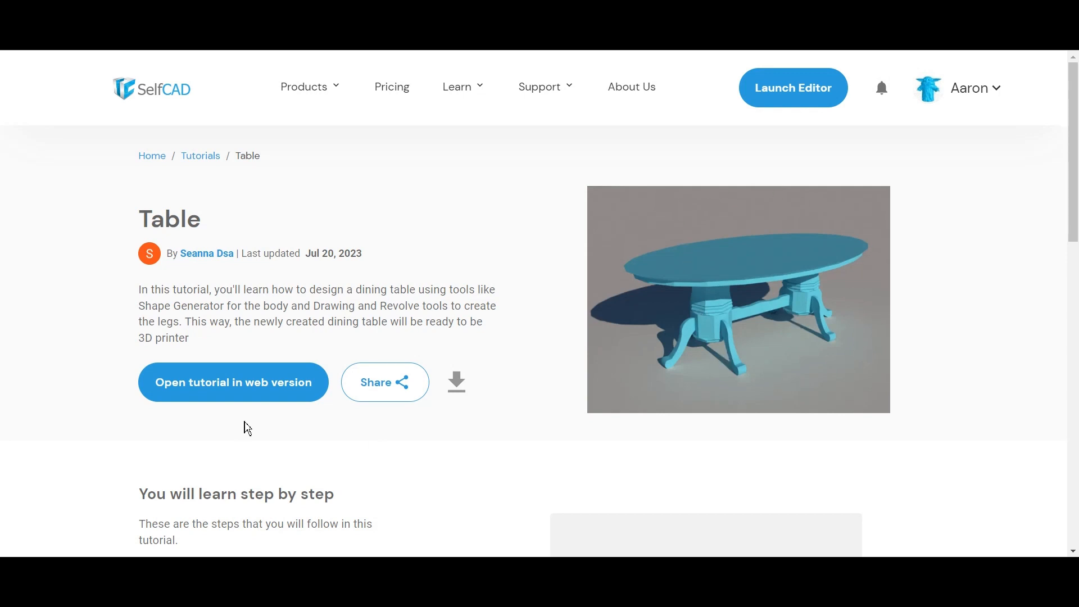
# Step: Launch the Table dining-table tutorial in the SelfCAD web version
pyautogui.click(256, 394)
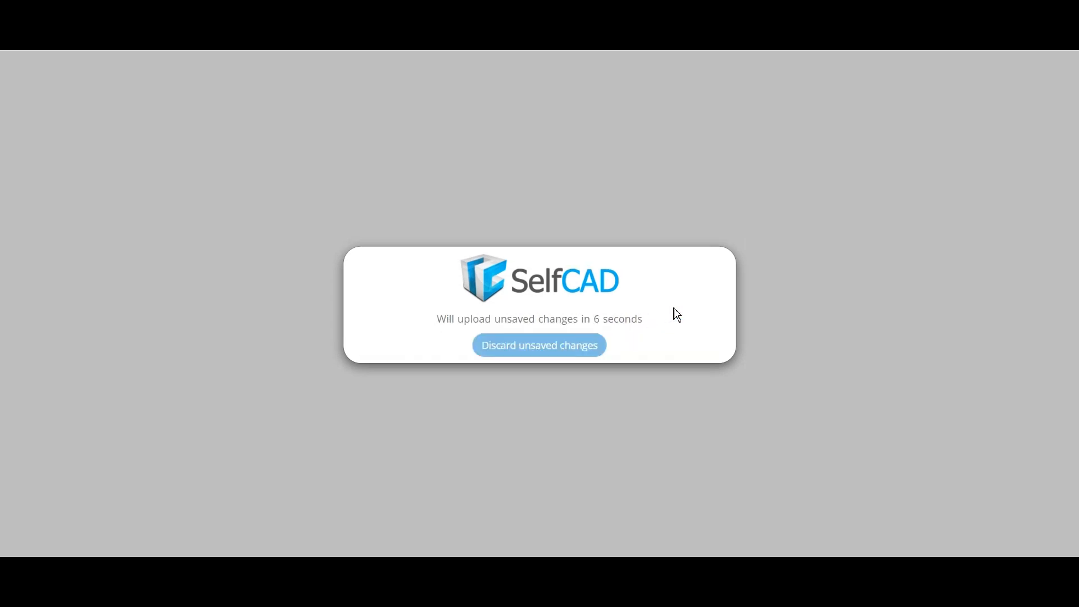
# Step: Discard the pending unsaved changes and open the Reference Image panel from the View menu
pyautogui.click(571, 348)
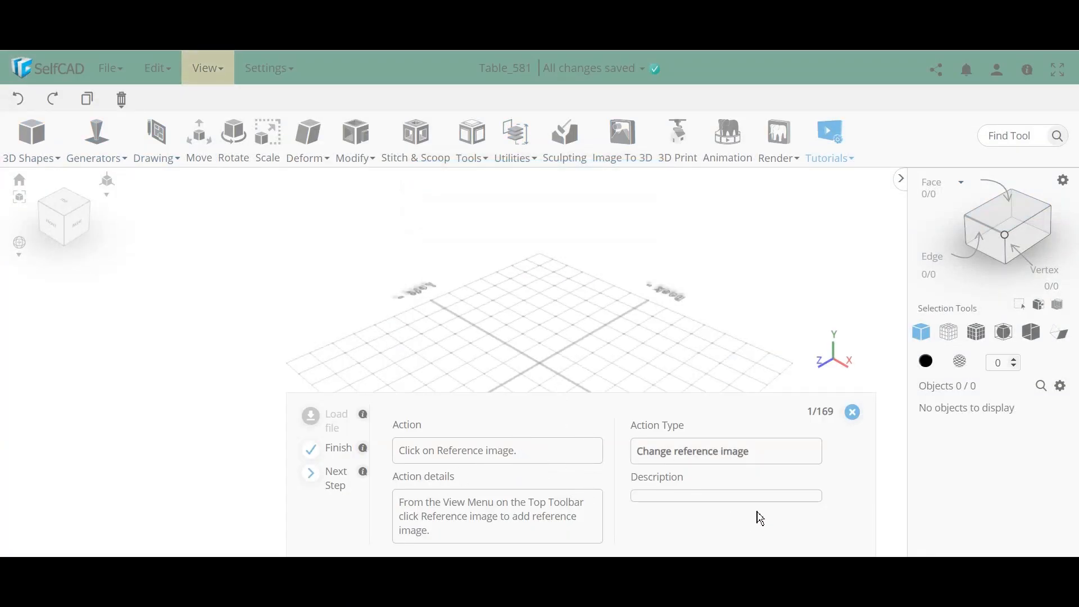
pyautogui.click(210, 71)
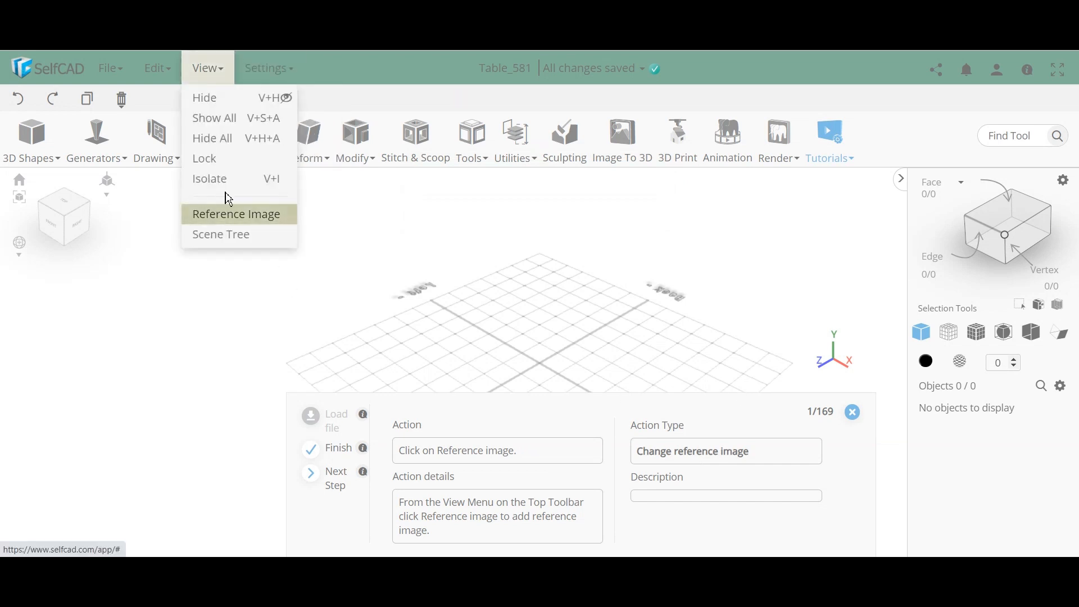
pyautogui.click(242, 219)
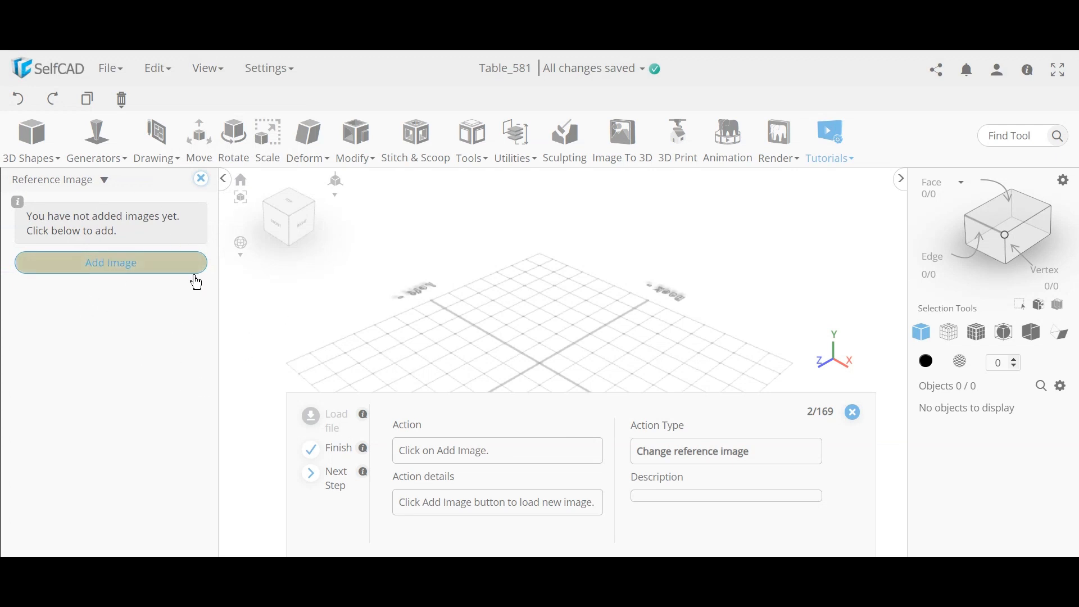
# Step: Load the tutorial's table-leg reference image into the scene
pyautogui.click(135, 270)
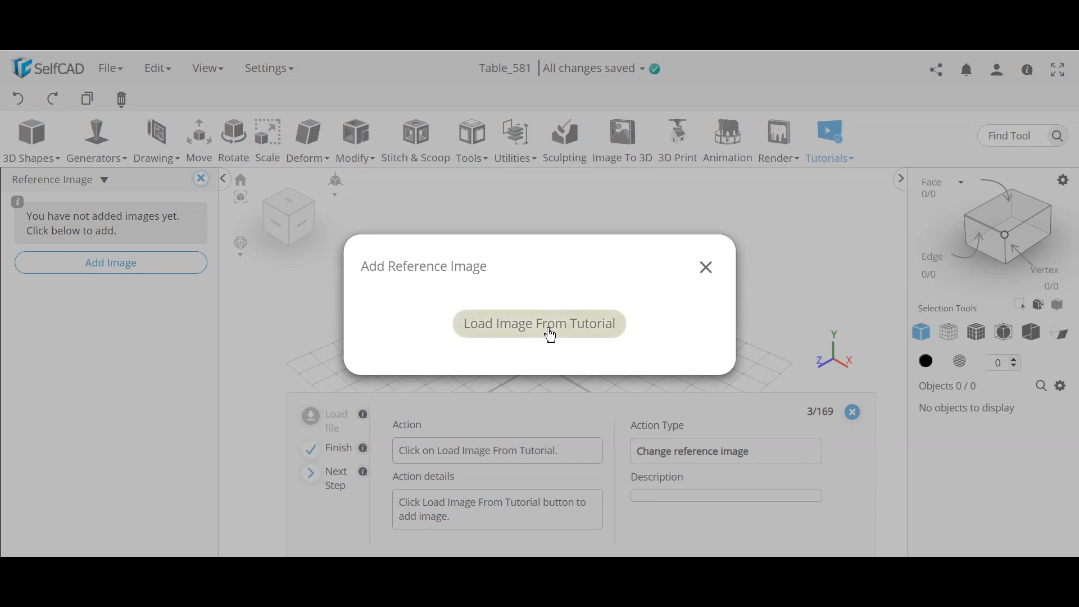
pyautogui.click(549, 330)
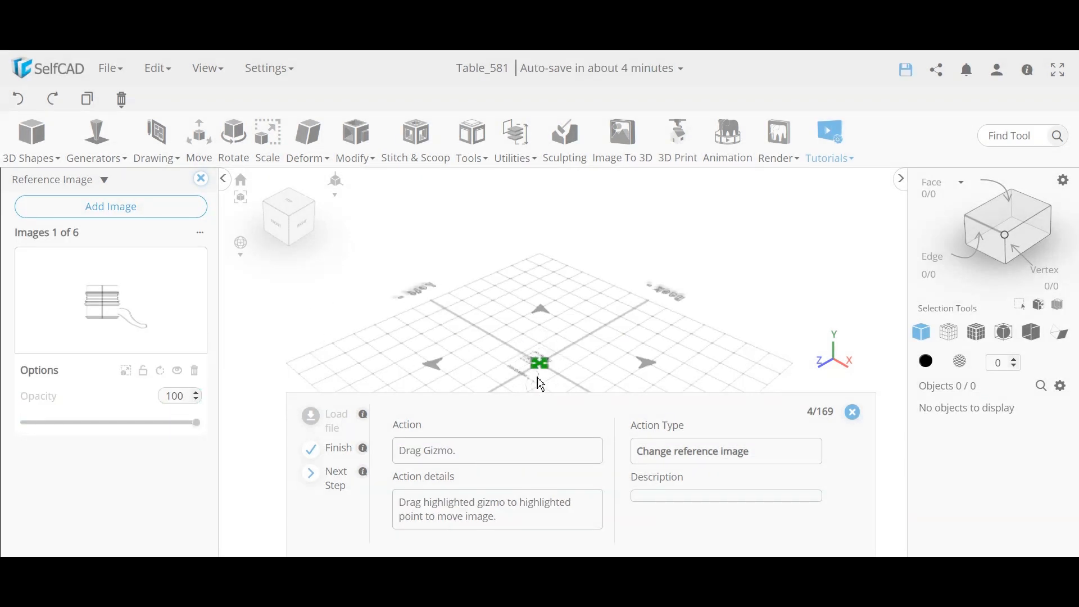
pyautogui.scroll(5, 546, 379)
pyautogui.scroll(-6, 548, 372)
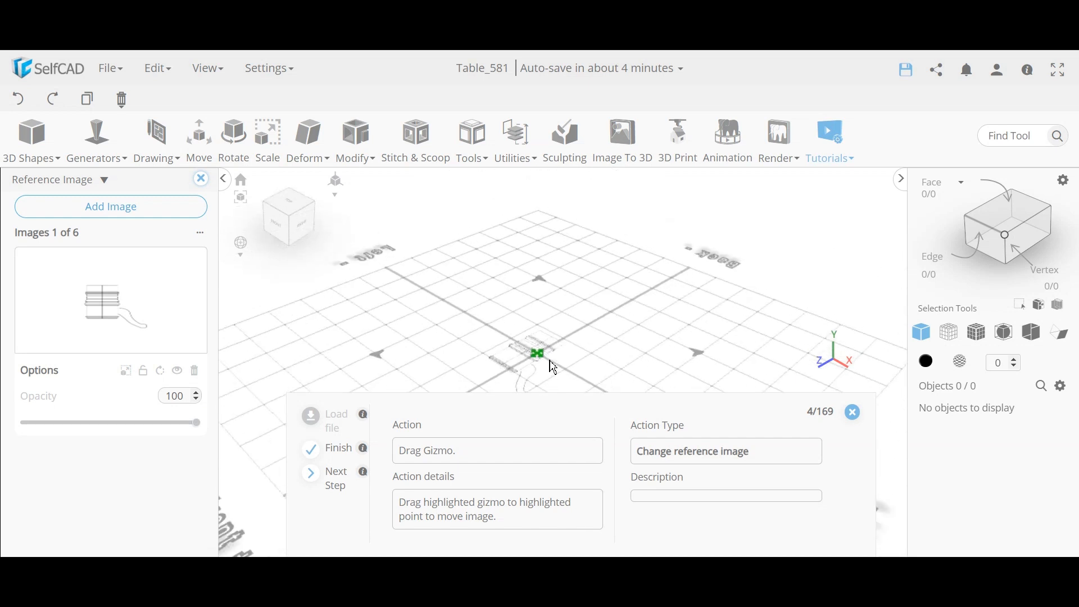
pyautogui.scroll(-2, 549, 356)
pyautogui.moveTo(682, 316); pyautogui.dragTo(684, 264, button='right')
pyautogui.moveTo(528, 344); pyautogui.dragTo(648, 356)
pyautogui.moveTo(660, 322); pyautogui.dragTo(657, 351, button='right')
pyautogui.moveTo(669, 360); pyautogui.dragTo(603, 349)
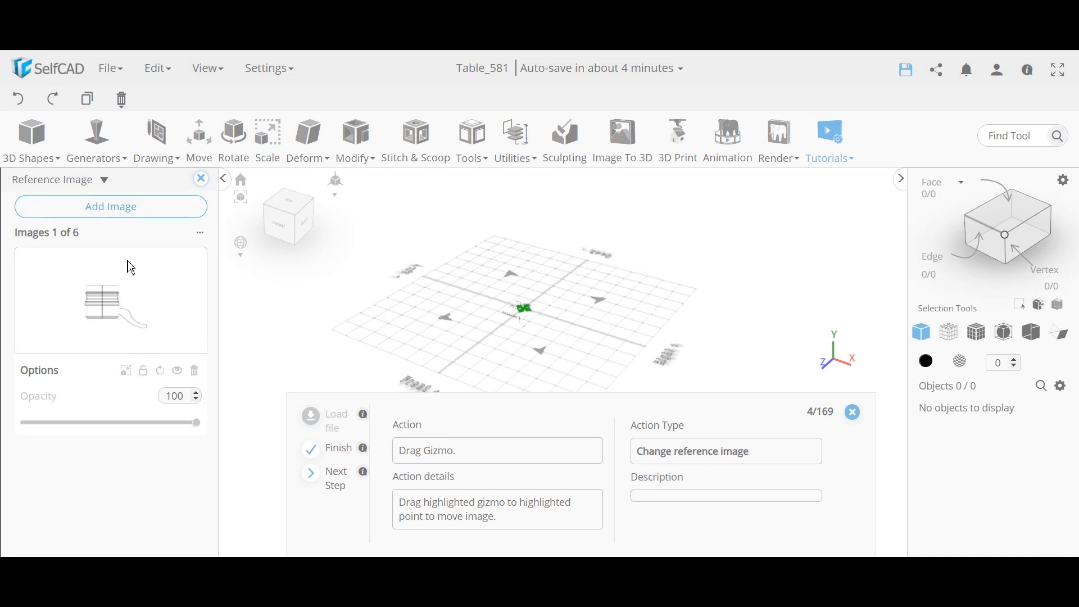
# Step: Drag the leg reference image to the tutorial's highlighted point above the grid
pyautogui.moveTo(410, 352); pyautogui.dragTo(498, 304)
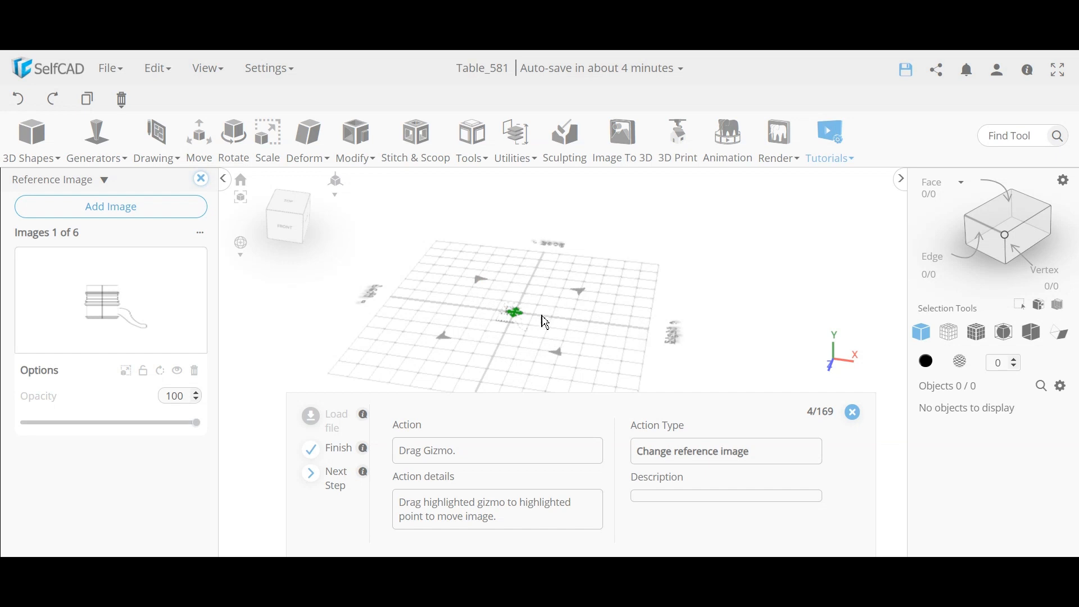
pyautogui.scroll(10, 522, 331)
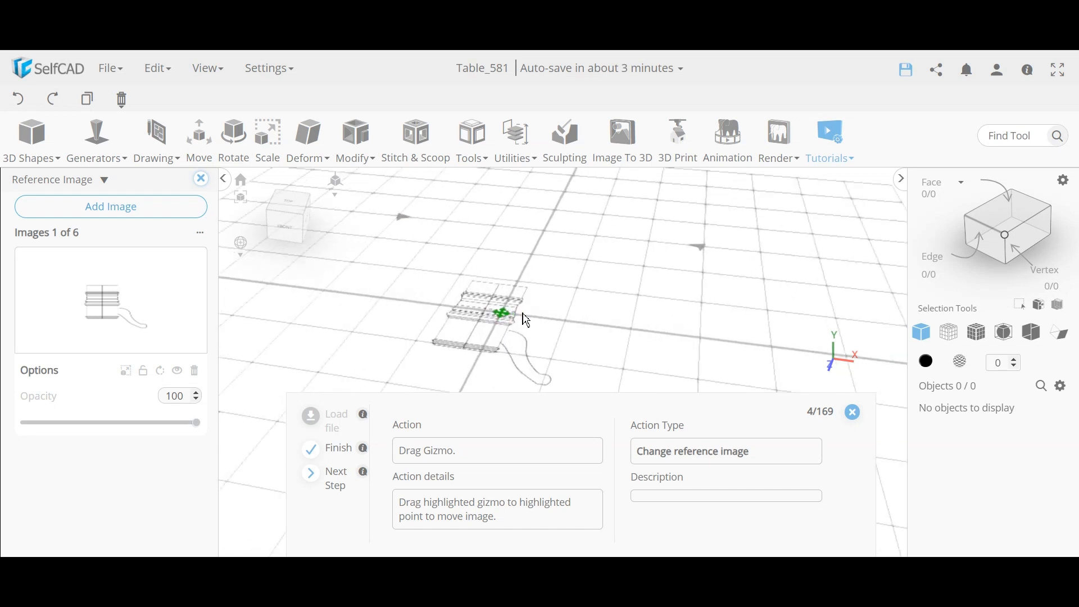
pyautogui.scroll(5, 575, 311)
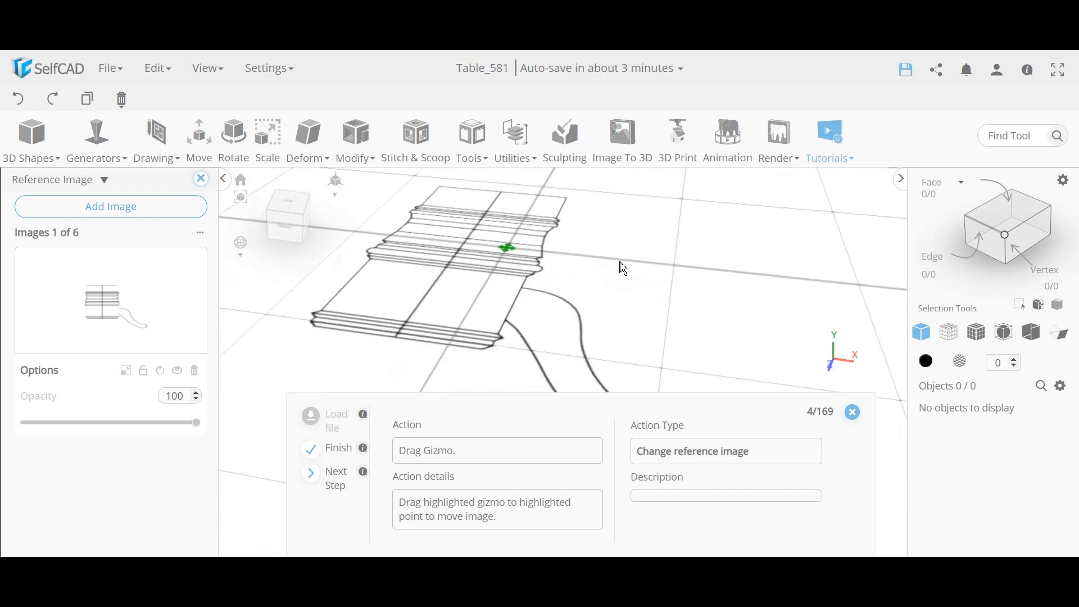
pyautogui.scroll(2, 570, 329)
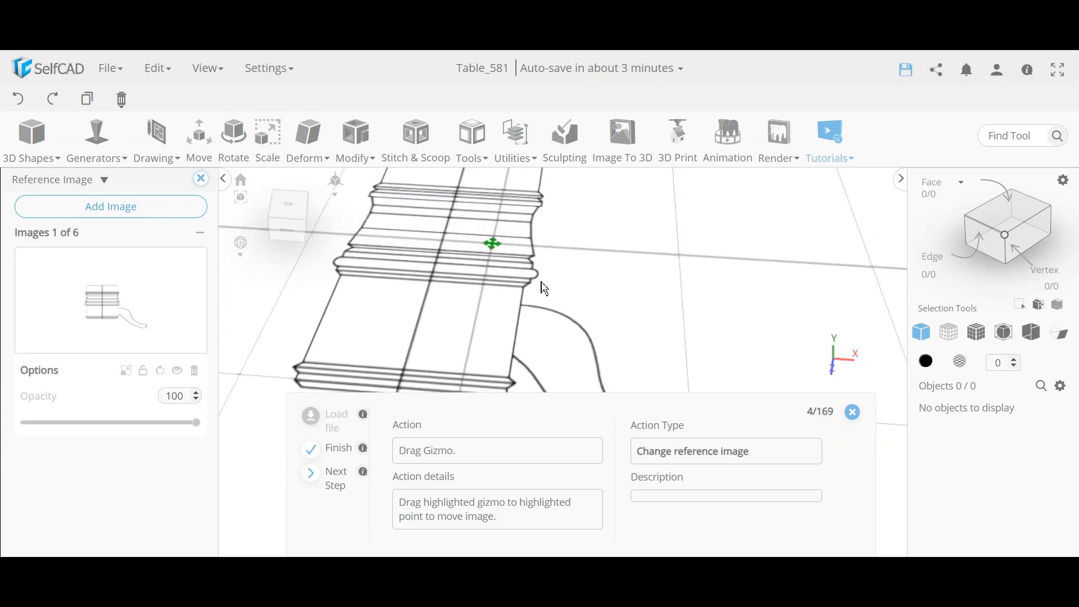
pyautogui.scroll(-10, 542, 293)
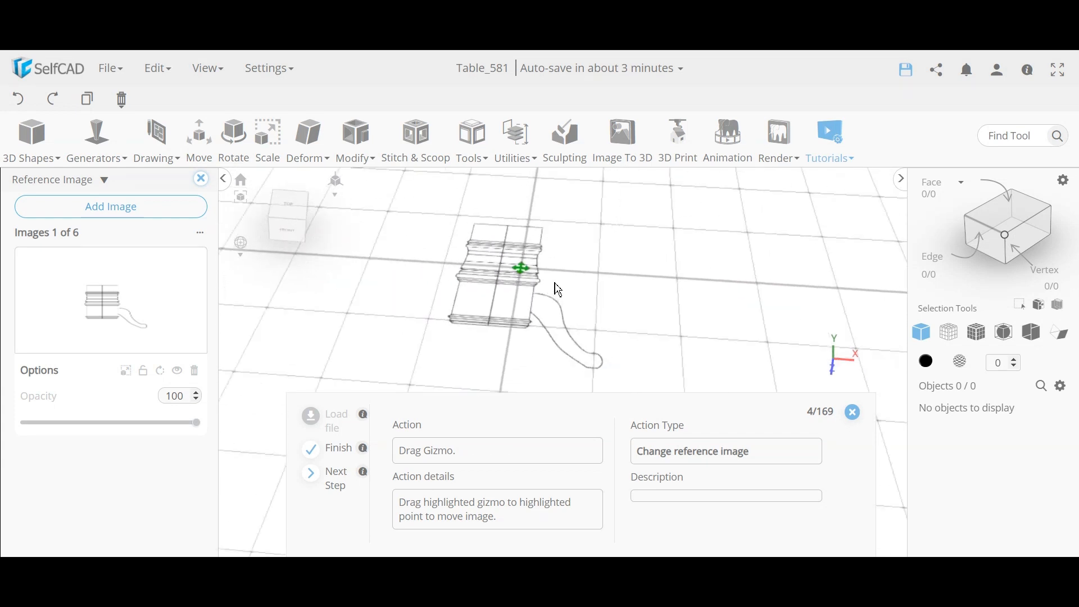
pyautogui.moveTo(638, 314); pyautogui.dragTo(573, 296, button='right')
pyautogui.moveTo(644, 271); pyautogui.dragTo(643, 290, button='middle')
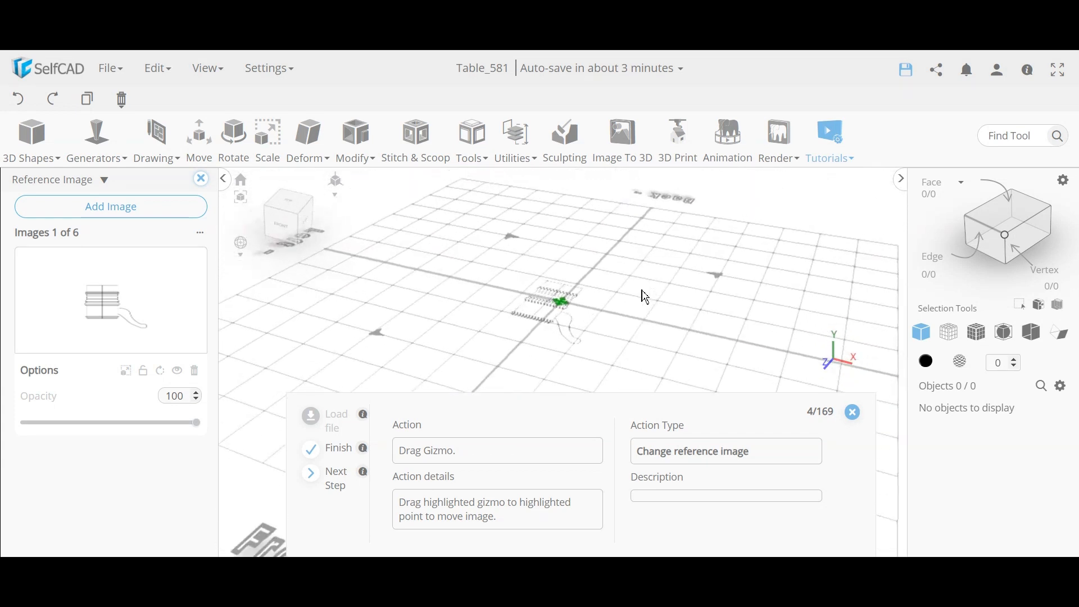
pyautogui.scroll(-3, 637, 291)
pyautogui.scroll(-3, 570, 315)
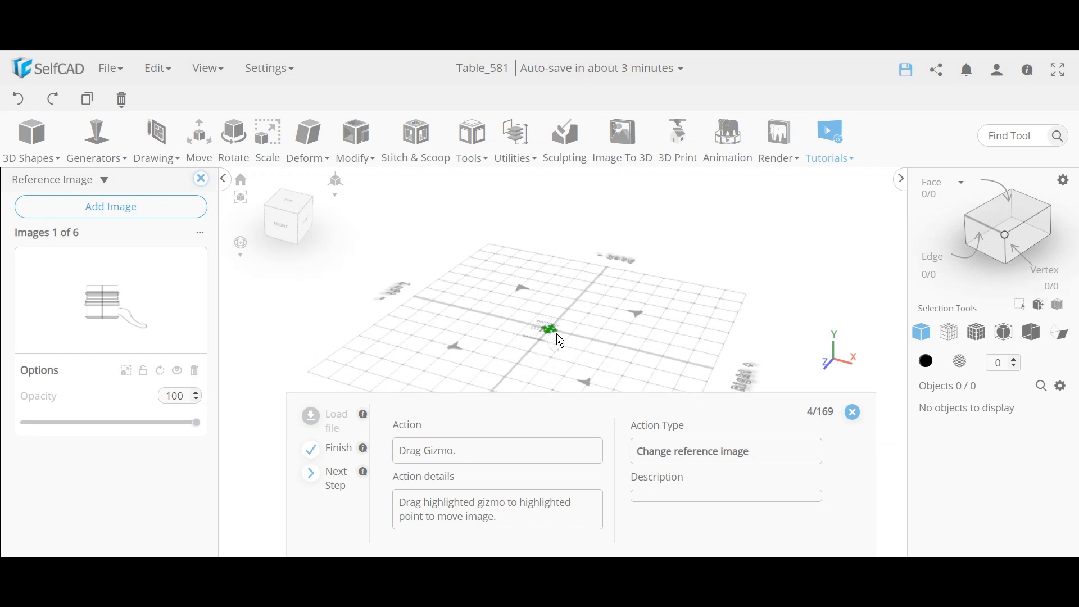
pyautogui.moveTo(603, 280); pyautogui.dragTo(559, 216, button='right')
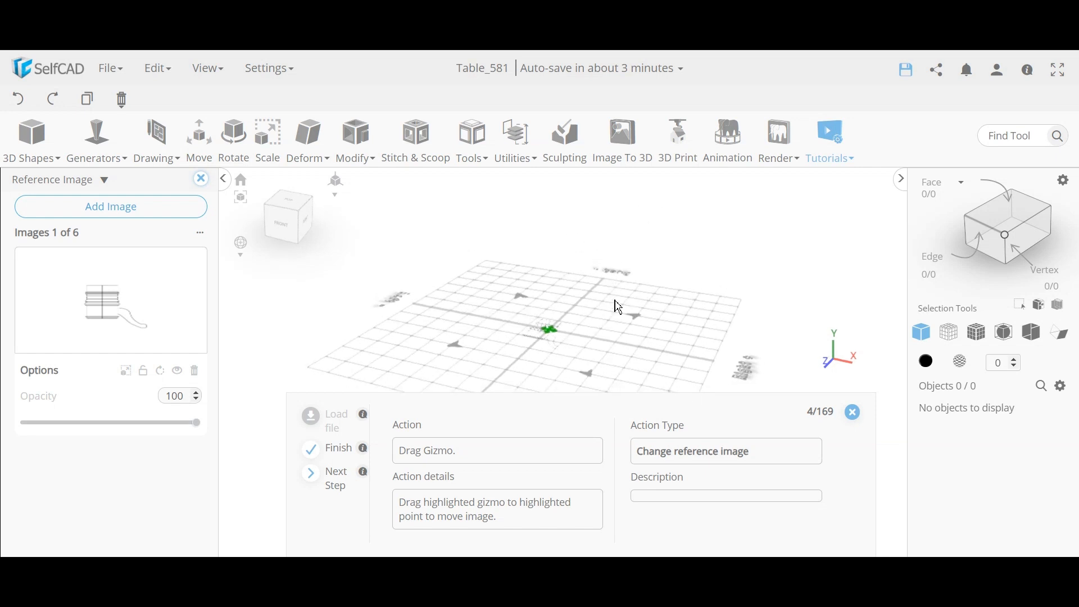
pyautogui.moveTo(618, 307); pyautogui.dragTo(565, 337, button='right')
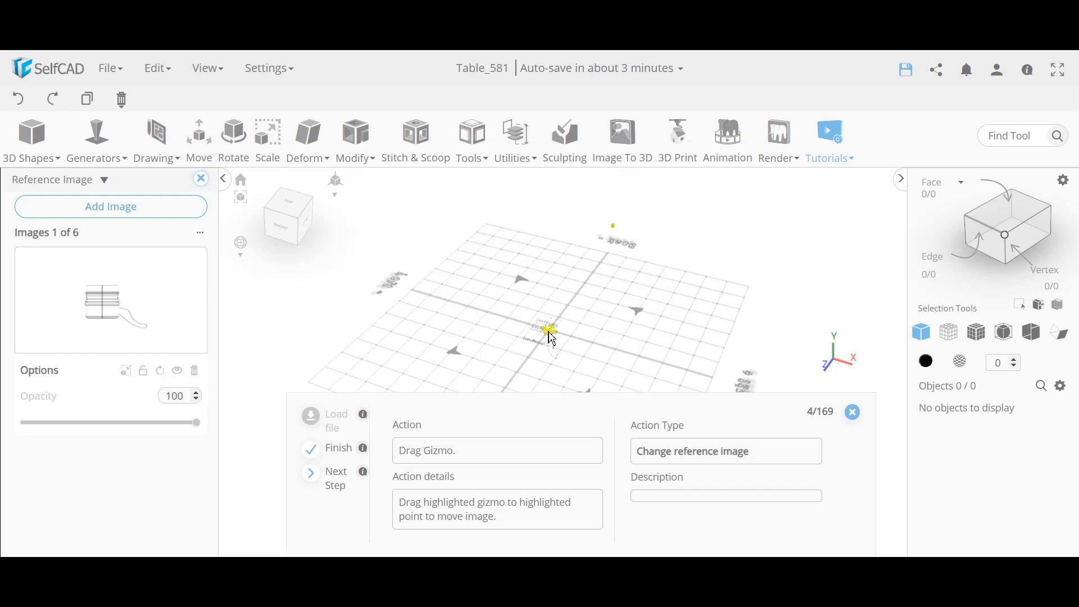
pyautogui.moveTo(553, 339); pyautogui.dragTo(617, 236)
pyautogui.moveTo(535, 311); pyautogui.dragTo(577, 238, button='right')
pyautogui.scroll(4, 537, 262)
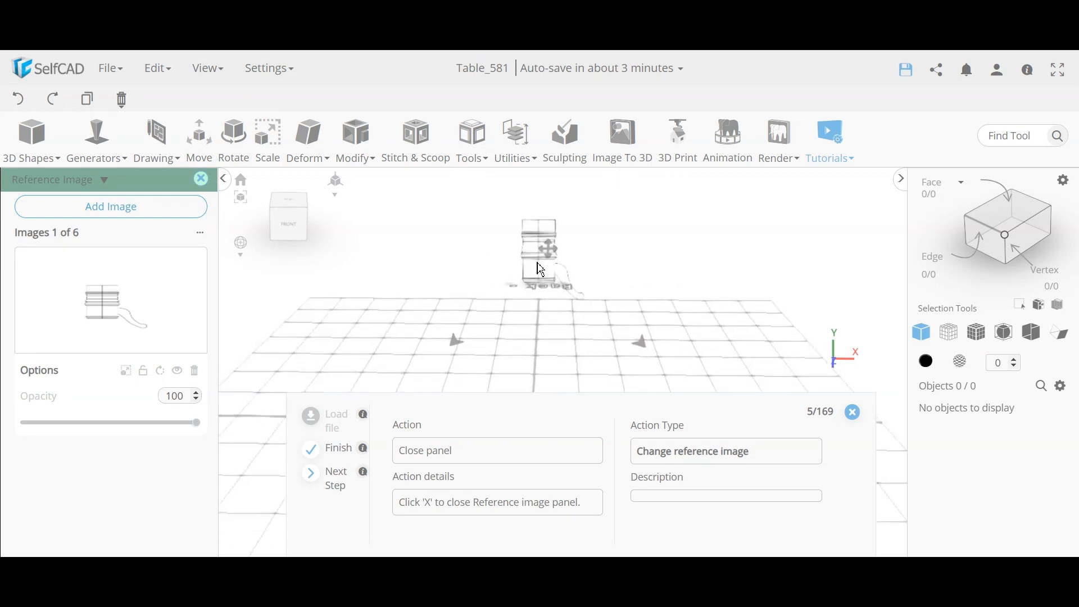
# Step: Close the Reference Image panel, leaving the leg image in the widened viewport
pyautogui.click(201, 179)
pyautogui.moveTo(463, 276); pyautogui.dragTo(535, 248, button='right')
pyautogui.scroll(3, 552, 258)
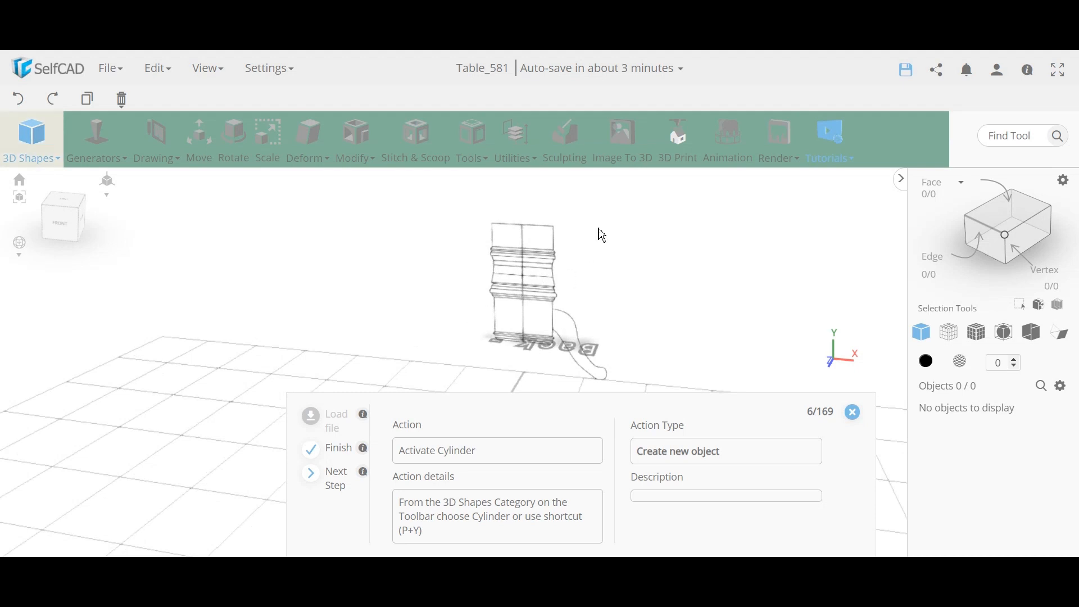
pyautogui.scroll(-5, 537, 303)
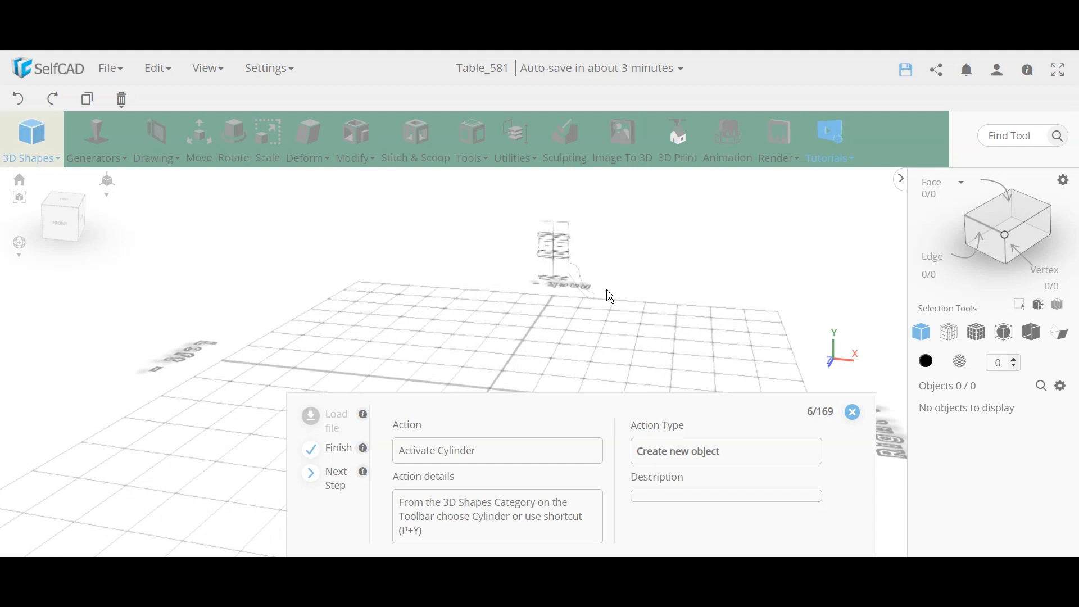
# Step: Add a cylinder from the 3D Shapes list
pyautogui.click(32, 138)
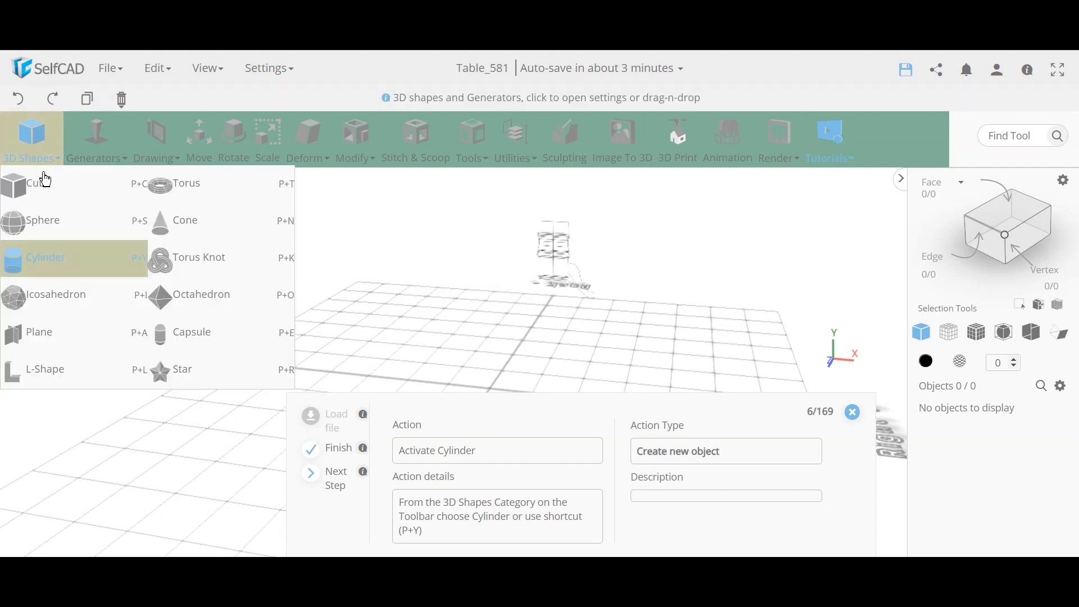
pyautogui.click(51, 269)
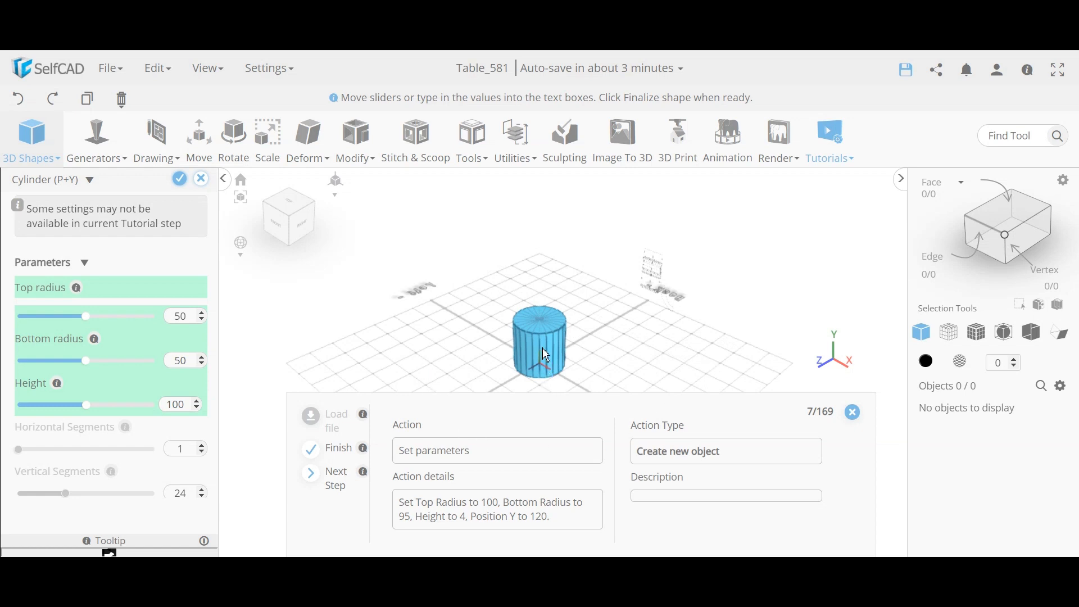
pyautogui.scroll(10, 546, 355)
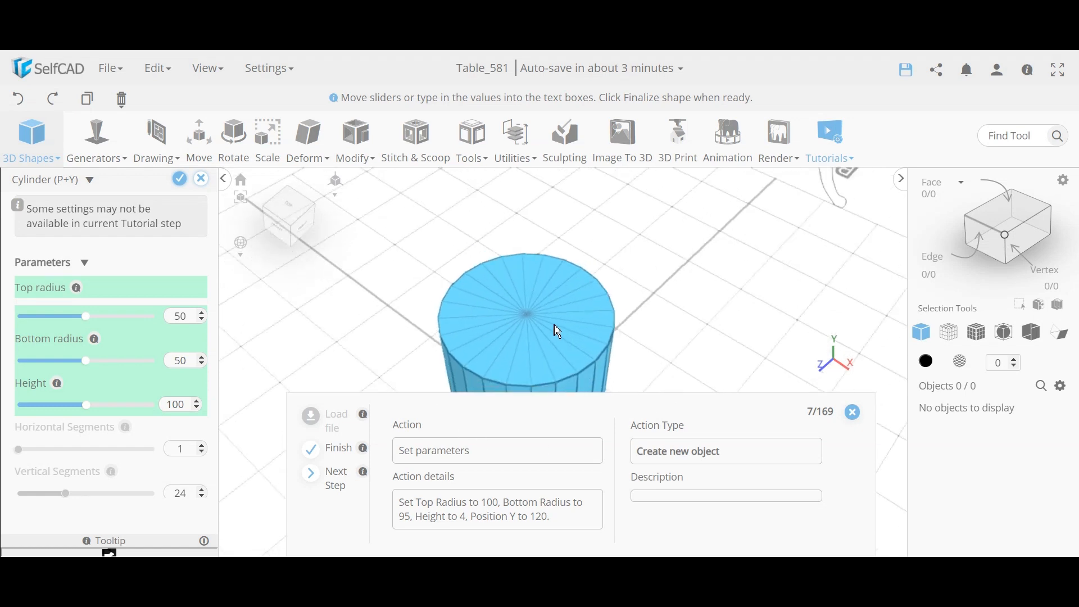
pyautogui.scroll(-8, 558, 332)
pyautogui.scroll(5, 571, 328)
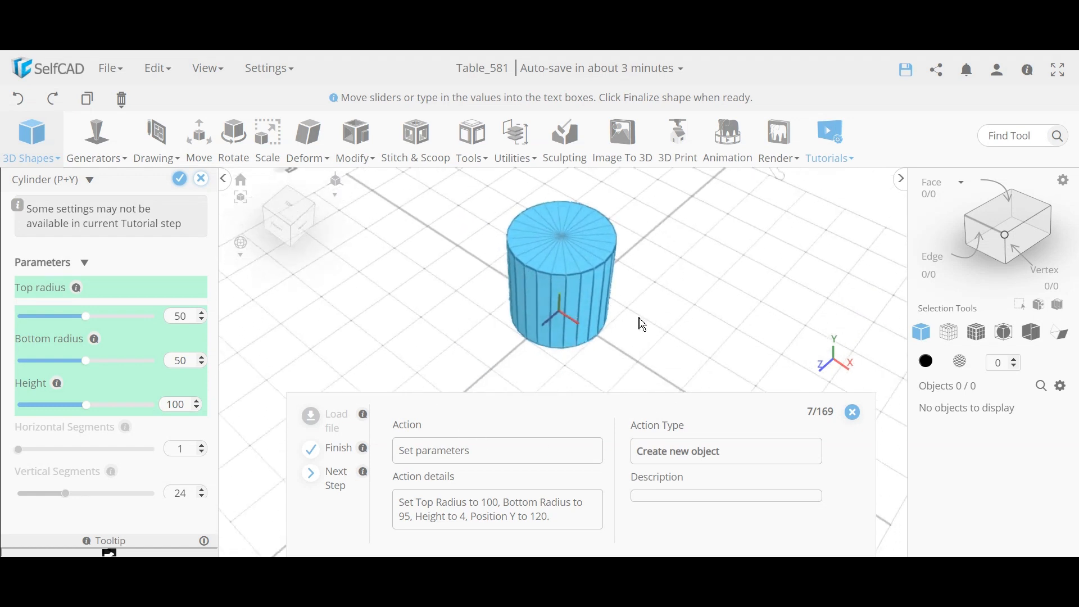
pyautogui.click(472, 141)
# Step: Give the cylinder top radius 100, bottom radius 95, height 4, and finalize it as a mesh
pyautogui.moveTo(603, 286); pyautogui.dragTo(607, 300, button='right')
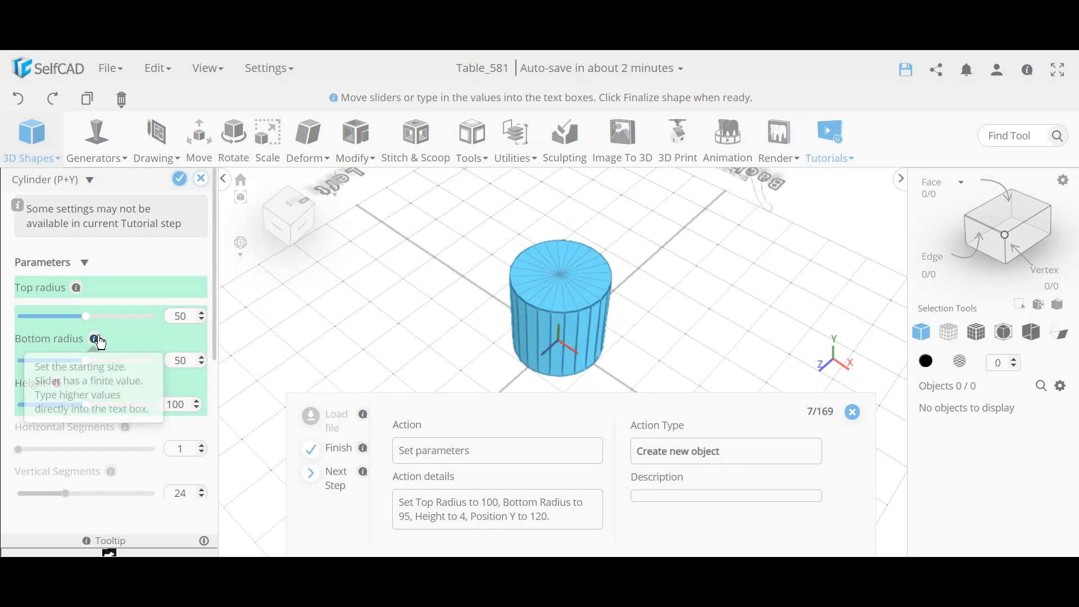
pyautogui.scroll(-5, 116, 507)
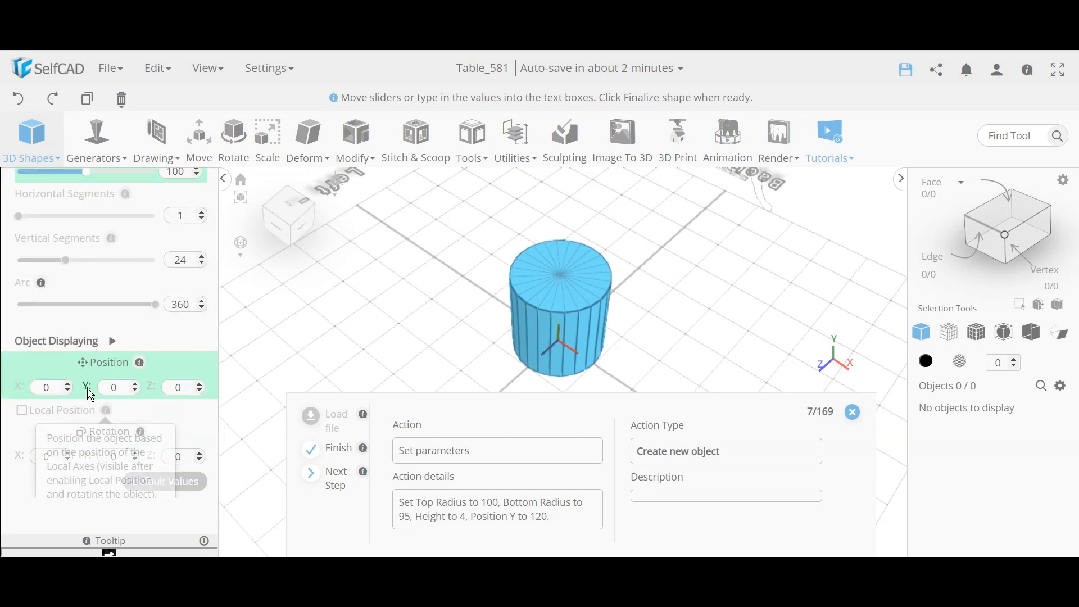
pyautogui.scroll(5, 101, 370)
pyautogui.click(345, 484)
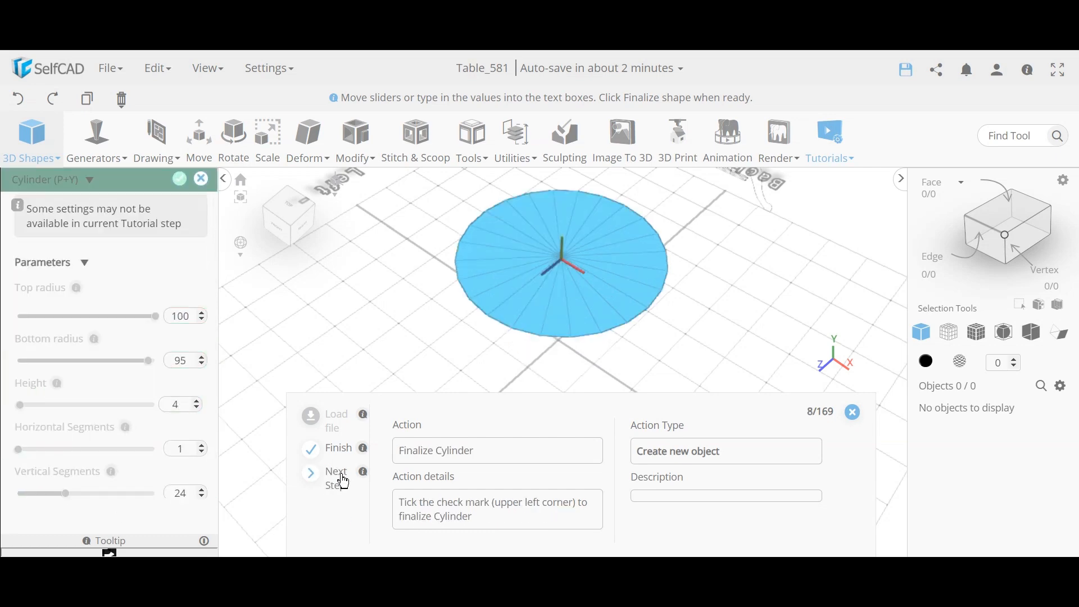
pyautogui.moveTo(395, 312); pyautogui.dragTo(409, 269, button='middle')
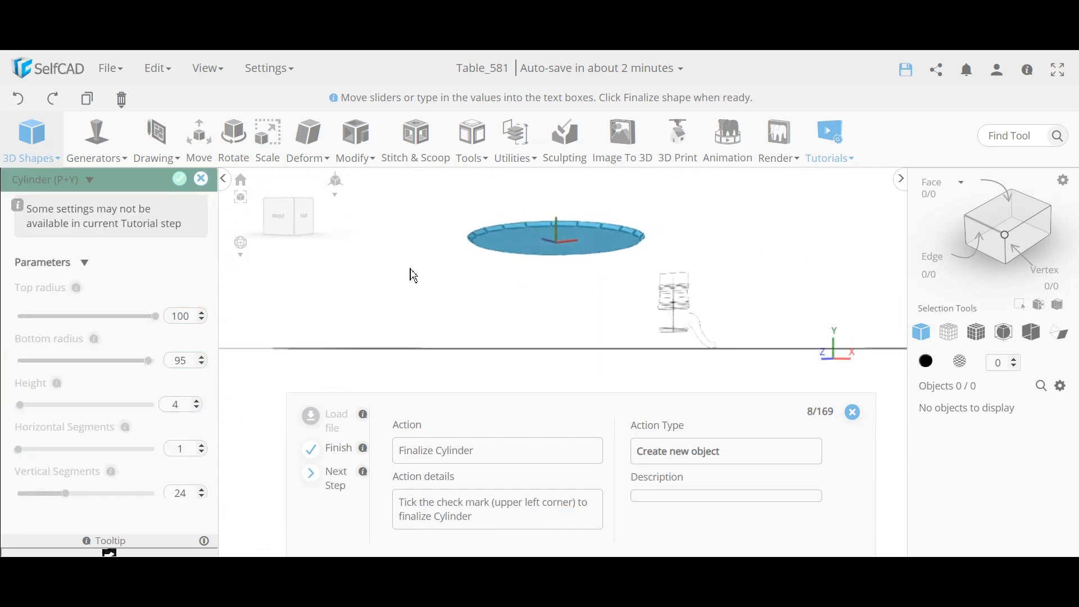
pyautogui.scroll(5, 621, 226)
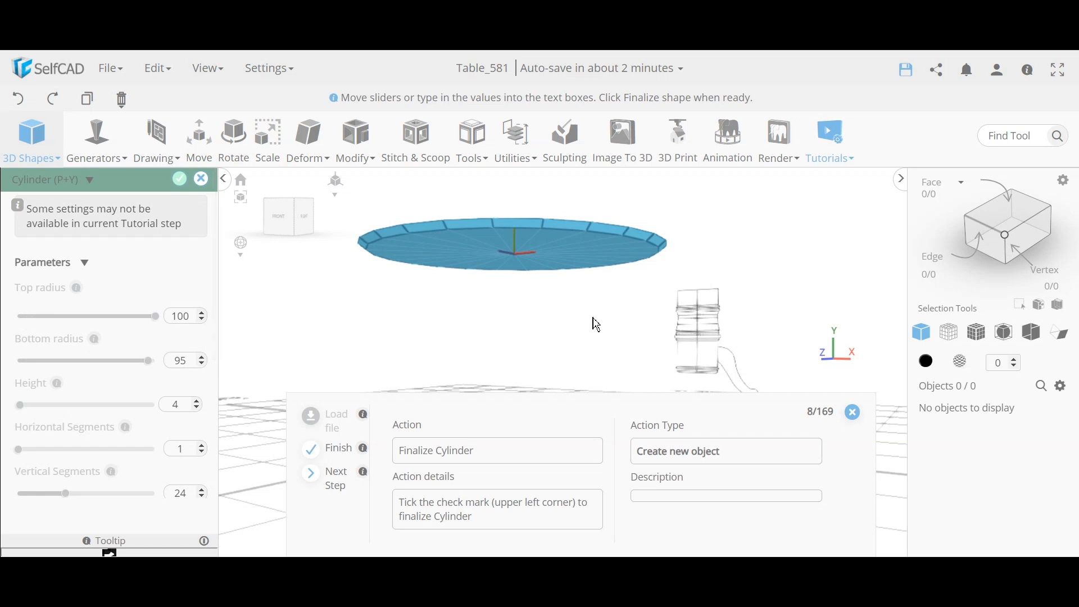
pyautogui.moveTo(595, 320); pyautogui.dragTo(538, 307, button='middle')
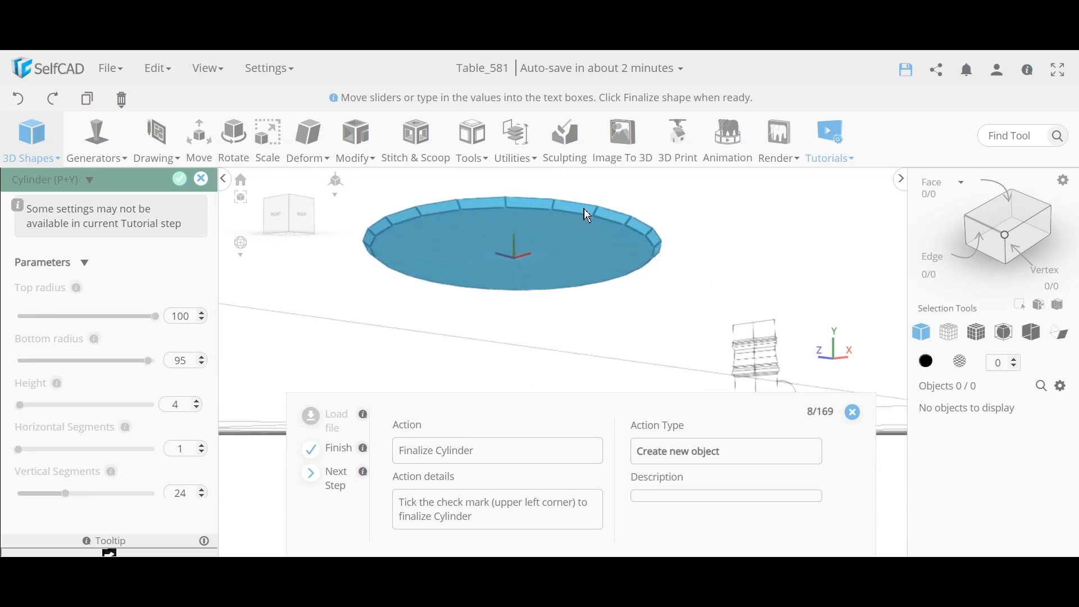
pyautogui.click(180, 183)
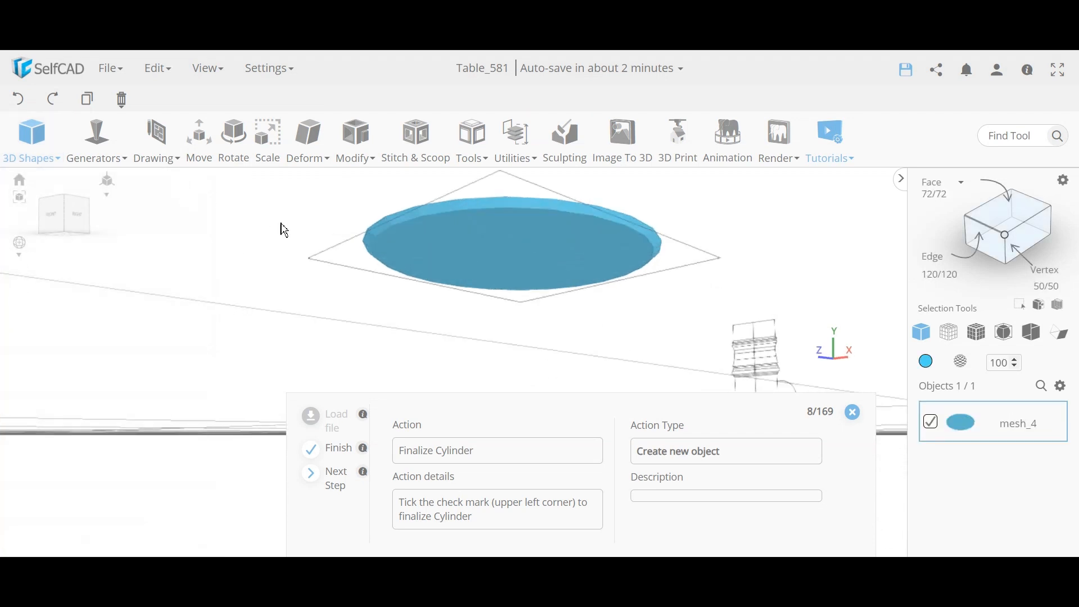
# Step: Switch the tabletop disc to Solid + Wireframe rendering and orbit around it
pyautogui.moveTo(301, 276); pyautogui.dragTo(315, 254, button='right')
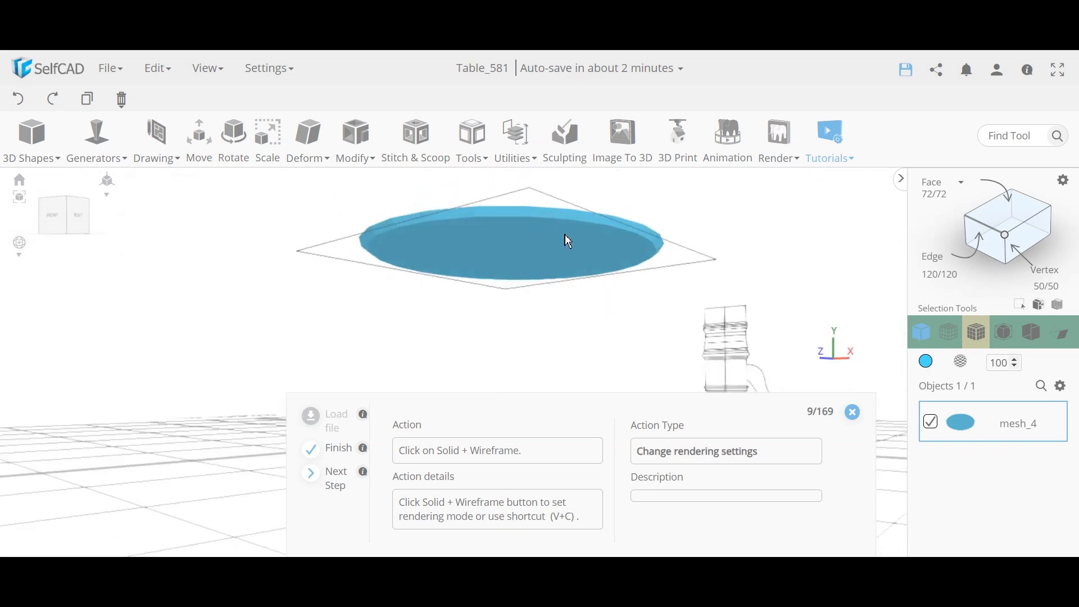
pyautogui.click(976, 332)
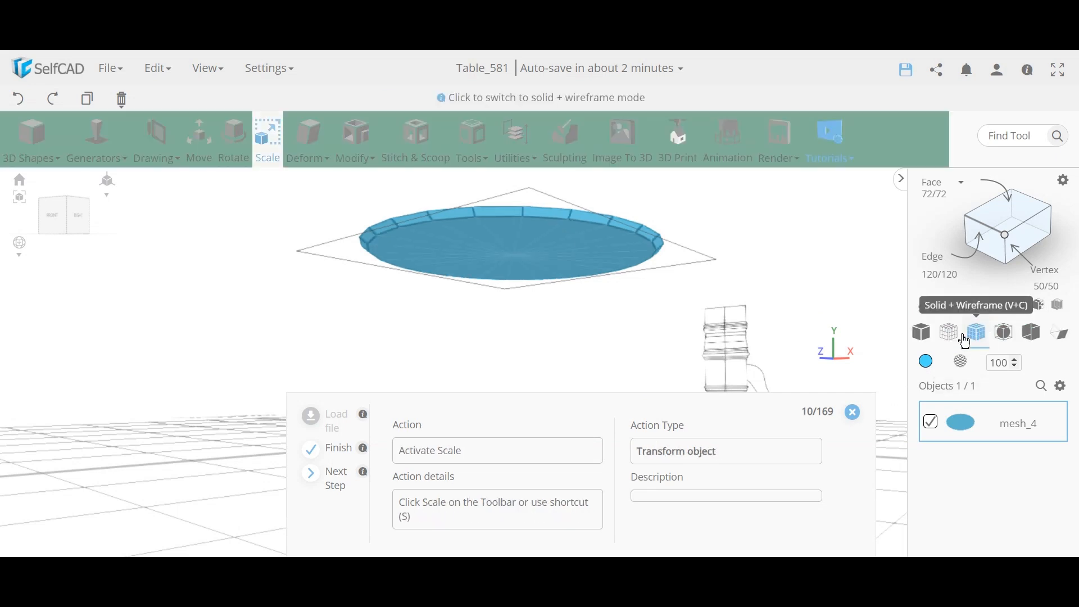
pyautogui.moveTo(499, 338); pyautogui.dragTo(474, 387, button='right')
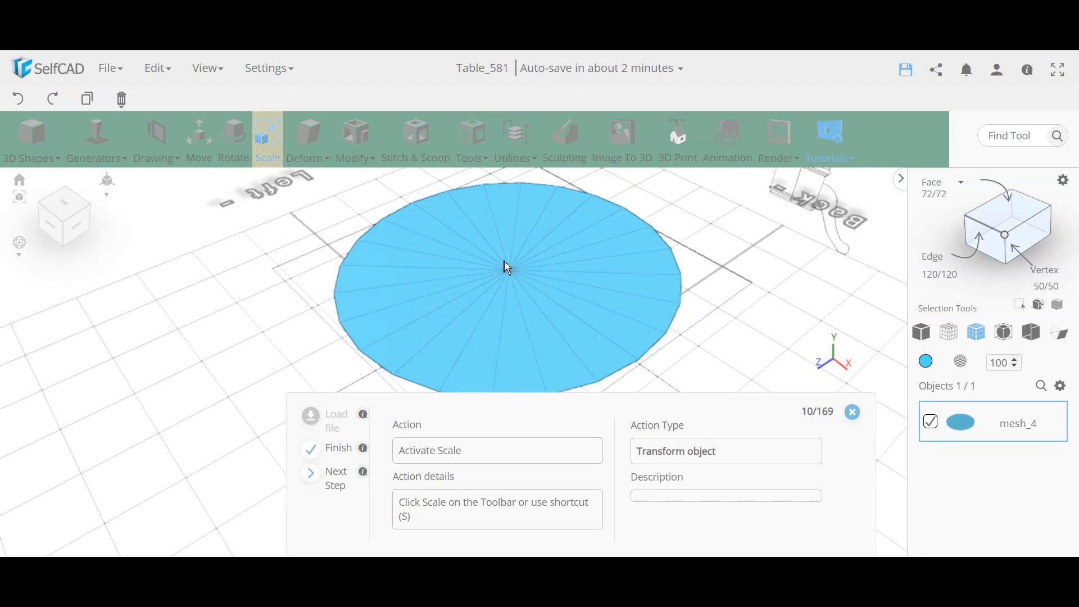
pyautogui.moveTo(309, 330); pyautogui.dragTo(489, 243, button='right')
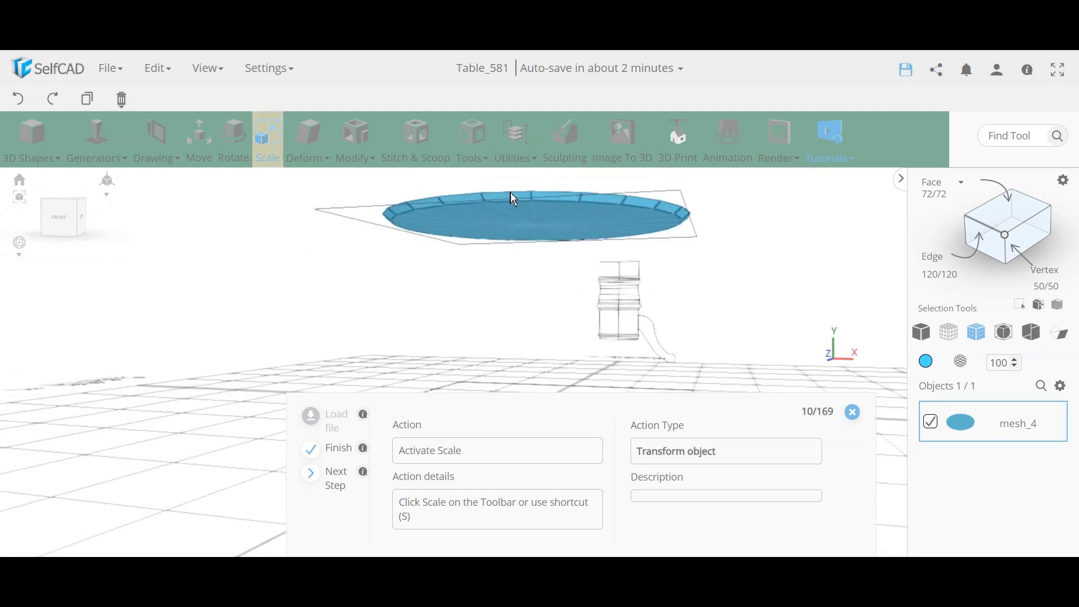
pyautogui.moveTo(538, 293); pyautogui.dragTo(425, 331, button='right')
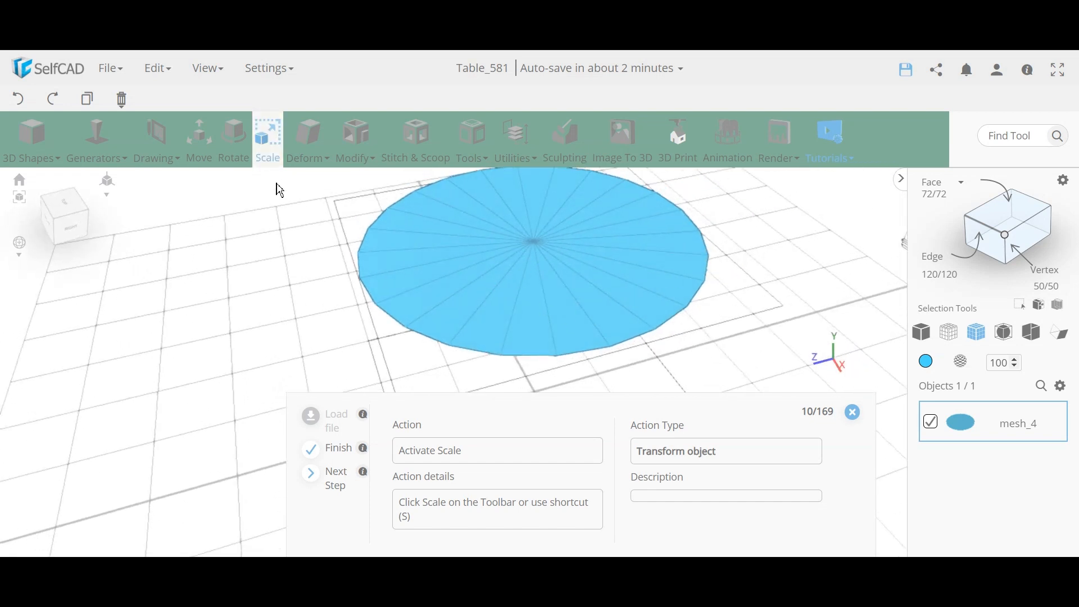
# Step: Scale mesh_4 to X 350 with Y 4 and Z 200, then close the Scale panel
pyautogui.click(280, 158)
pyautogui.click(279, 159)
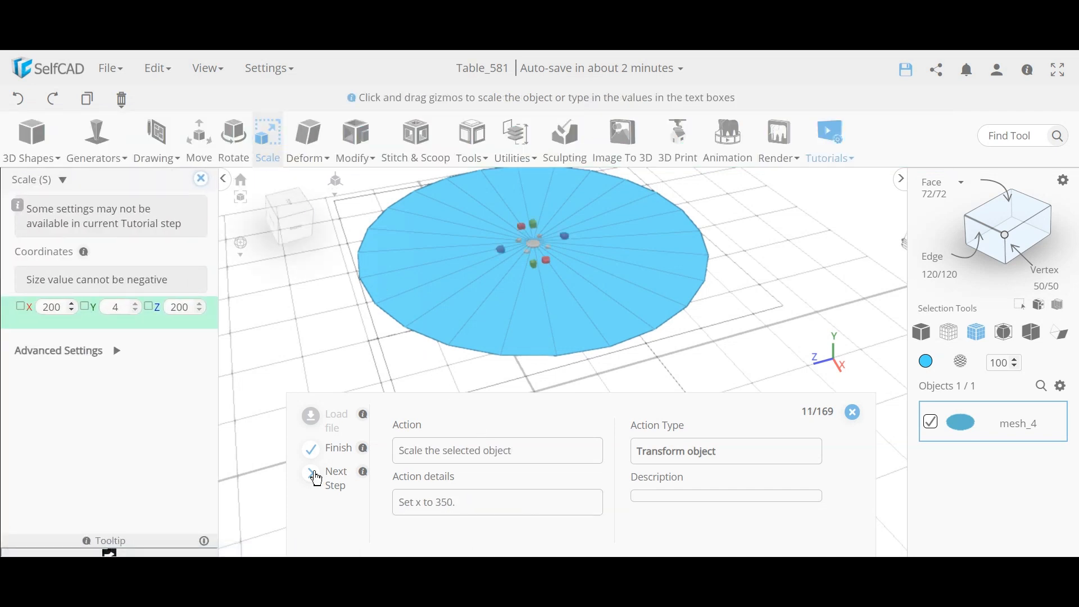
pyautogui.doubleClick(49, 309)
pyautogui.write('3')
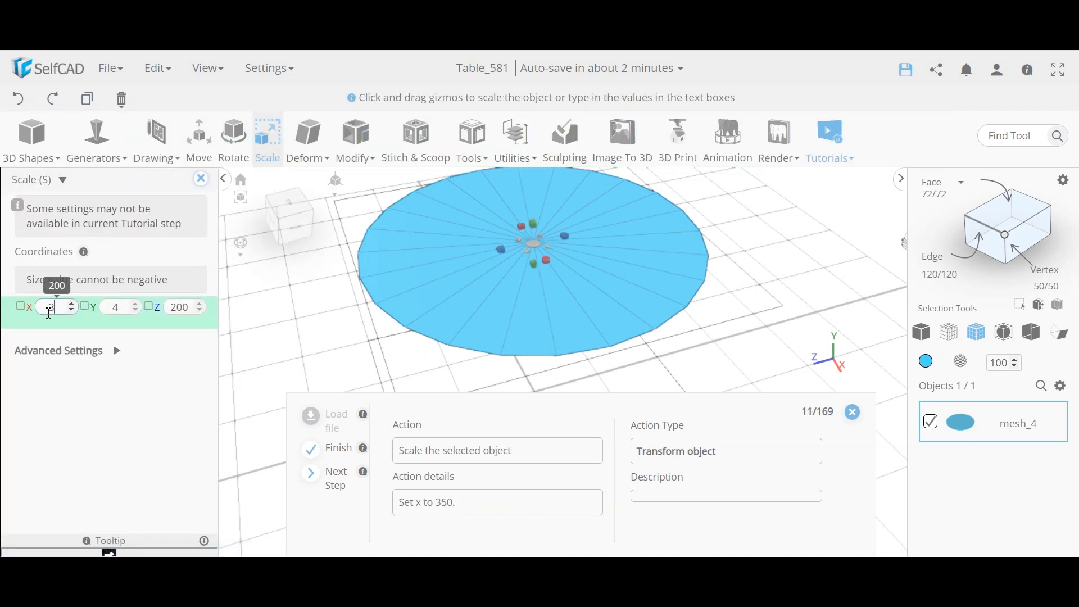
pyautogui.write('50')
pyautogui.press('Return')
pyautogui.scroll(-6, 386, 212)
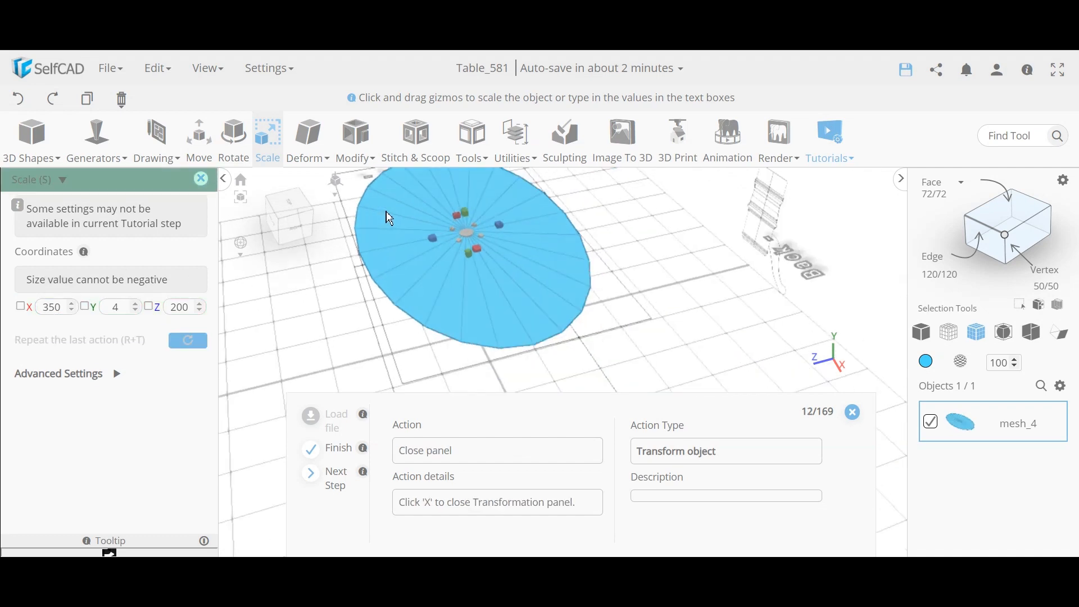
pyautogui.moveTo(338, 301); pyautogui.dragTo(481, 297, button='right')
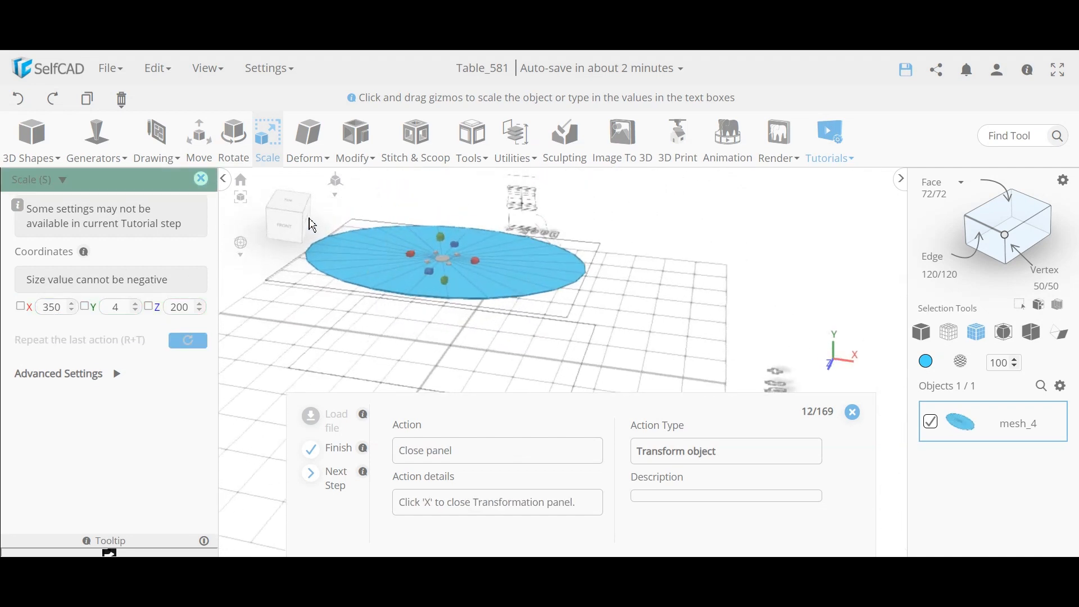
pyautogui.click(201, 179)
pyautogui.moveTo(242, 342); pyautogui.dragTo(277, 284, button='right')
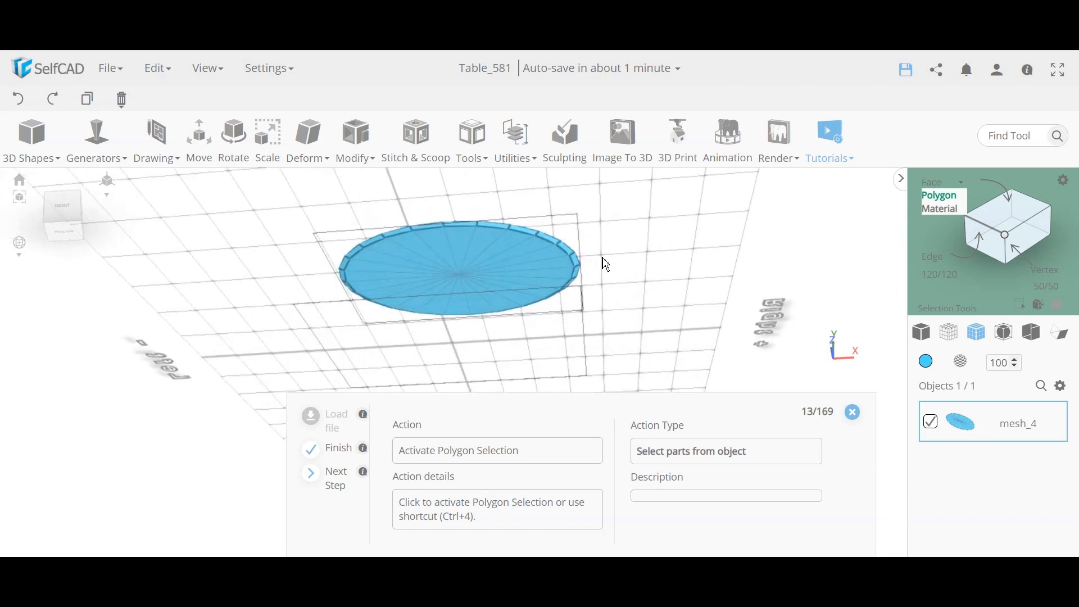
# Step: Switch to Polygon selection and select the oval tabletop's top face
pyautogui.click(946, 199)
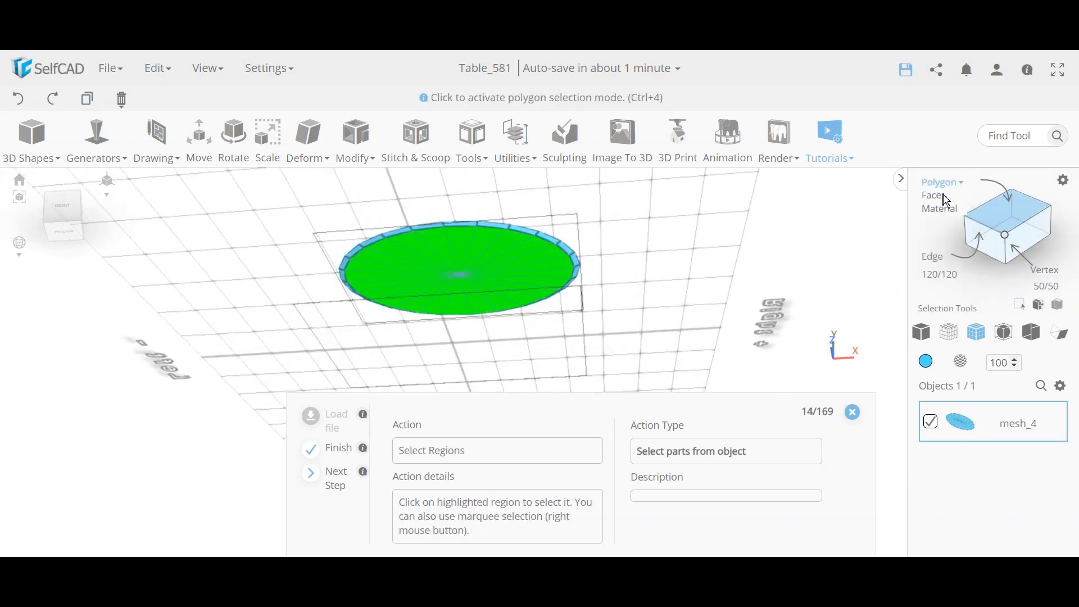
pyautogui.click(543, 278)
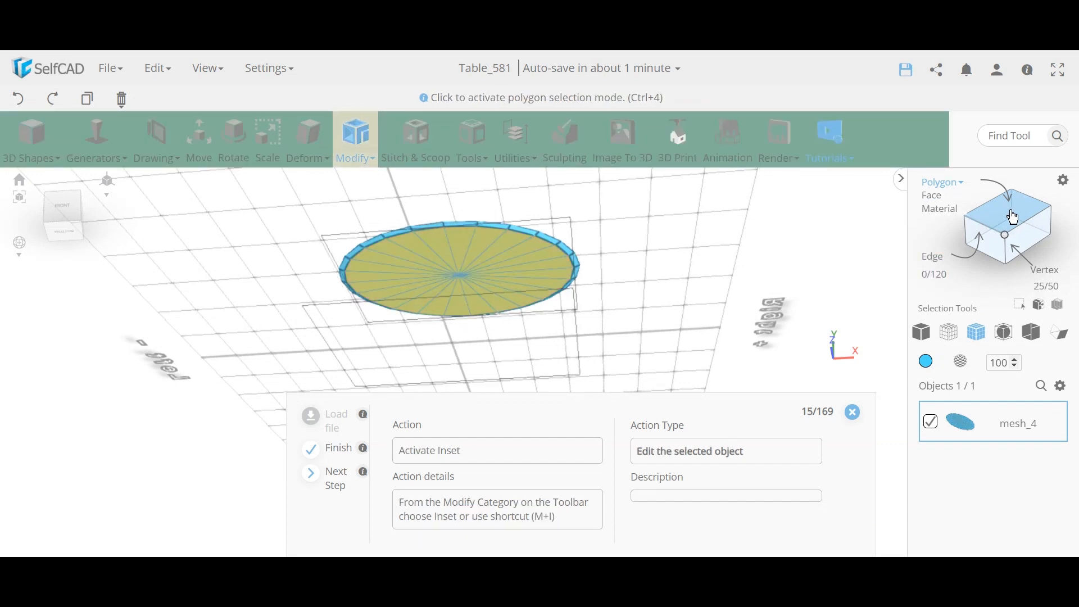
# Step: Inset the top face with amount 5, apply, then finalize a second inset of 2
pyautogui.click(355, 147)
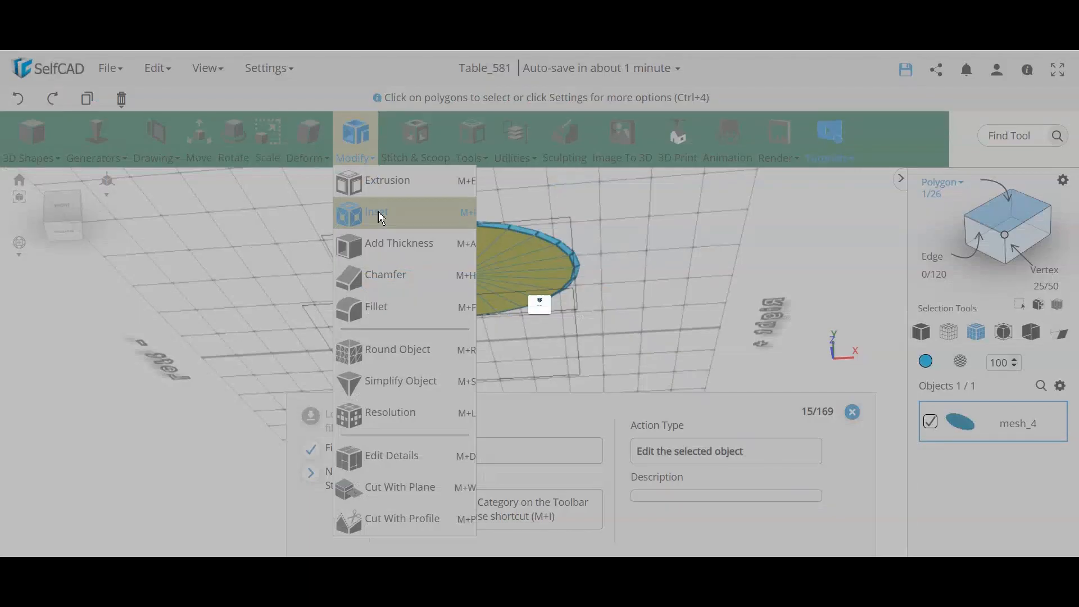
pyautogui.click(377, 214)
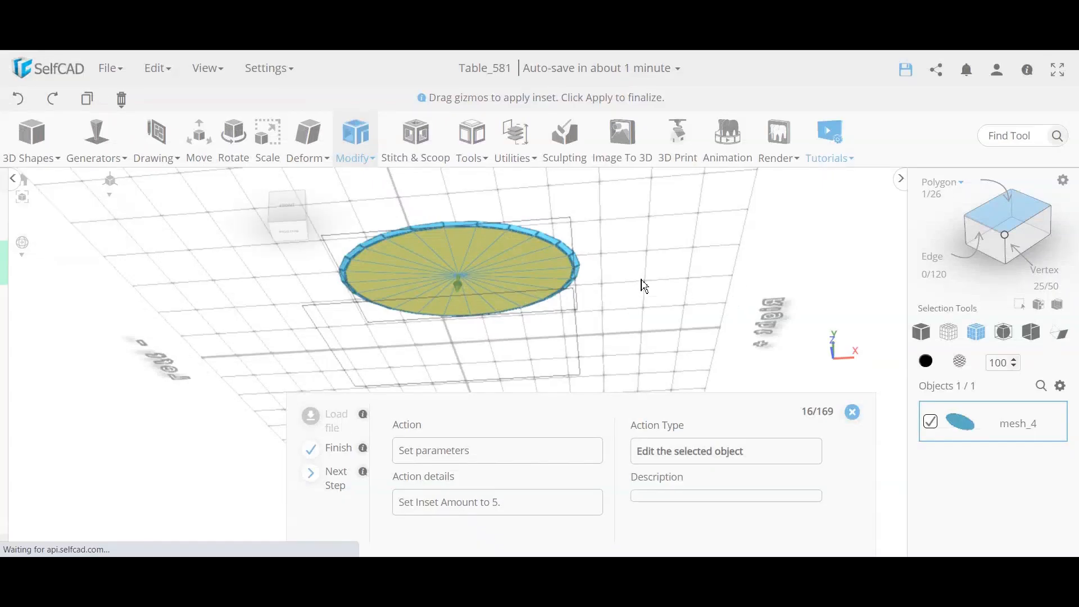
pyautogui.scroll(2, 553, 264)
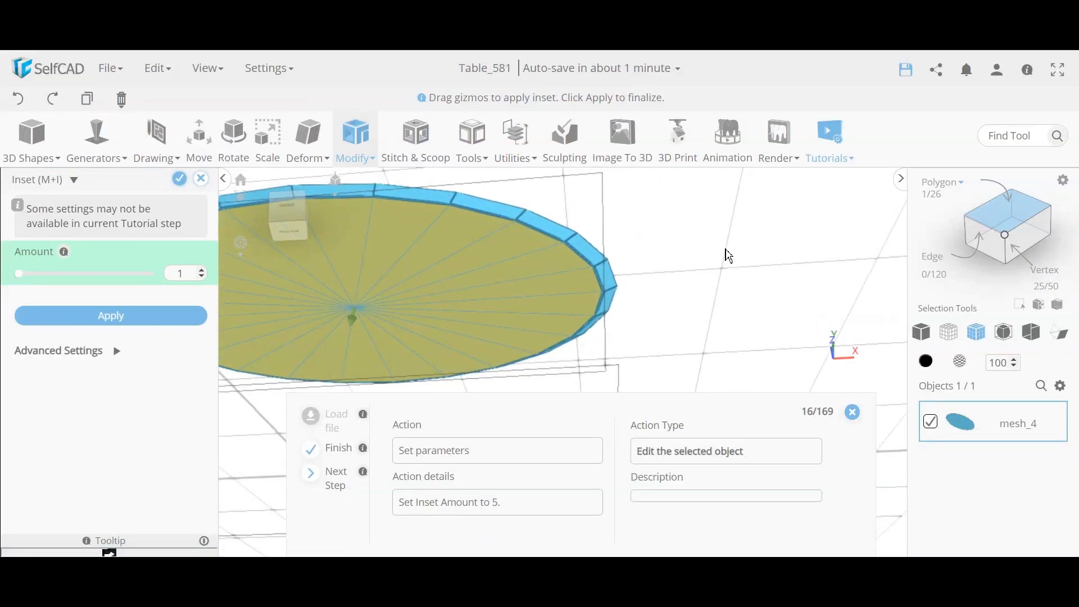
pyautogui.moveTo(725, 249); pyautogui.dragTo(722, 227, button='right')
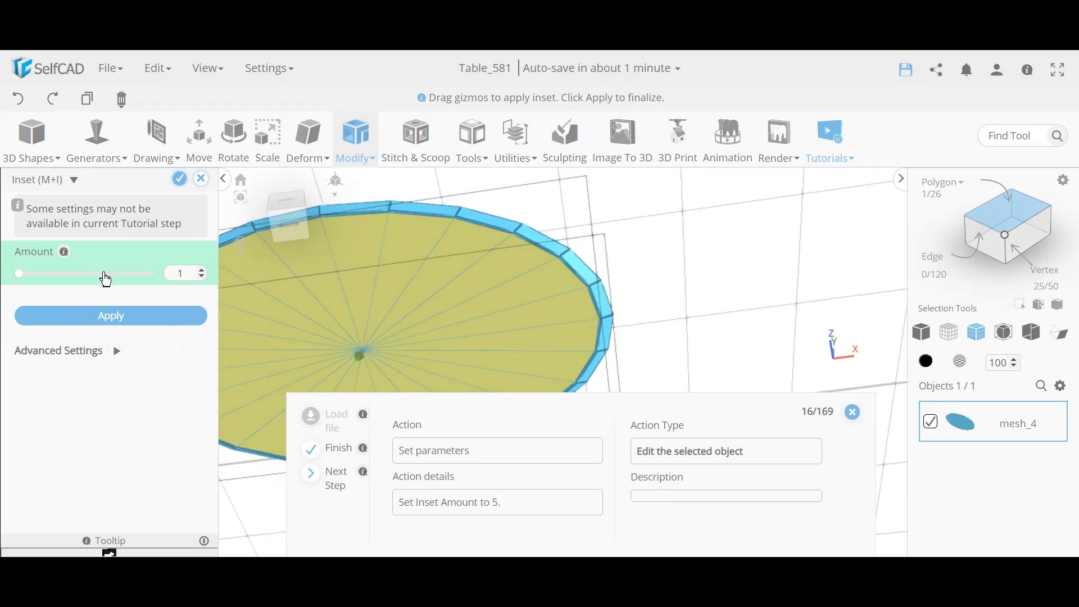
pyautogui.doubleClick(175, 272)
pyautogui.press('Return')
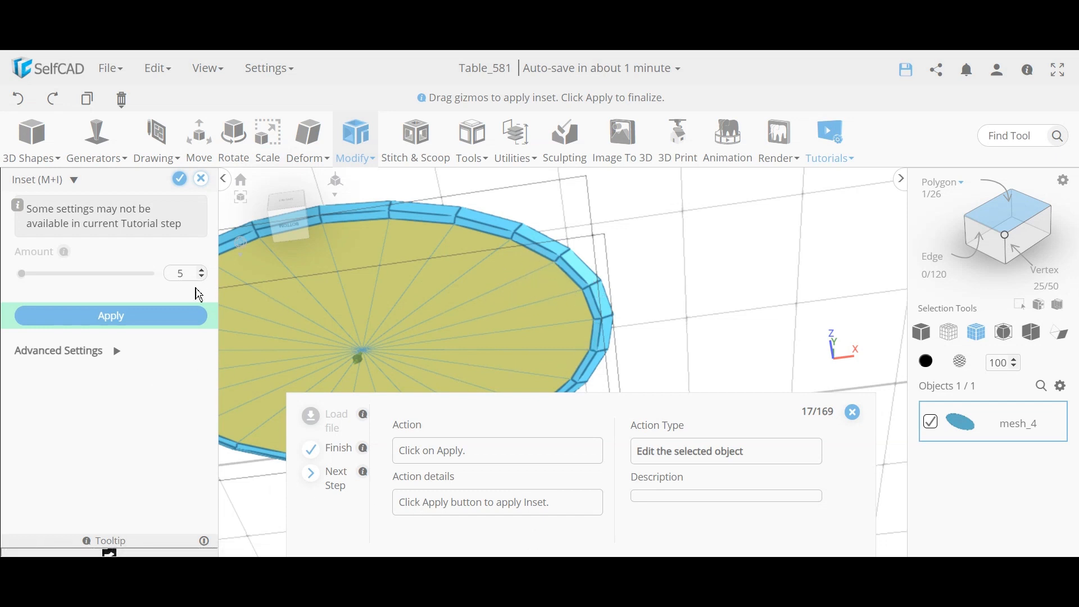
pyautogui.click(92, 319)
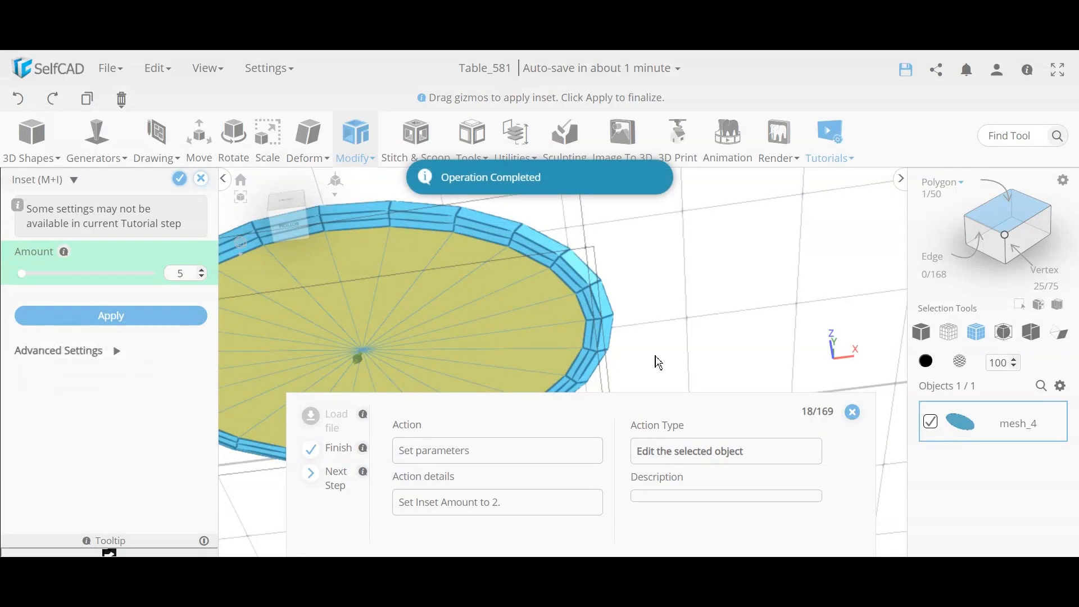
pyautogui.click(181, 274)
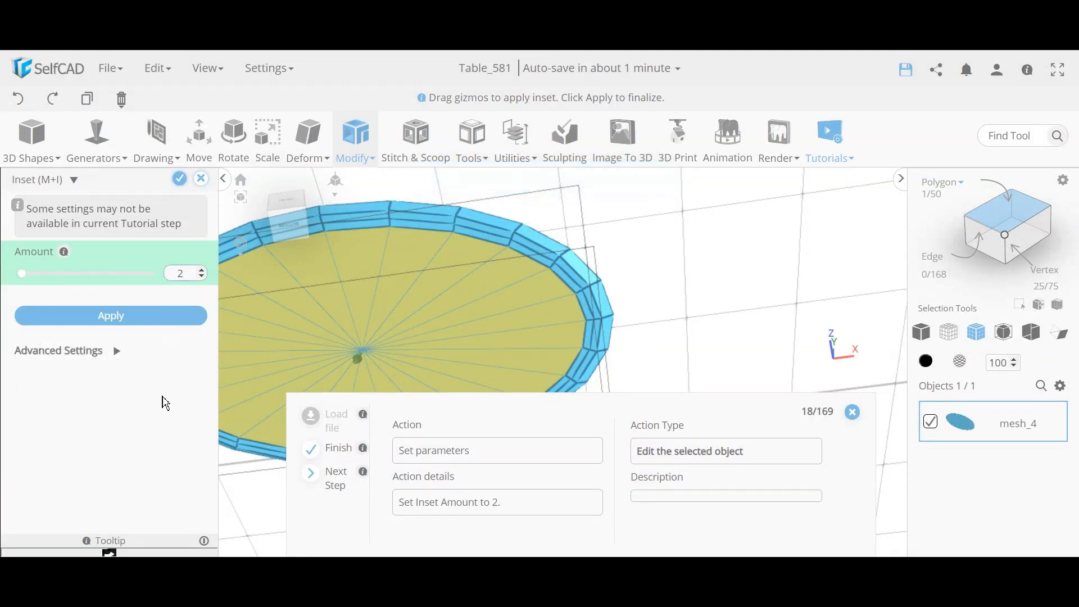
pyautogui.click(180, 178)
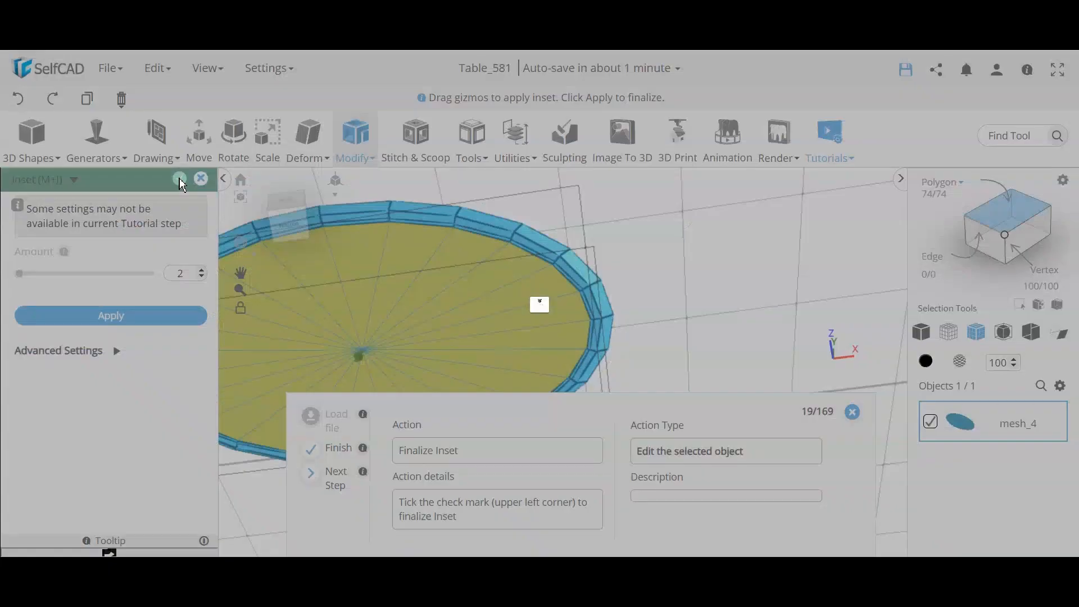
# Step: Clear the current selection on the oval tabletop
pyautogui.click(737, 277)
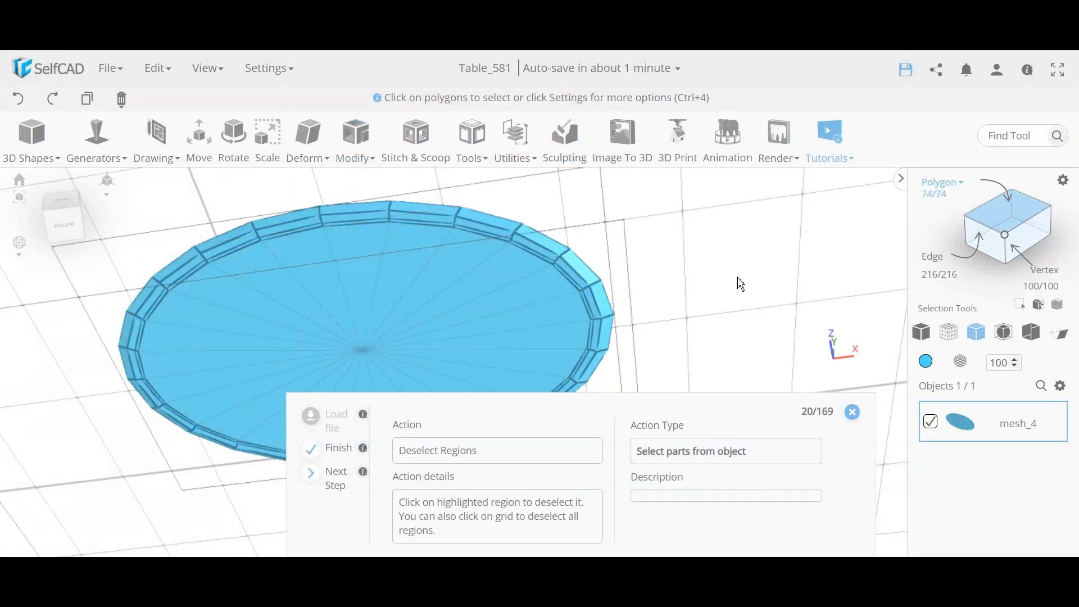
pyautogui.moveTo(737, 277); pyautogui.dragTo(618, 294)
pyautogui.scroll(5, 618, 295)
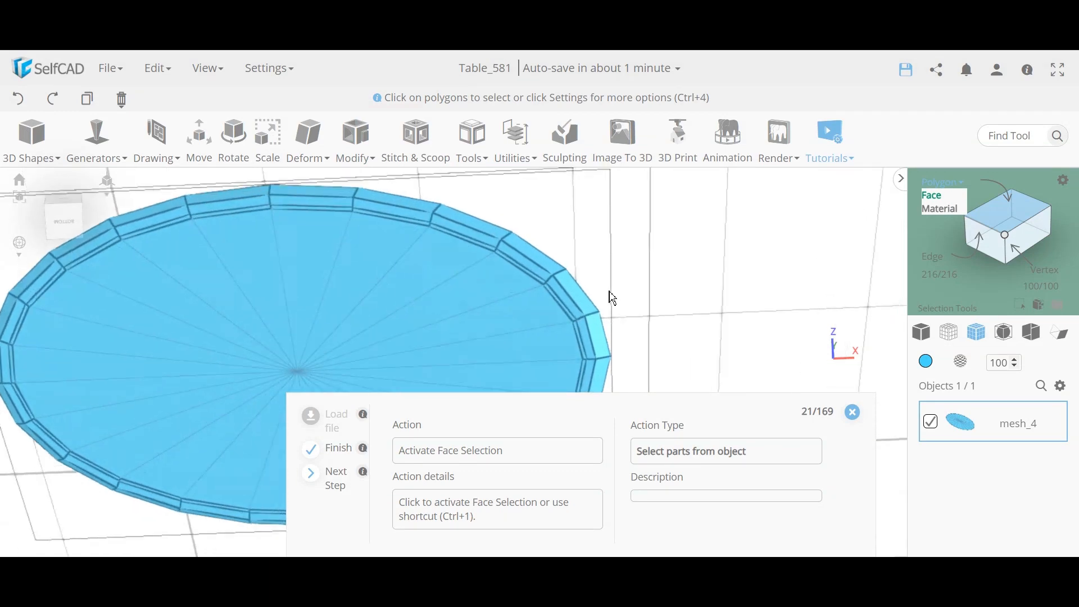
pyautogui.click(553, 313)
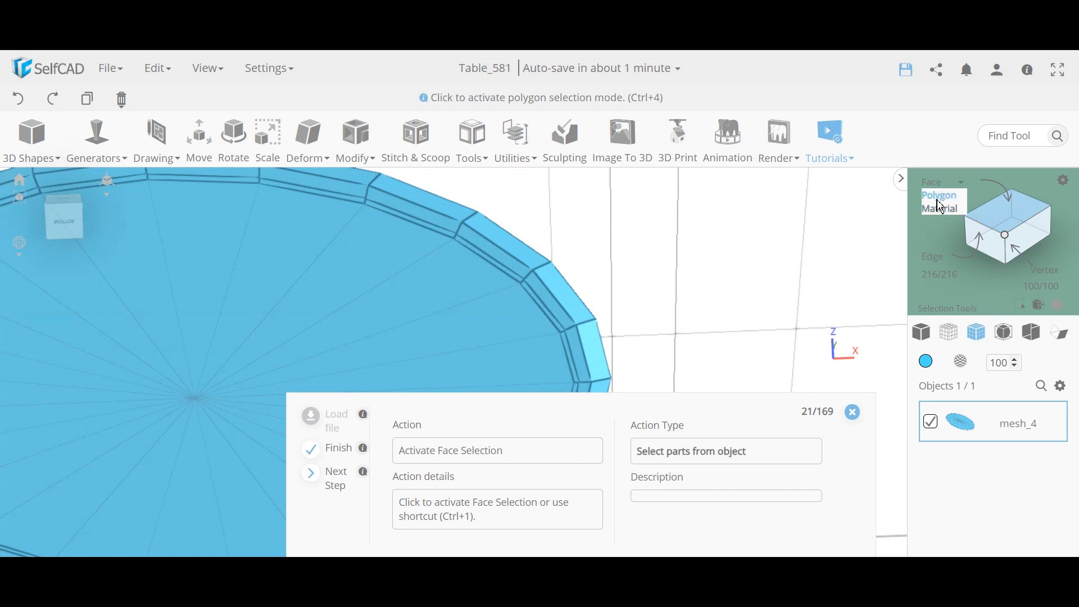
# Step: Switch to Face selection with Loop selection enabled and select the rim face loop
pyautogui.click(936, 198)
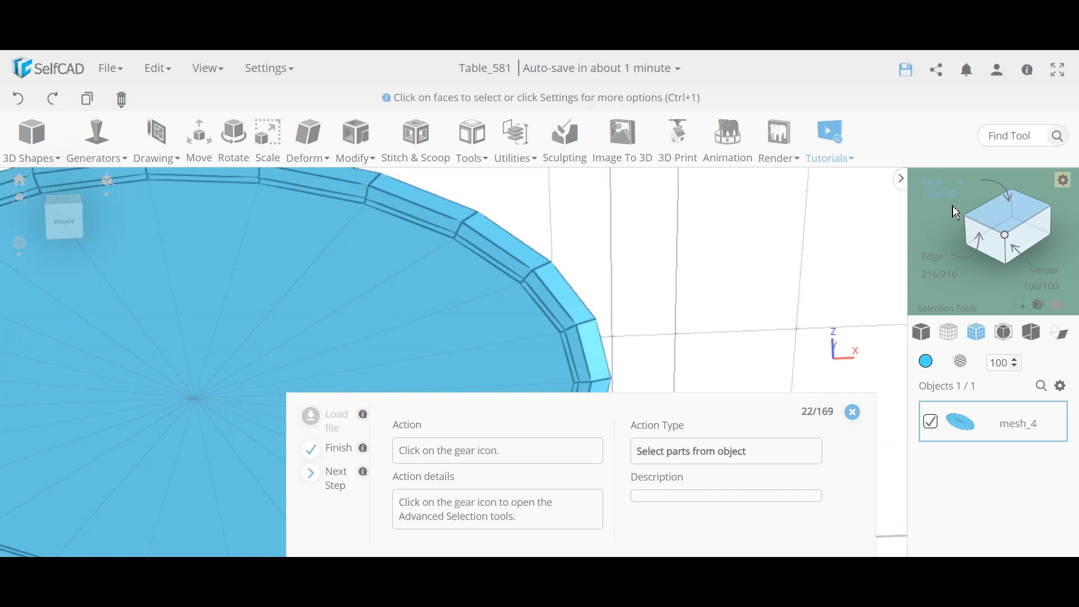
pyautogui.scroll(-3, 743, 333)
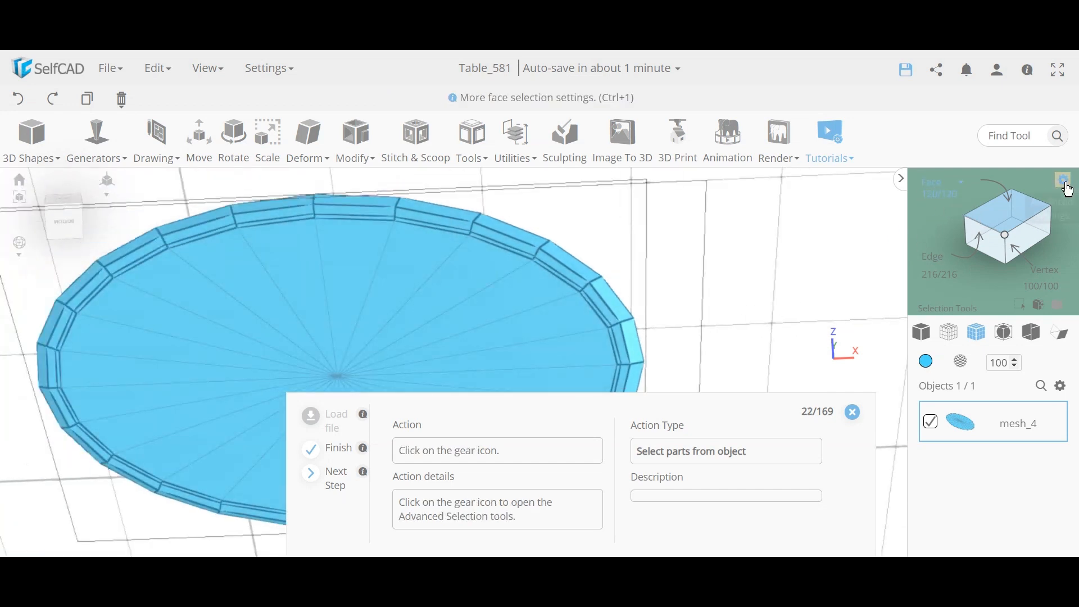
pyautogui.click(1065, 182)
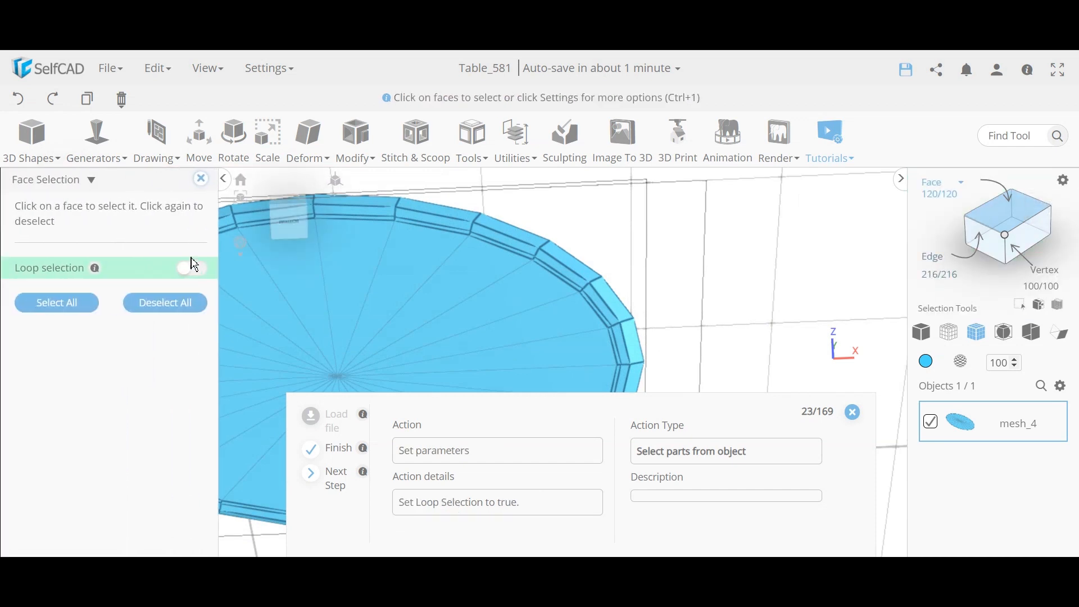
pyautogui.click(201, 275)
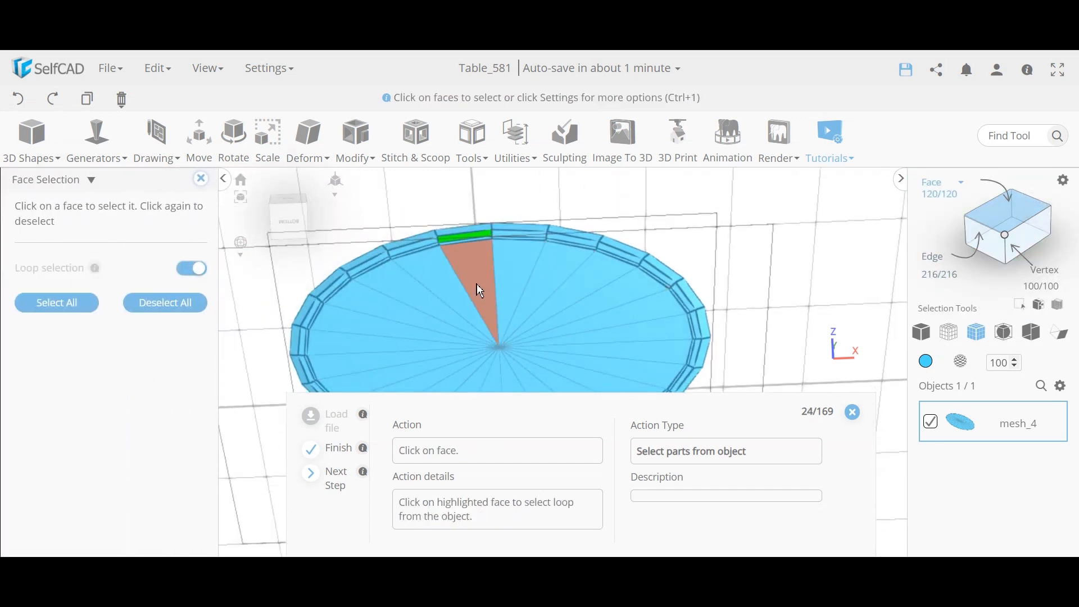
pyautogui.click(491, 242)
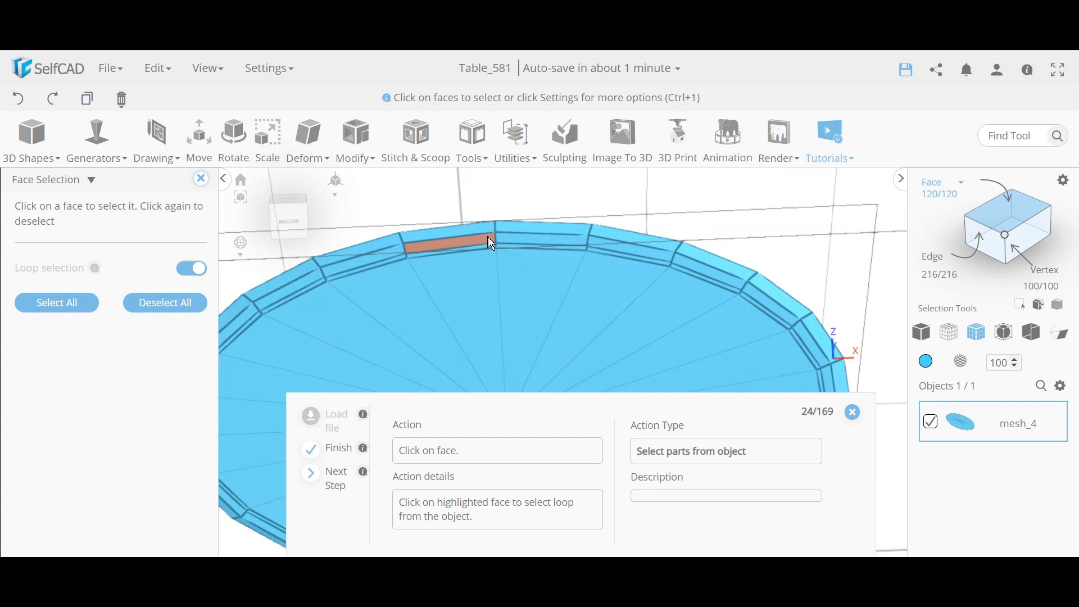
pyautogui.click(514, 249)
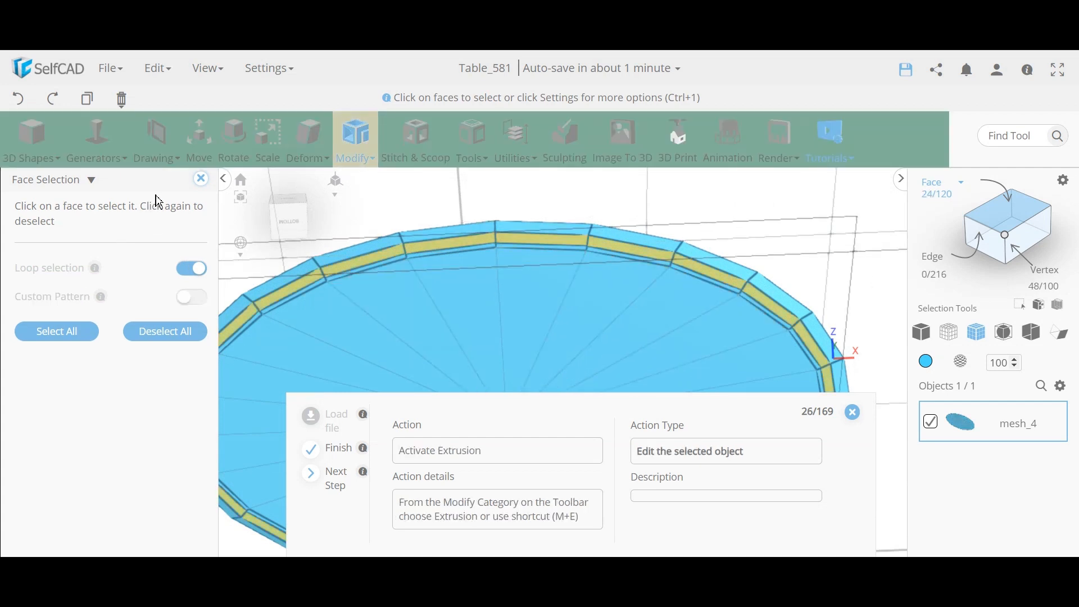
# Step: Extrude the 24 rim faces of the tabletop by 5 to form a raised edge
pyautogui.click(357, 147)
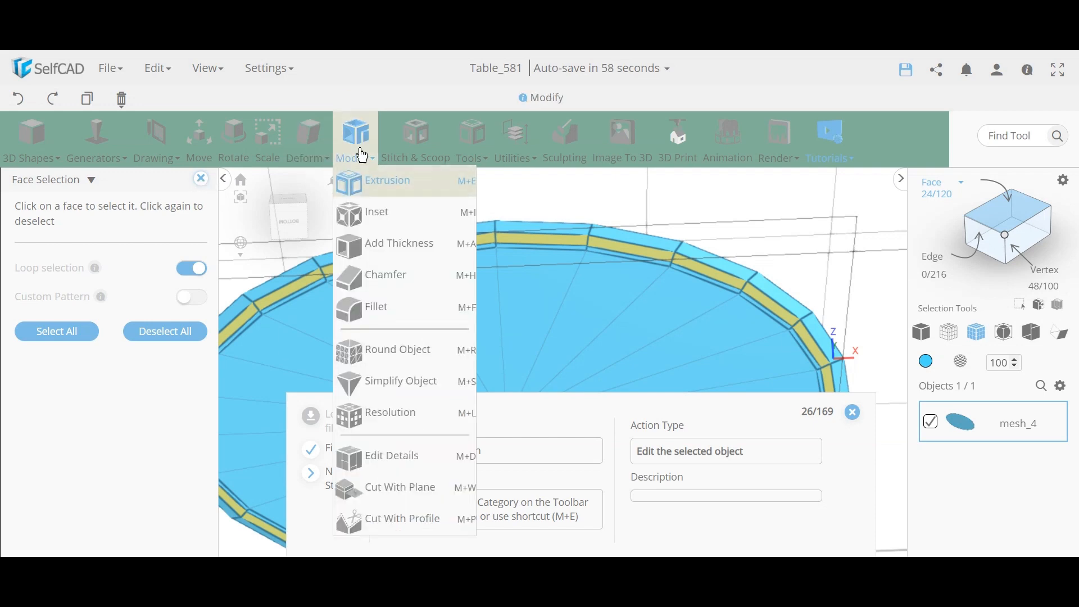
pyautogui.click(370, 191)
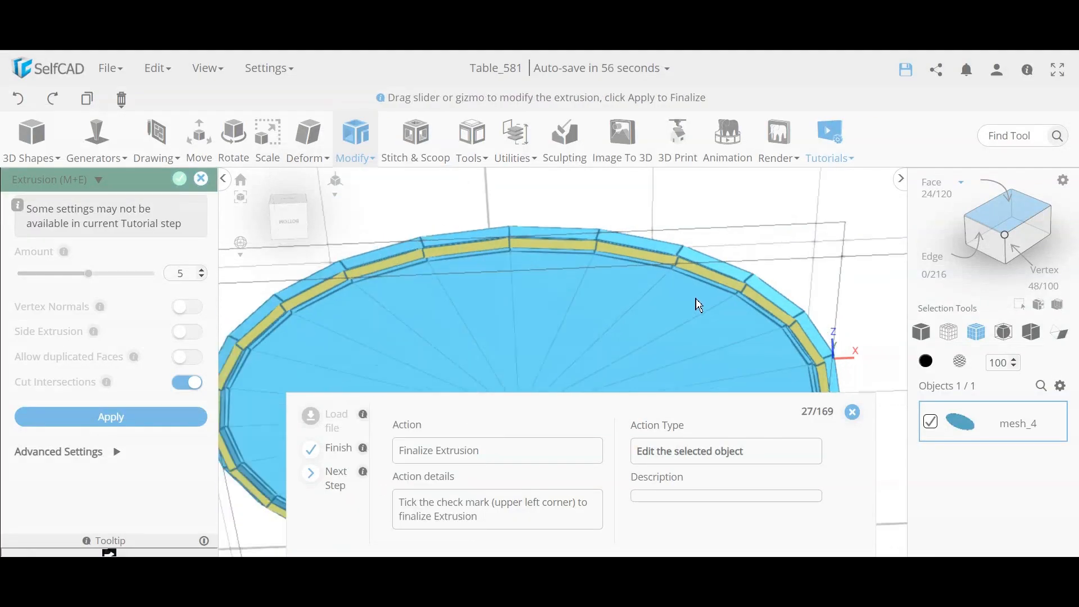
pyautogui.scroll(-2, 707, 291)
pyautogui.moveTo(416, 262); pyautogui.dragTo(405, 303, button='right')
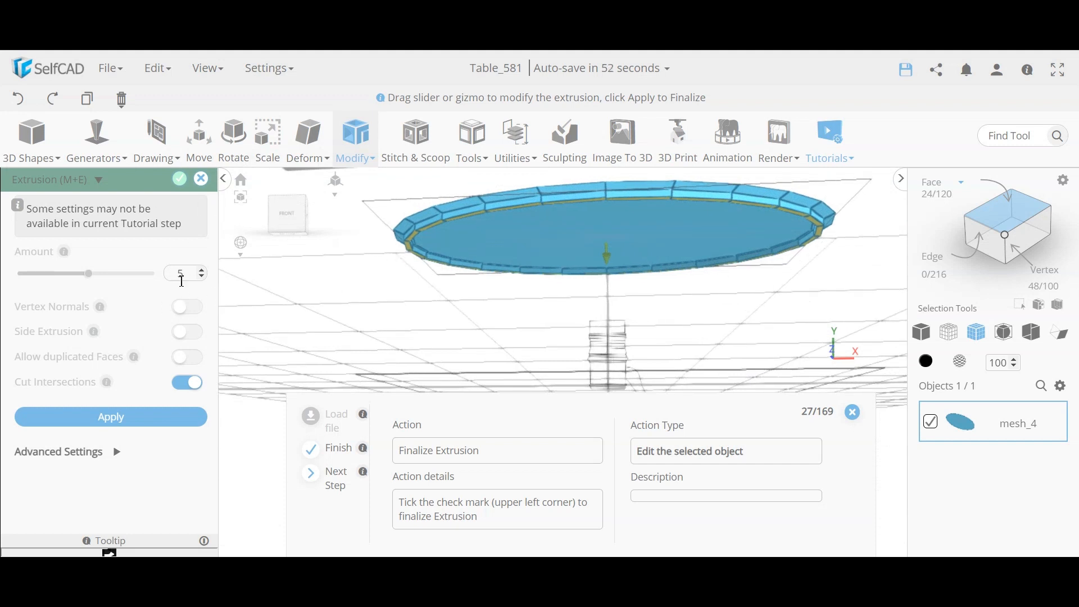
pyautogui.click(179, 180)
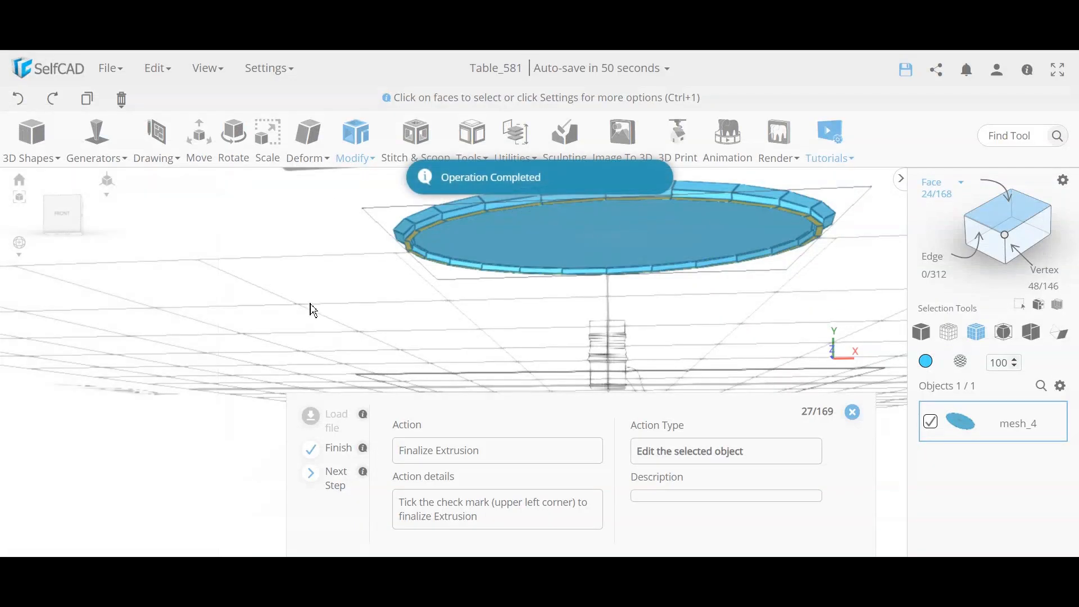
# Step: Deselect the rim, inspect the 168-face rimmed tabletop from several angles, then open Generators
pyautogui.click(343, 290)
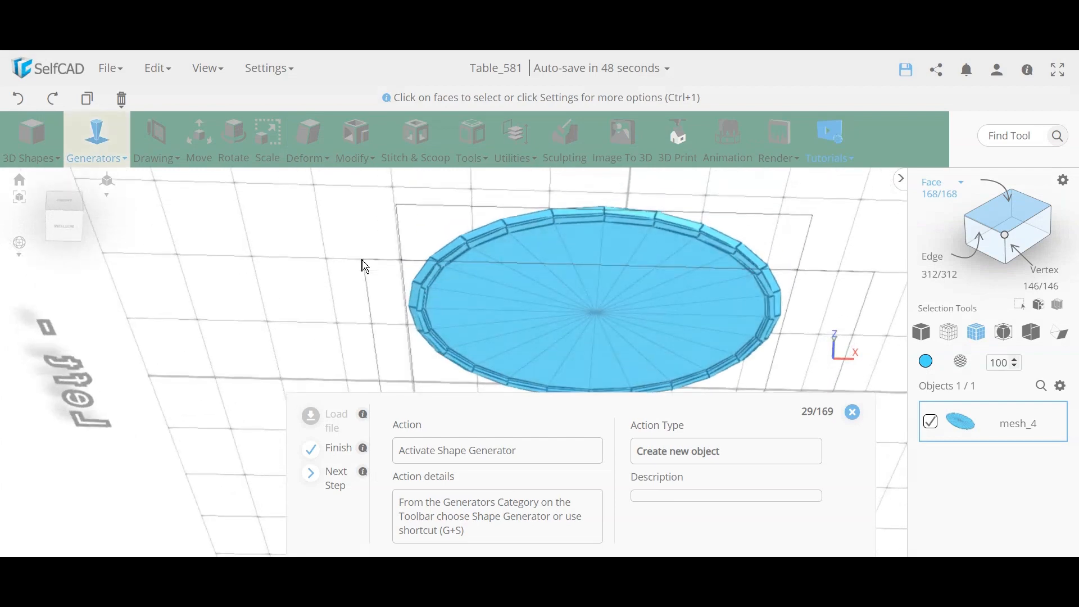
pyautogui.moveTo(765, 219); pyautogui.dragTo(746, 321, button='right')
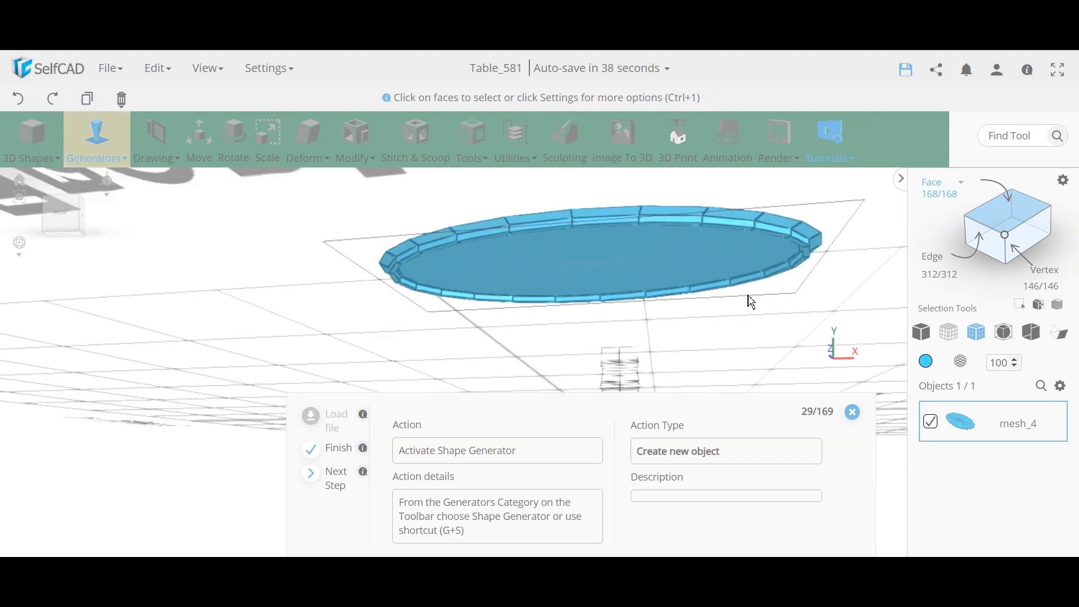
pyautogui.moveTo(752, 302); pyautogui.dragTo(681, 261, button='right')
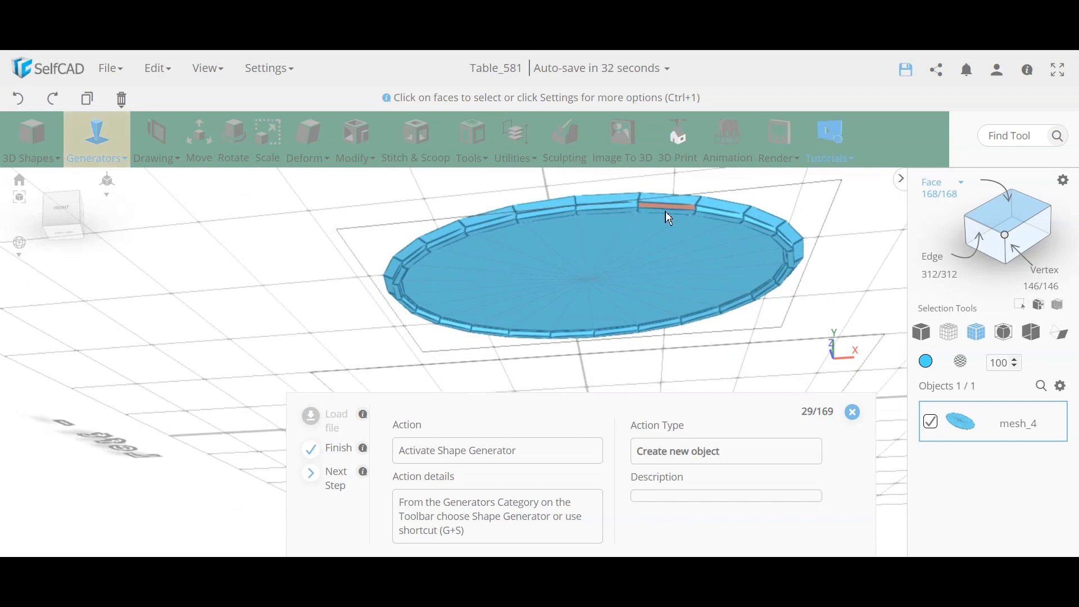
pyautogui.moveTo(838, 236); pyautogui.dragTo(554, 301, button='right')
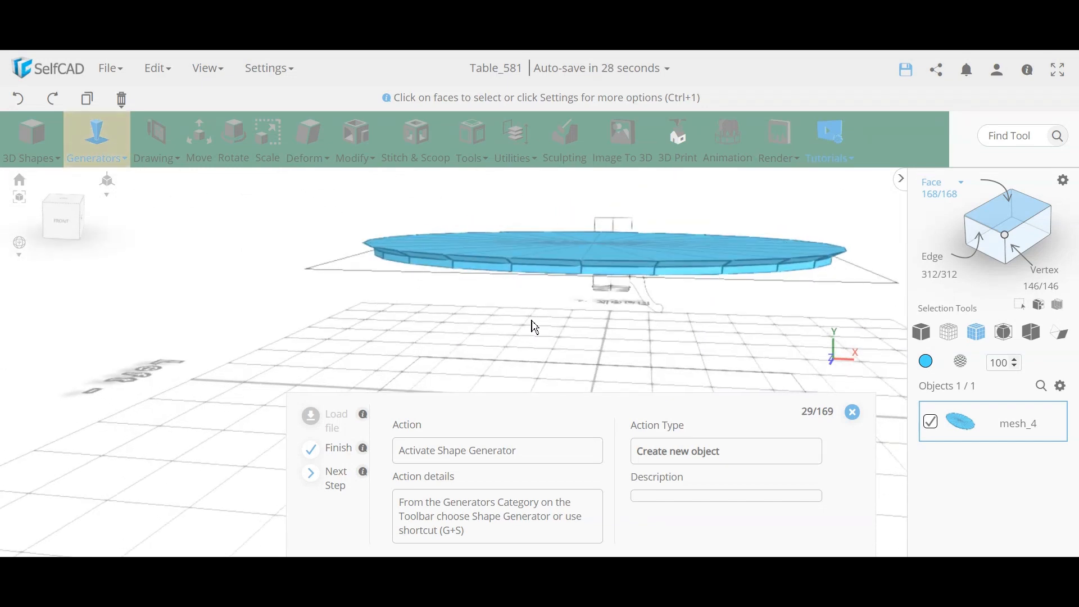
pyautogui.moveTo(492, 330); pyautogui.dragTo(494, 309, button='right')
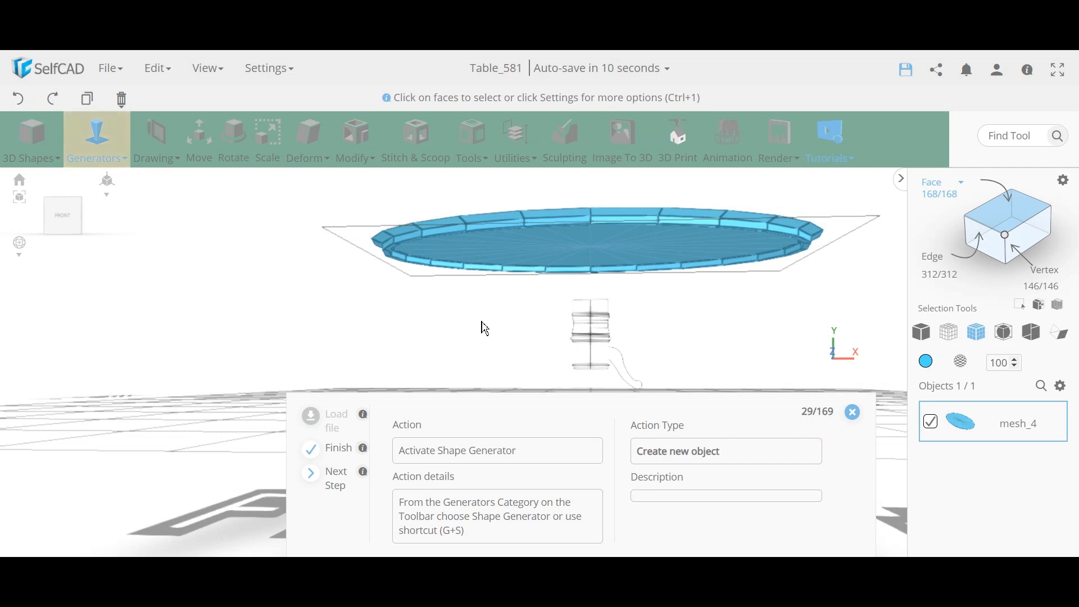
pyautogui.click(97, 158)
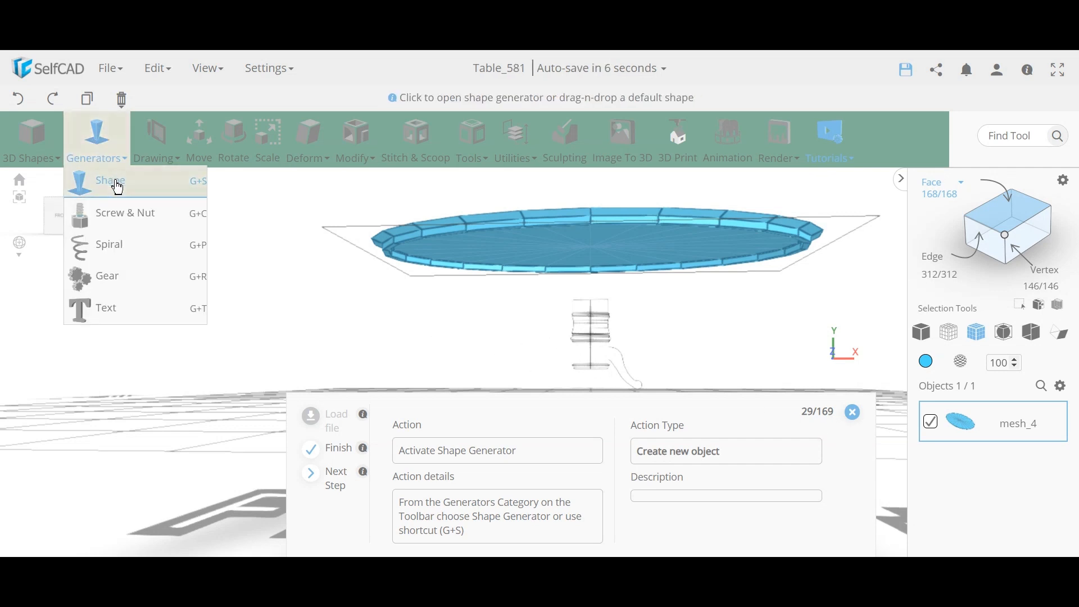
# Step: Start a new custom shape in the Shape Generator
pyautogui.click(84, 181)
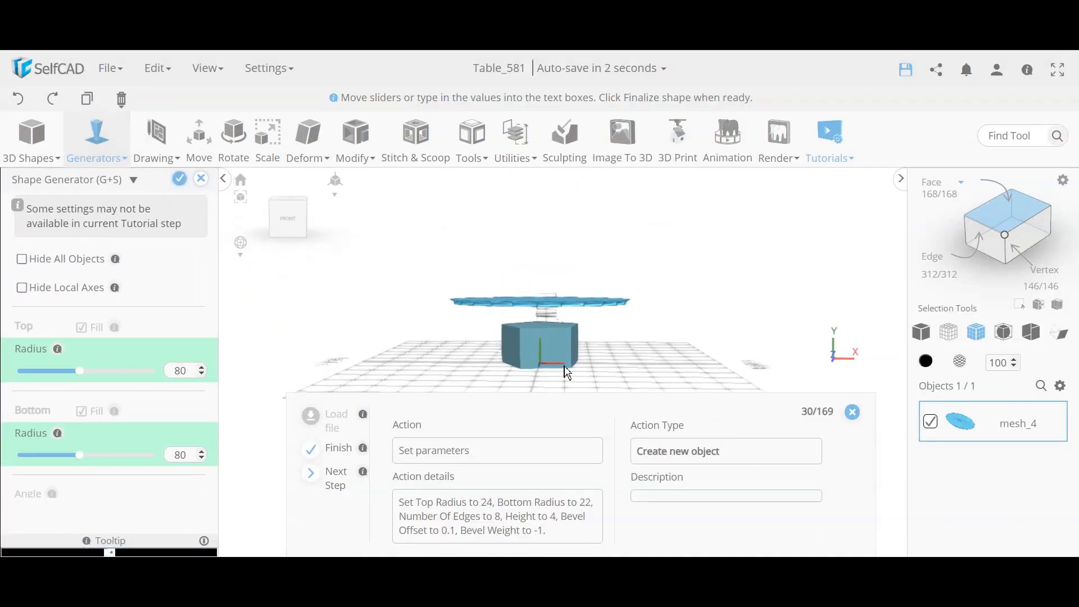
pyautogui.click(31, 140)
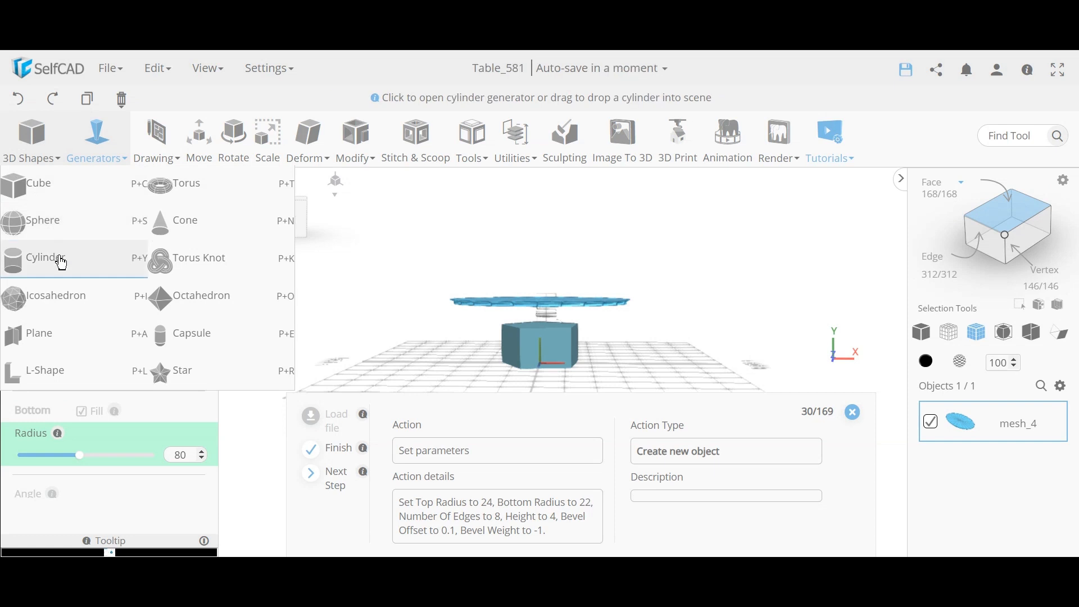
pyautogui.moveTo(450, 322); pyautogui.dragTo(489, 356, button='right')
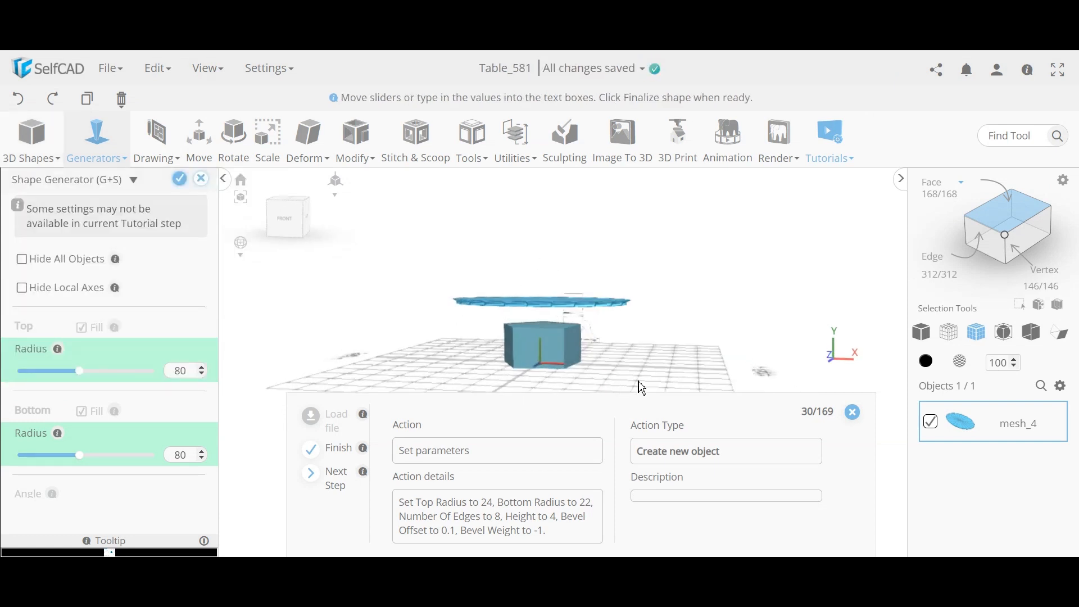
pyautogui.moveTo(643, 387); pyautogui.dragTo(557, 345, button='right')
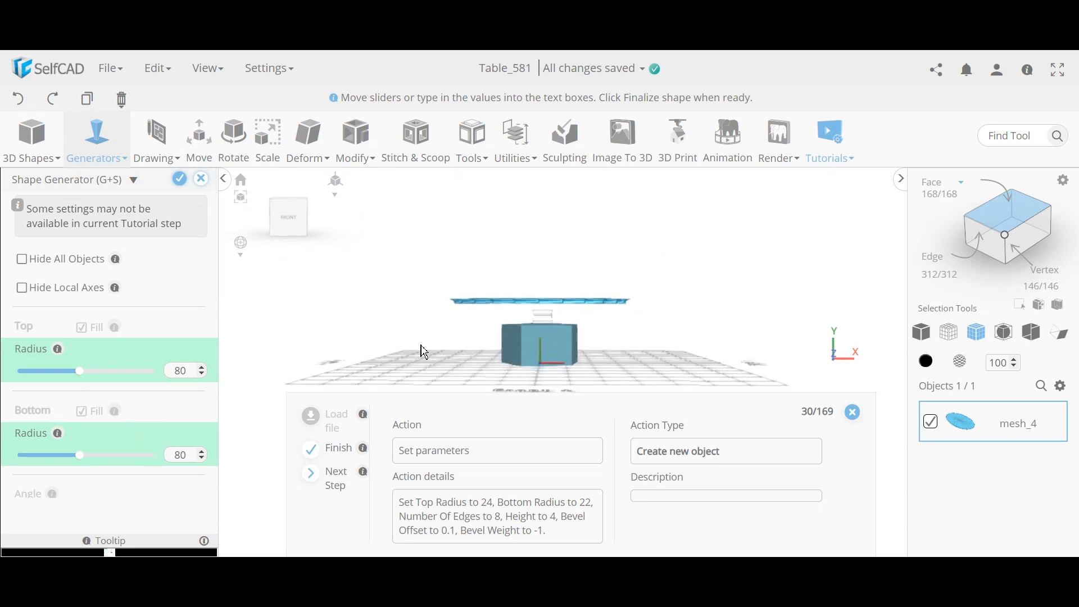
pyautogui.moveTo(487, 356); pyautogui.dragTo(503, 366, button='right')
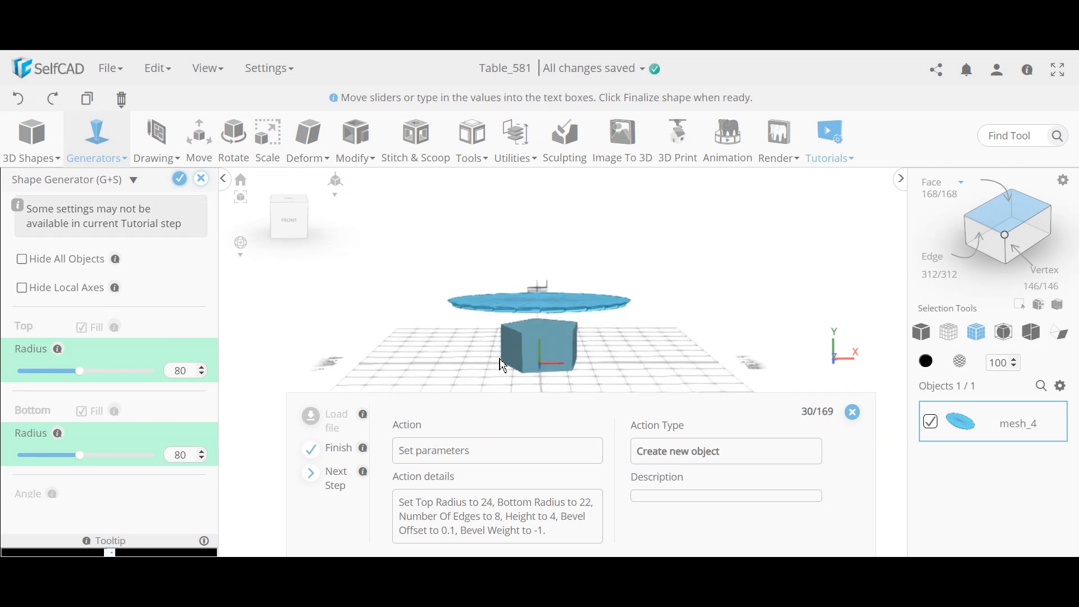
# Step: Set Segment 1's top radius to 24 and its number of edges to 8
pyautogui.doubleClick(175, 372)
pyautogui.write('24')
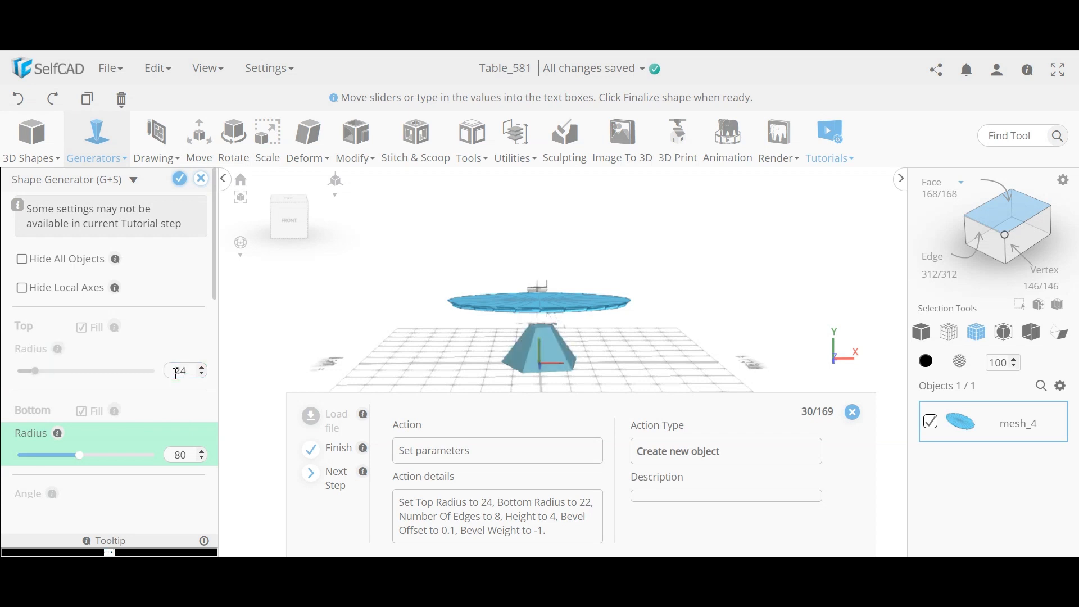
pyautogui.doubleClick(181, 452)
pyautogui.scroll(-3, 176, 449)
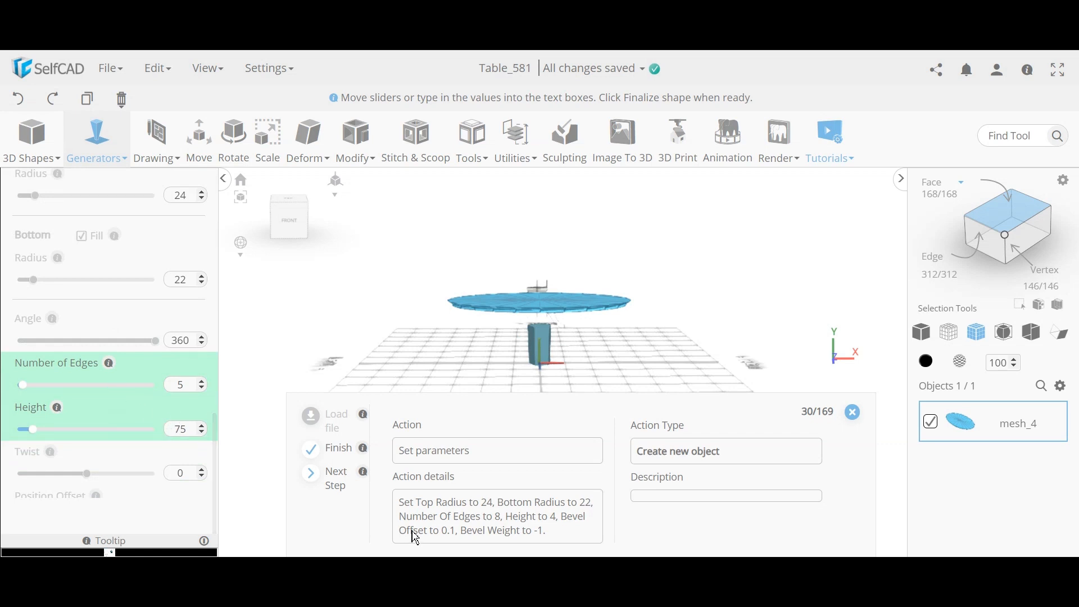
pyautogui.doubleClick(186, 386)
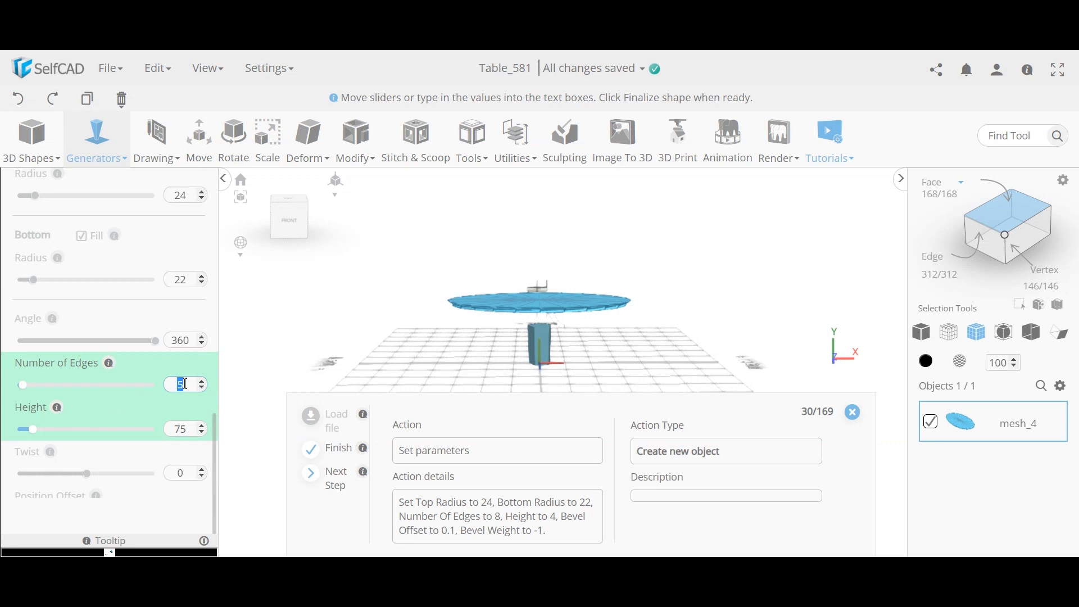
pyautogui.write('8')
pyautogui.press('Tab')
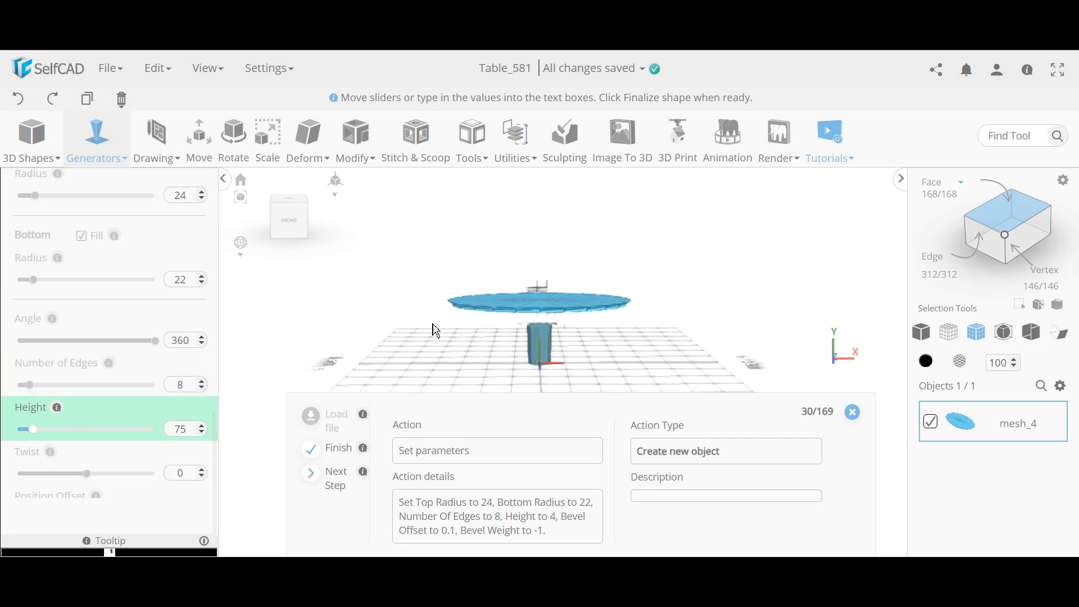
pyautogui.scroll(3, 587, 326)
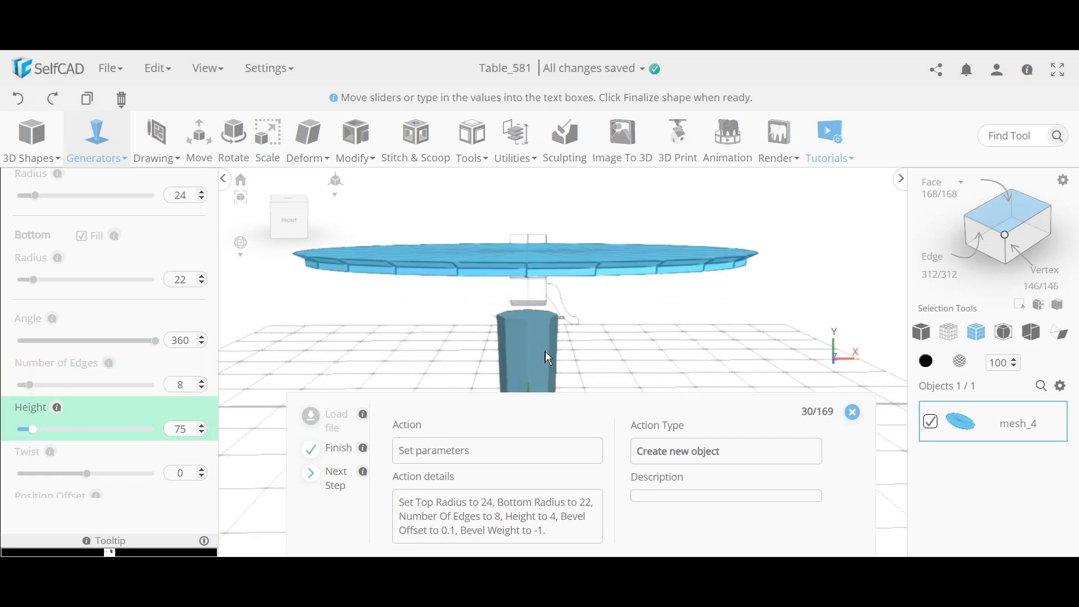
pyautogui.scroll(-3, 545, 352)
pyautogui.moveTo(551, 352); pyautogui.dragTo(555, 315, button='middle')
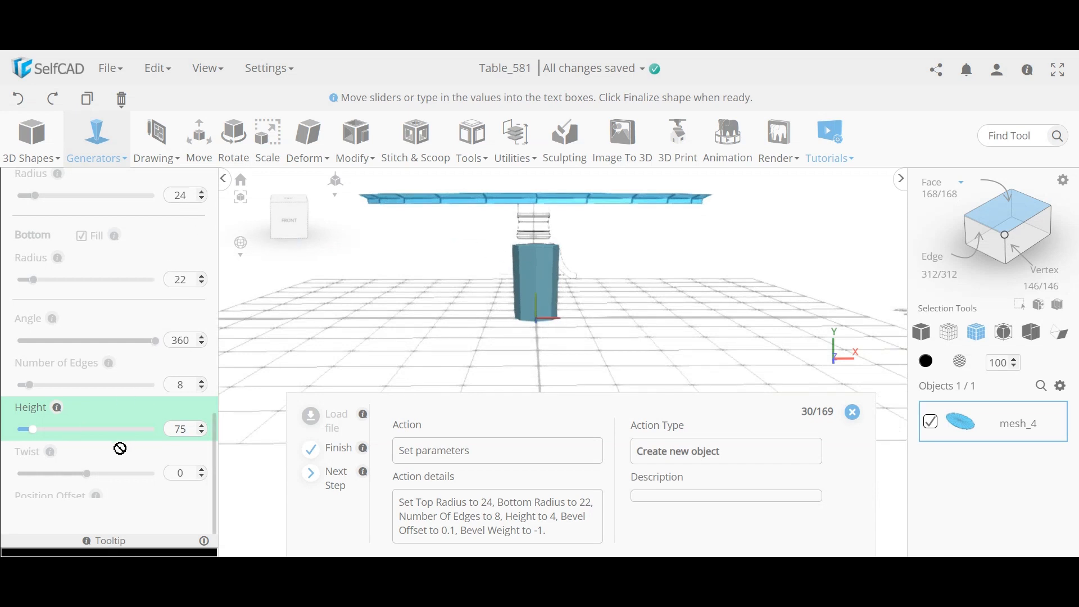
# Step: Set Segment 1's height to 4 for a flat octagonal slab
pyautogui.doubleClick(175, 430)
pyautogui.scroll(8, 551, 330)
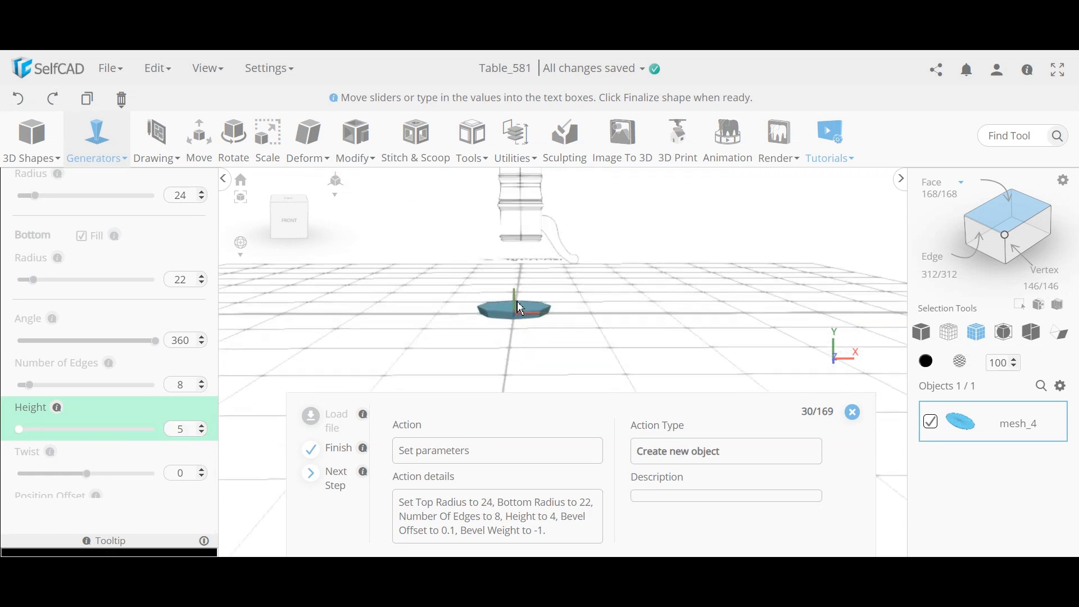
pyautogui.scroll(3, 553, 311)
pyautogui.scroll(-6, 556, 310)
pyautogui.moveTo(556, 311); pyautogui.dragTo(620, 248, button='right')
pyautogui.scroll(-4, 572, 304)
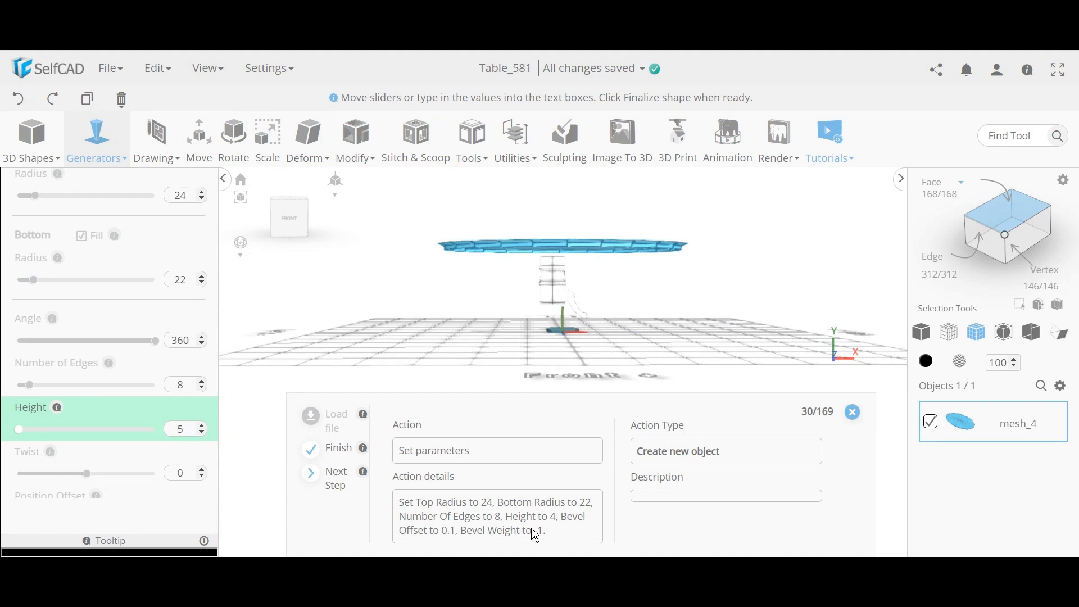
pyautogui.doubleClick(190, 435)
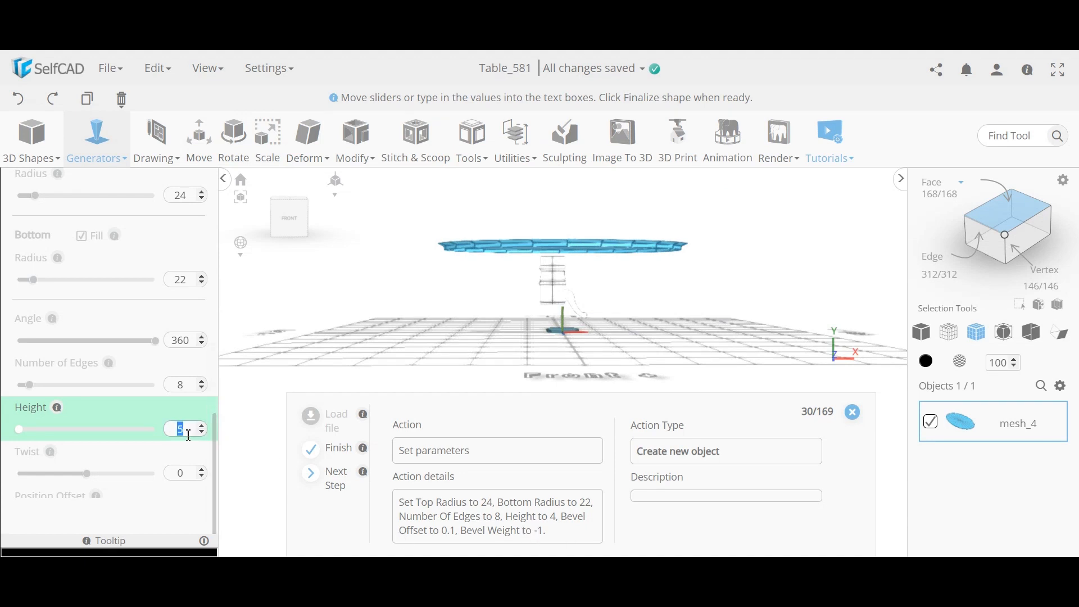
pyautogui.write('4')
pyautogui.press('Return')
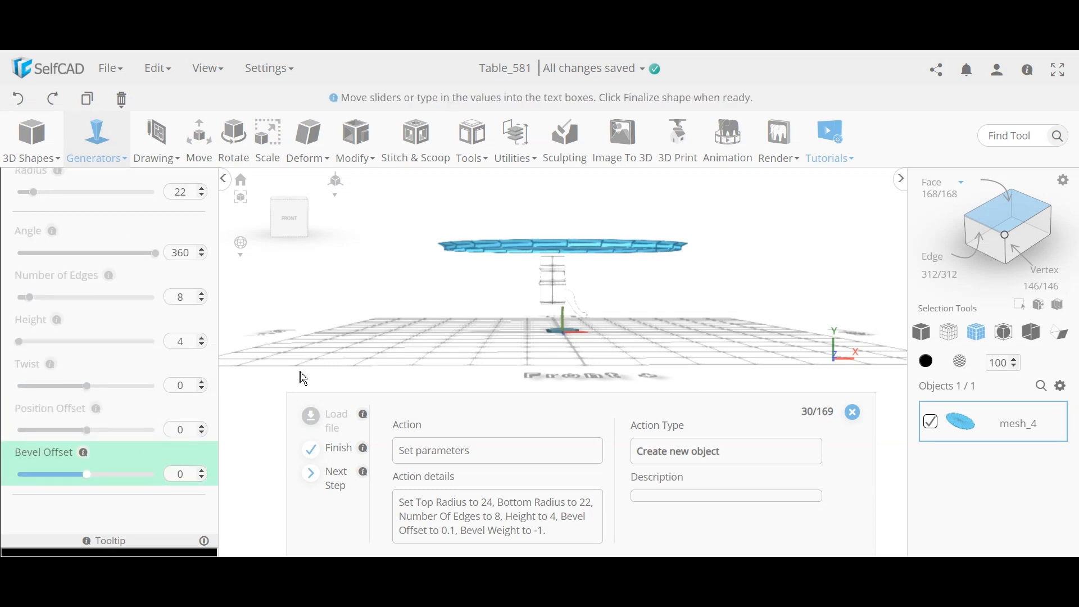
pyautogui.moveTo(516, 309); pyautogui.dragTo(506, 327)
pyautogui.scroll(10, 567, 343)
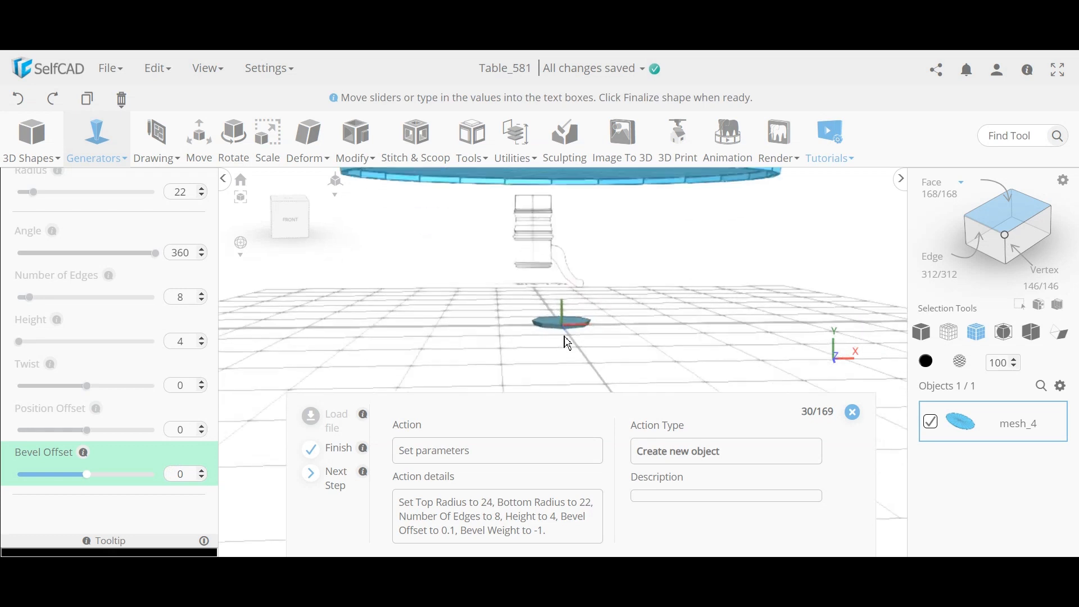
pyautogui.moveTo(559, 326); pyautogui.dragTo(565, 317, button='right')
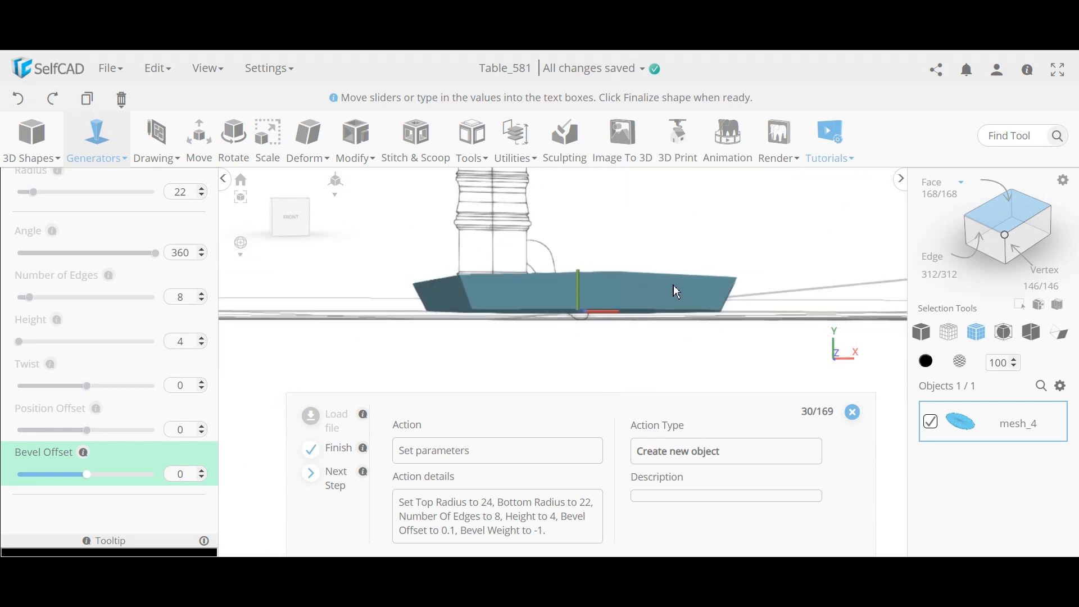
pyautogui.moveTo(658, 302); pyautogui.dragTo(487, 309, button='right')
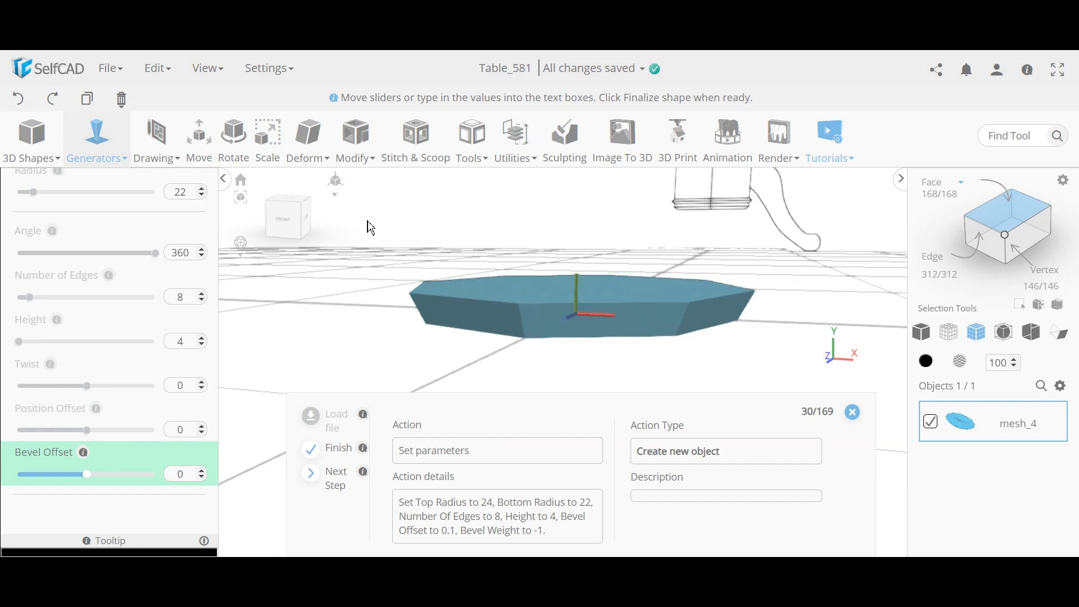
# Step: Set the Bevel Offset to 0.1
pyautogui.click(360, 158)
pyautogui.doubleClick(186, 473)
pyautogui.write('0.1')
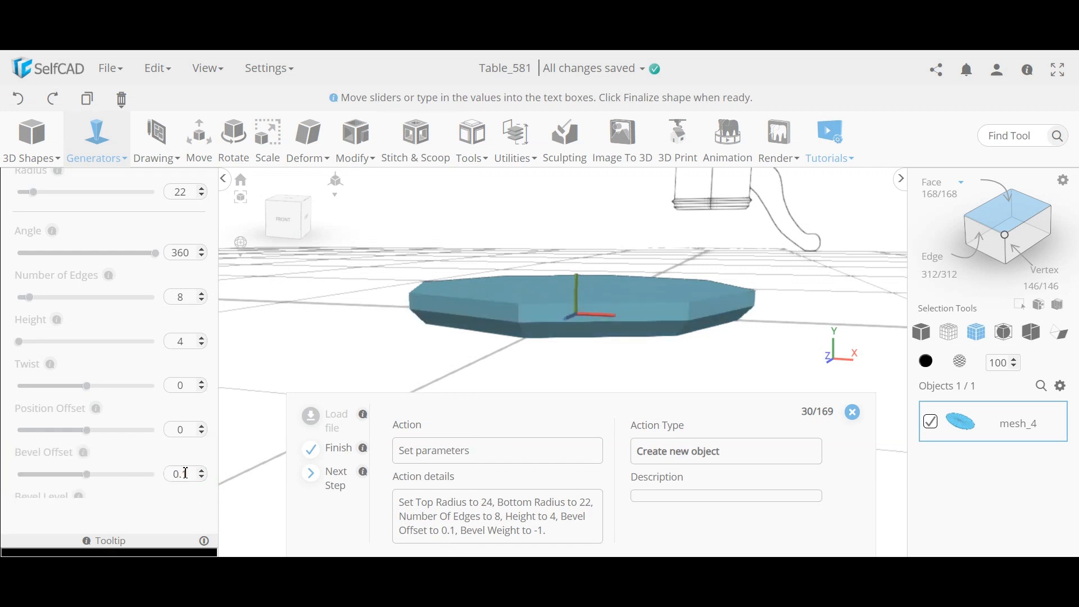
pyautogui.moveTo(483, 364); pyautogui.dragTo(438, 348, button='right')
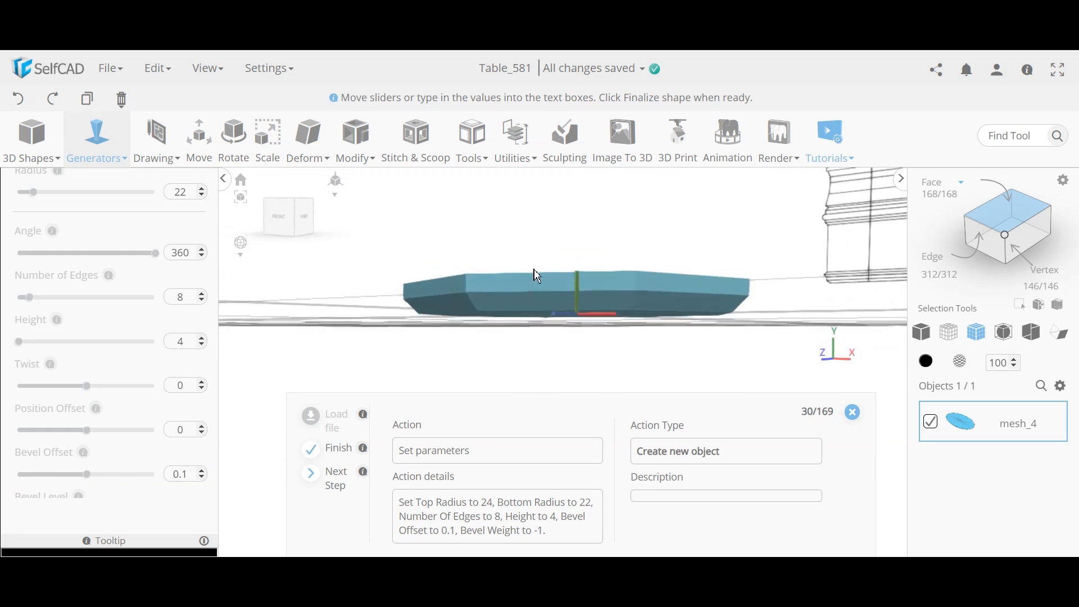
pyautogui.scroll(-2, 169, 373)
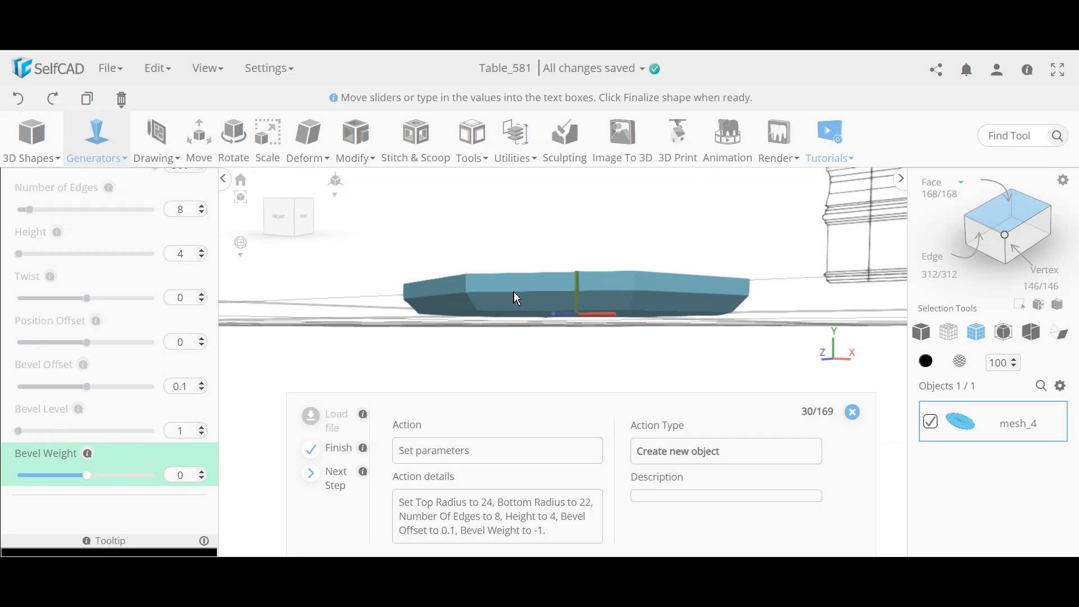
pyautogui.moveTo(467, 324); pyautogui.dragTo(417, 346)
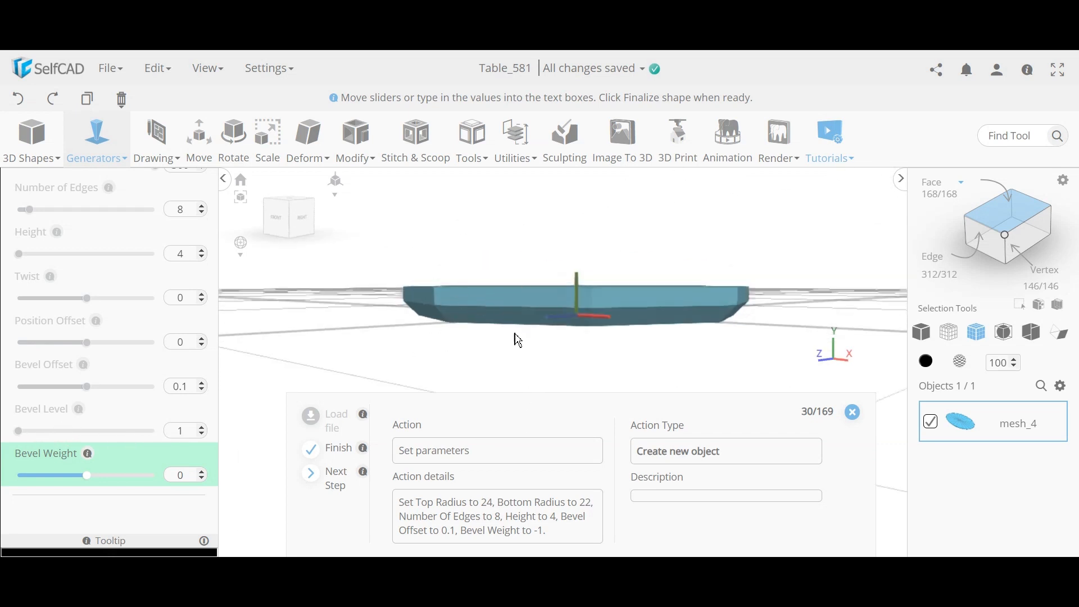
pyautogui.click(345, 144)
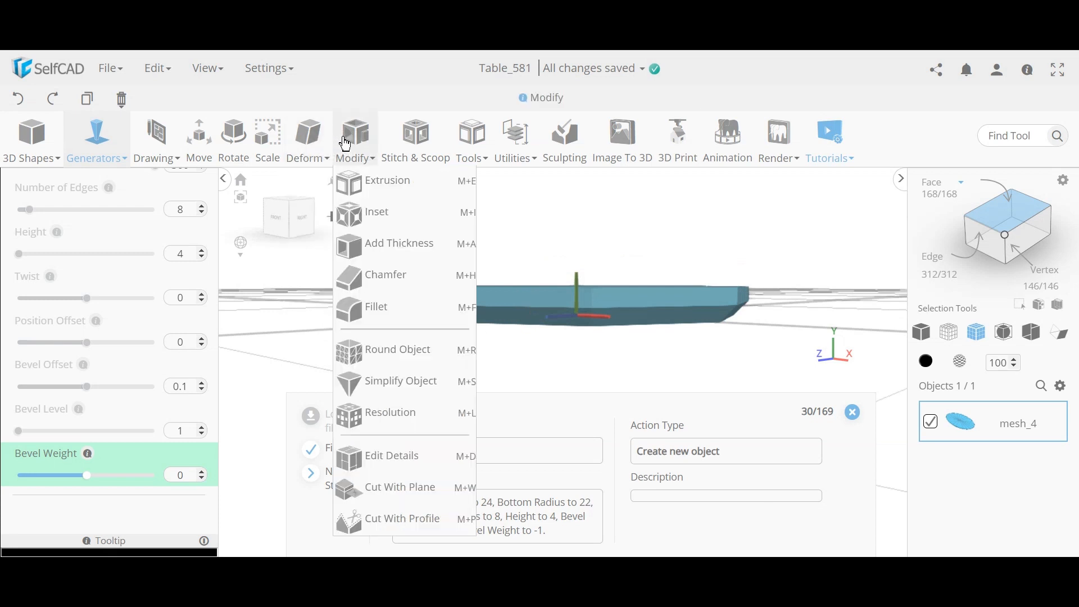
pyautogui.moveTo(391, 320); pyautogui.dragTo(521, 316, button='right')
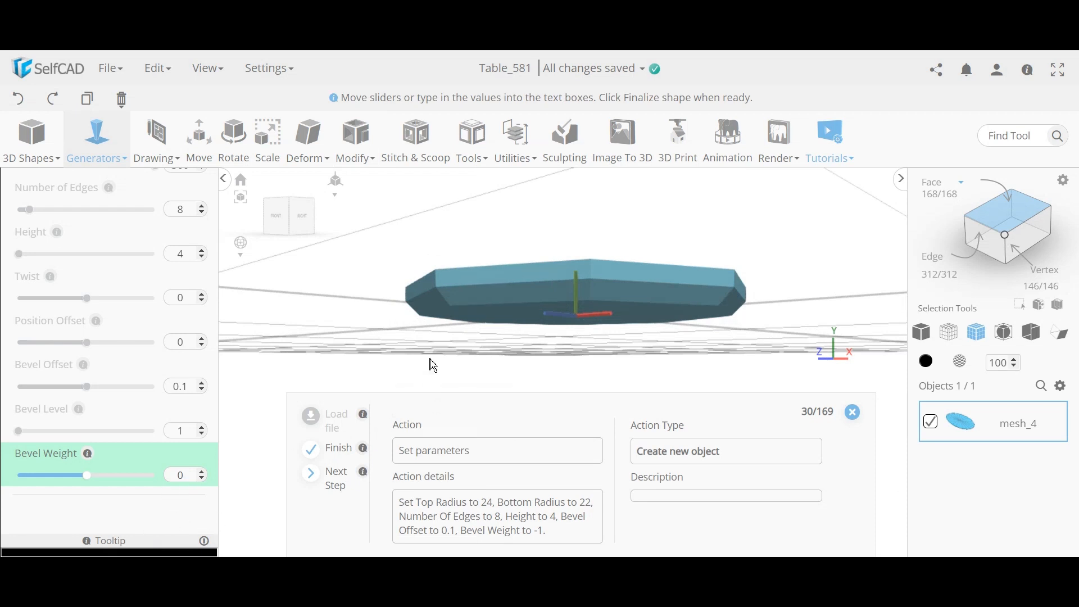
pyautogui.moveTo(433, 365); pyautogui.dragTo(450, 363, button='right')
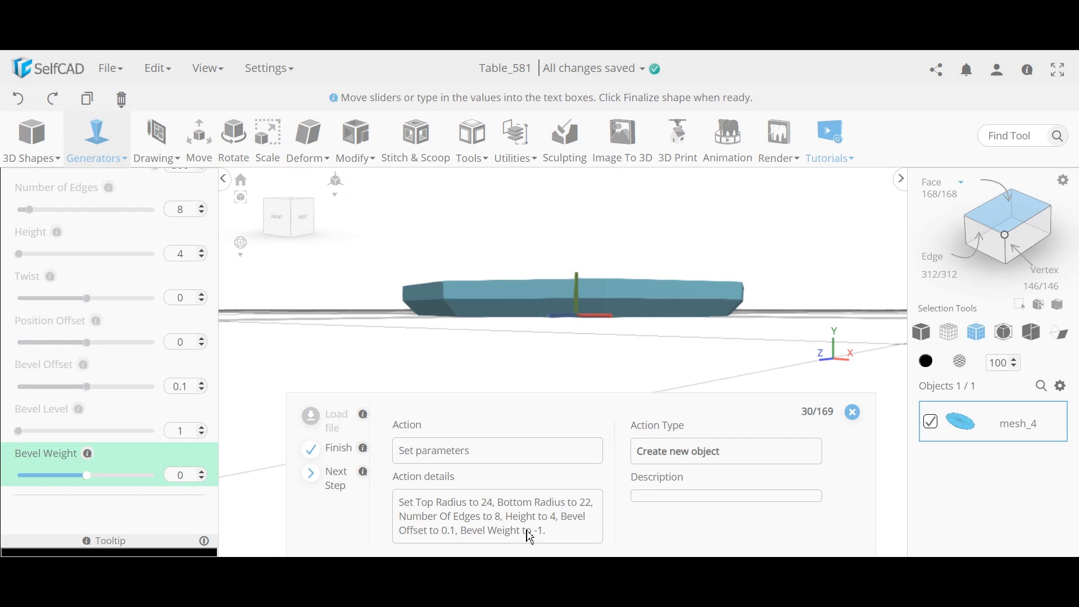
# Step: Set the Bevel Weight to -1 and inspect the bevelled octagonal disc
pyautogui.doubleClick(186, 475)
pyautogui.write('-1')
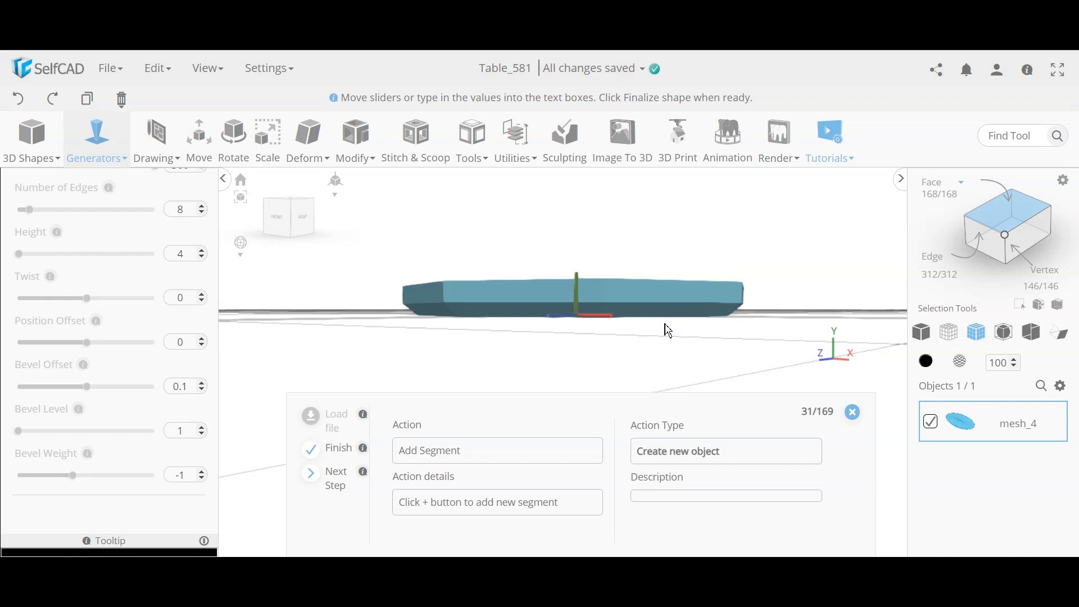
pyautogui.moveTo(528, 324); pyautogui.dragTo(506, 373, button='right')
pyautogui.moveTo(85, 368)
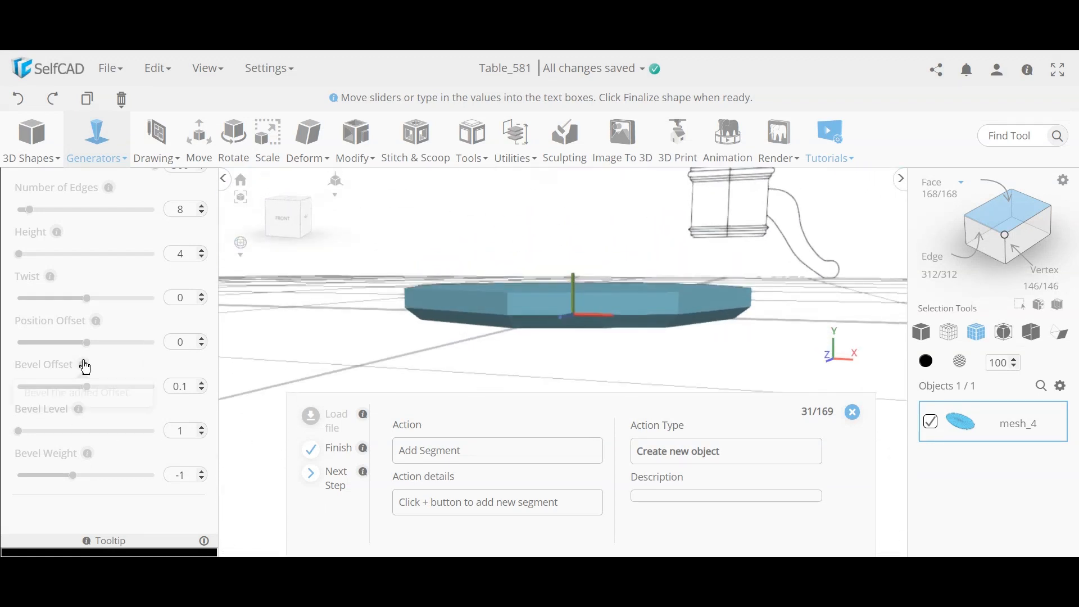
pyautogui.scroll(-2, 113, 387)
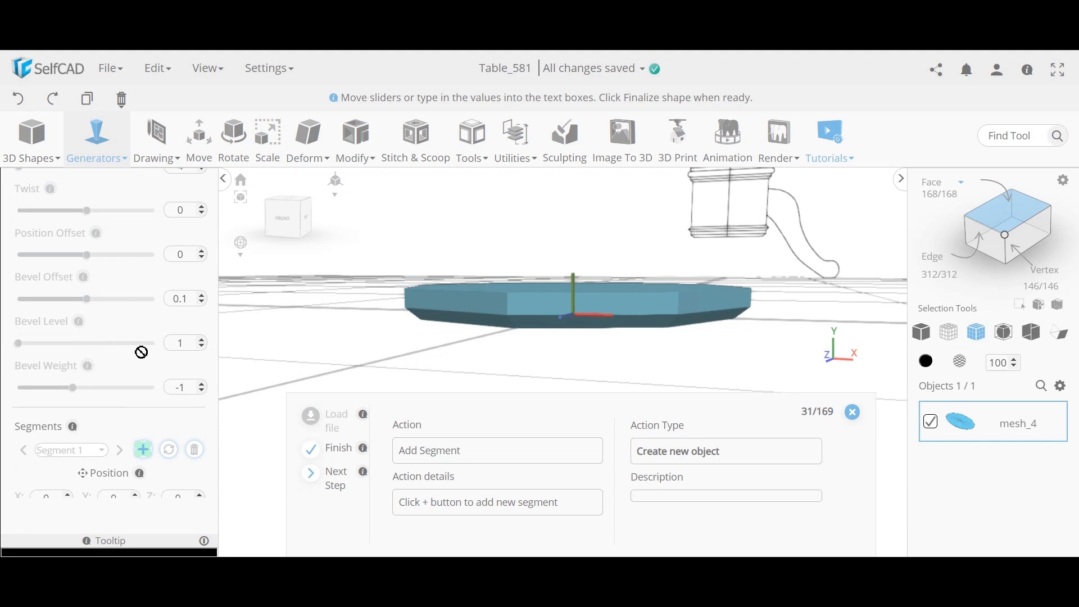
pyautogui.scroll(2, 170, 323)
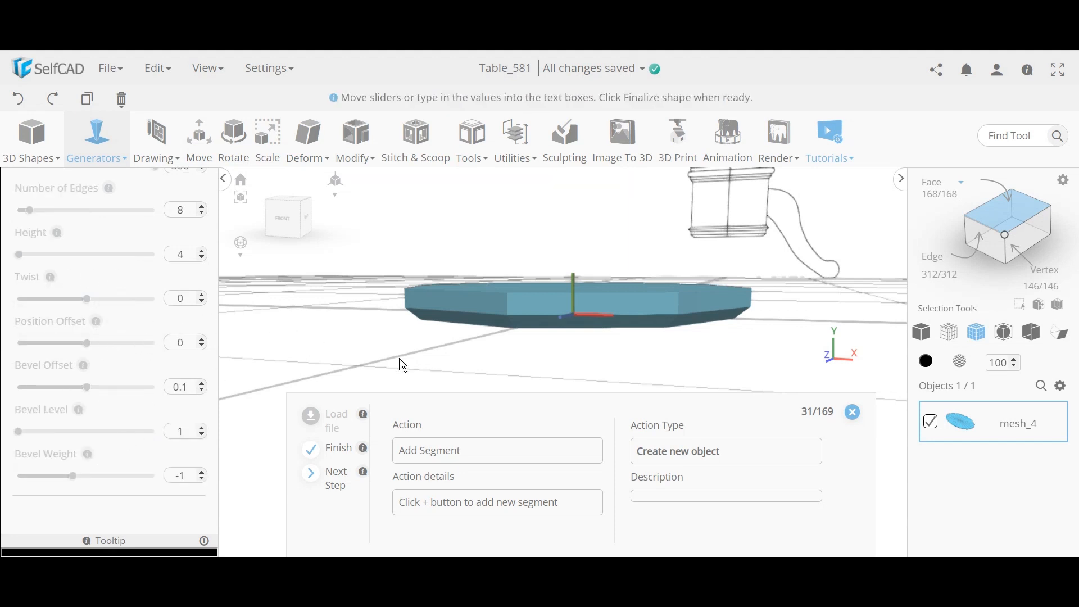
pyautogui.moveTo(453, 361)
pyautogui.mouseDown()
pyautogui.moveTo(443, 320)
pyautogui.moveTo(428, 320)
pyautogui.moveTo(446, 364)
pyautogui.mouseUp()
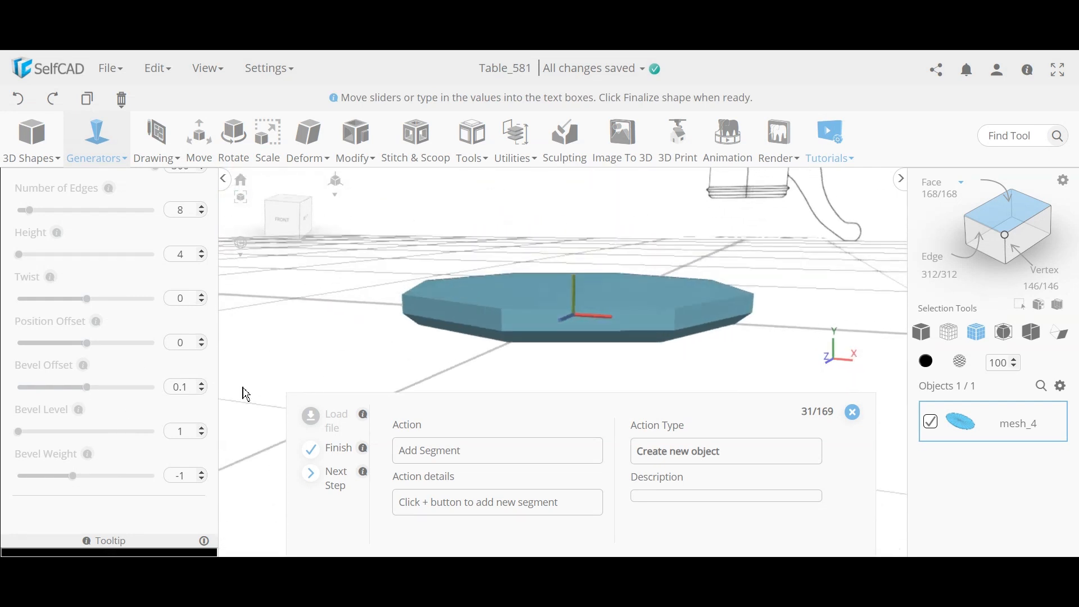
pyautogui.scroll(-3, 90, 357)
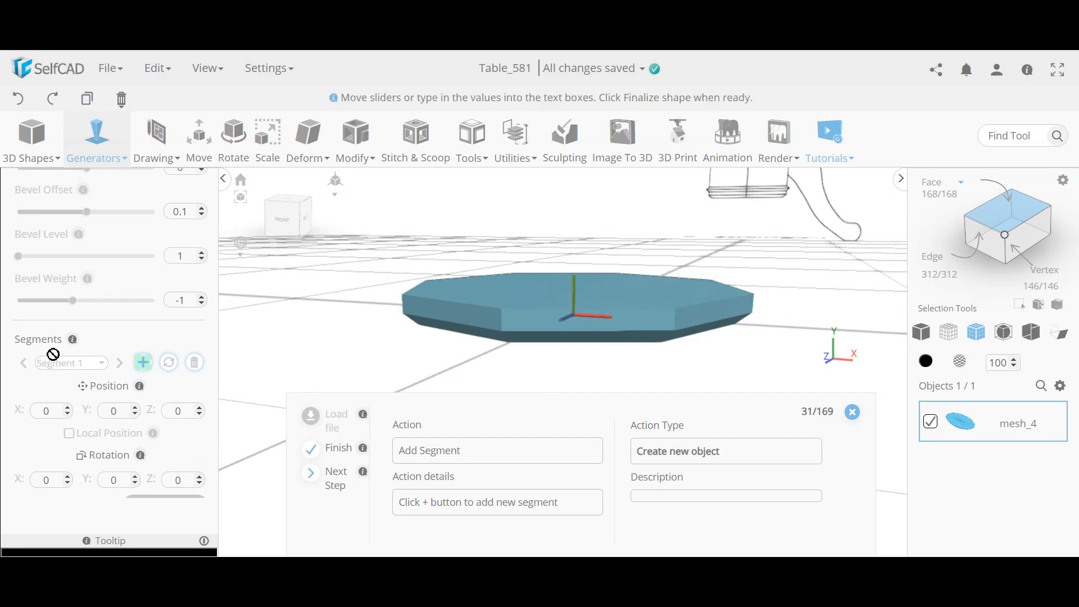
# Step: Add a second segment to the pedestal
pyautogui.click(143, 363)
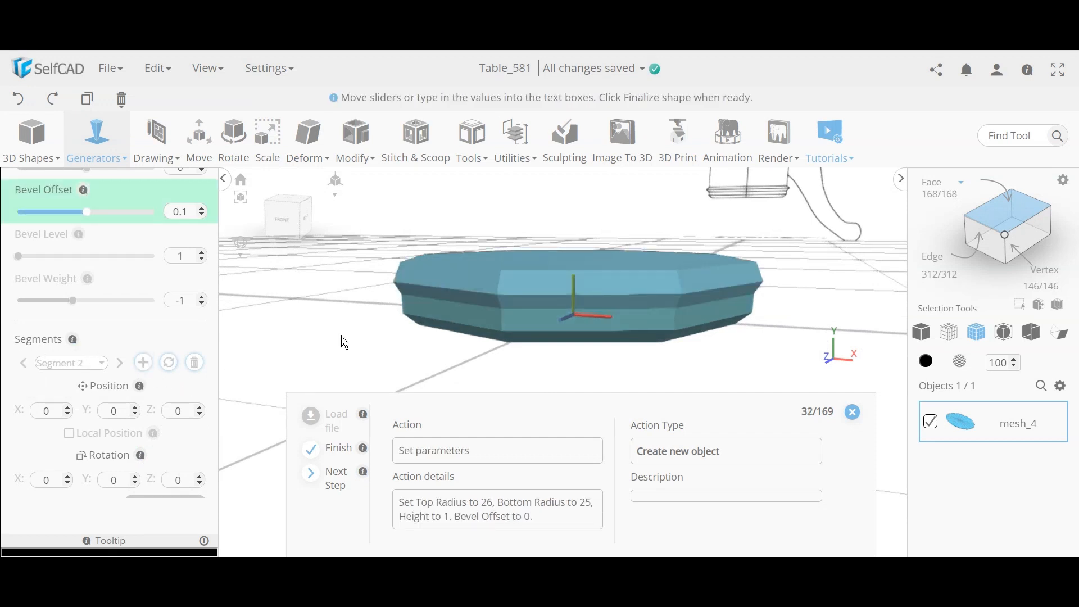
pyautogui.moveTo(360, 330); pyautogui.dragTo(361, 321, button='right')
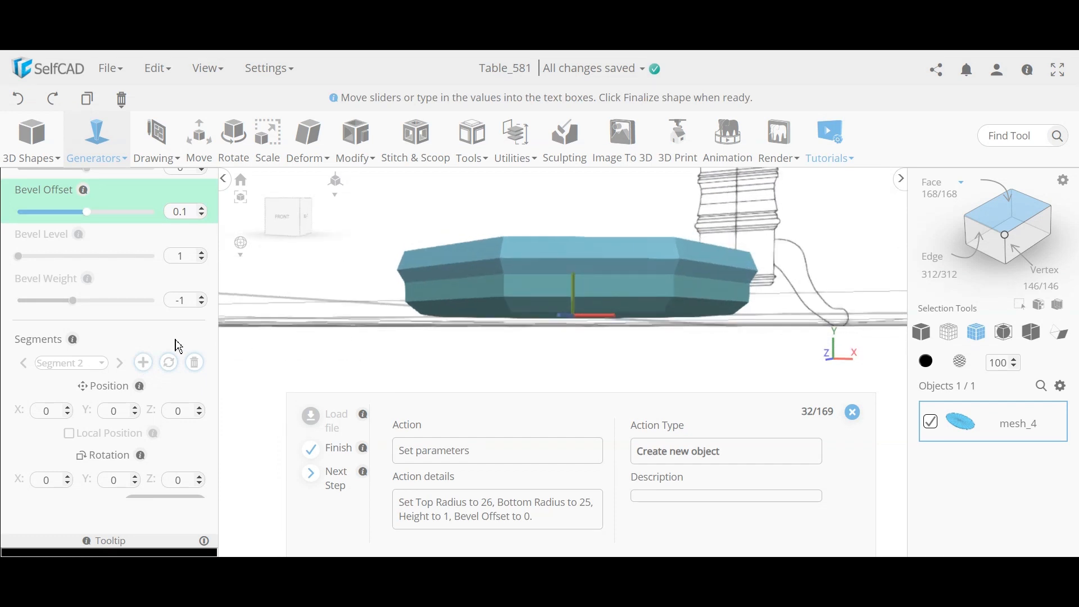
pyautogui.moveTo(649, 350); pyautogui.dragTo(571, 308, button='right')
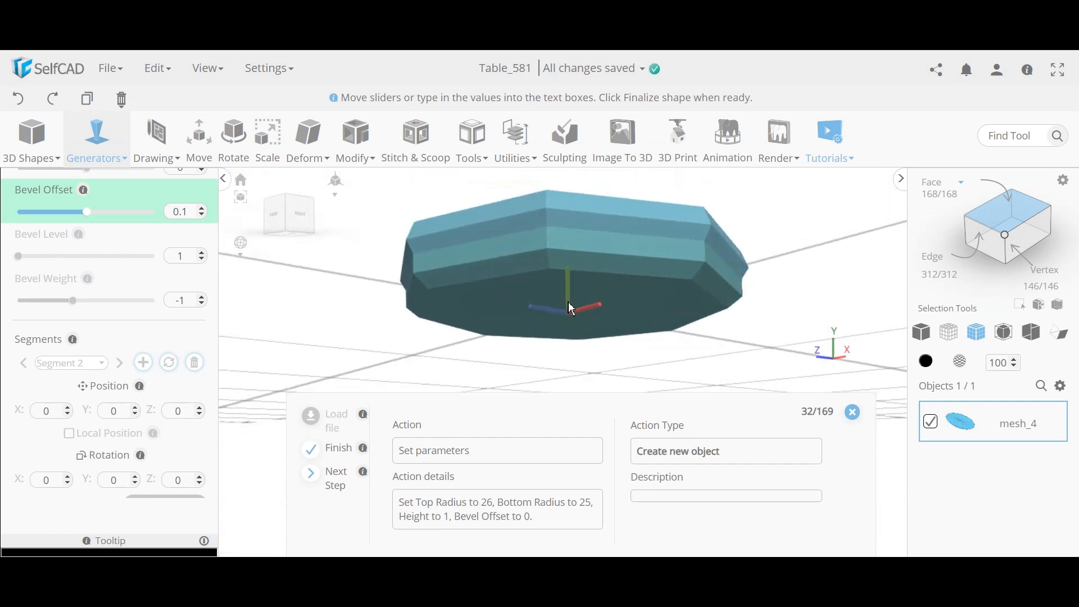
pyautogui.moveTo(641, 346); pyautogui.dragTo(671, 333, button='right')
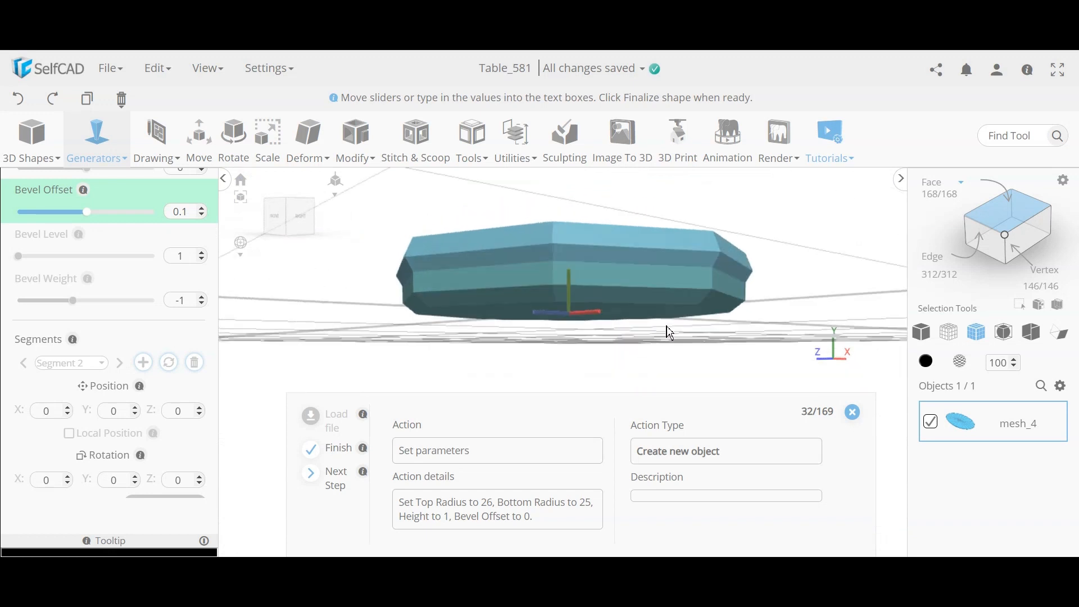
pyautogui.moveTo(669, 234); pyautogui.dragTo(648, 272, button='right')
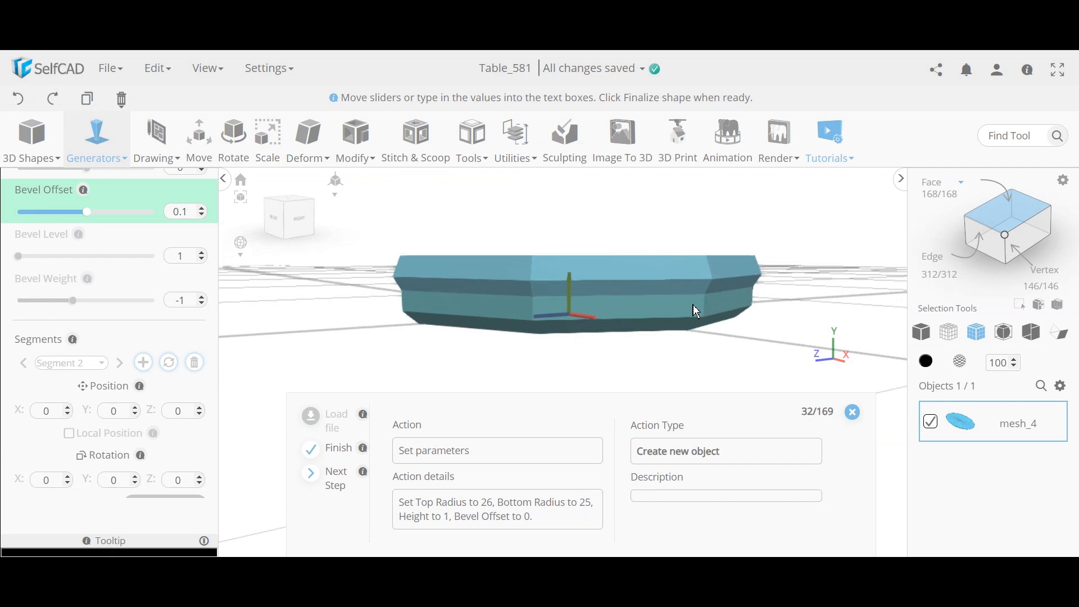
pyautogui.moveTo(34, 144)
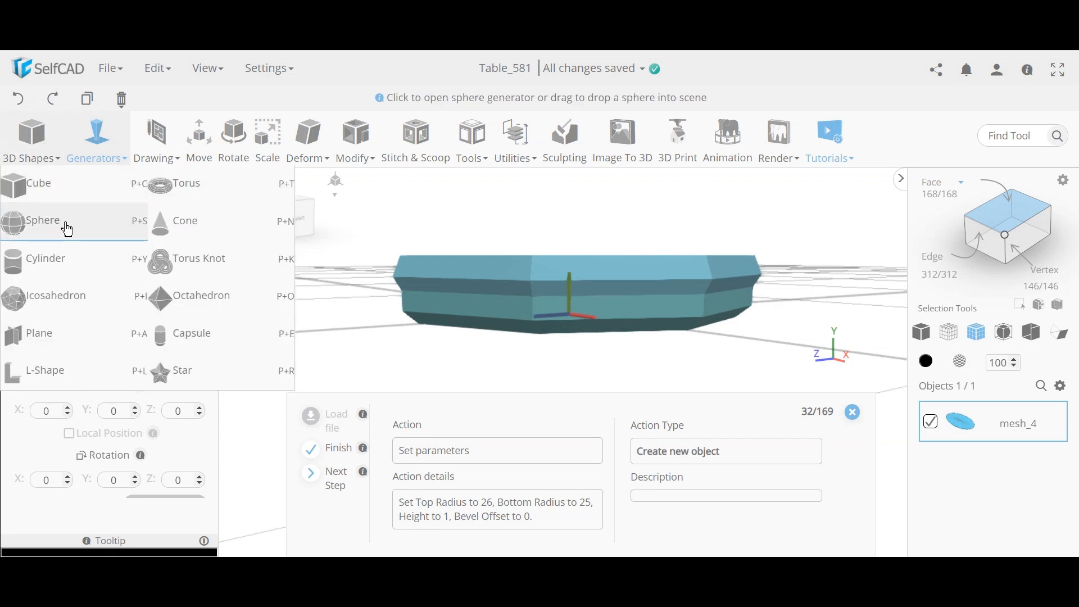
pyautogui.click(56, 260)
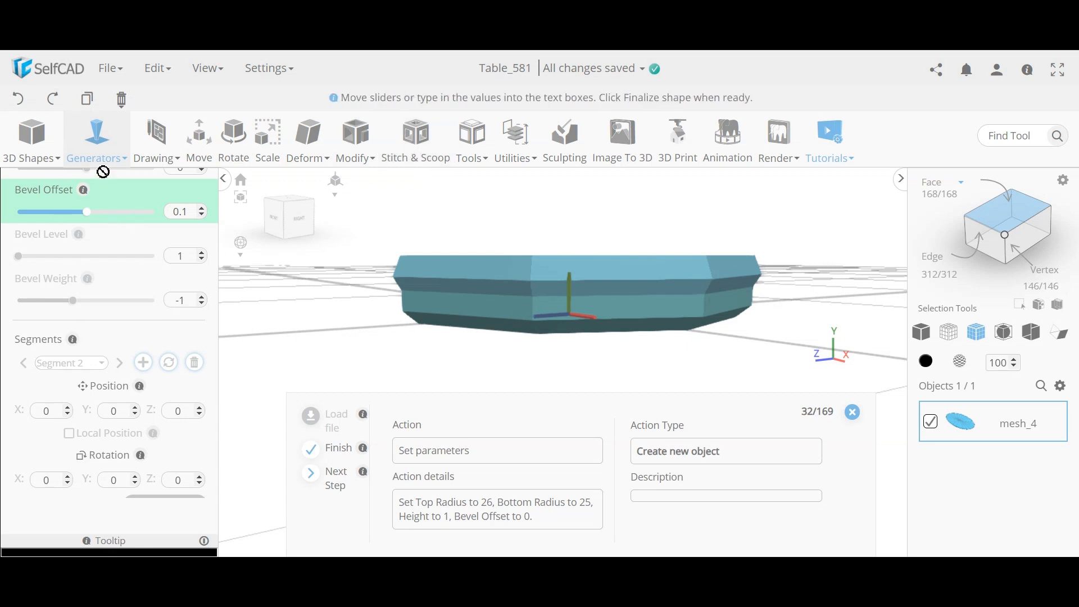
pyautogui.moveTo(96, 169)
pyautogui.scroll(5, 119, 379)
pyautogui.scroll(3, 121, 375)
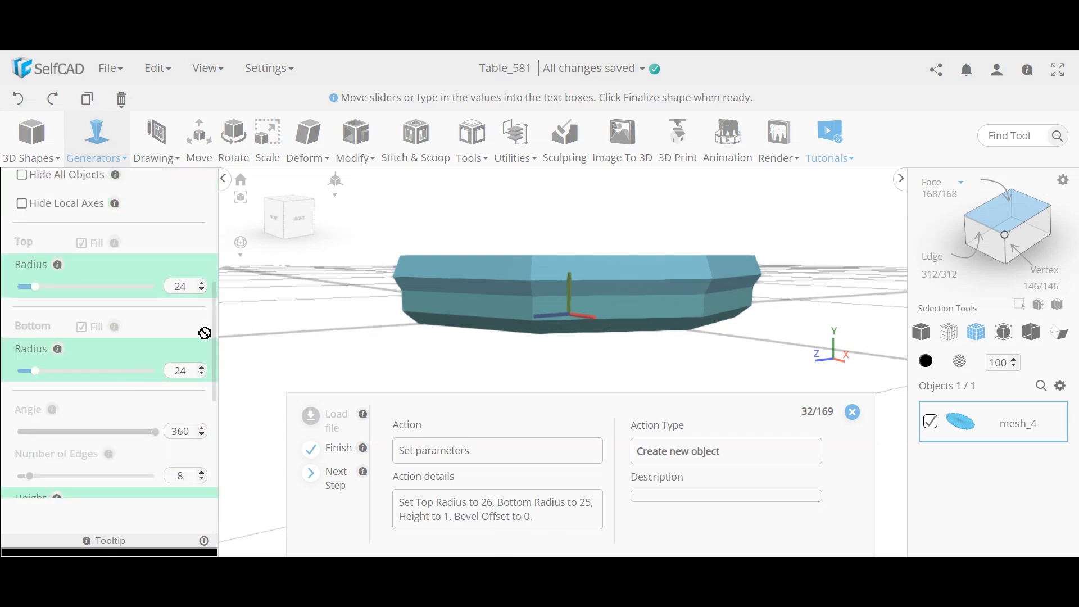
# Step: Set the second segment's top radius to 26 and bottom radius to 25
pyautogui.doubleClick(179, 289)
pyautogui.write('26')
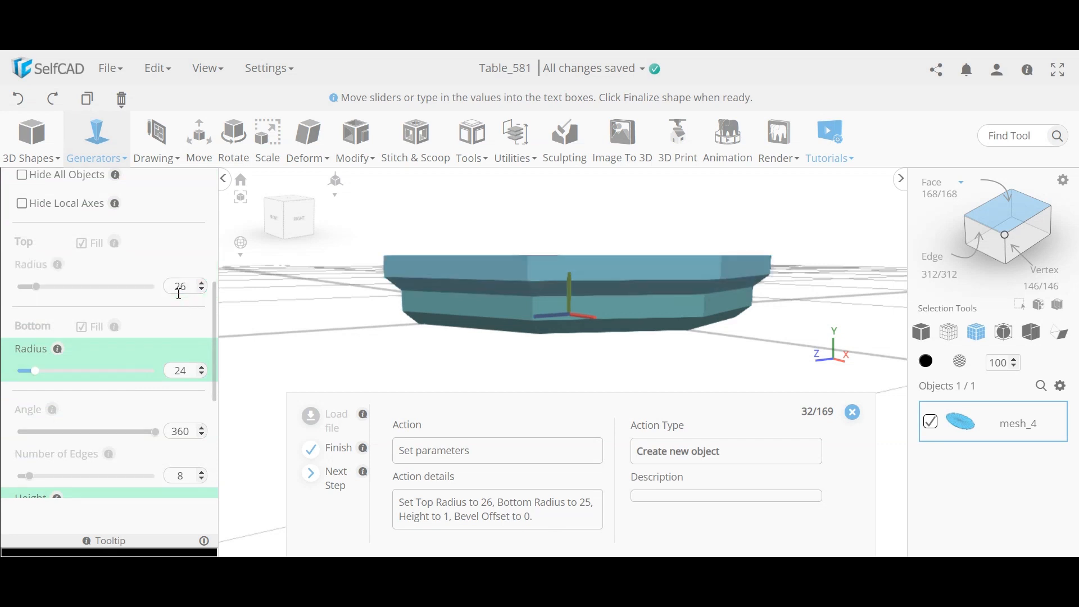
pyautogui.doubleClick(185, 376)
pyautogui.write('2')
pyautogui.press('Return')
# Step: Give the second segment height 1 and a bevel offset of 0
pyautogui.scroll(-3, 185, 378)
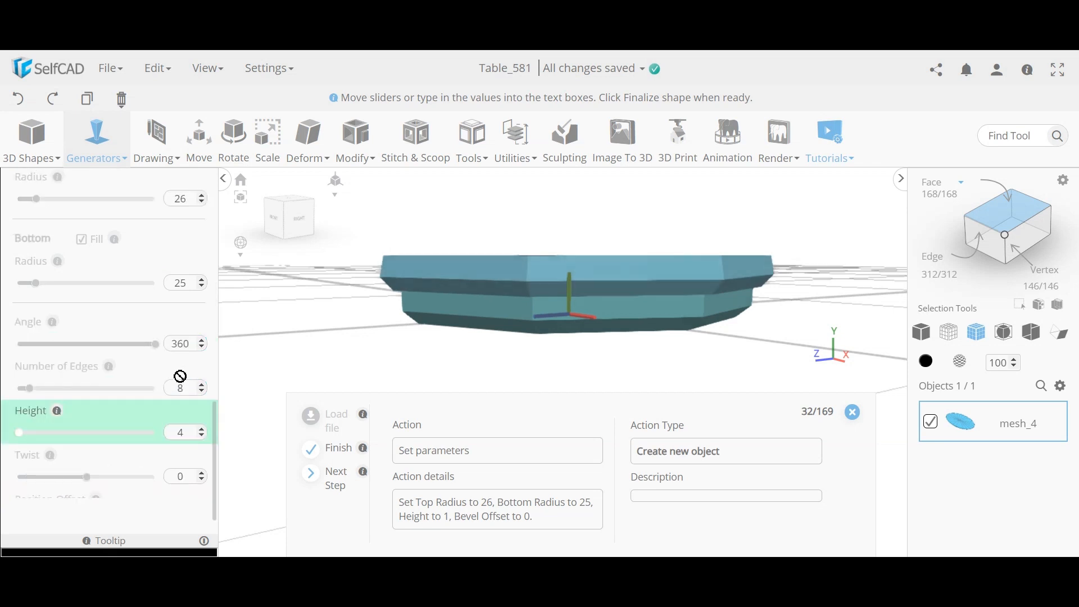
pyautogui.click(186, 439)
pyautogui.press('Return')
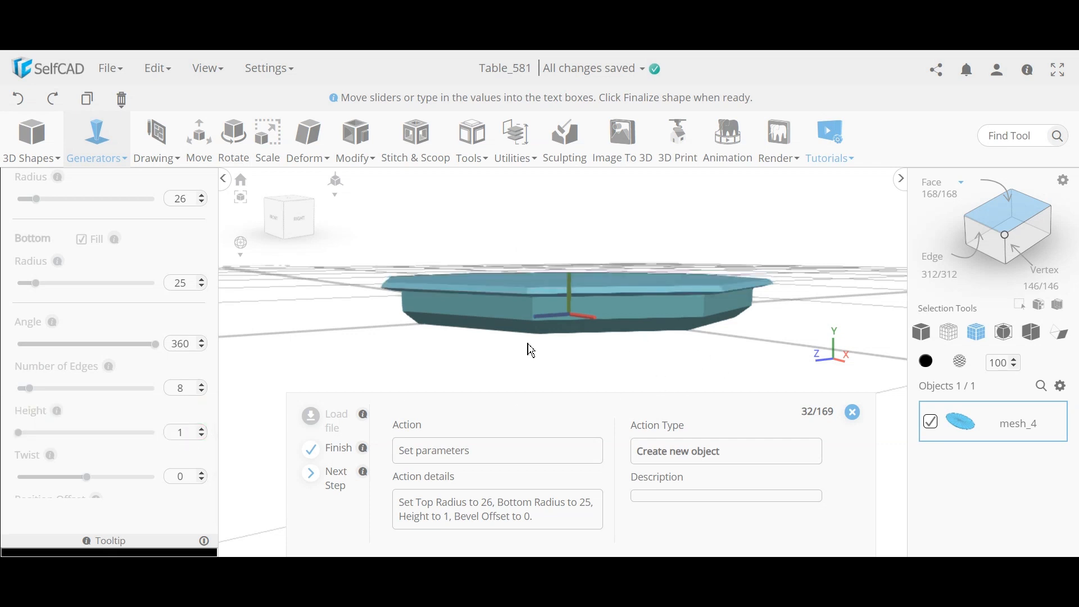
pyautogui.scroll(-3, 147, 480)
pyautogui.click(179, 477)
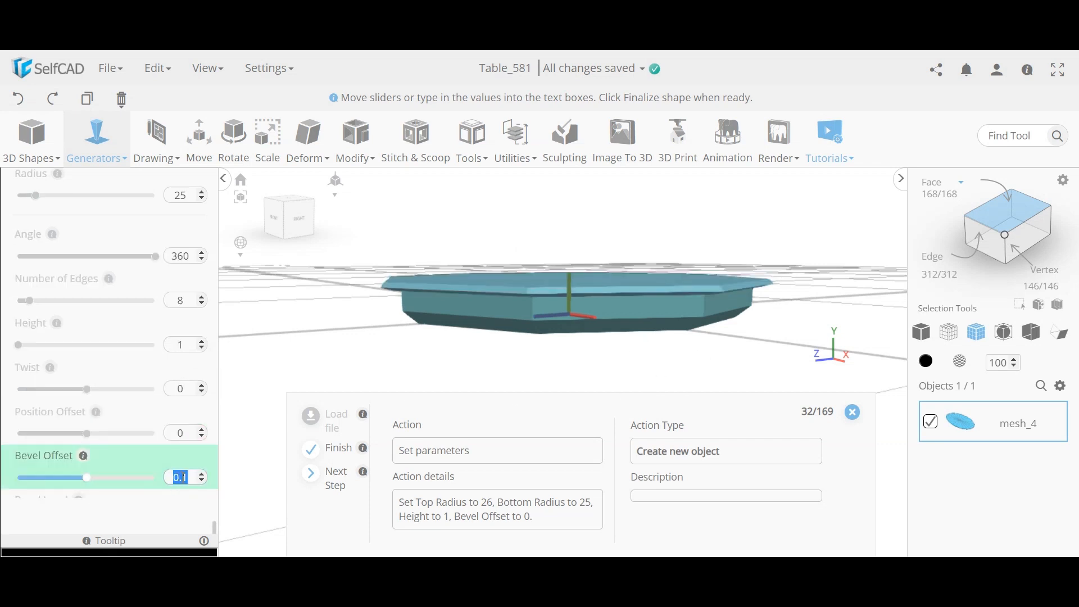
pyautogui.write('0')
pyautogui.press('Return')
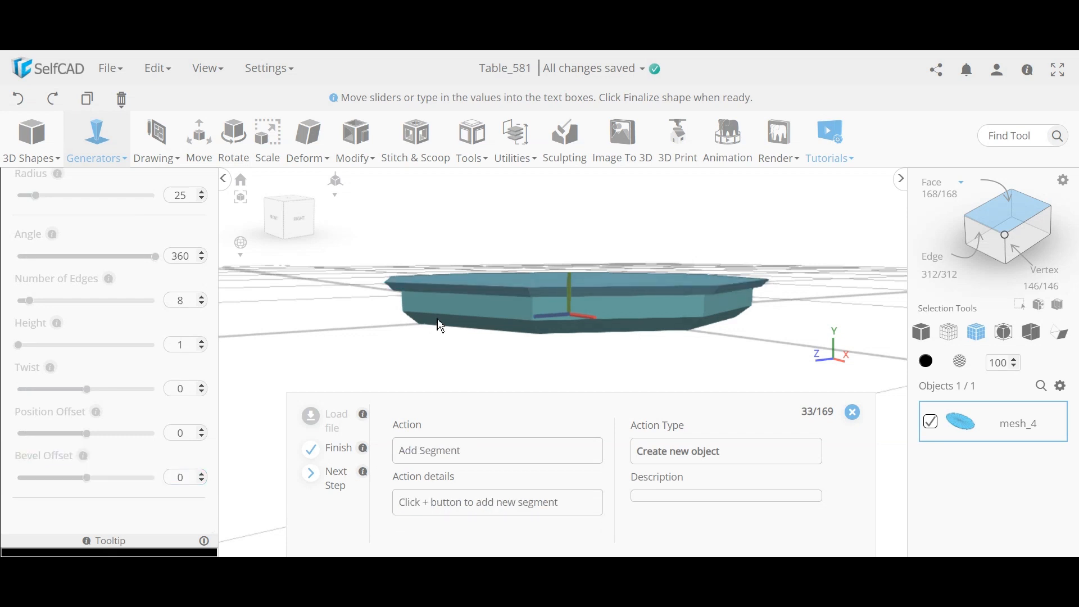
pyautogui.moveTo(441, 325); pyautogui.dragTo(392, 310)
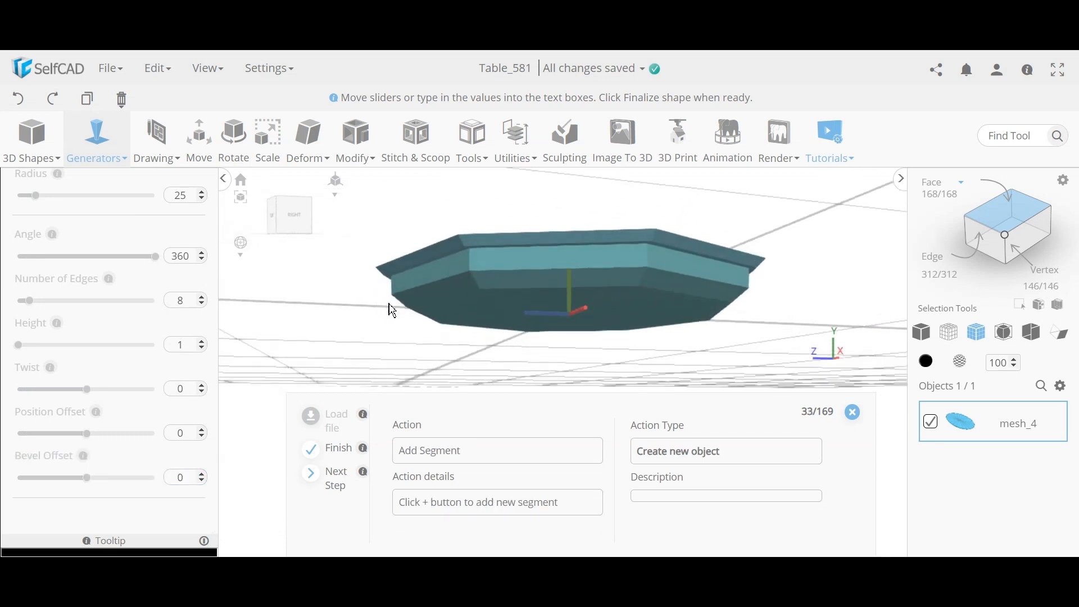
pyautogui.scroll(-3, 142, 381)
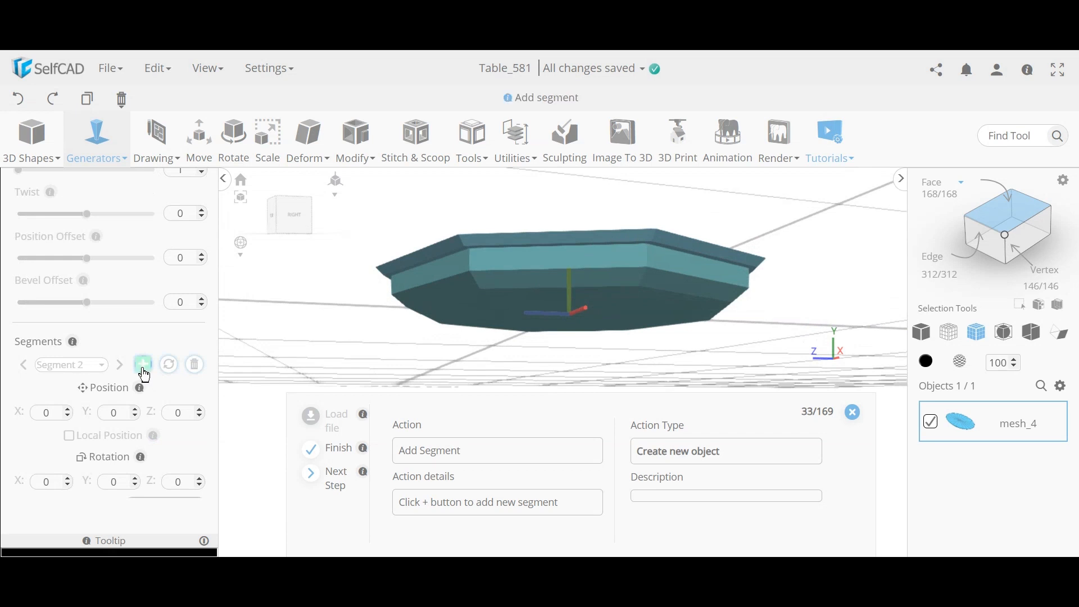
# Step: Add a third segment and set its height to 30
pyautogui.click(143, 368)
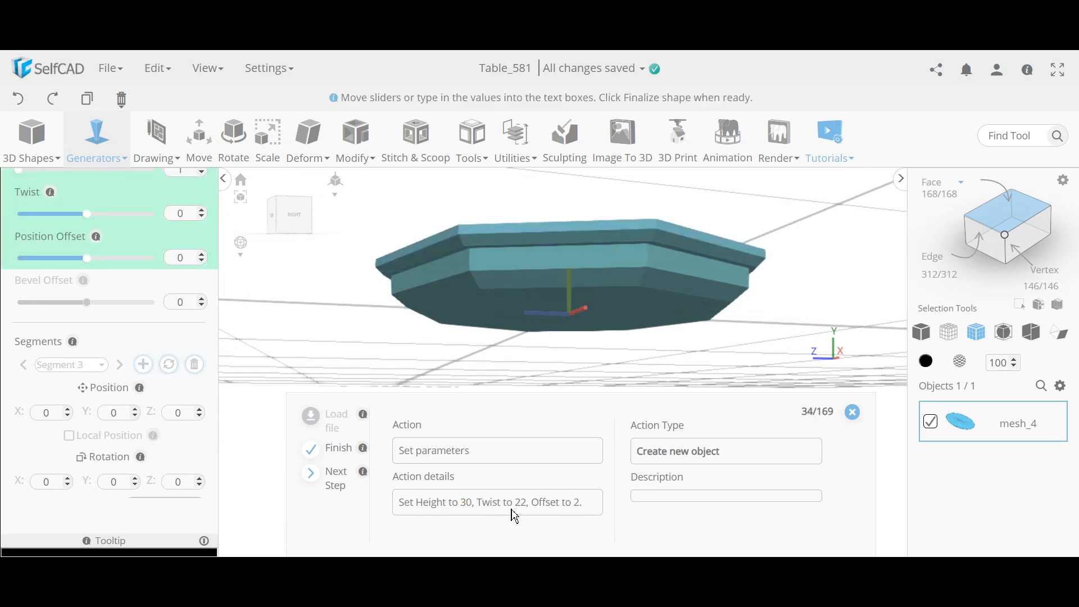
pyautogui.scroll(2, 100, 368)
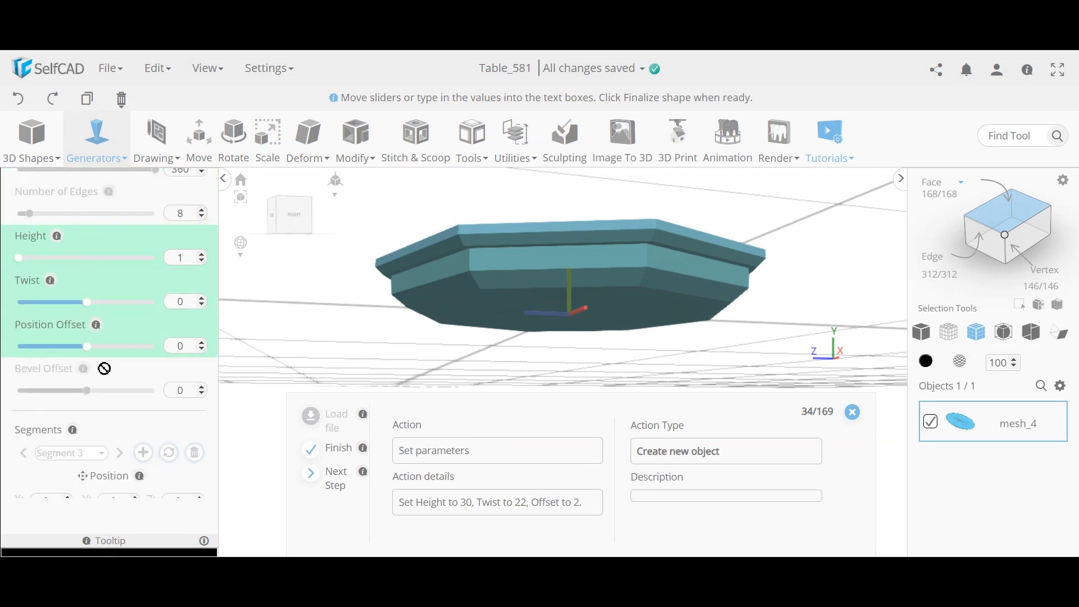
pyautogui.doubleClick(181, 259)
pyautogui.write('30')
pyautogui.press('Tab')
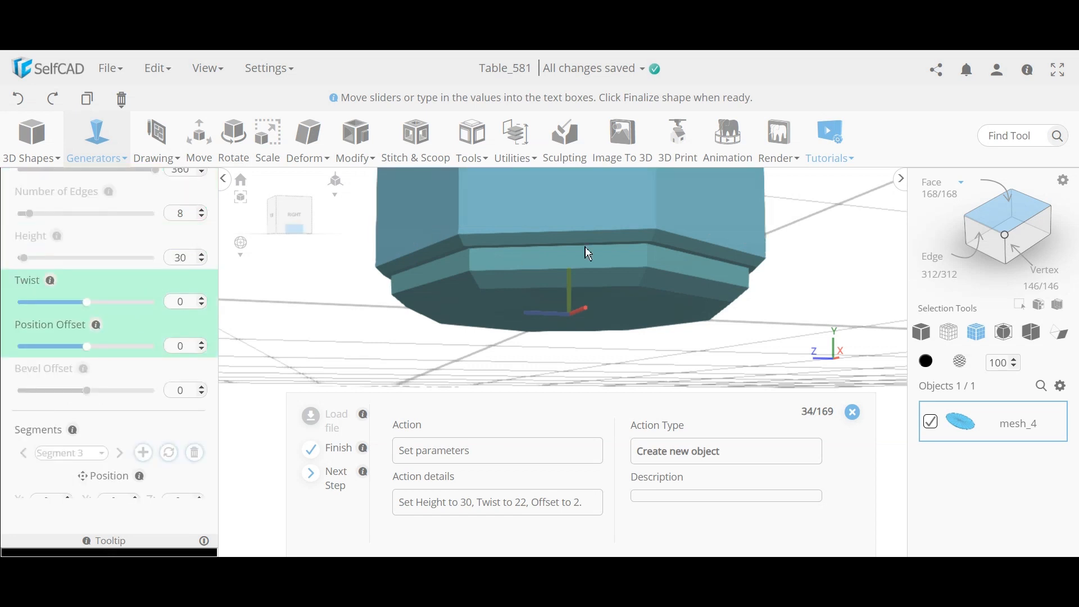
pyautogui.scroll(-6, 585, 248)
pyautogui.moveTo(617, 268); pyautogui.dragTo(647, 304, button='middle')
pyautogui.scroll(-2, 644, 328)
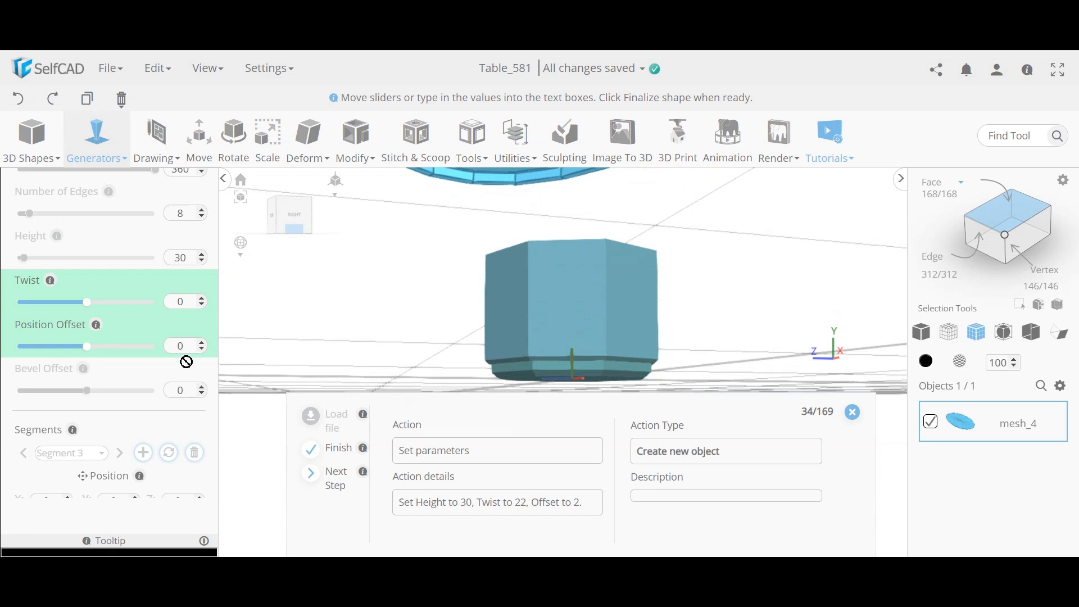
# Step: Twist the column segment by 22
pyautogui.doubleClick(181, 304)
pyautogui.write('22')
pyautogui.press('Return')
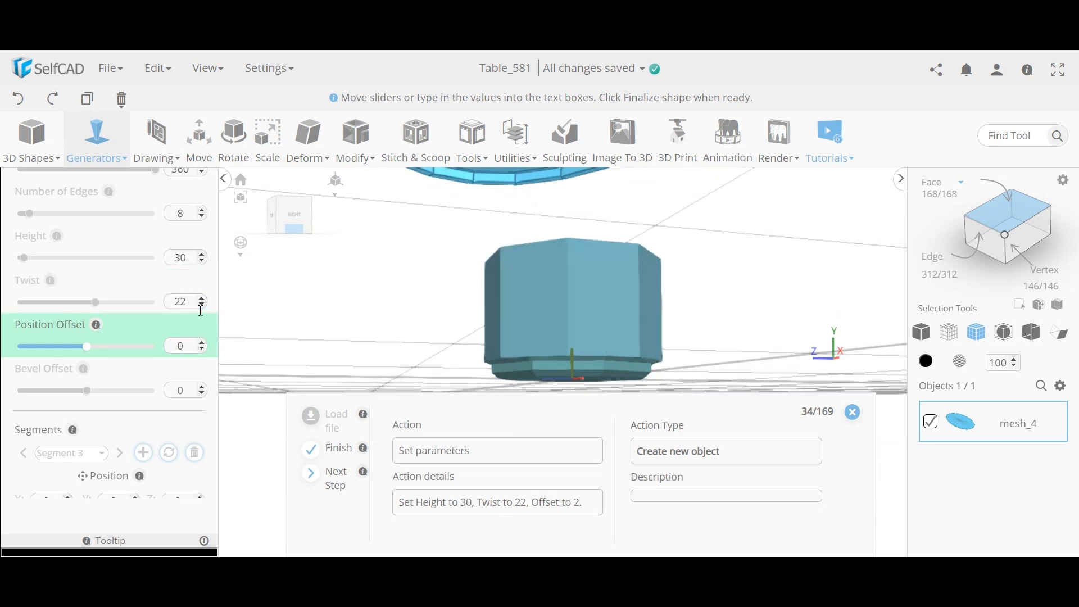
pyautogui.moveTo(459, 338); pyautogui.dragTo(463, 300, button='right')
pyautogui.scroll(5, 578, 287)
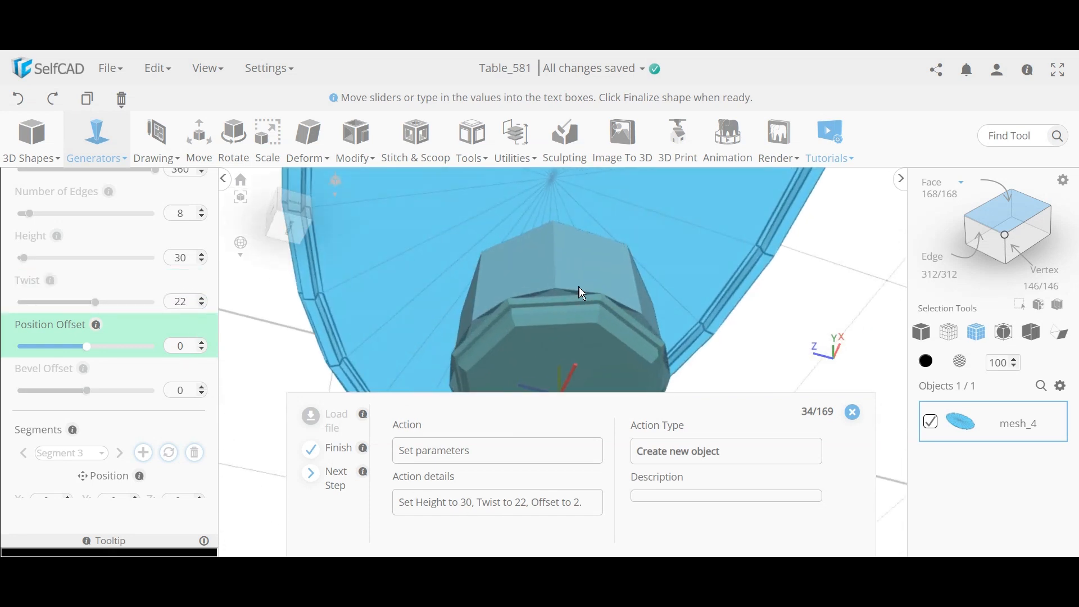
pyautogui.scroll(3, 576, 307)
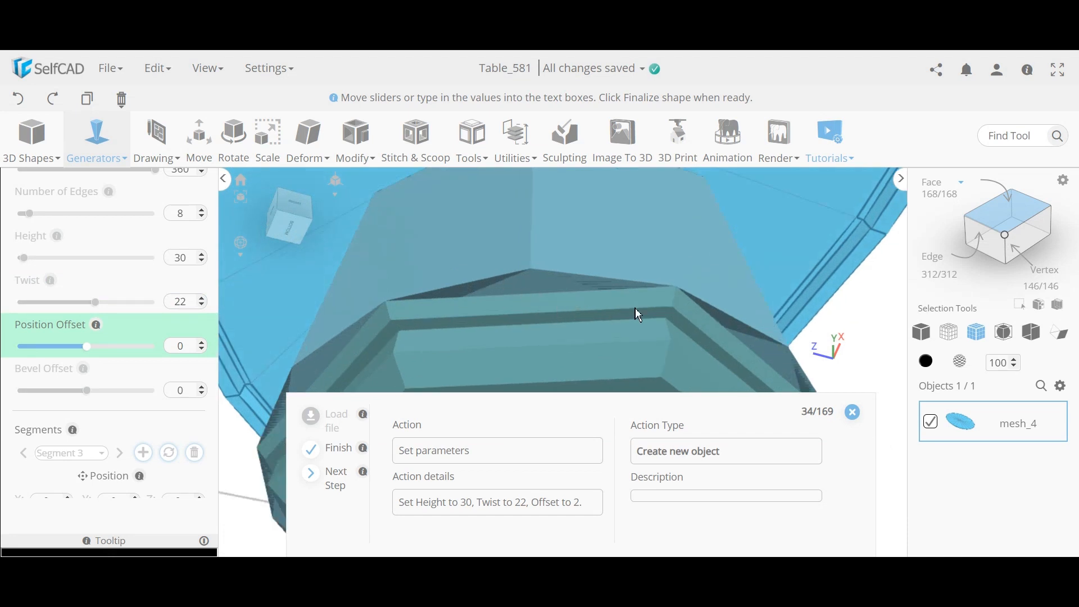
pyautogui.moveTo(476, 308)
pyautogui.mouseDown(button='right')
pyautogui.moveTo(471, 326)
pyautogui.moveTo(502, 327)
pyautogui.moveTo(572, 298)
pyautogui.mouseUp(button='right')
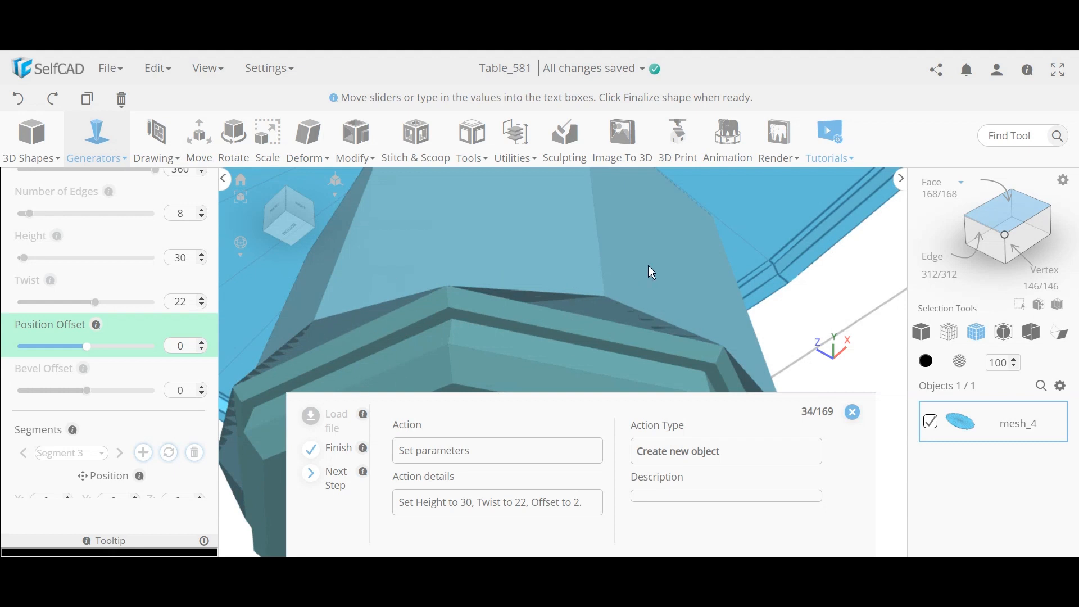
pyautogui.moveTo(538, 287); pyautogui.dragTo(303, 273, button='right')
pyautogui.moveTo(404, 262); pyautogui.dragTo(403, 268, button='right')
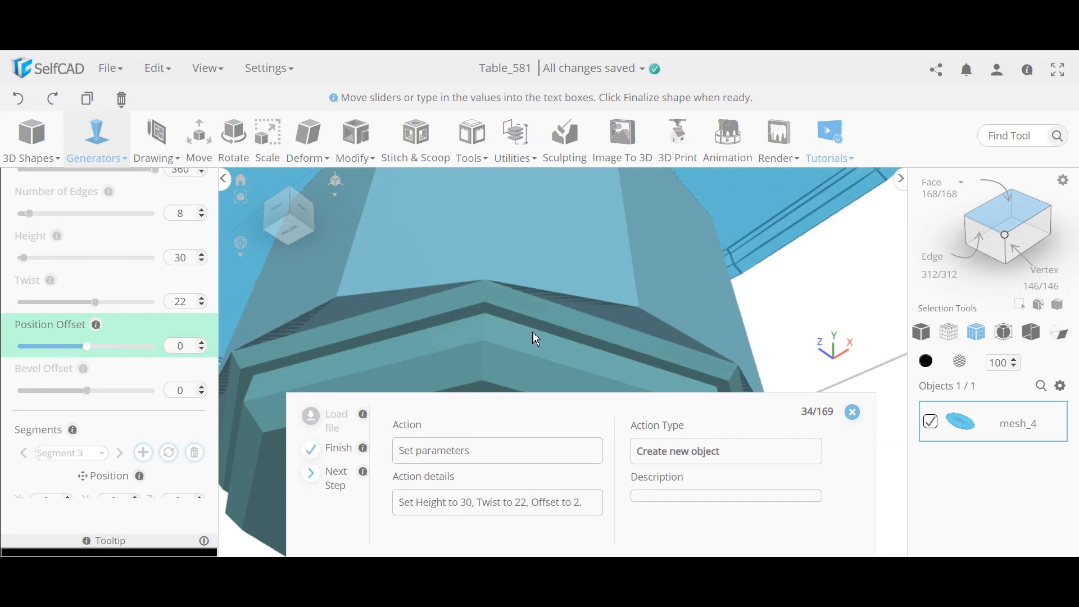
# Step: Set the column's position offset to 2 and inspect the result
pyautogui.doubleClick(181, 345)
pyautogui.press('Return')
pyautogui.moveTo(439, 300); pyautogui.dragTo(435, 350, button='right')
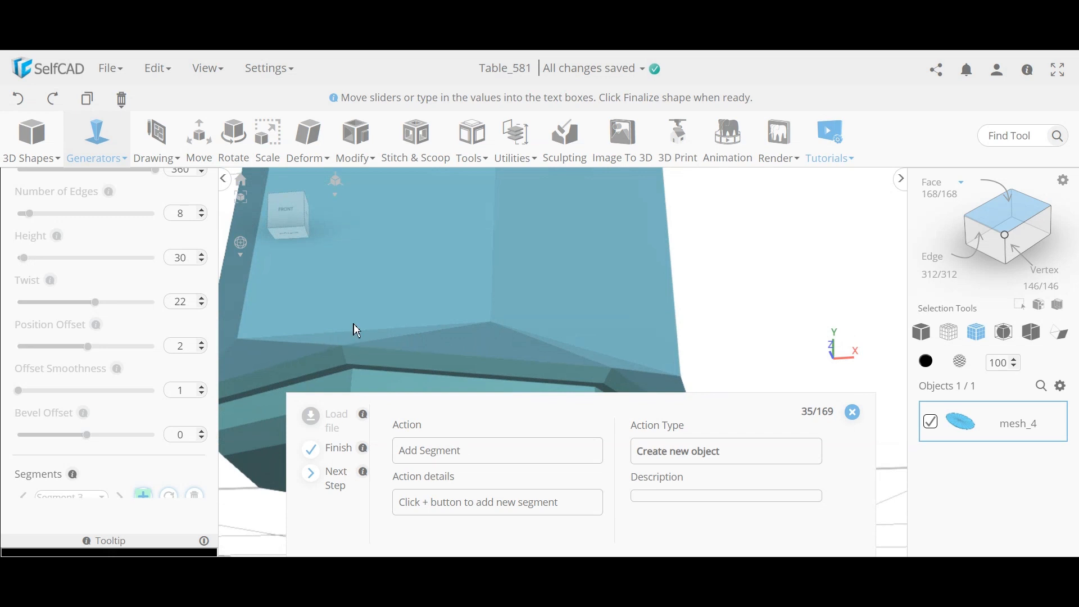
pyautogui.moveTo(521, 341); pyautogui.dragTo(435, 338, button='right')
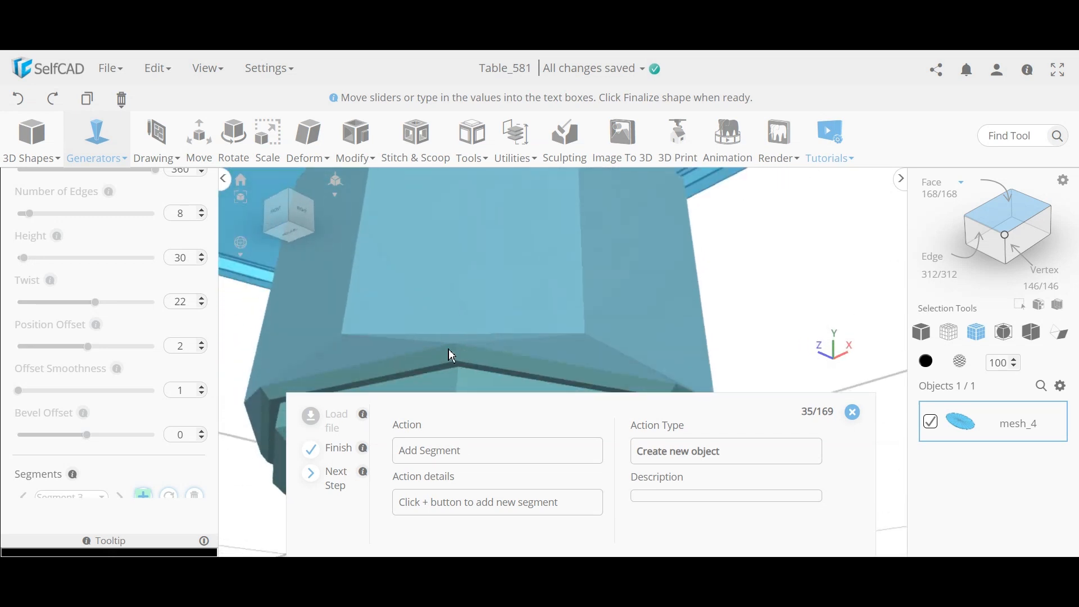
pyautogui.scroll(-8, 543, 331)
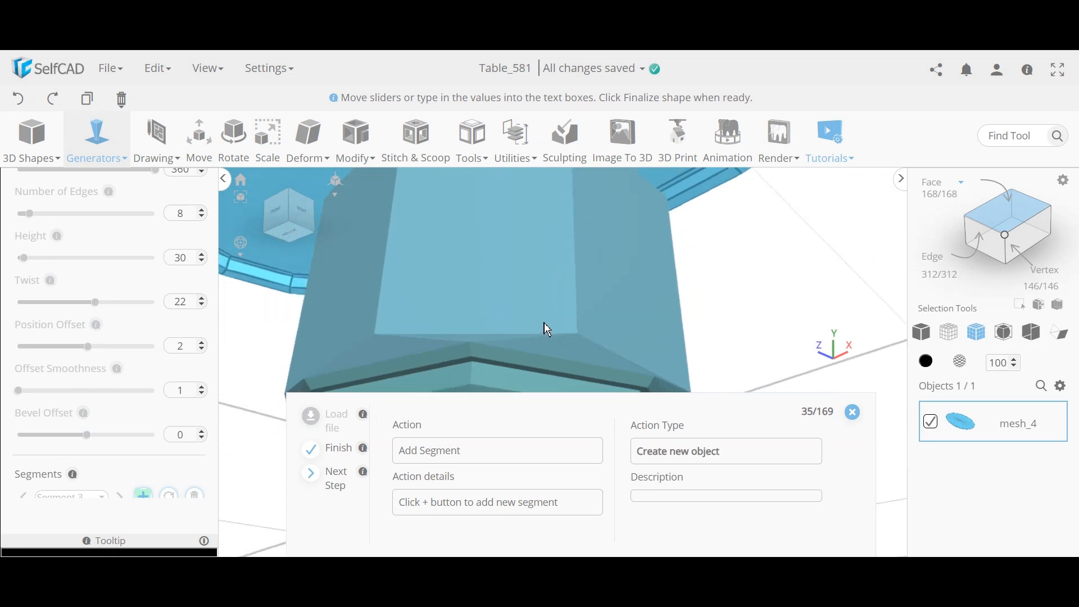
pyautogui.moveTo(537, 278); pyautogui.dragTo(517, 319, button='right')
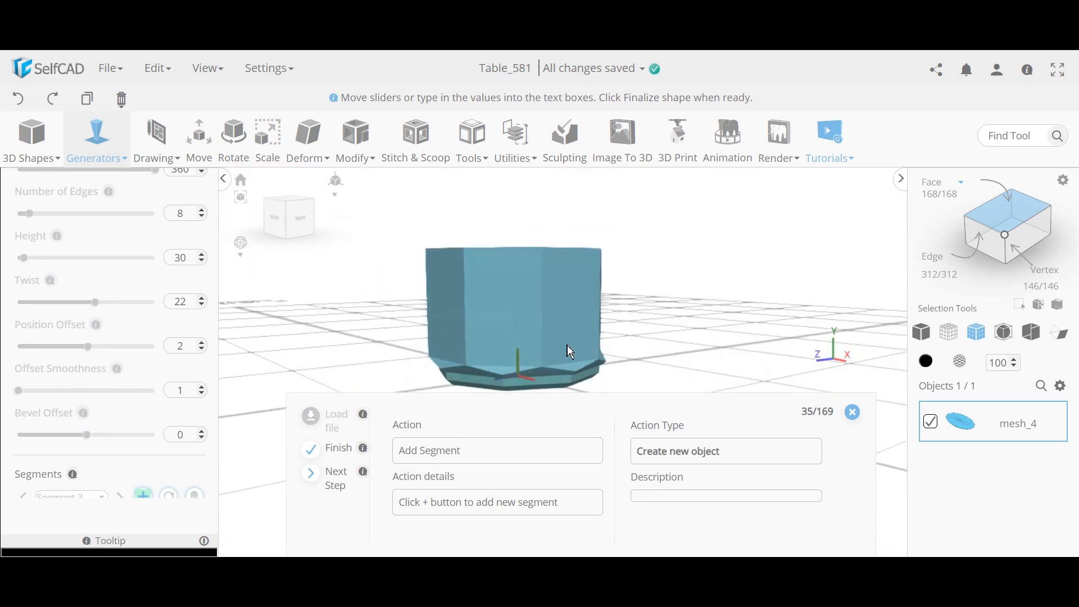
# Step: Add a fourth segment with height 1 and no twist
pyautogui.click(144, 494)
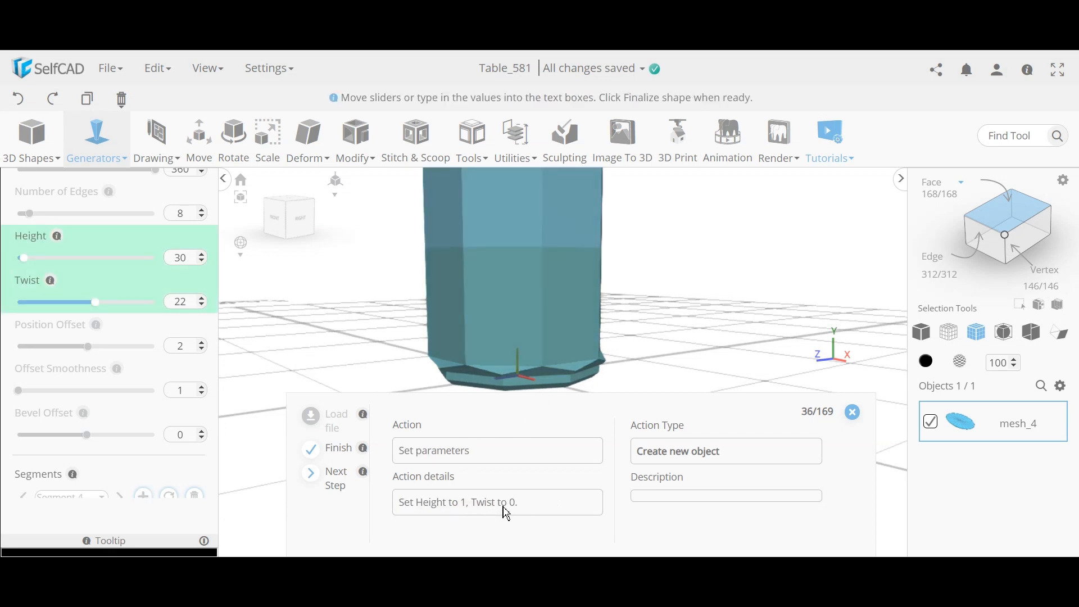
pyautogui.click(337, 479)
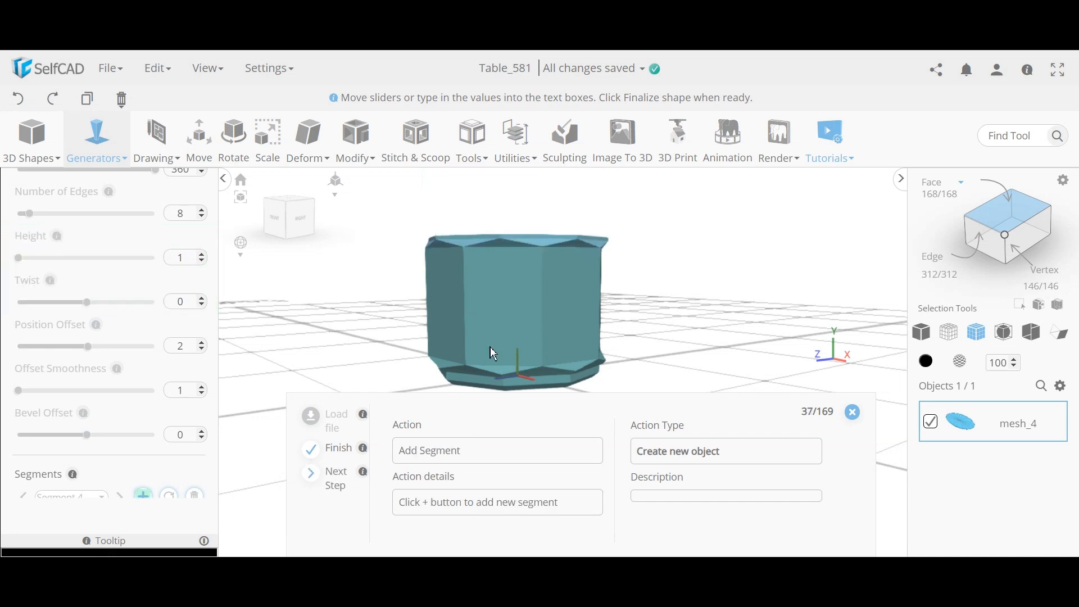
pyautogui.moveTo(543, 296); pyautogui.dragTo(477, 248, button='right')
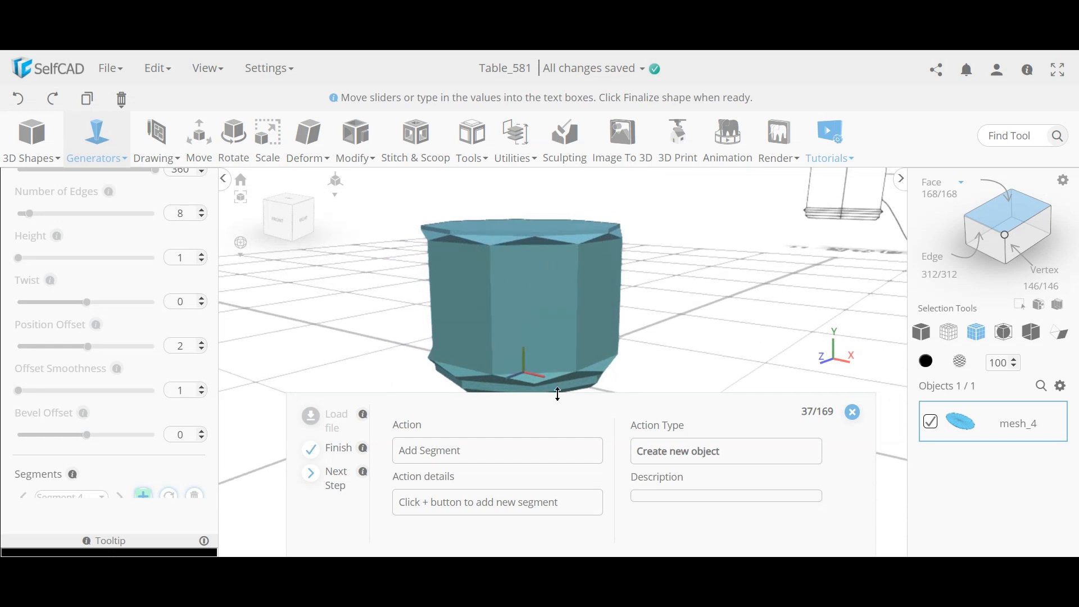
pyautogui.moveTo(591, 343); pyautogui.dragTo(594, 320, button='right')
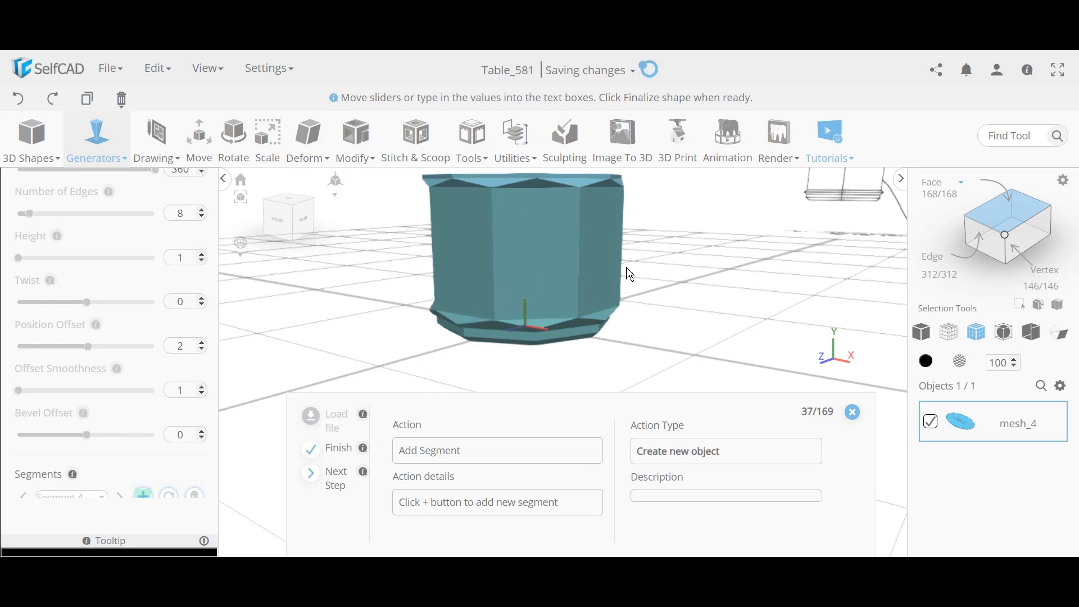
pyautogui.moveTo(594, 265); pyautogui.dragTo(601, 279, button='middle')
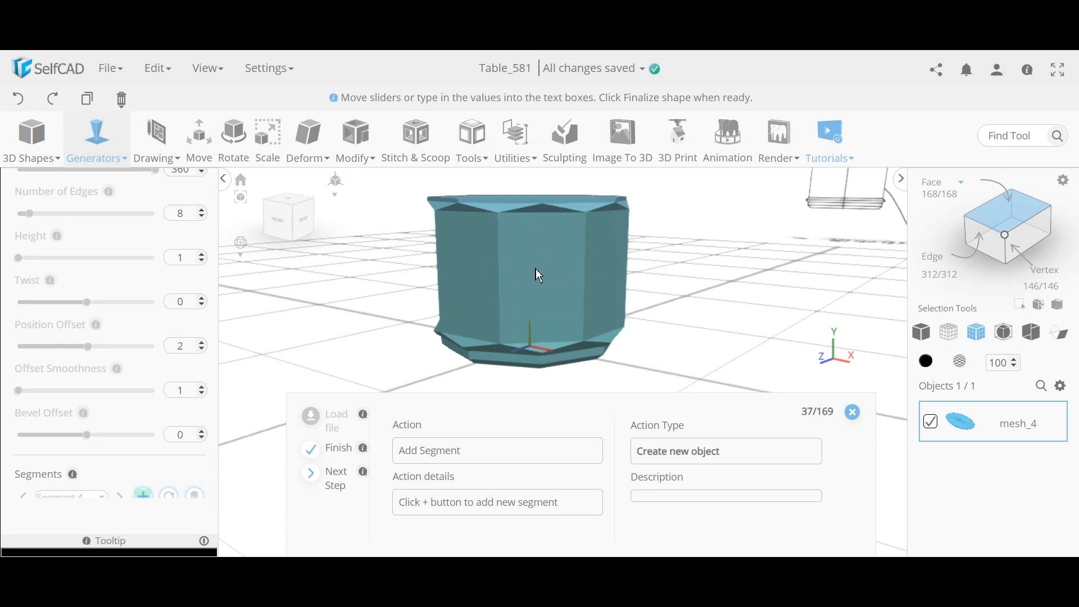
# Step: Add a fifth segment to the pedestal
pyautogui.scroll(3, 539, 208)
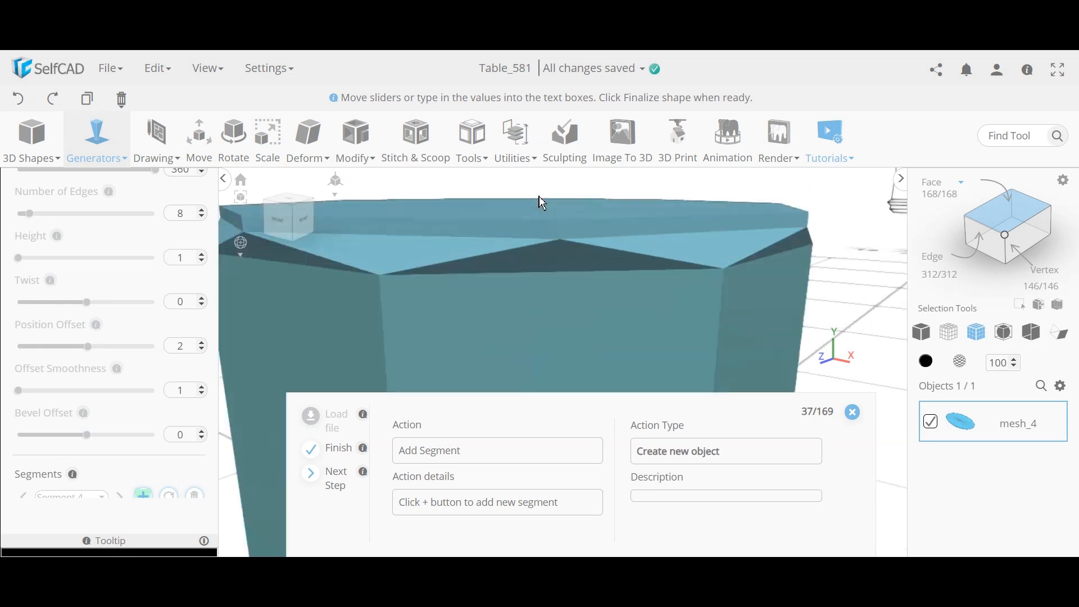
pyautogui.scroll(-3, 559, 229)
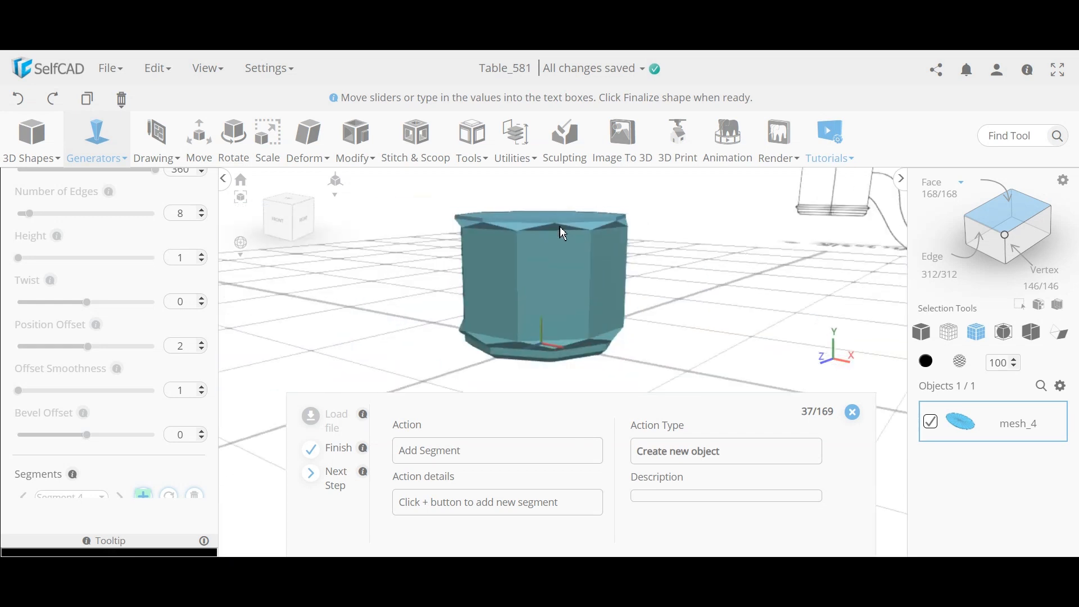
pyautogui.scroll(-2, 142, 343)
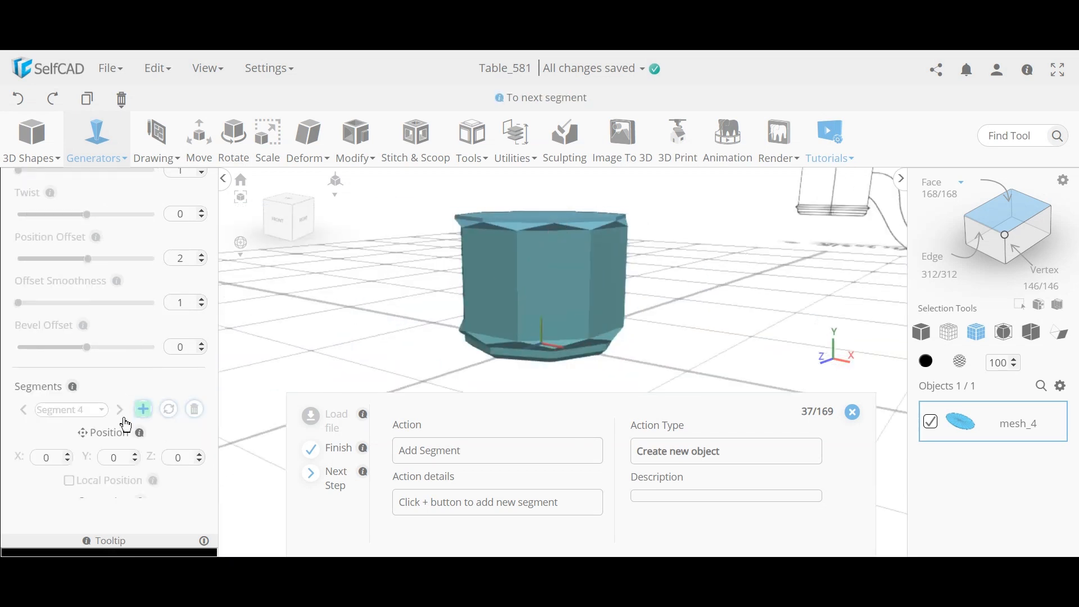
pyautogui.click(143, 409)
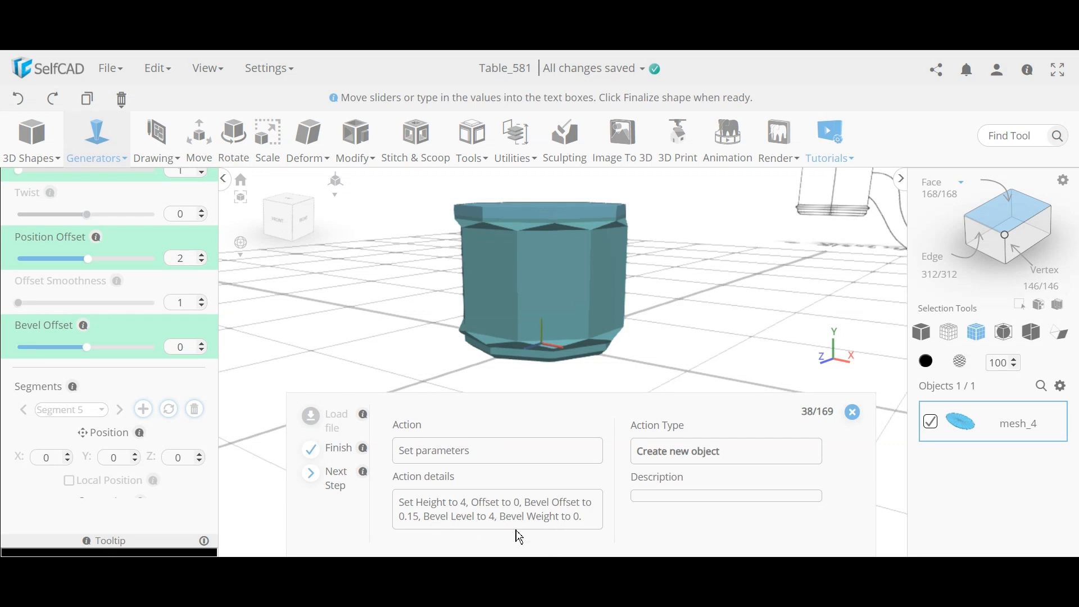
# Step: Give the fifth segment height 4, bevel offset 0.15 and bevel level 4
pyautogui.click(348, 482)
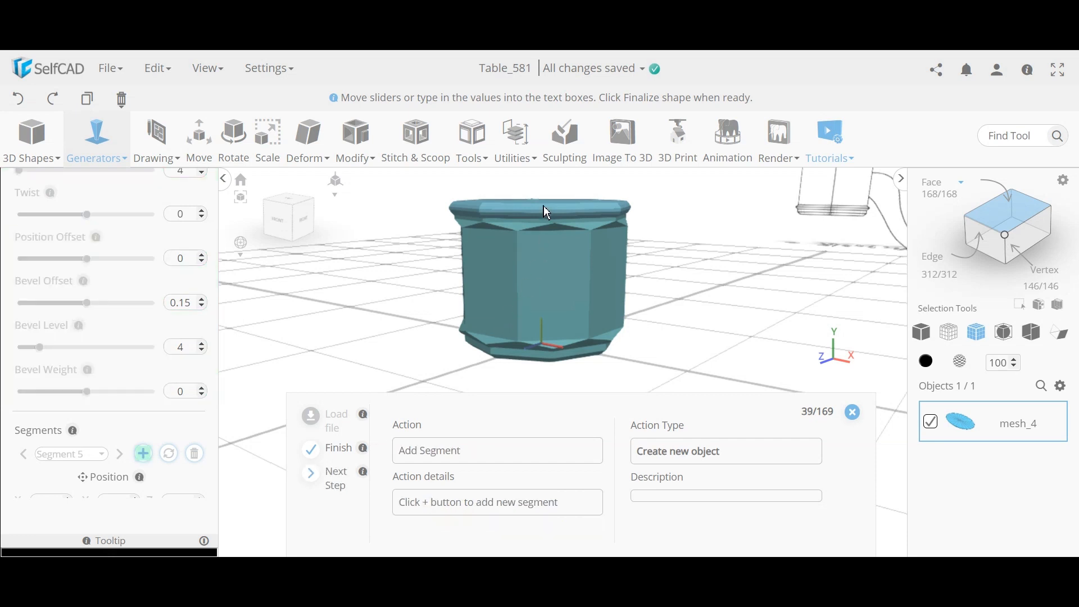
pyautogui.scroll(5, 544, 207)
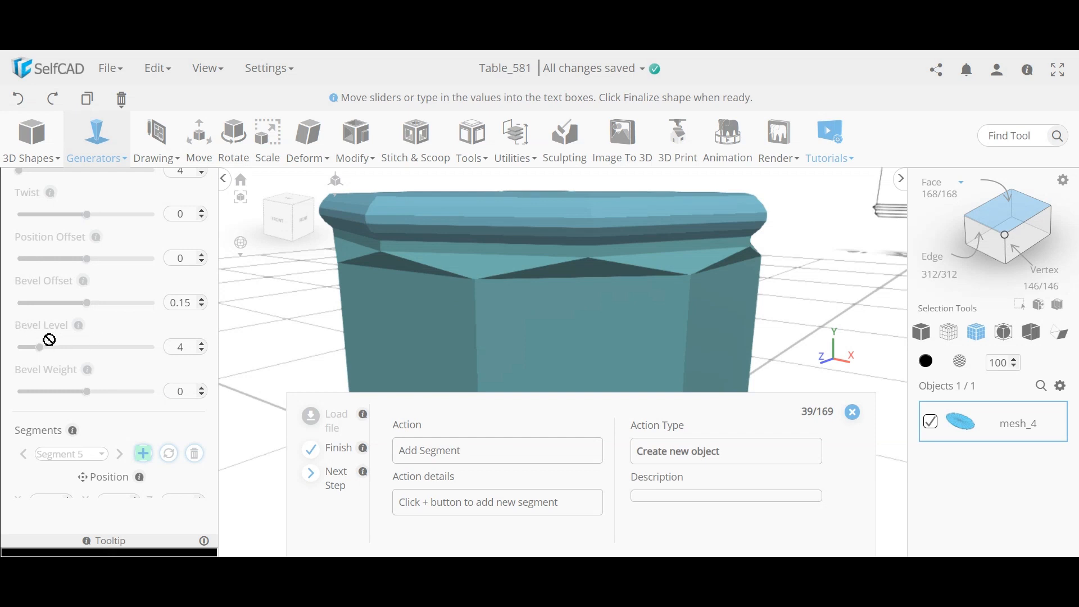
pyautogui.scroll(-2, 477, 304)
pyautogui.scroll(-5, 477, 303)
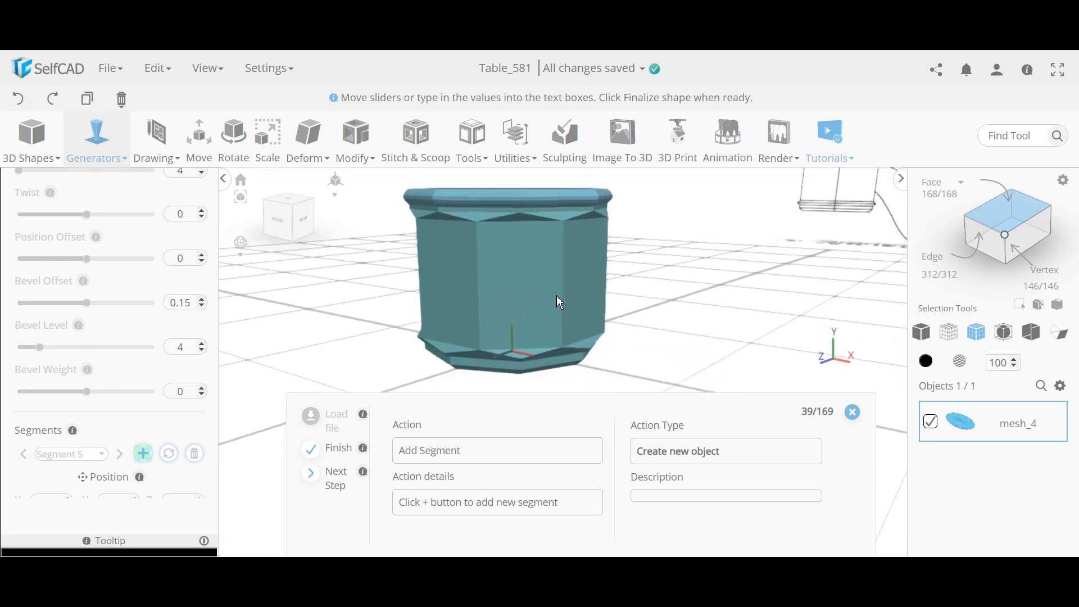
pyautogui.scroll(6, 538, 337)
pyautogui.moveTo(540, 332); pyautogui.dragTo(552, 322, button='right')
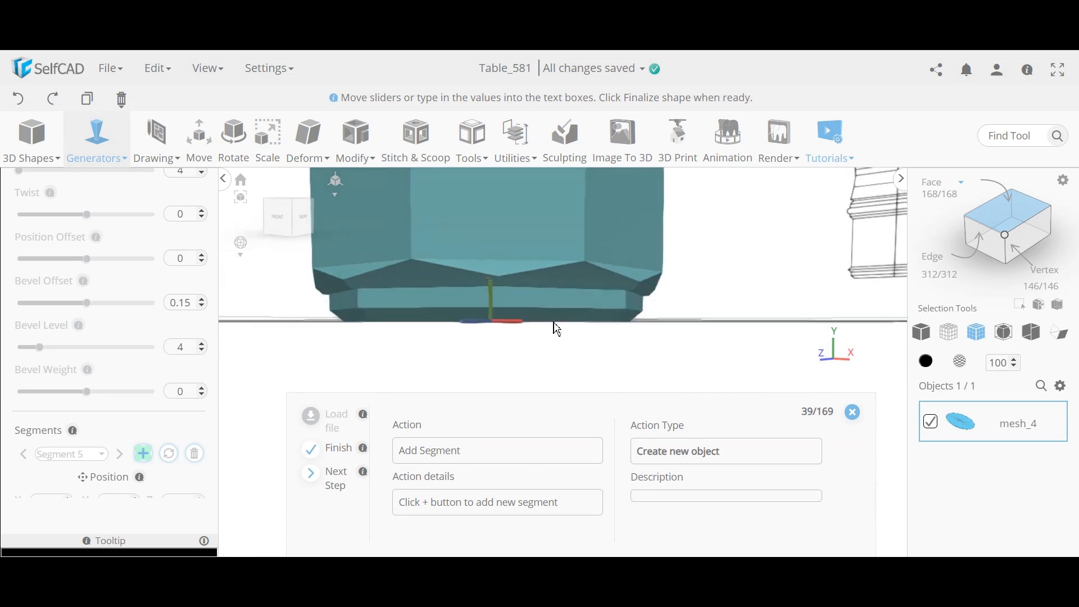
# Step: Add a sixth segment with bevel offset 0.1, level 1 and weight 1
pyautogui.moveTo(561, 316); pyautogui.dragTo(555, 372, button='middle')
pyautogui.moveTo(534, 250); pyautogui.dragTo(545, 295, button='middle')
pyautogui.moveTo(544, 295); pyautogui.dragTo(547, 304, button='right')
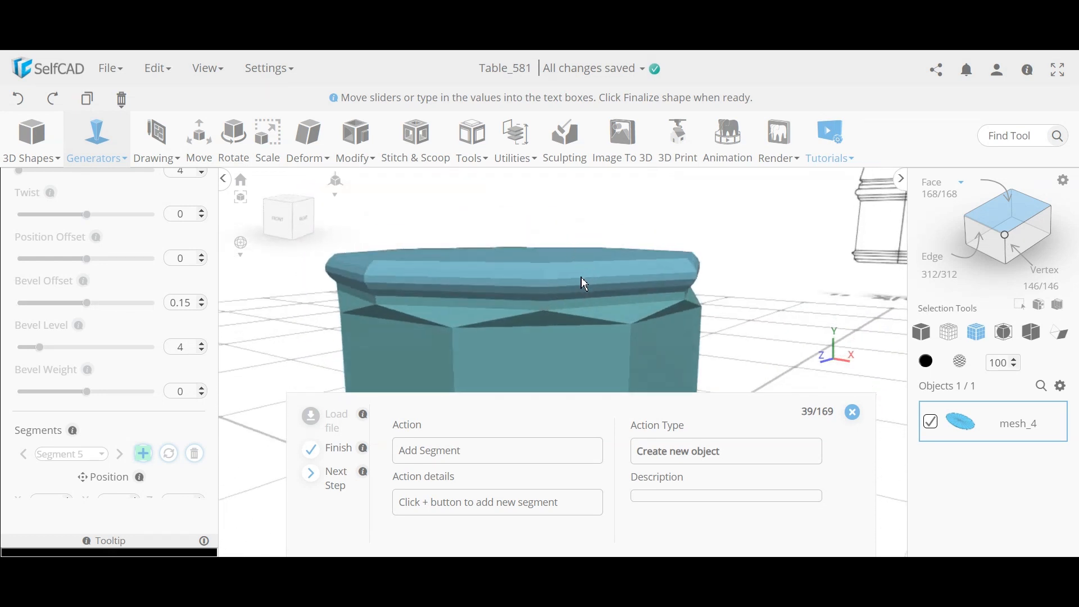
pyautogui.click(143, 453)
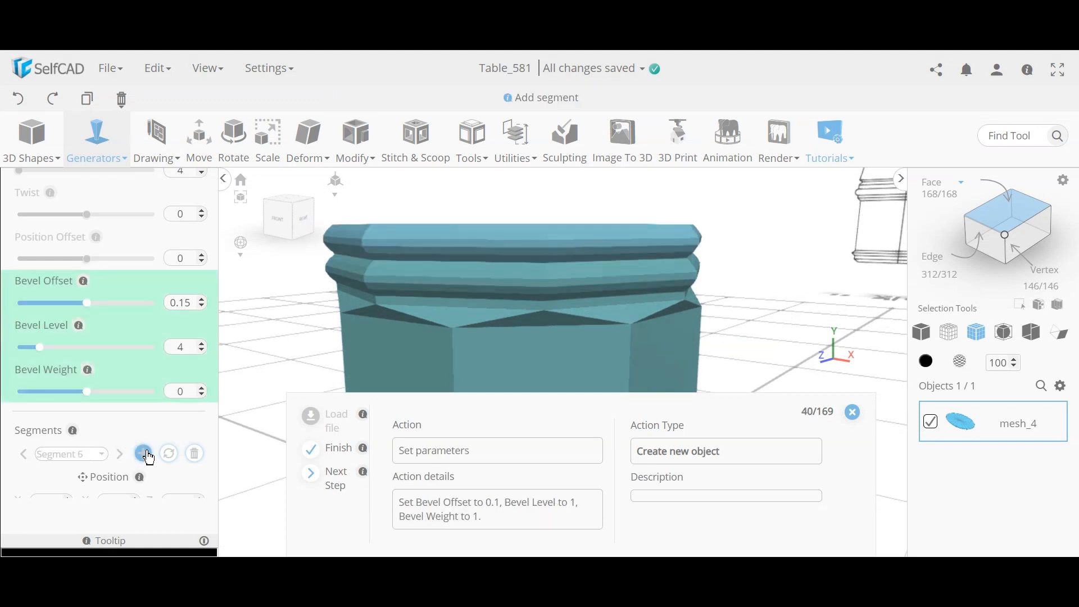
pyautogui.click(335, 484)
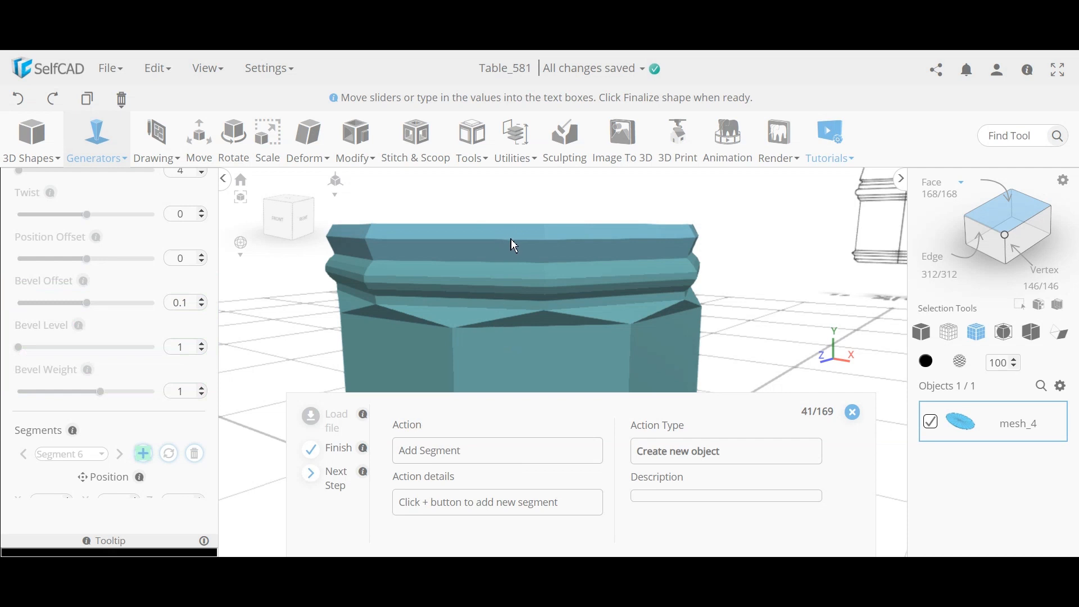
# Step: Add a flat step (bottom radius 25, height 1), then a 22-high segment with bevel -0.2/3/1.5
pyautogui.click(143, 453)
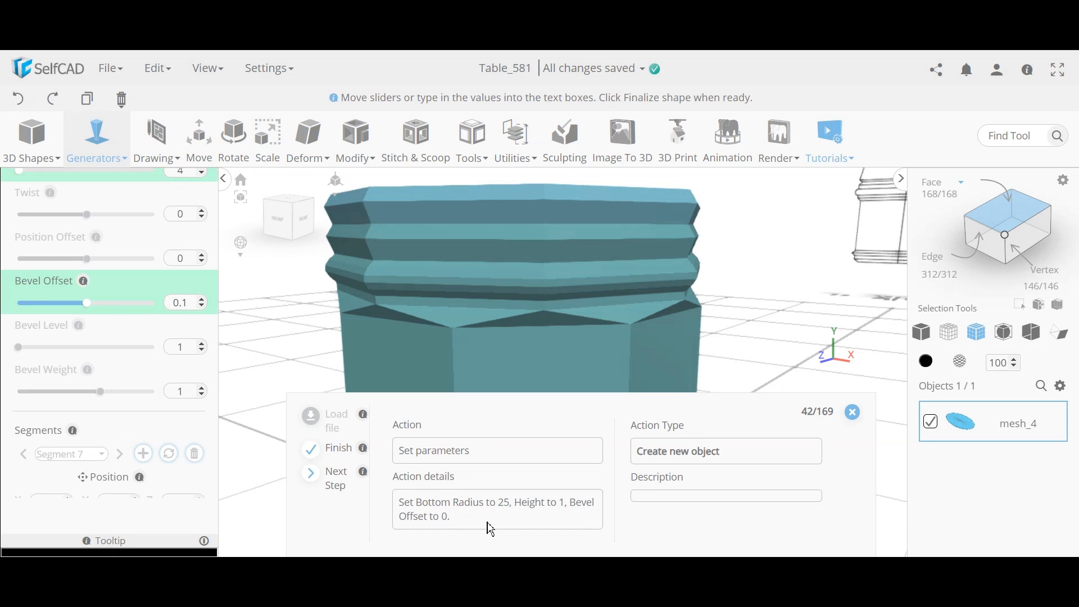
pyautogui.click(335, 482)
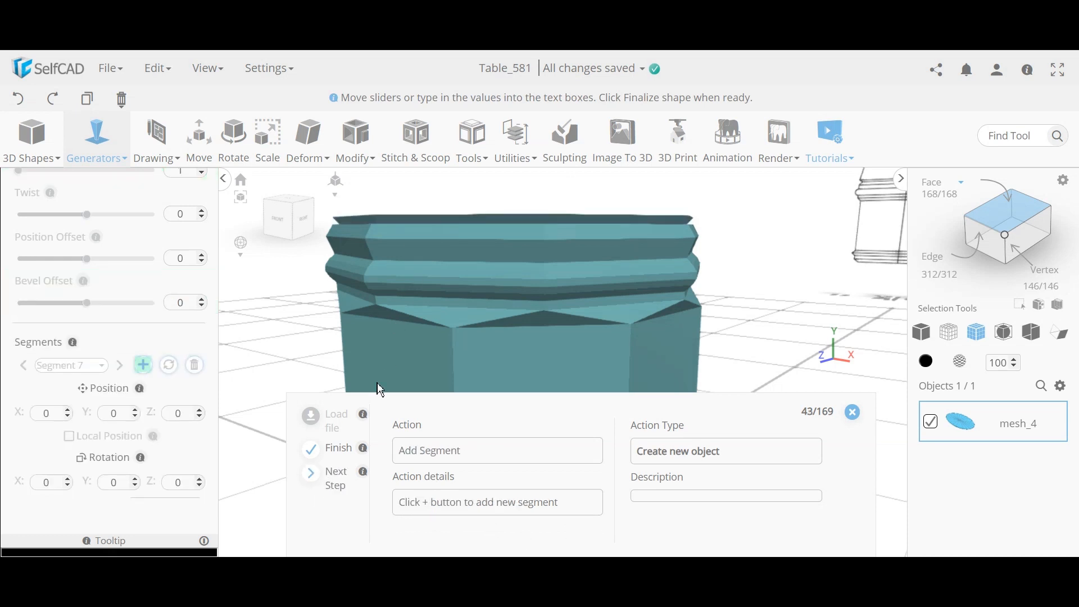
pyautogui.click(143, 365)
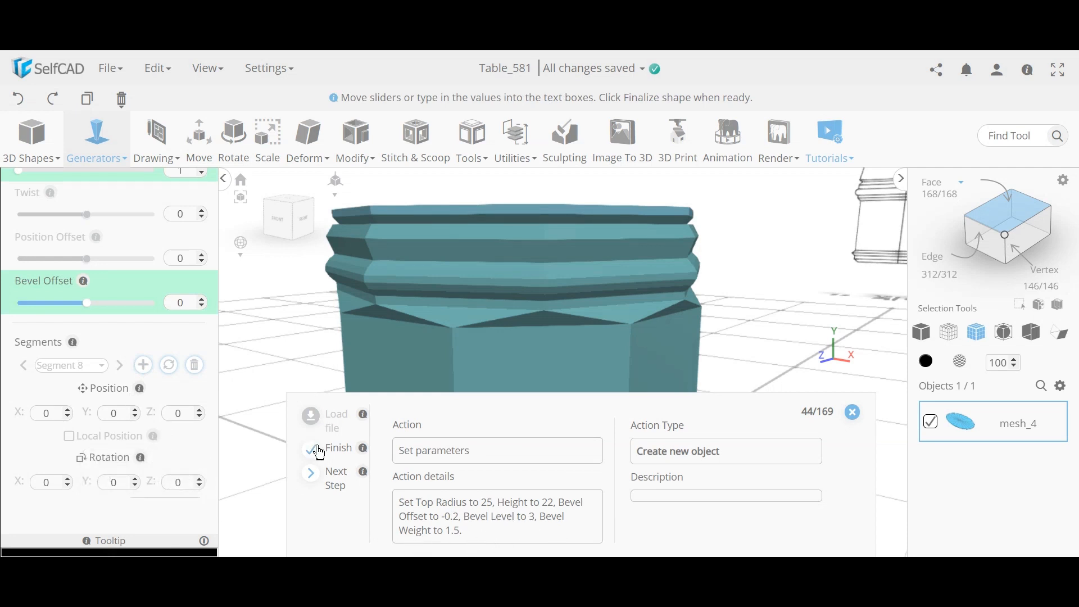
pyautogui.click(341, 481)
pyautogui.scroll(-5, 458, 249)
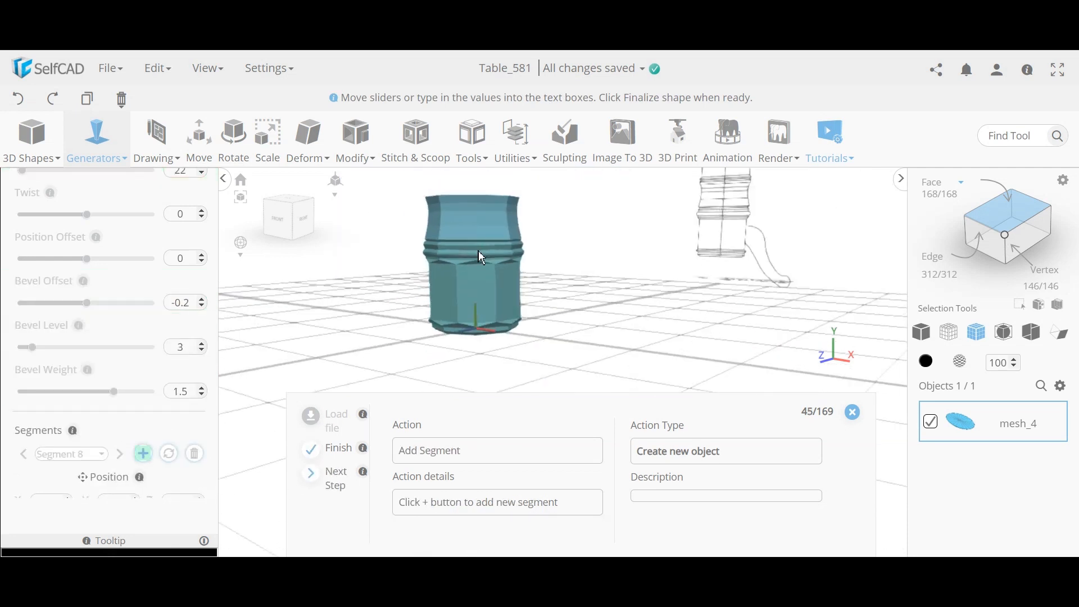
pyautogui.scroll(4, 493, 289)
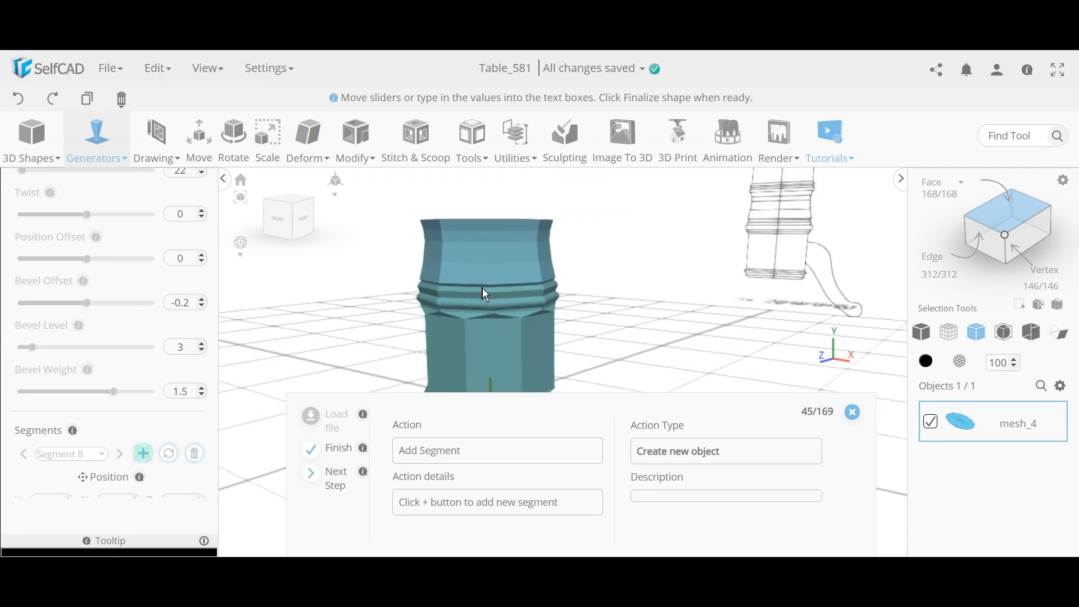
pyautogui.moveTo(492, 277); pyautogui.dragTo(495, 288, button='right')
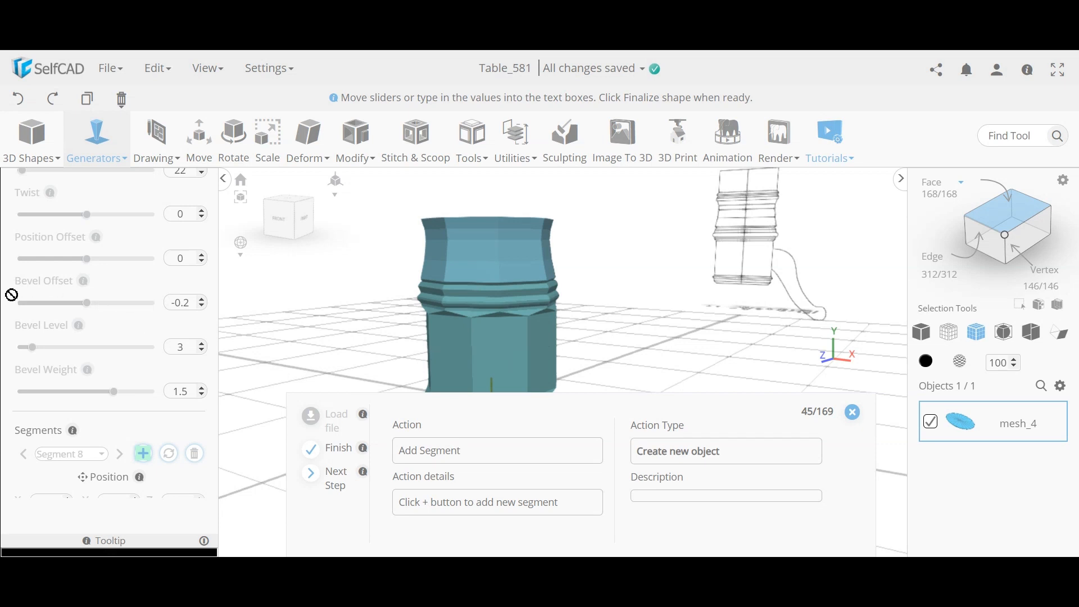
pyautogui.moveTo(553, 267); pyautogui.dragTo(454, 277, button='right')
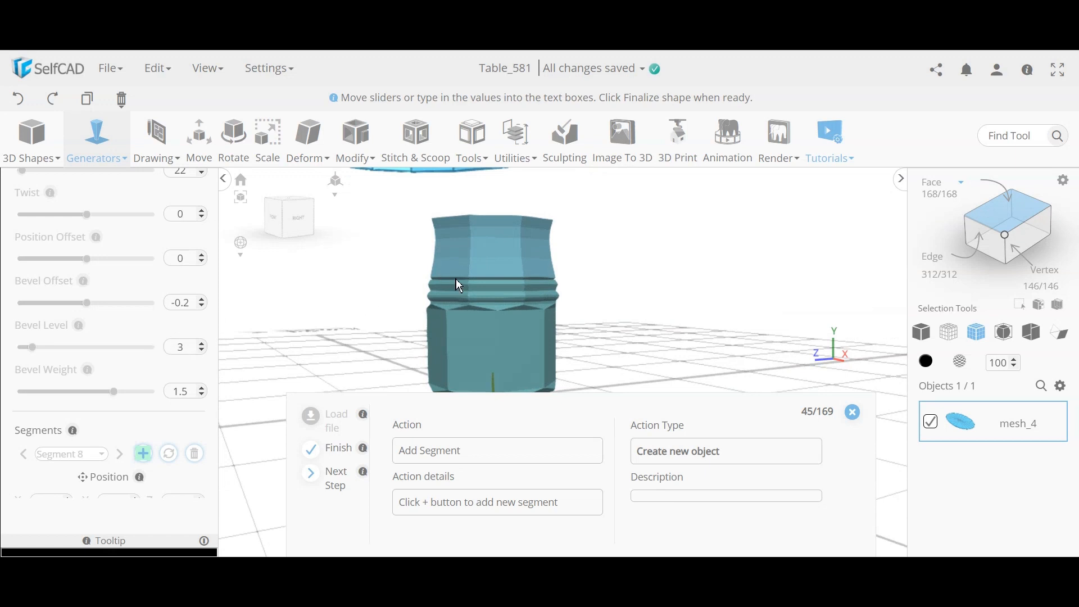
pyautogui.moveTo(456, 280); pyautogui.dragTo(525, 297, button='right')
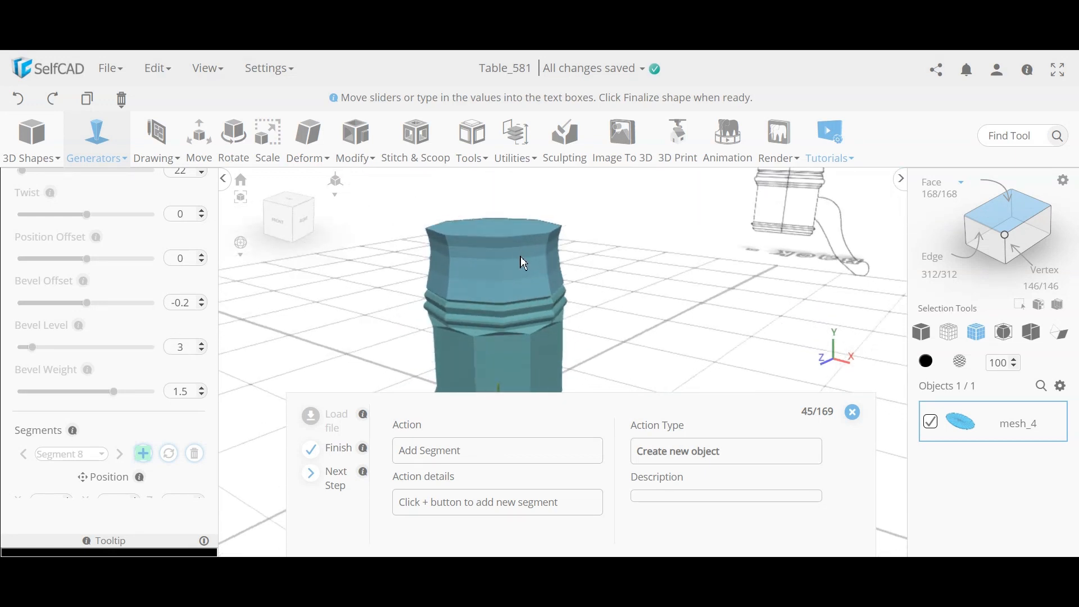
pyautogui.moveTo(500, 339); pyautogui.dragTo(518, 321, button='right')
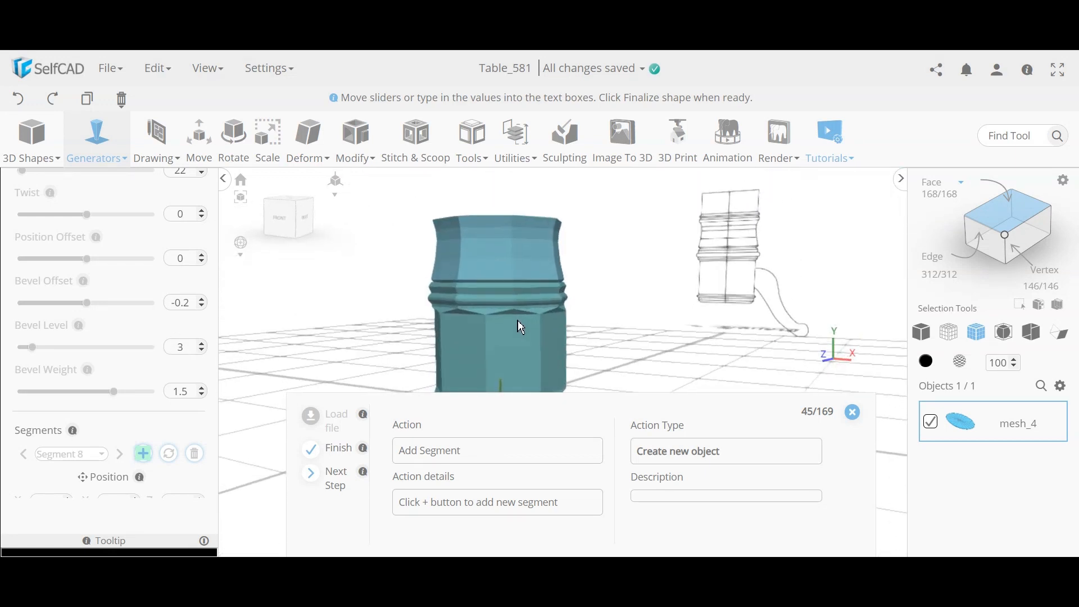
pyautogui.scroll(3, 514, 310)
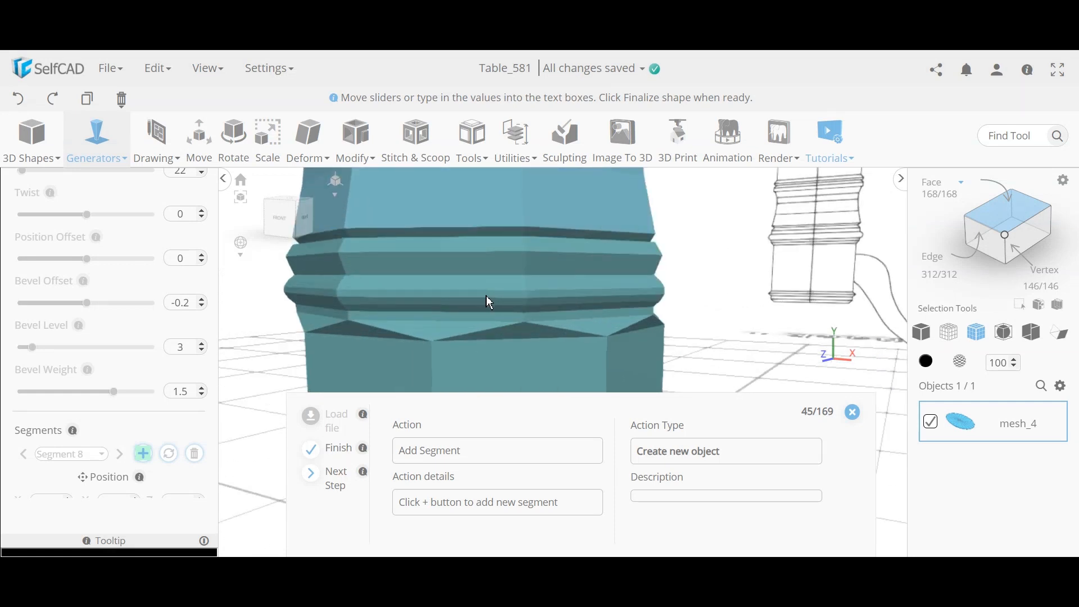
pyautogui.scroll(-4, 489, 298)
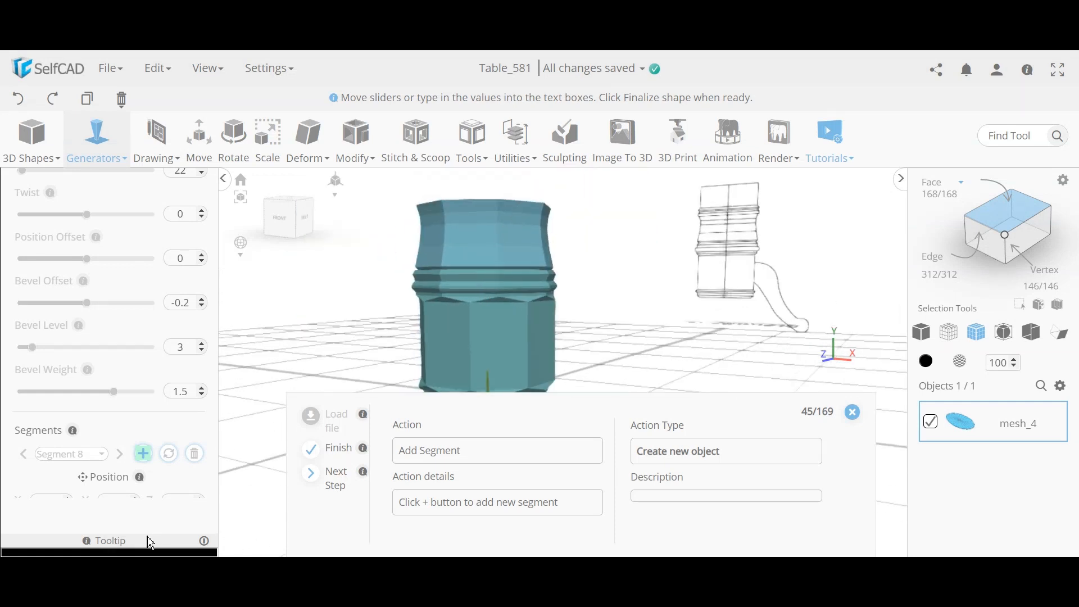
# Step: Add a pedestal segment with radii 24 and 26 and height 4
pyautogui.click(143, 454)
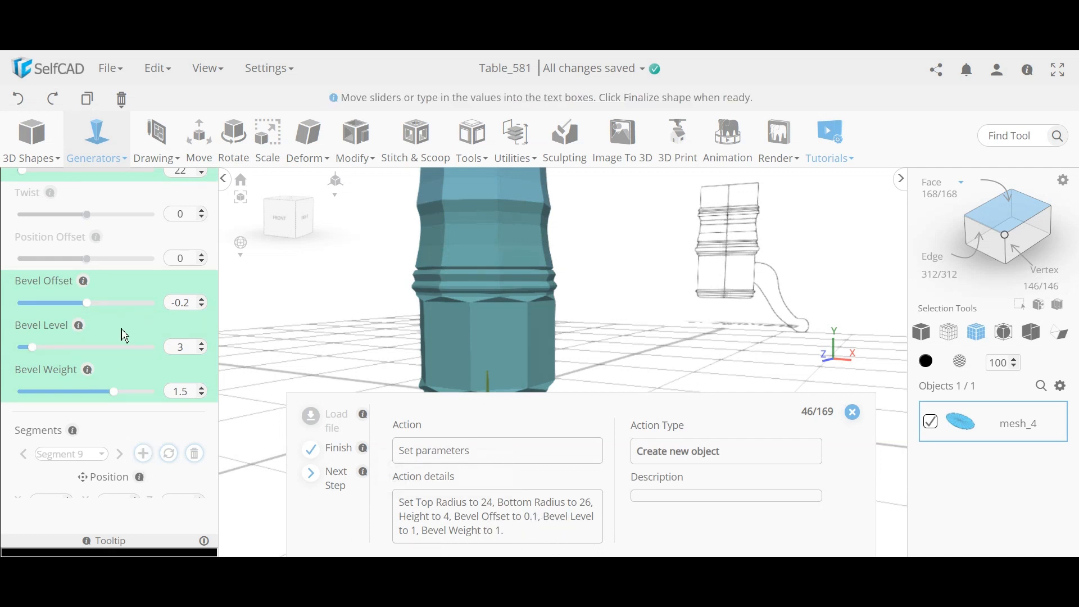
pyautogui.scroll(5, 121, 332)
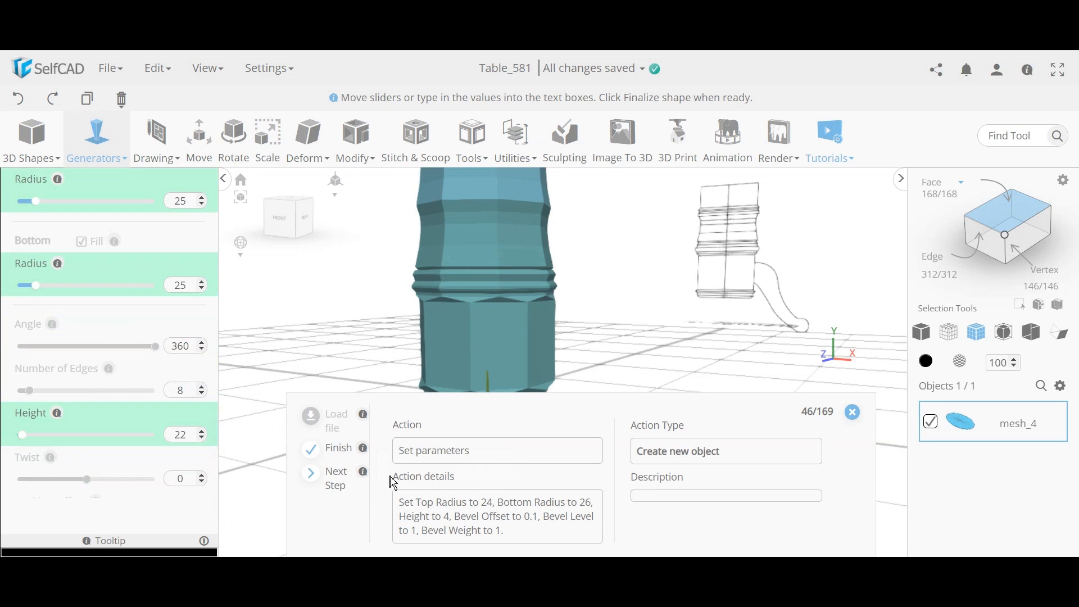
pyautogui.click(343, 477)
pyautogui.moveTo(490, 218); pyautogui.dragTo(495, 248, button='right')
pyautogui.scroll(-5, 154, 440)
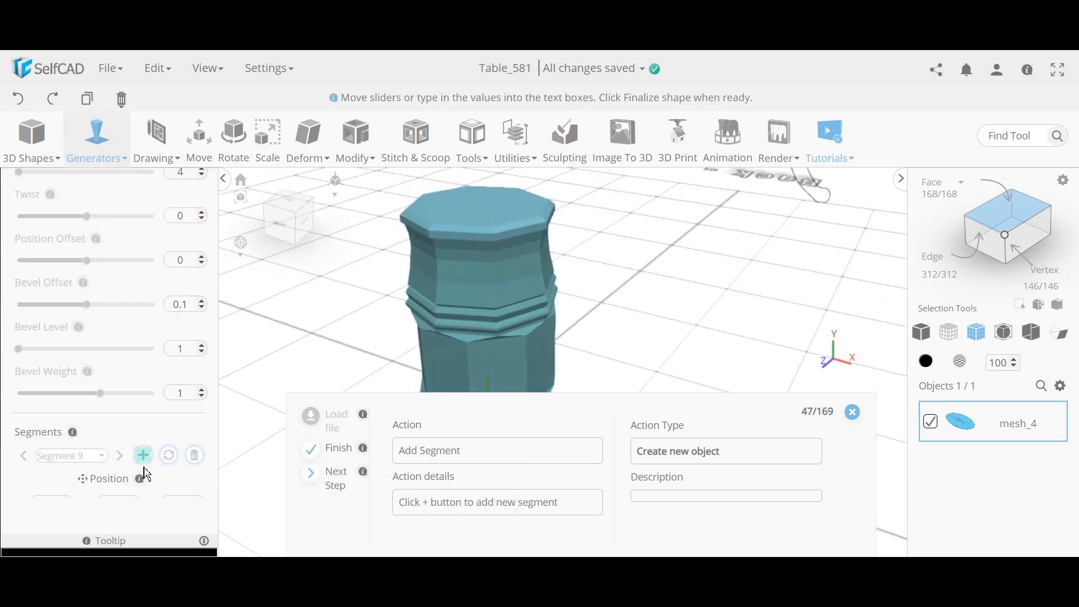
# Step: Add another segment with radii 26 and 25, height 1 and no bevel
pyautogui.click(144, 455)
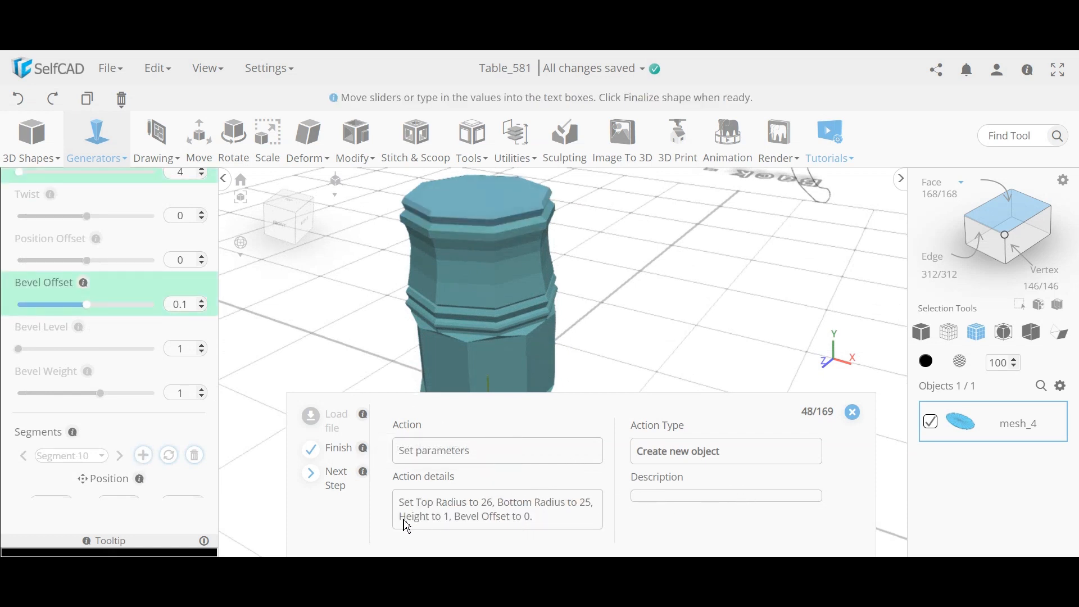
pyautogui.click(340, 482)
pyautogui.scroll(5, 473, 223)
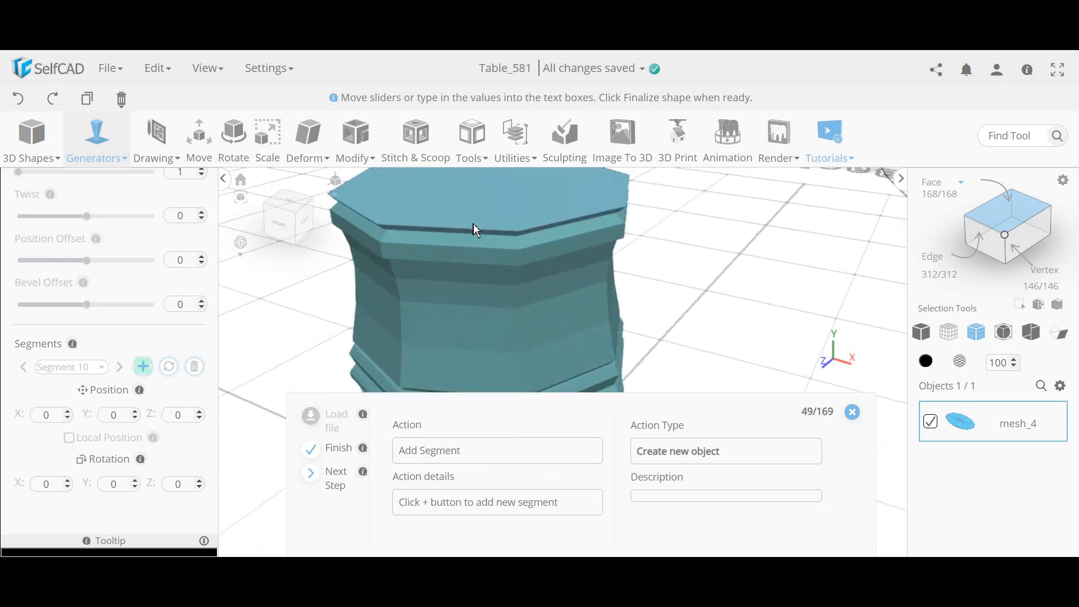
# Step: Add Segment 11 with height 20, twist 22 and position offset 2
pyautogui.click(144, 366)
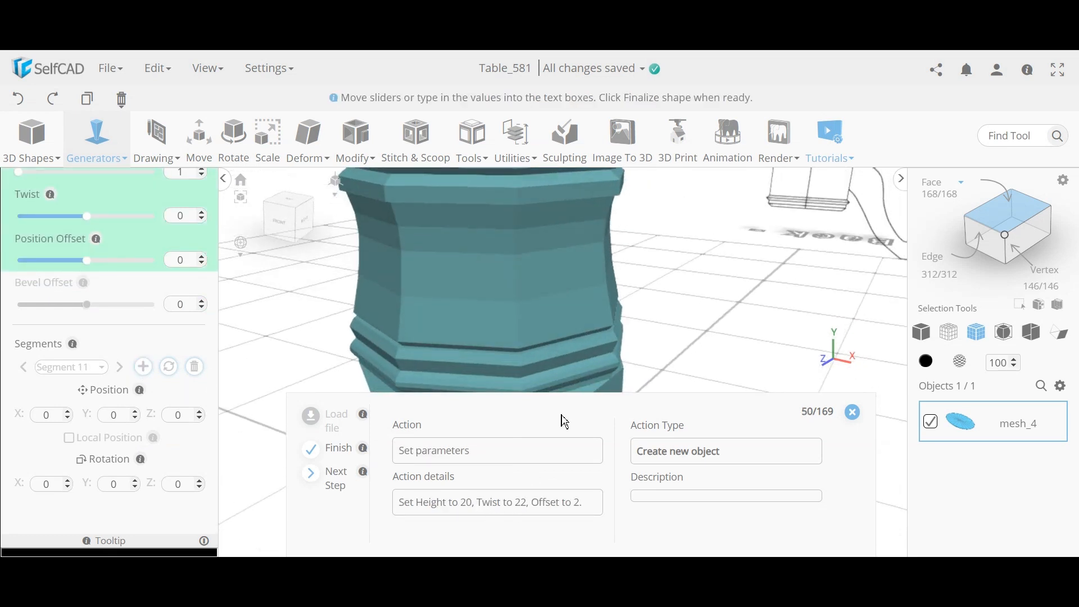
pyautogui.scroll(-3, 597, 337)
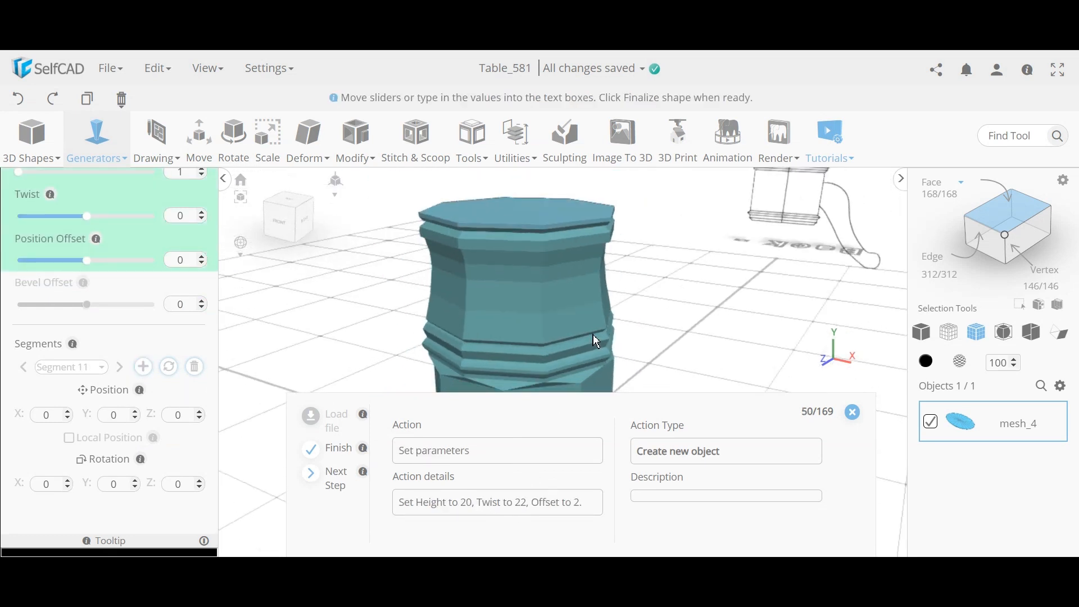
pyautogui.click(336, 482)
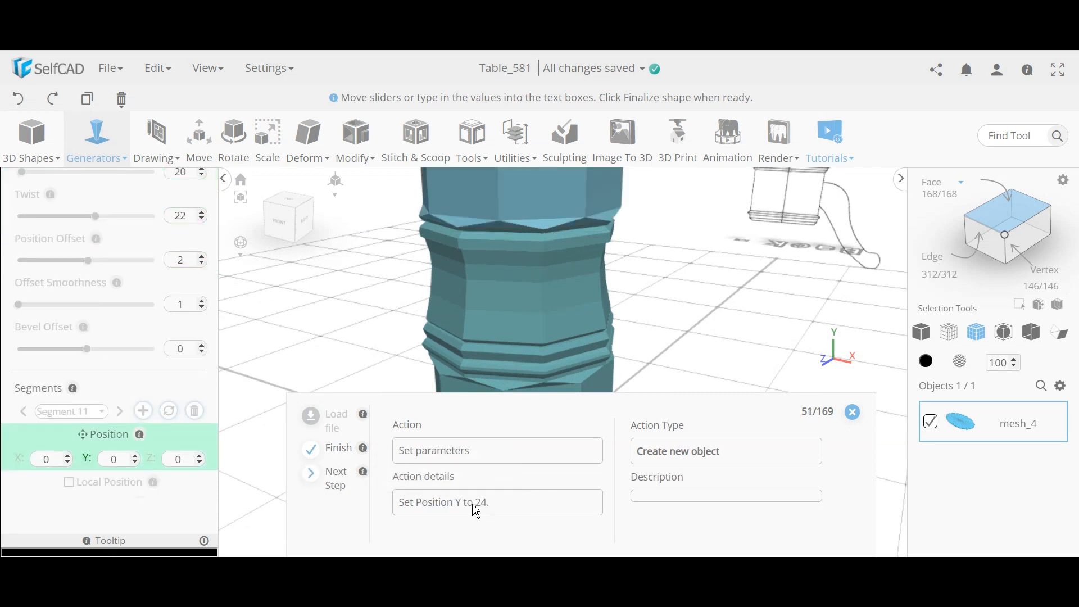
# Step: Orbit around the pedestal and round tabletop to inspect them from above, below and the side
pyautogui.scroll(-5, 613, 331)
pyautogui.moveTo(630, 320); pyautogui.dragTo(619, 275, button='middle')
pyautogui.moveTo(615, 354); pyautogui.dragTo(698, 351, button='right')
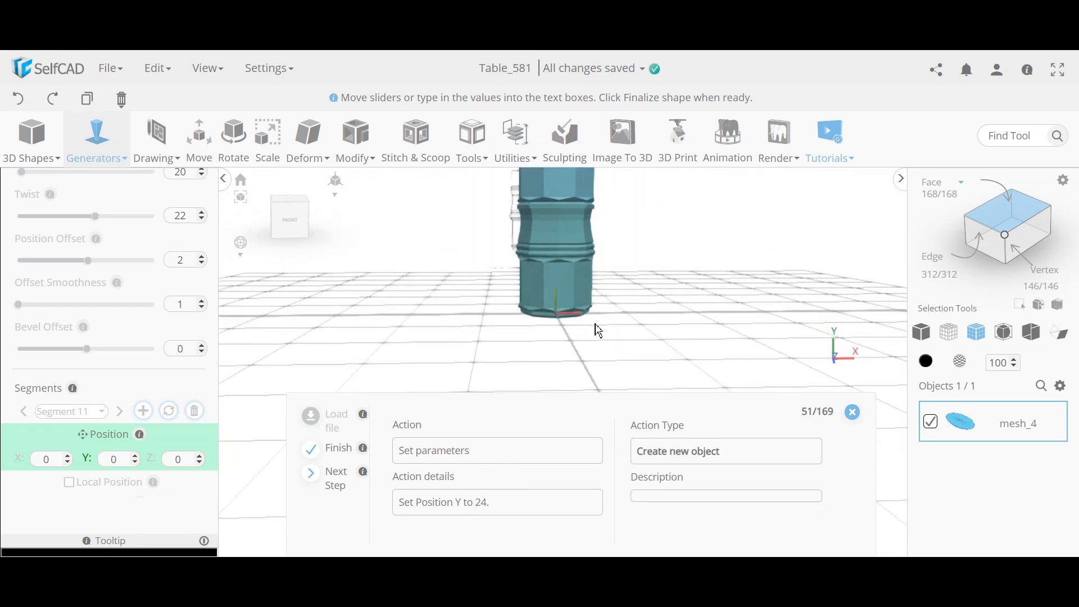
pyautogui.moveTo(599, 330)
pyautogui.mouseDown(button='right')
pyautogui.moveTo(581, 346)
pyautogui.moveTo(582, 376)
pyautogui.moveTo(554, 373)
pyautogui.moveTo(585, 335)
pyautogui.mouseUp(button='right')
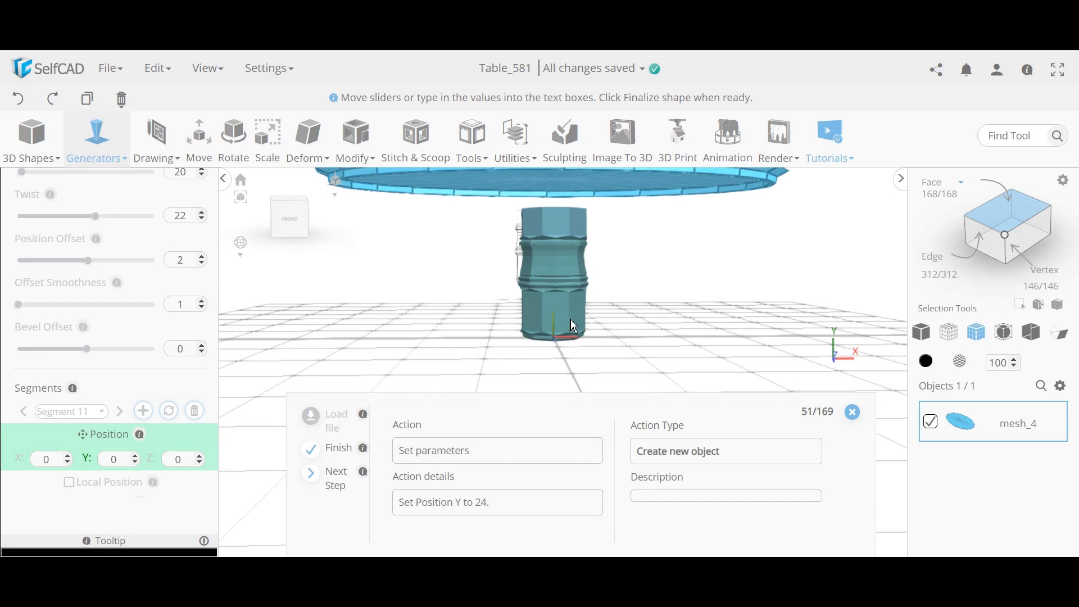
pyautogui.scroll(5, 574, 331)
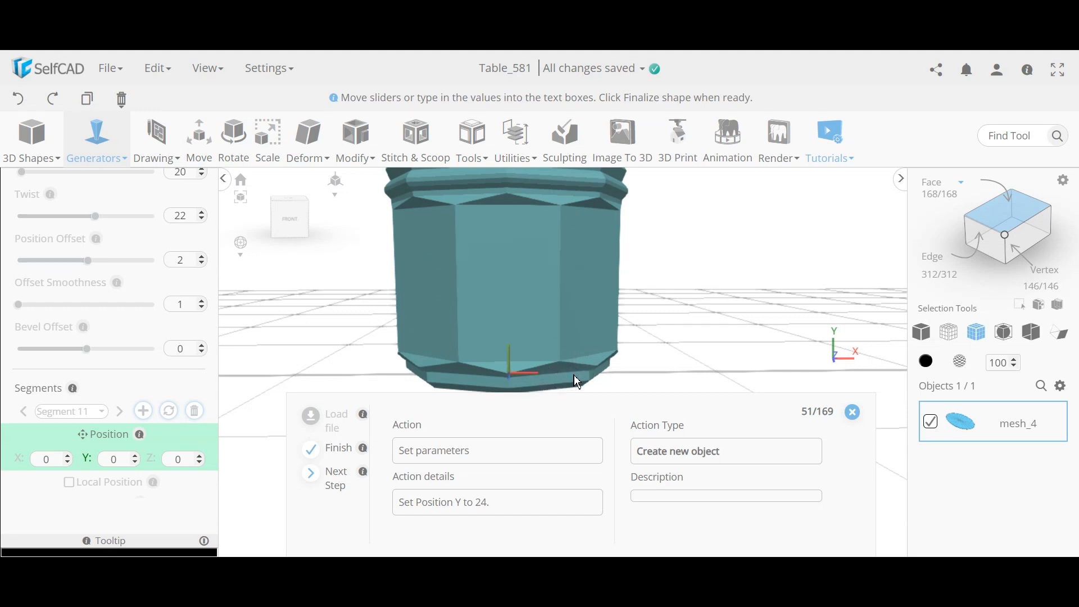
pyautogui.moveTo(578, 376); pyautogui.dragTo(528, 329, button='right')
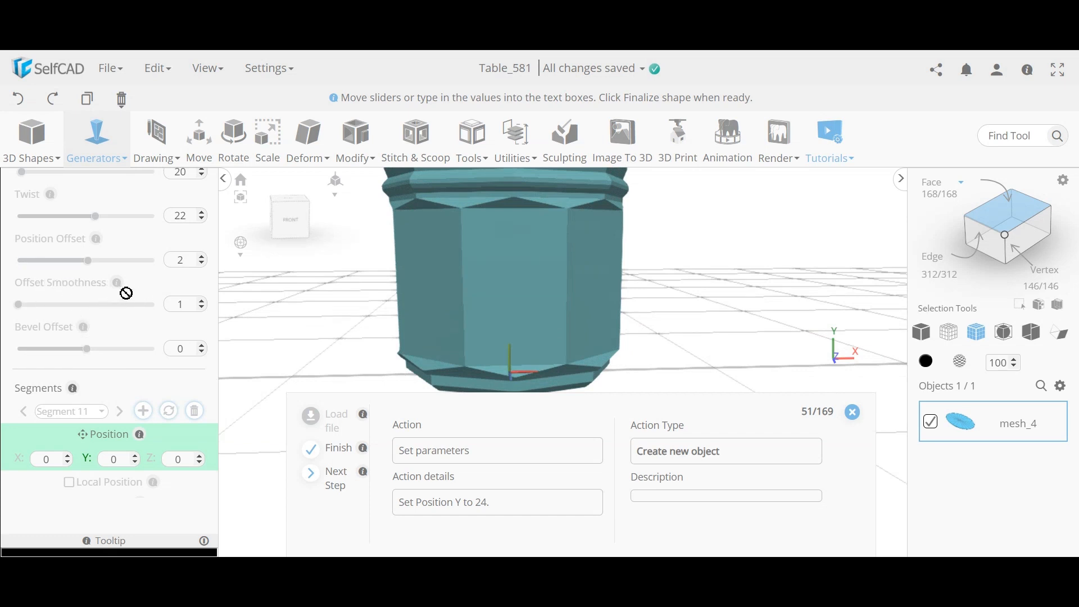
pyautogui.moveTo(119, 285)
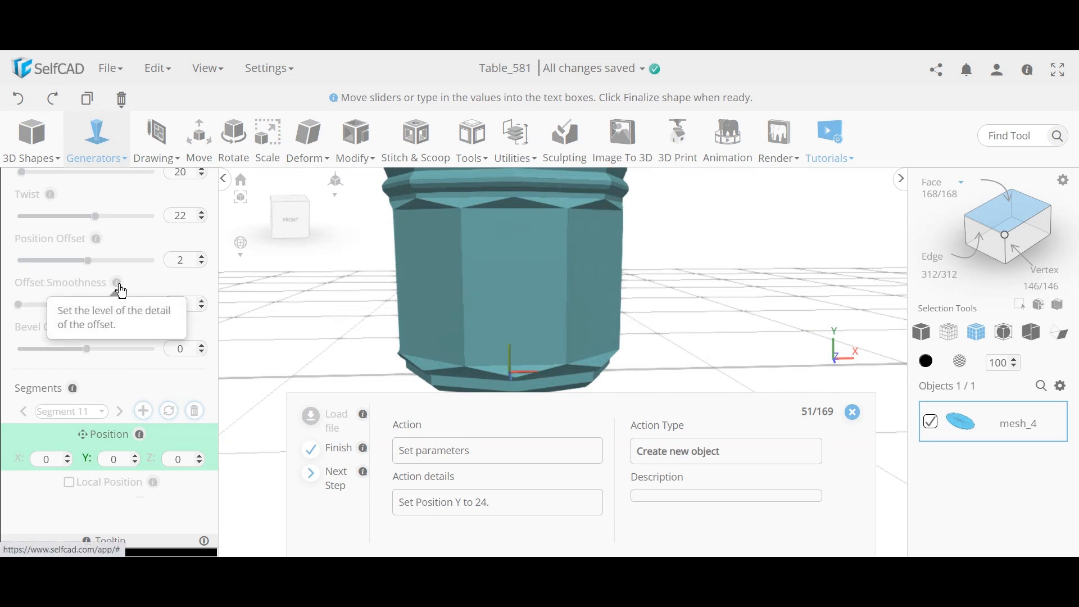
pyautogui.moveTo(465, 303); pyautogui.dragTo(430, 332)
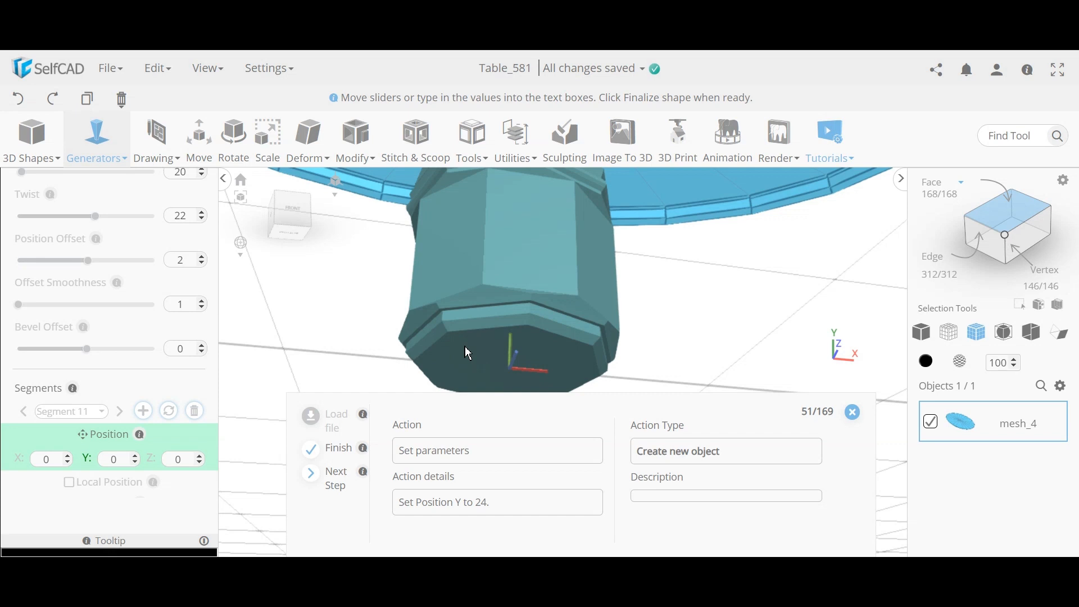
pyautogui.moveTo(500, 304); pyautogui.dragTo(521, 326)
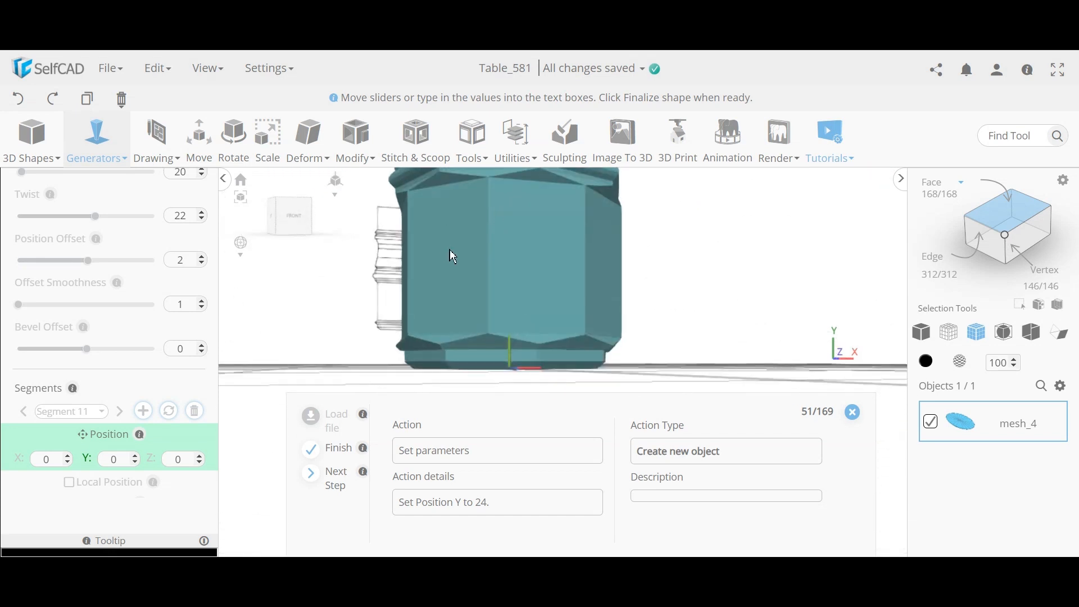
pyautogui.moveTo(561, 253); pyautogui.dragTo(572, 282)
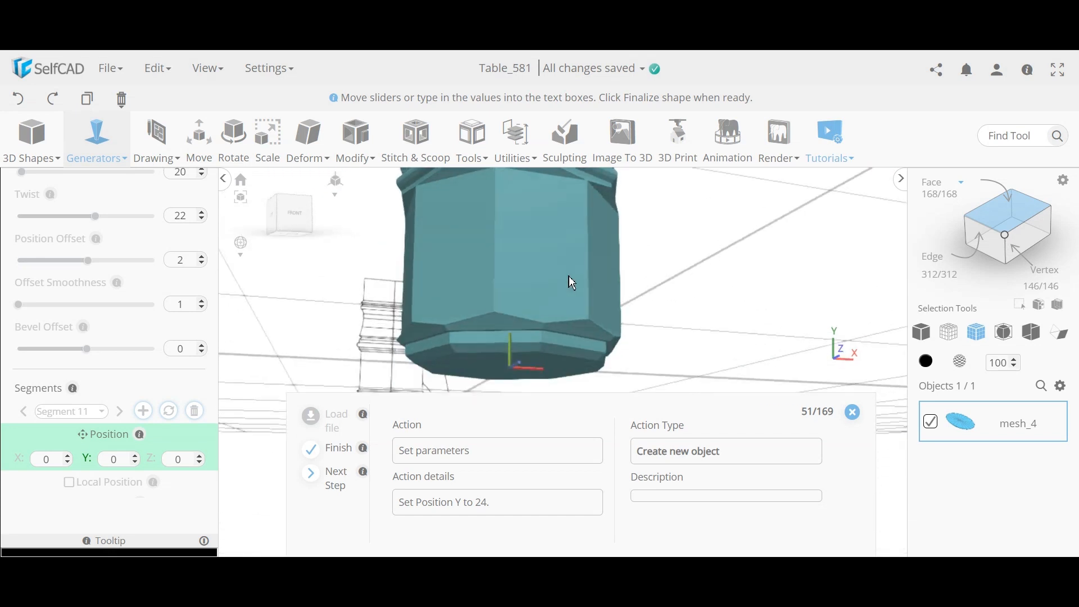
pyautogui.moveTo(550, 325); pyautogui.dragTo(505, 351)
pyautogui.moveTo(572, 348); pyautogui.dragTo(586, 361)
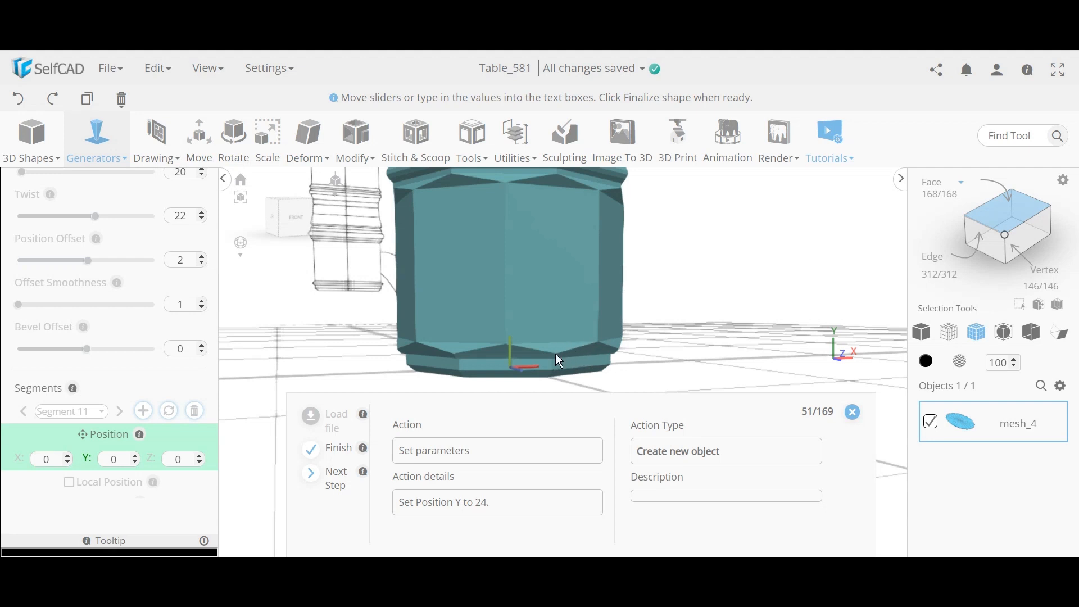
pyautogui.moveTo(561, 361); pyautogui.dragTo(422, 296)
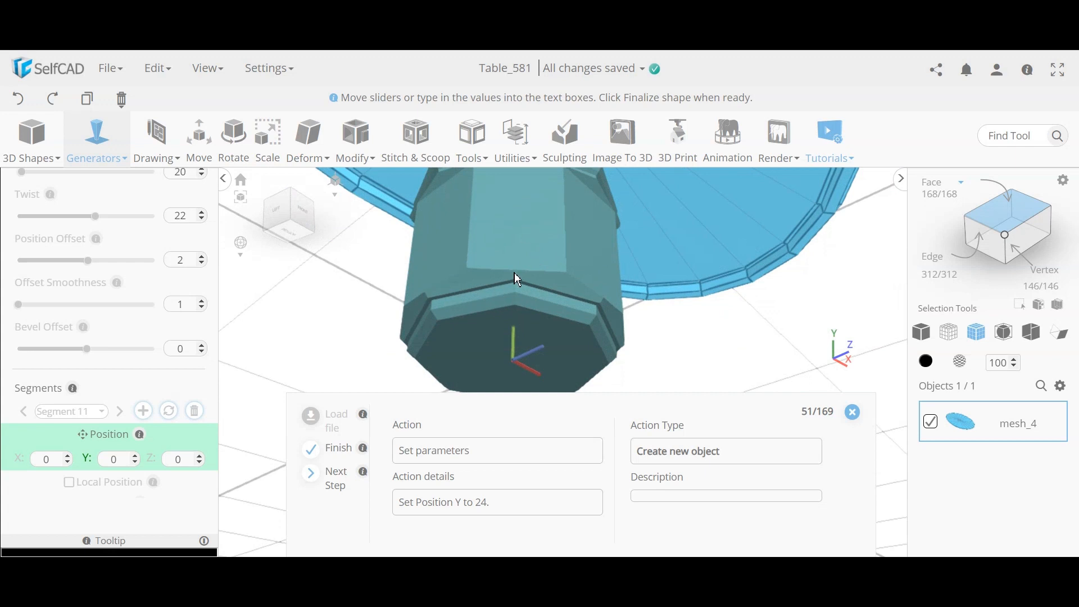
pyautogui.moveTo(517, 280); pyautogui.dragTo(535, 365)
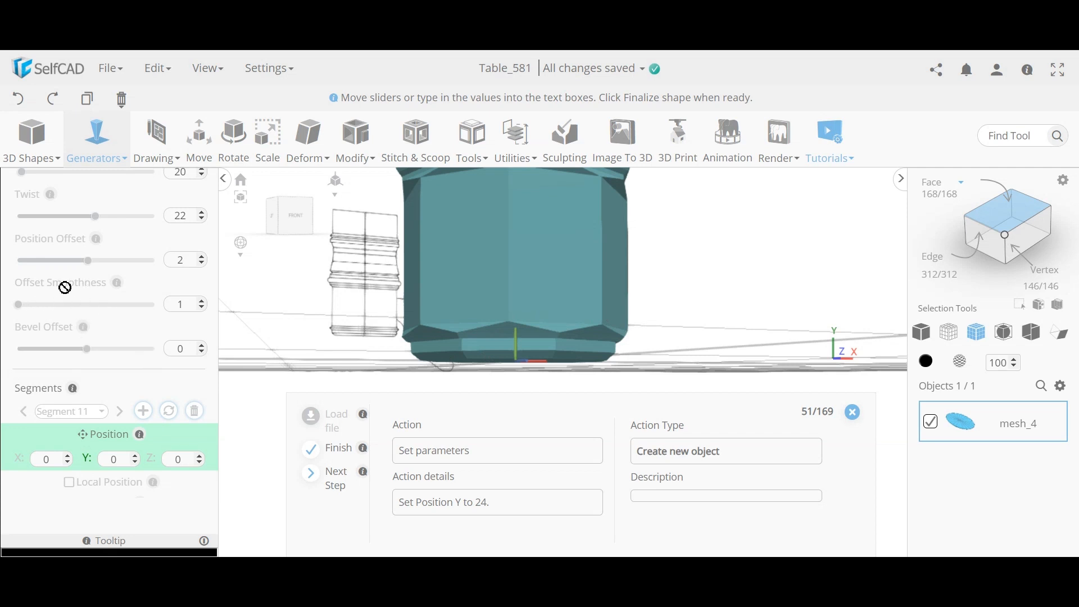
pyautogui.moveTo(588, 331); pyautogui.dragTo(557, 305)
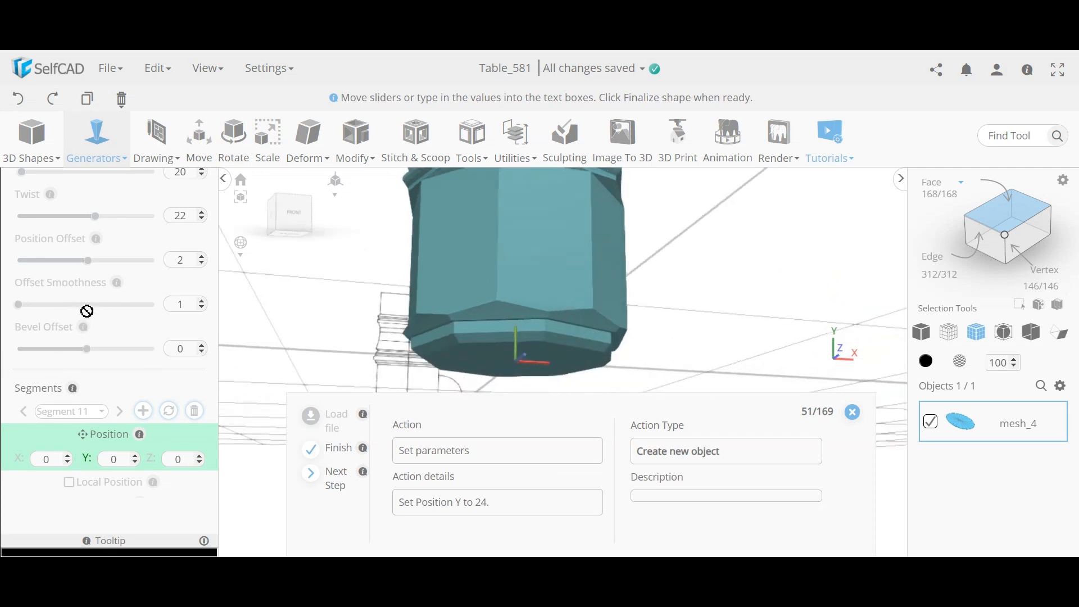
pyautogui.moveTo(608, 260); pyautogui.dragTo(607, 386)
pyautogui.moveTo(623, 306); pyautogui.dragTo(595, 207)
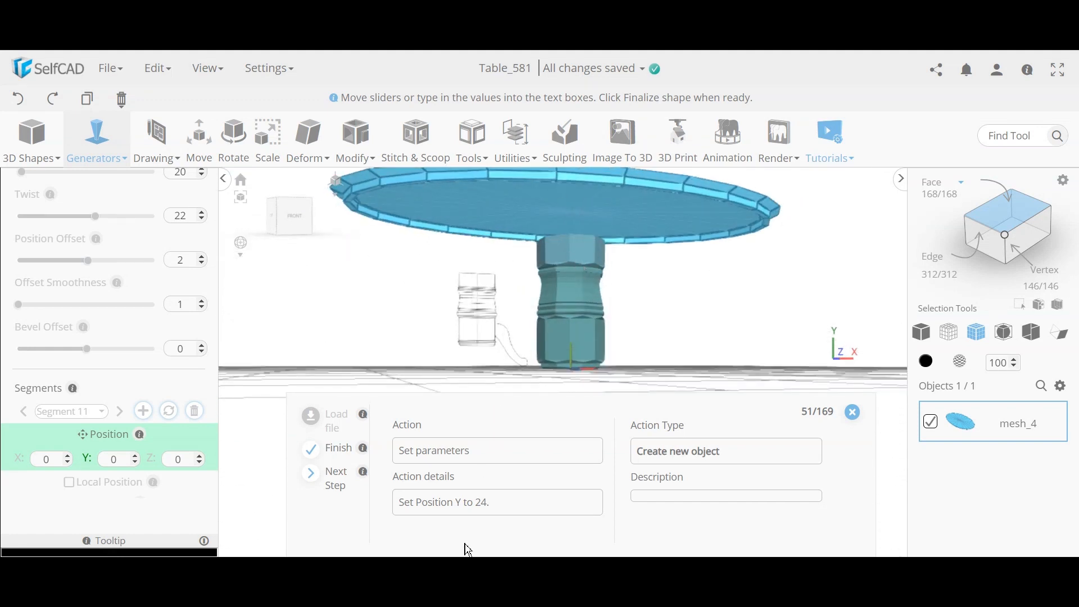
# Step: Enter 24 as Segment 11's Y position
pyautogui.click(121, 465)
pyautogui.write('24')
pyautogui.press('Return')
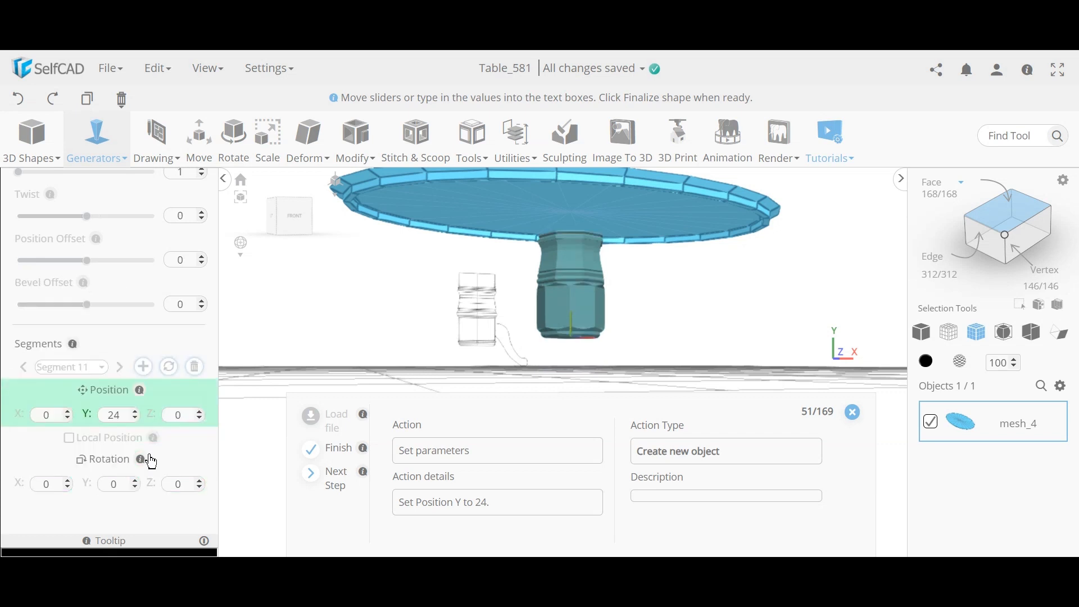
pyautogui.moveTo(503, 326); pyautogui.dragTo(489, 340)
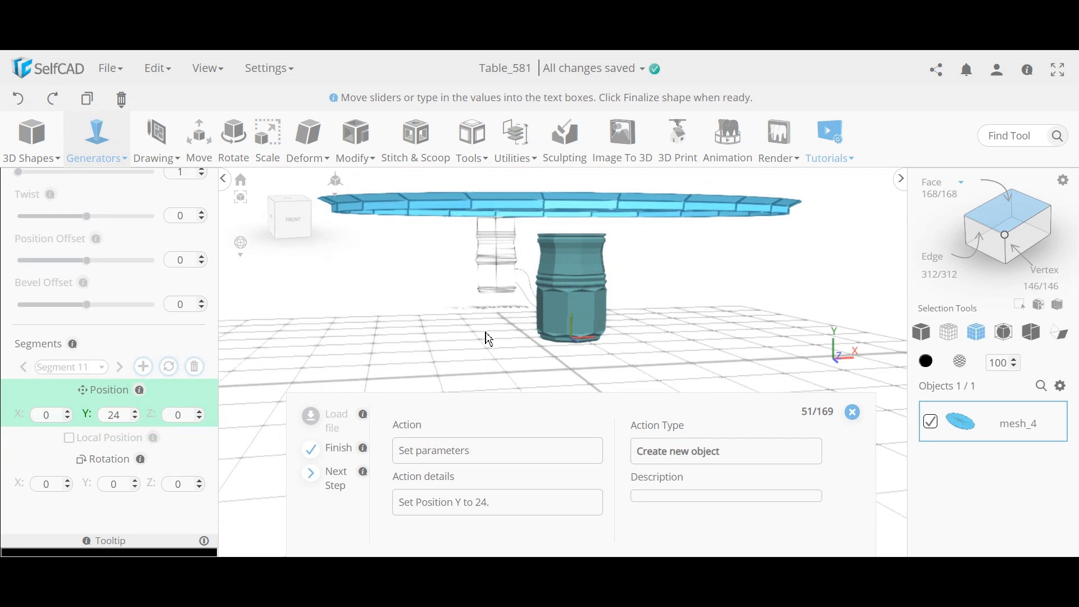
pyautogui.scroll(8, 87, 341)
pyautogui.scroll(-5, 89, 336)
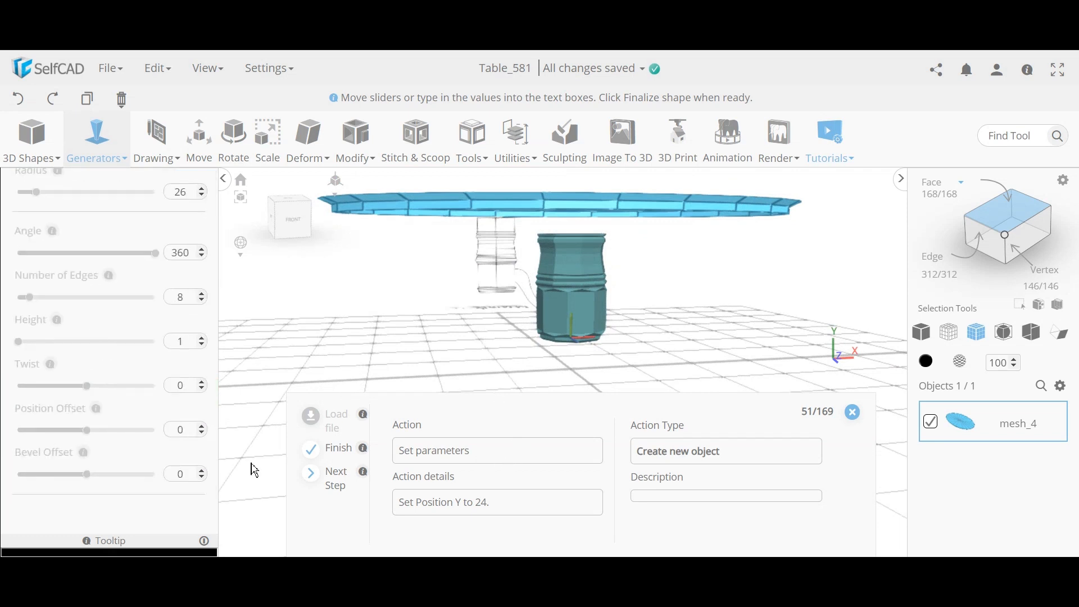
pyautogui.scroll(-4, 106, 395)
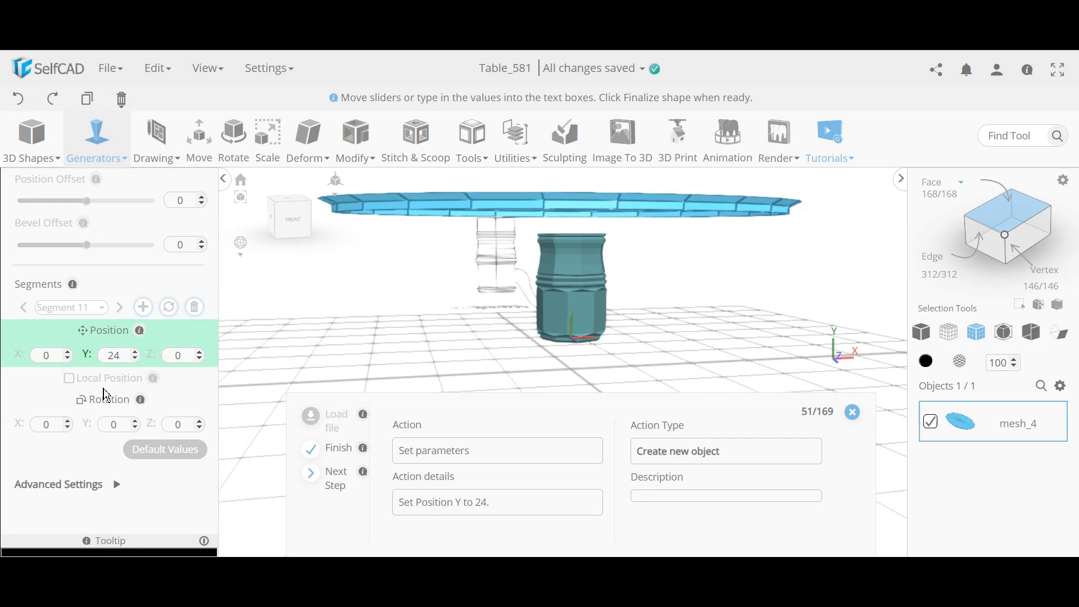
pyautogui.doubleClick(113, 356)
pyautogui.press('Return')
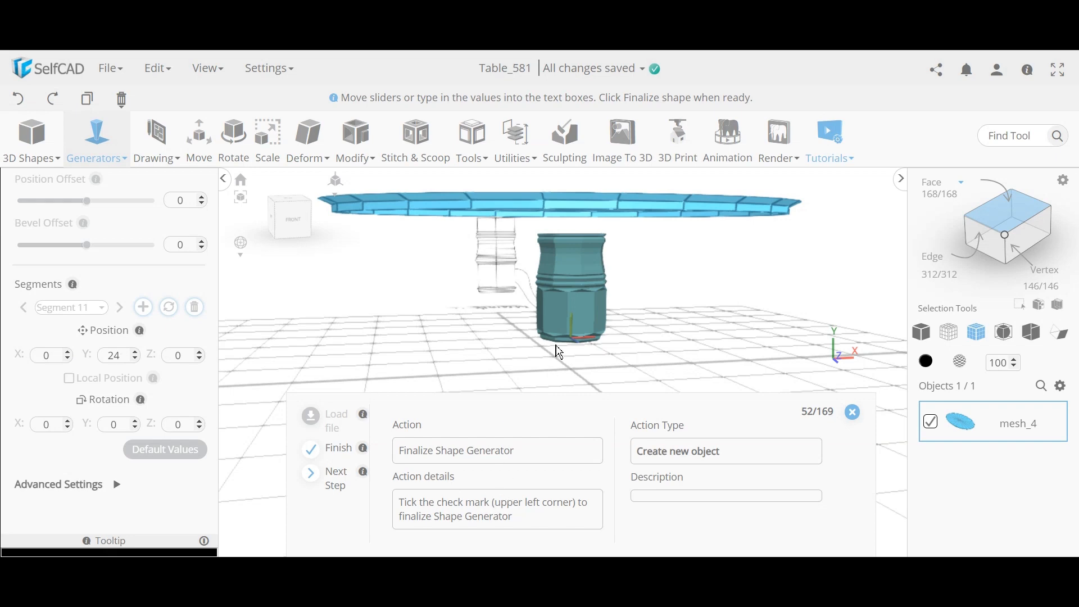
pyautogui.moveTo(560, 353); pyautogui.dragTo(636, 344, button='right')
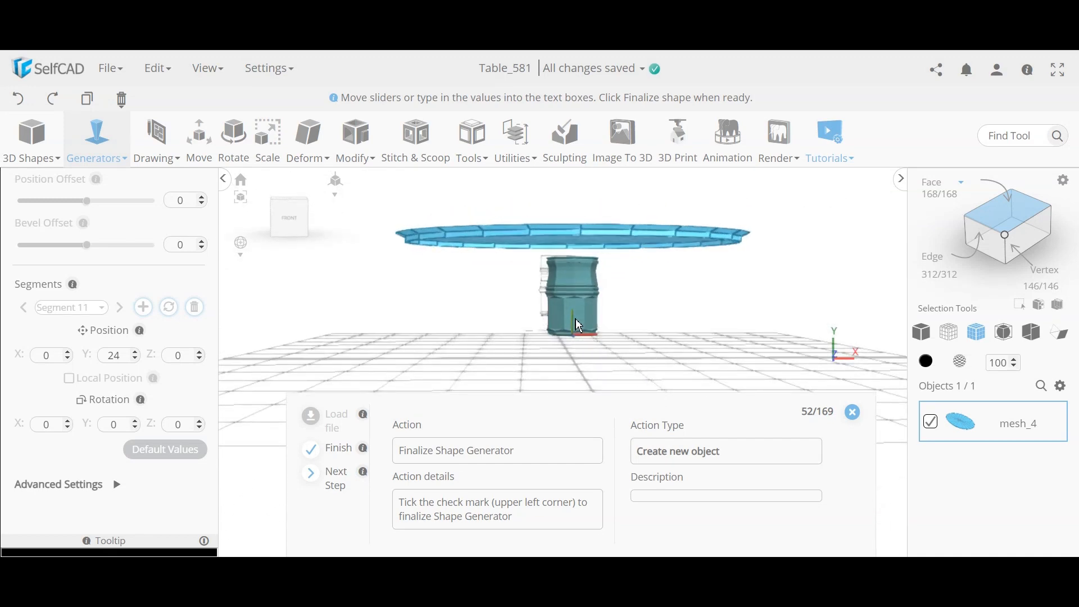
pyautogui.moveTo(580, 324); pyautogui.dragTo(587, 362, button='right')
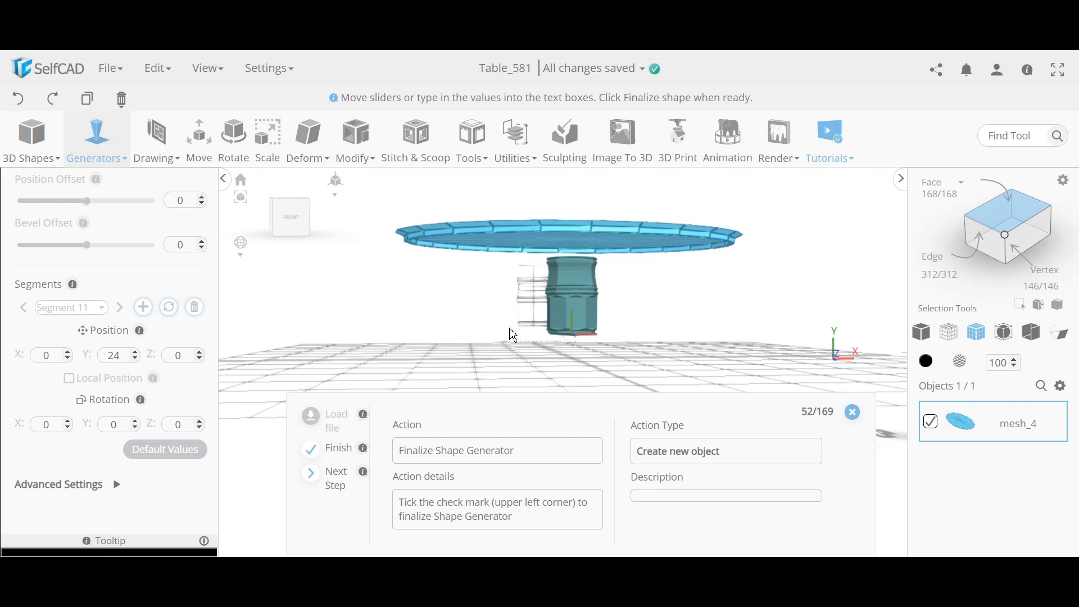
pyautogui.scroll(2, 584, 295)
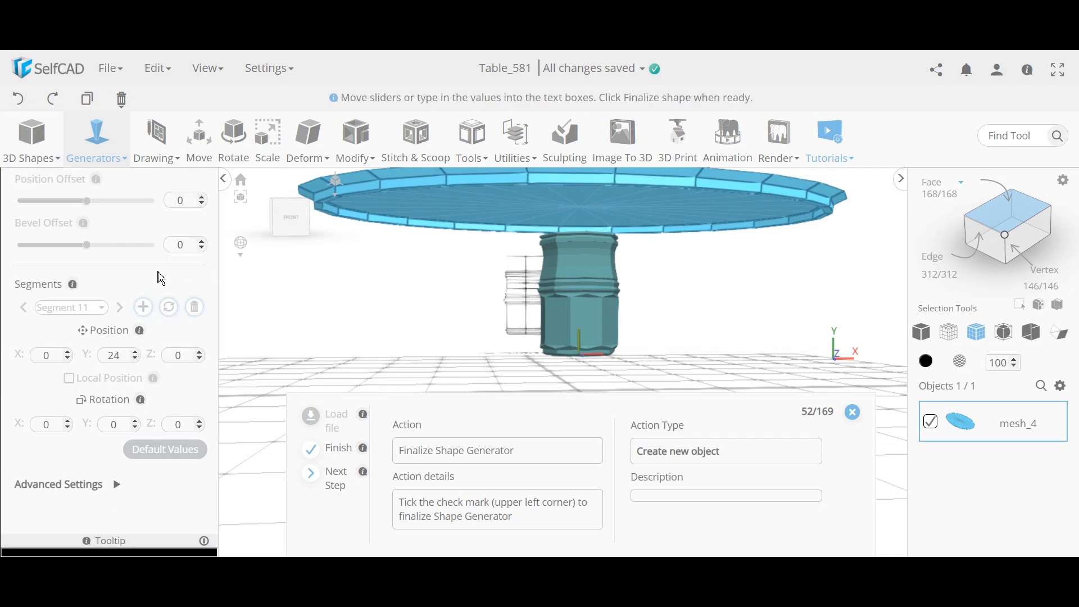
pyautogui.scroll(10, 166, 236)
# Step: Finalize the generated pedestal as the new object shape_1
pyautogui.click(179, 185)
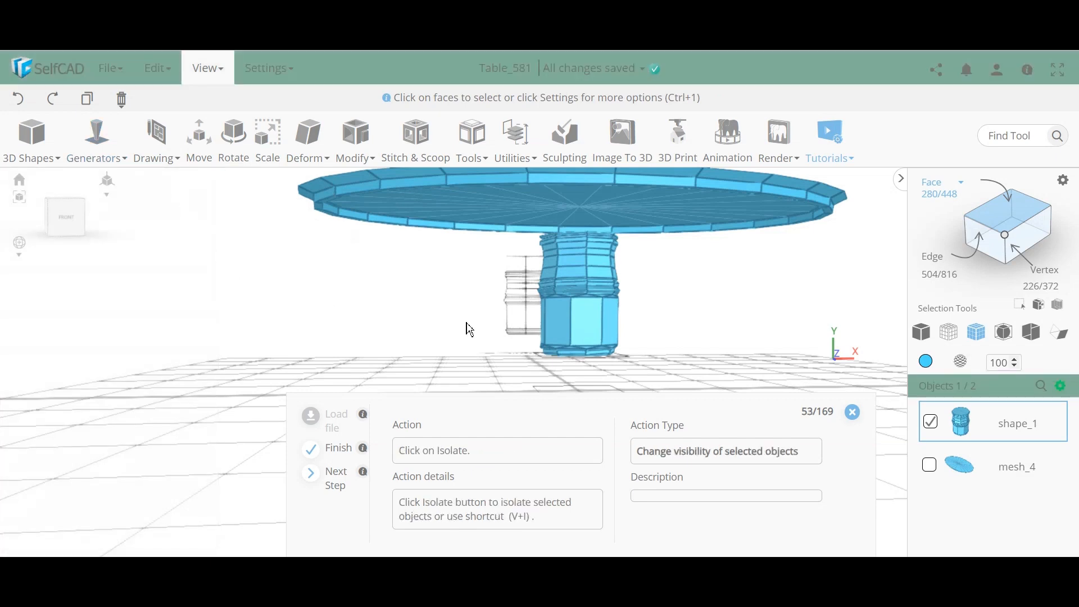
pyautogui.scroll(10, 476, 330)
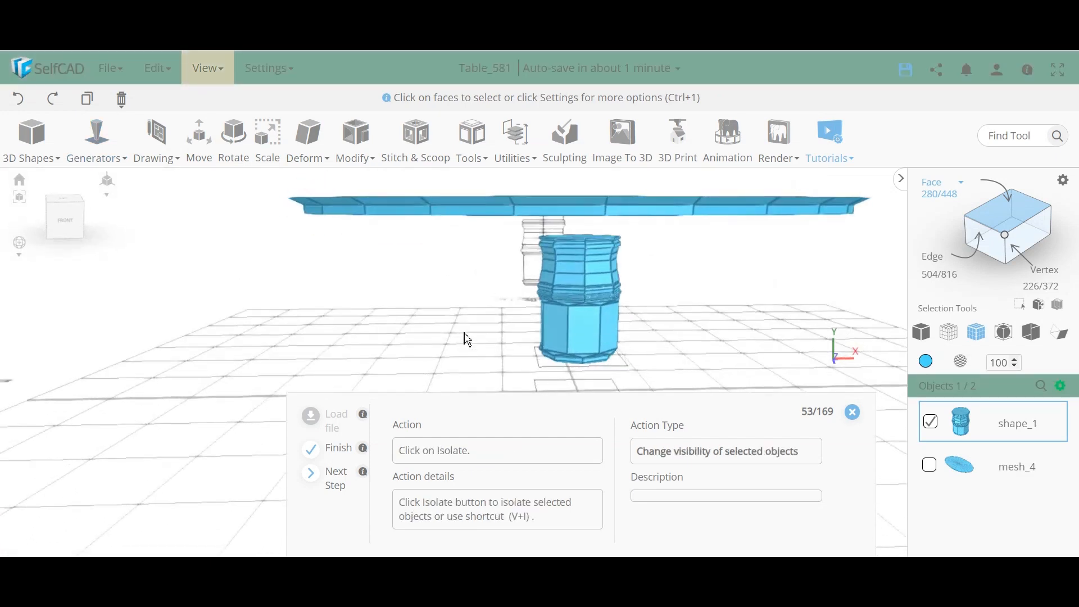
pyautogui.scroll(-6, 620, 340)
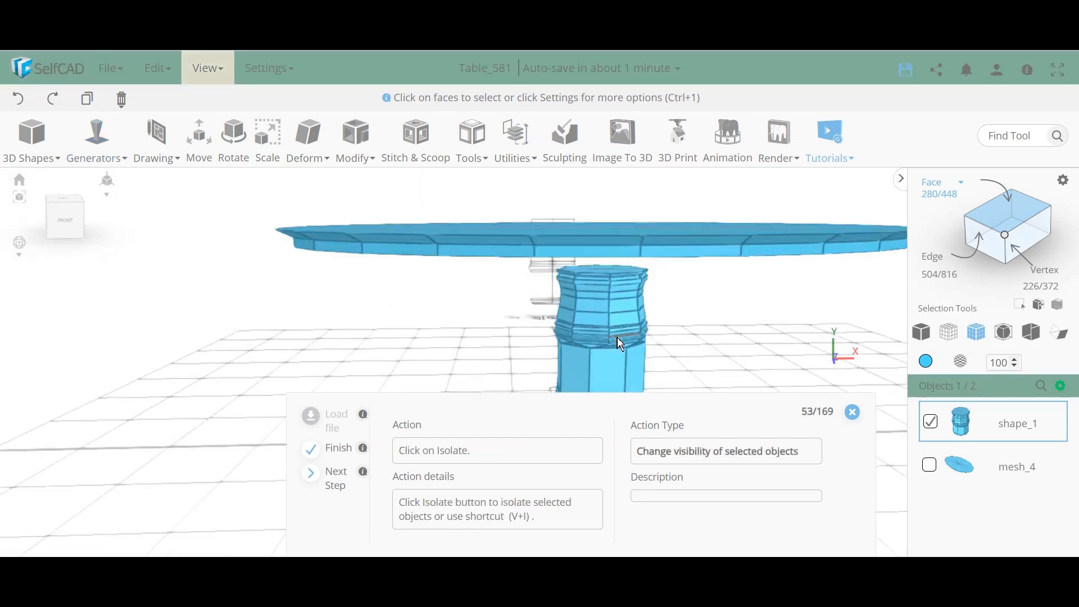
pyautogui.scroll(3, 619, 337)
pyautogui.moveTo(630, 327); pyautogui.dragTo(649, 342, button='right')
# Step: Zoom and orbit to inspect shape_1 under the tabletop beside the mesh_4 wireframe reference
pyautogui.scroll(-3, 654, 340)
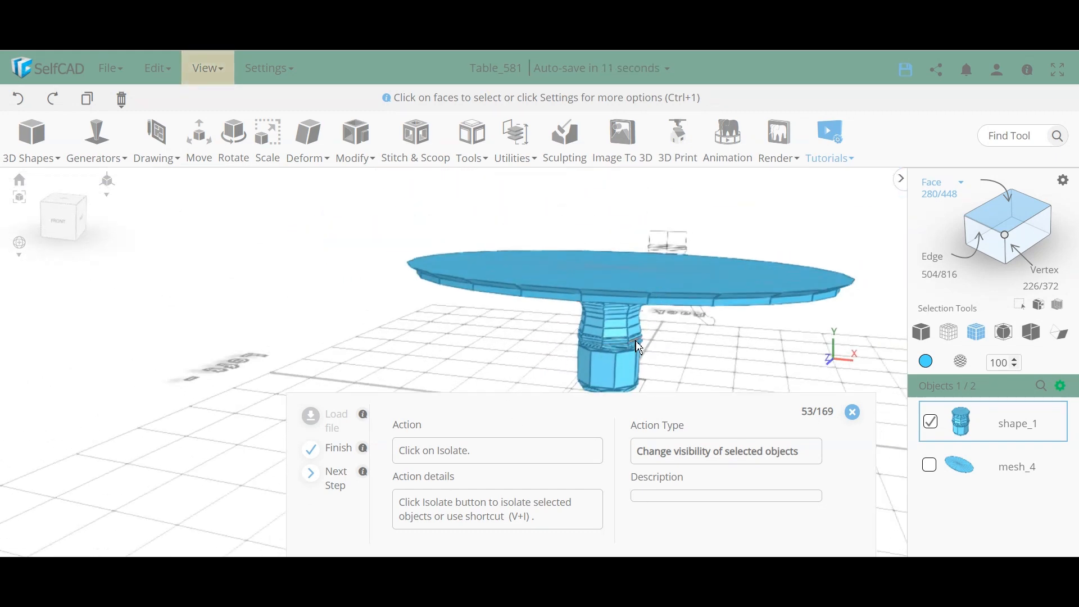
pyautogui.scroll(5, 639, 347)
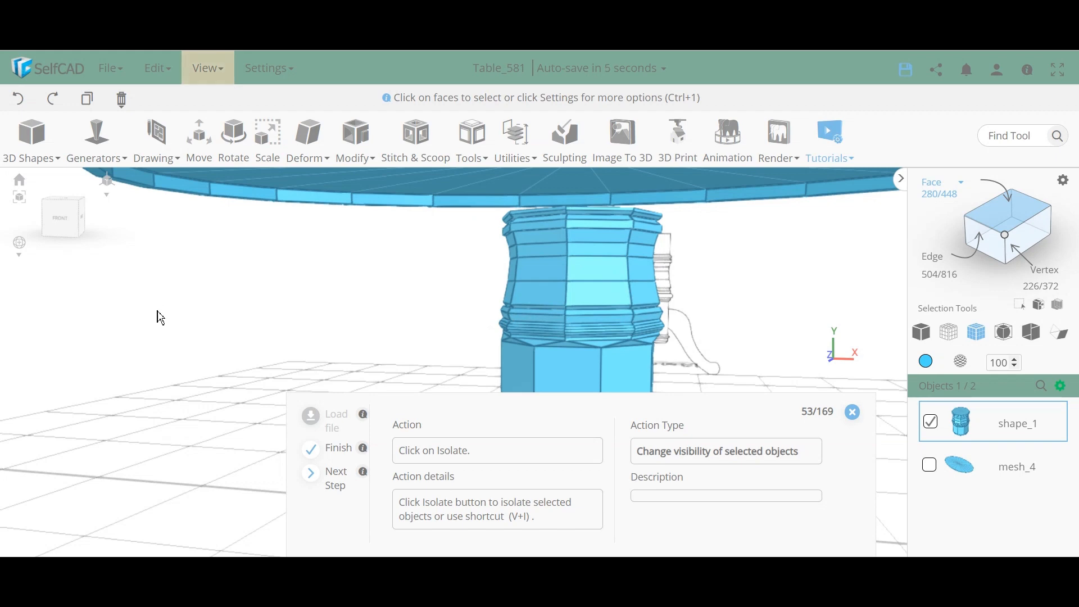
pyautogui.scroll(-5, 424, 308)
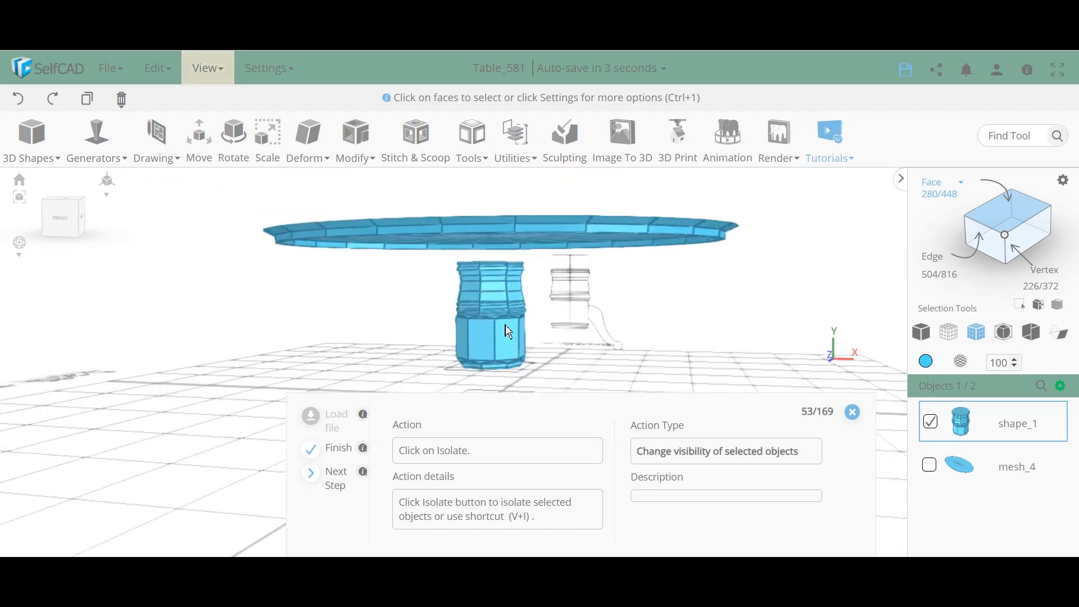
pyautogui.moveTo(577, 354)
pyautogui.mouseDown(button='middle')
pyautogui.moveTo(534, 339)
pyautogui.moveTo(561, 356)
pyautogui.moveTo(569, 342)
pyautogui.mouseUp(button='middle')
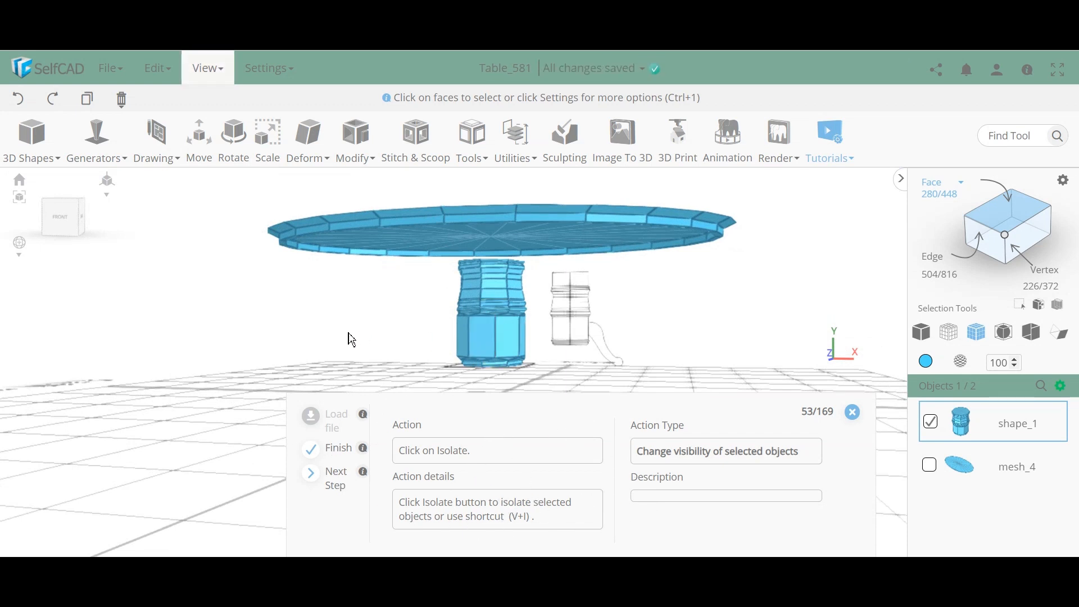
pyautogui.scroll(5, 585, 308)
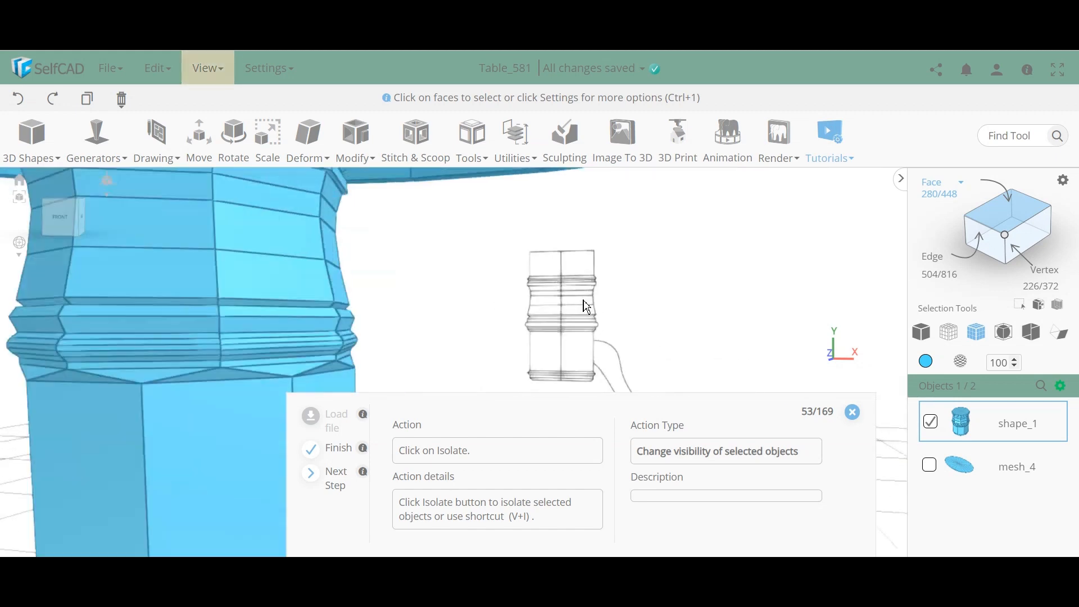
pyautogui.scroll(-5, 587, 275)
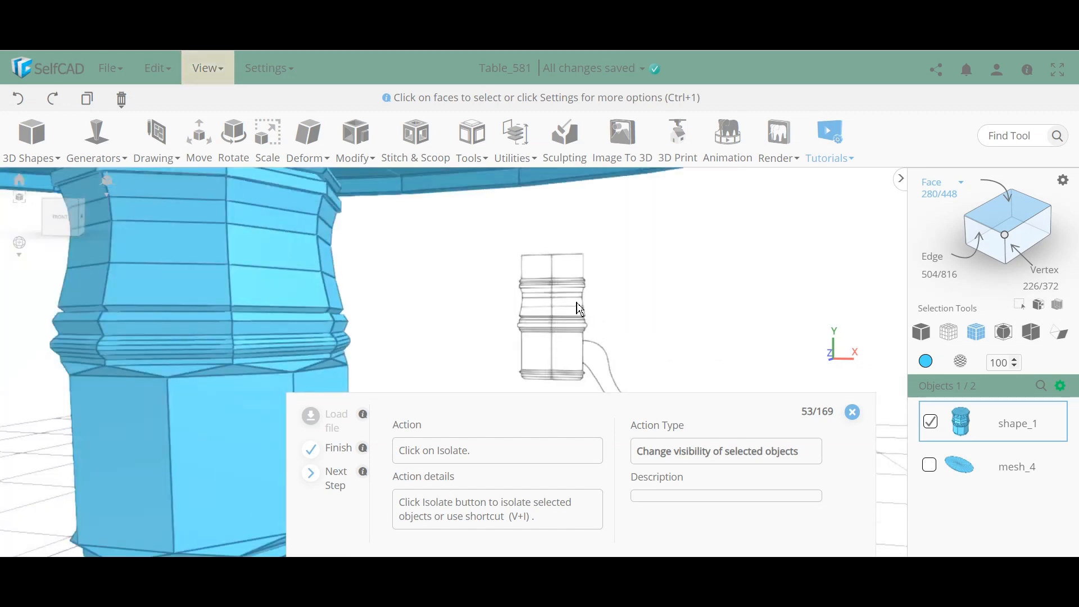
pyautogui.scroll(-5, 576, 333)
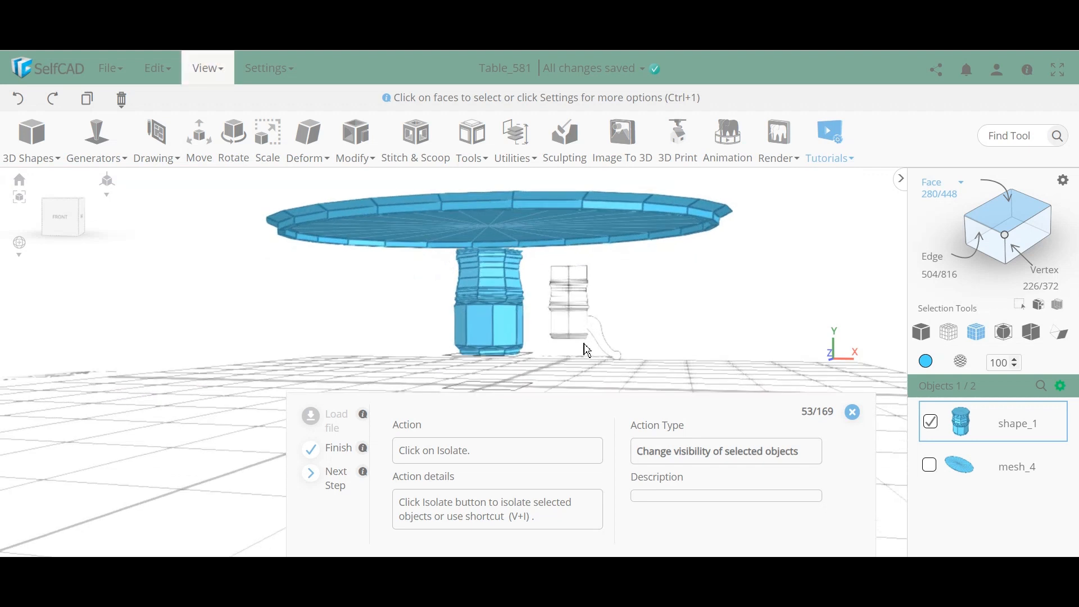
pyautogui.moveTo(564, 348); pyautogui.dragTo(568, 343)
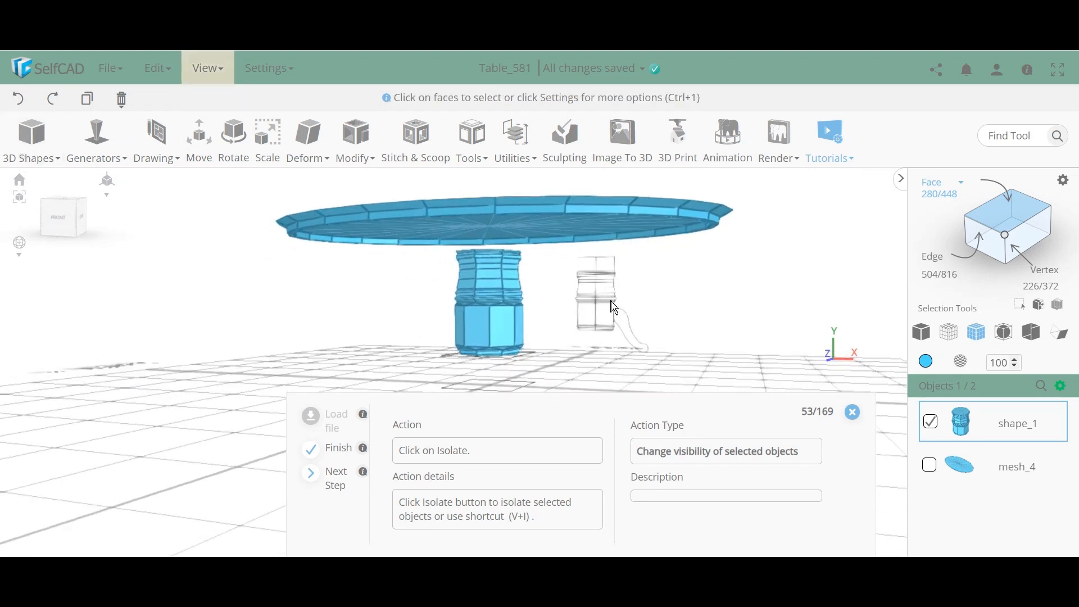
pyautogui.scroll(6, 597, 291)
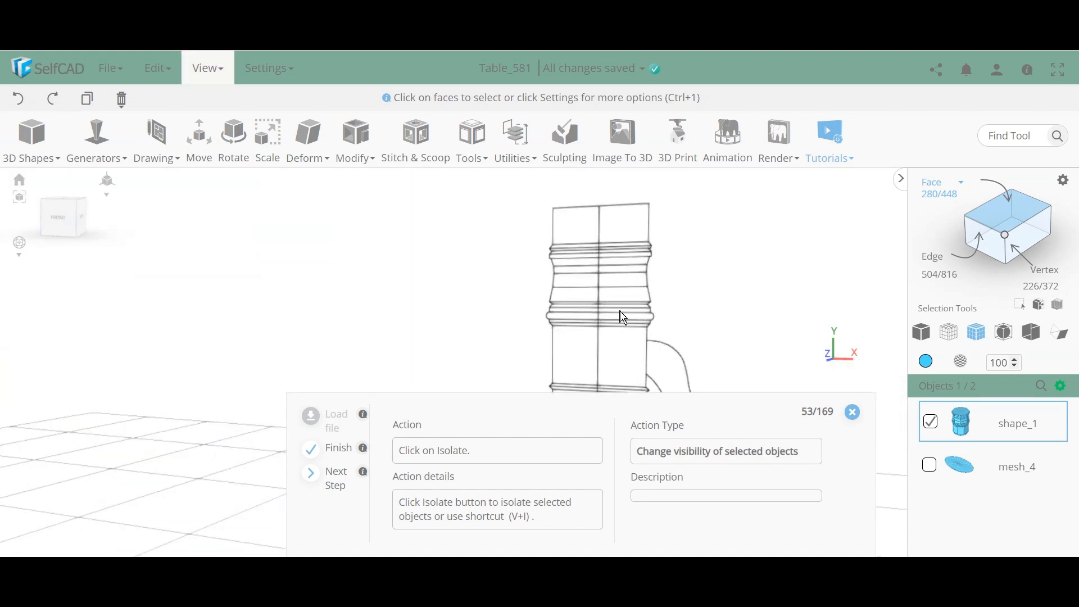
pyautogui.scroll(-6, 611, 266)
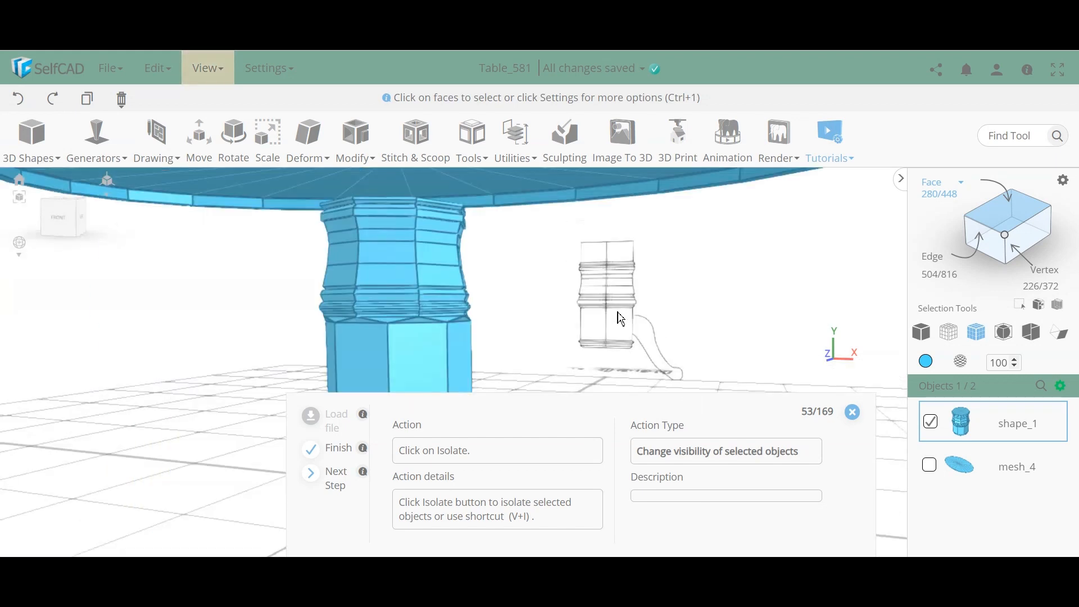
pyautogui.moveTo(398, 351); pyautogui.dragTo(538, 400)
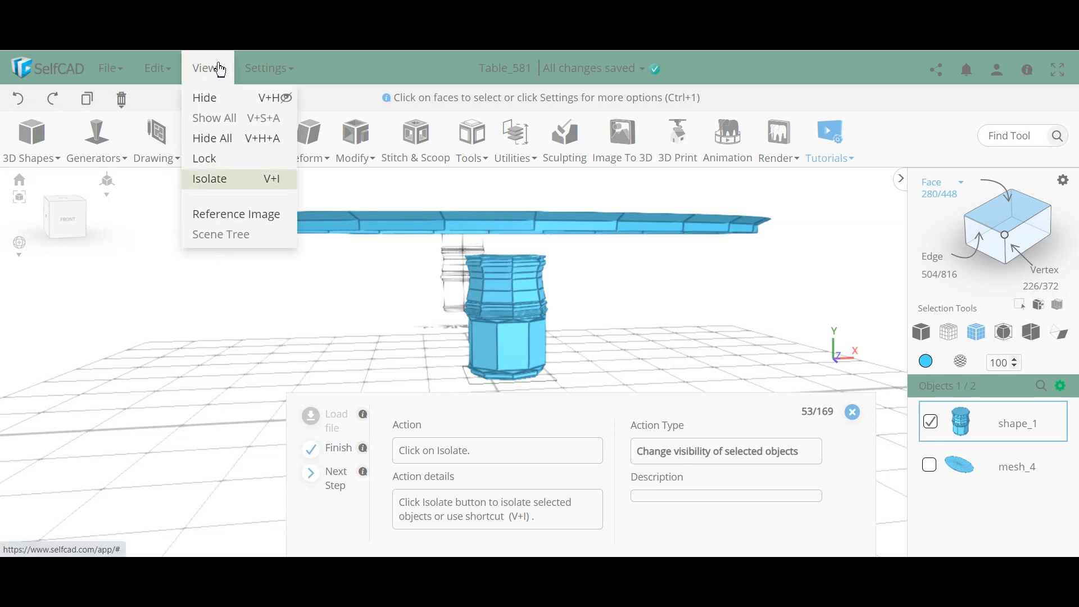
# Step: Isolate pedestal shape_1 so the mesh_4 tabletop is hidden
pyautogui.moveTo(1063, 385)
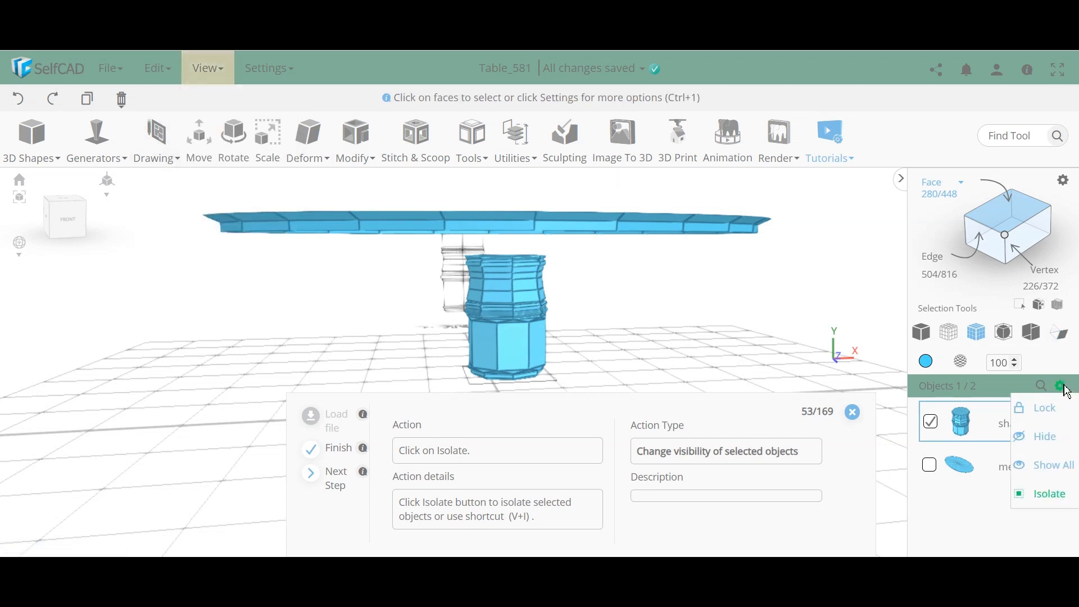
pyautogui.click(1065, 503)
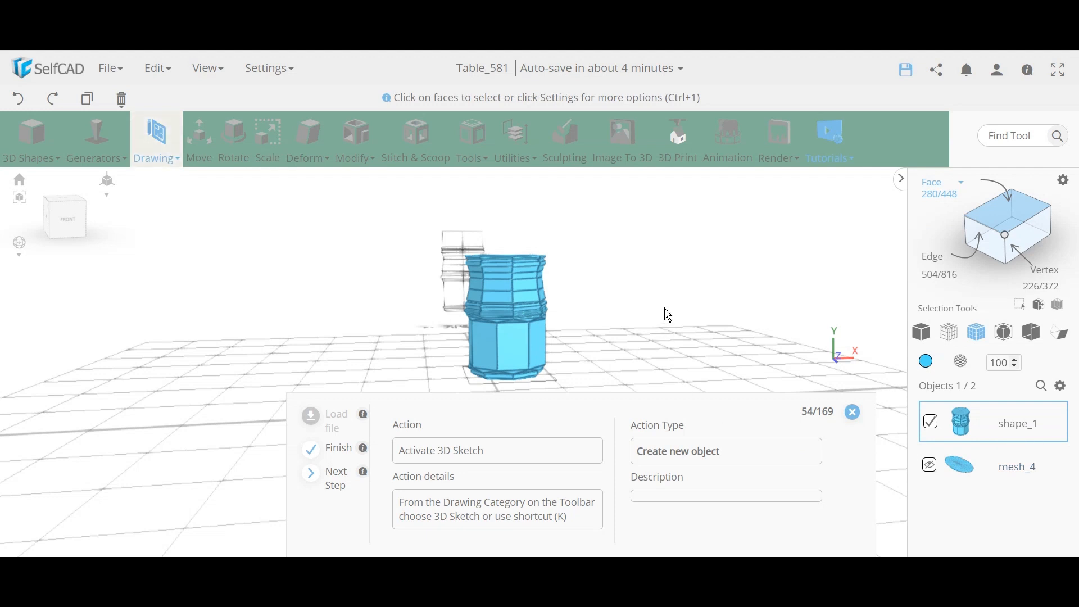
pyautogui.moveTo(664, 307); pyautogui.dragTo(519, 293, button='right')
# Step: Start the 3D Sketch tool from the Drawing tools list
pyautogui.click(162, 136)
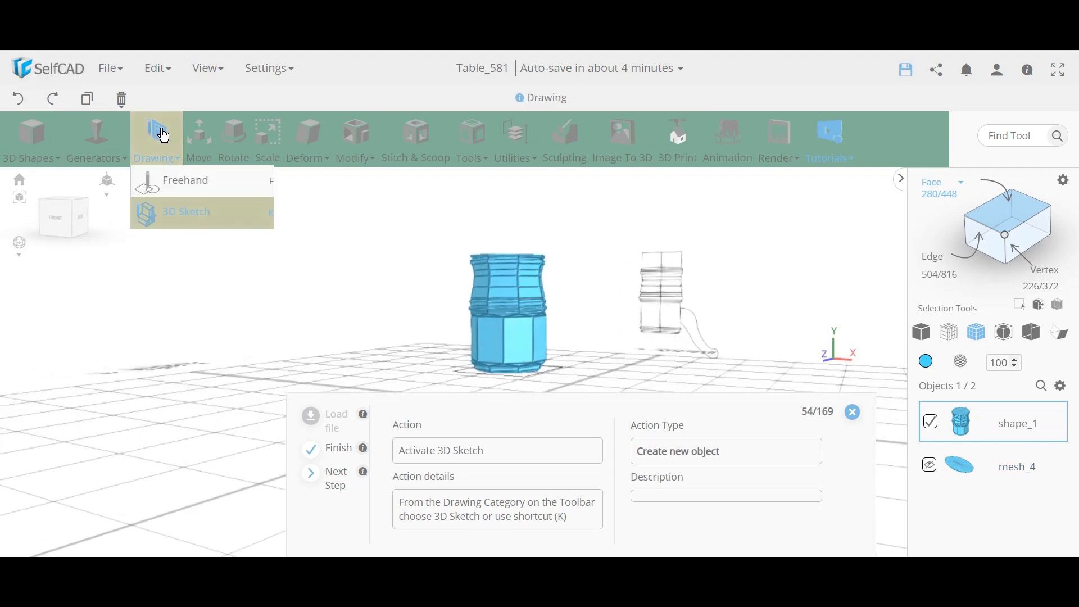
pyautogui.click(189, 212)
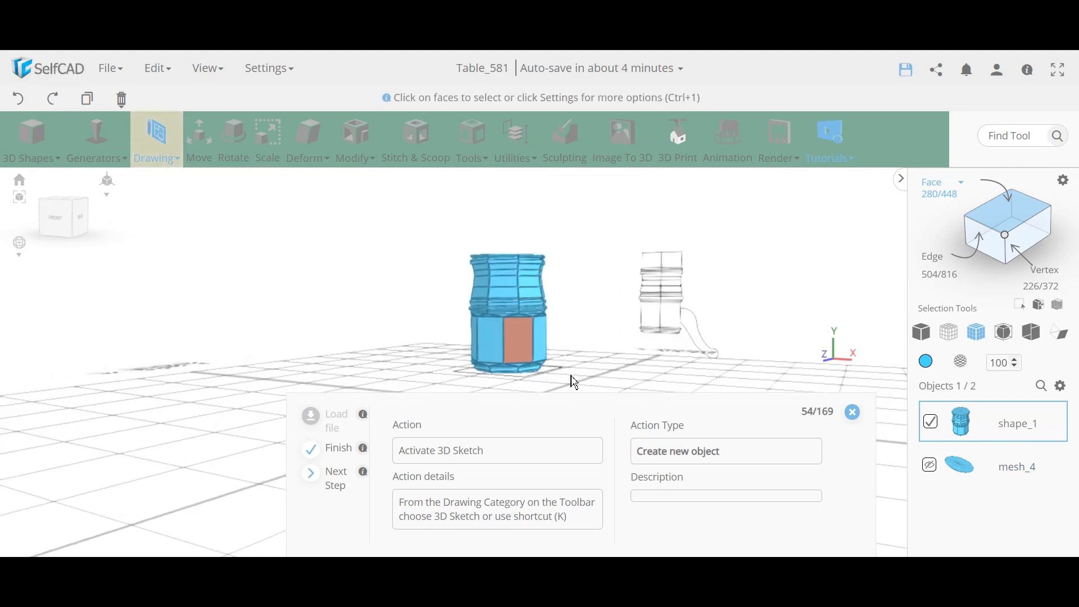
pyautogui.click(158, 138)
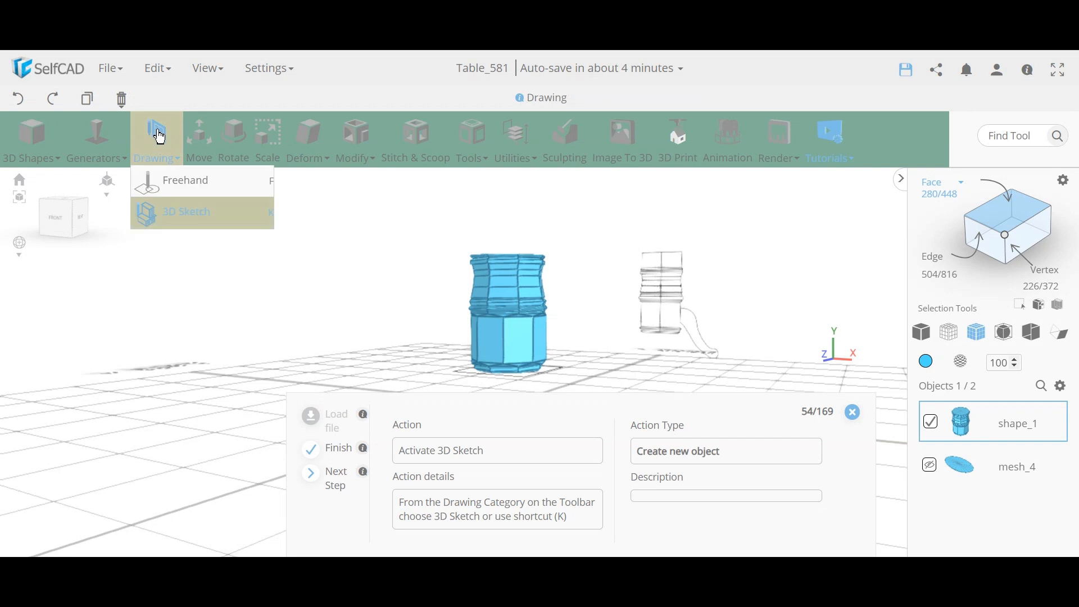
pyautogui.click(192, 223)
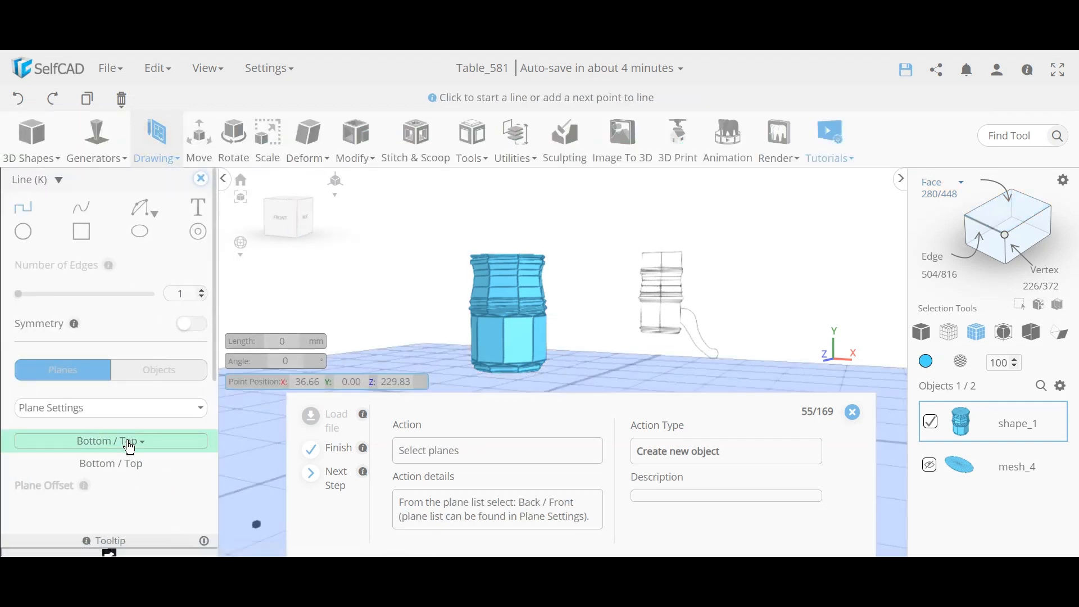
# Step: Enable the Back / Front sketch plane in Plane Settings
pyautogui.click(129, 442)
pyautogui.click(26, 480)
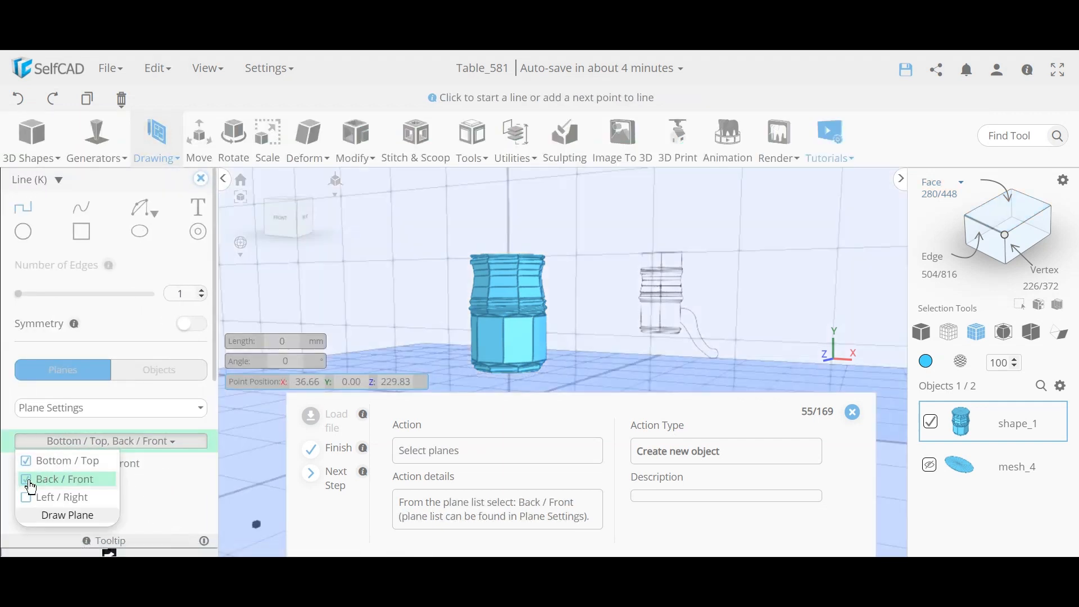
pyautogui.click(176, 479)
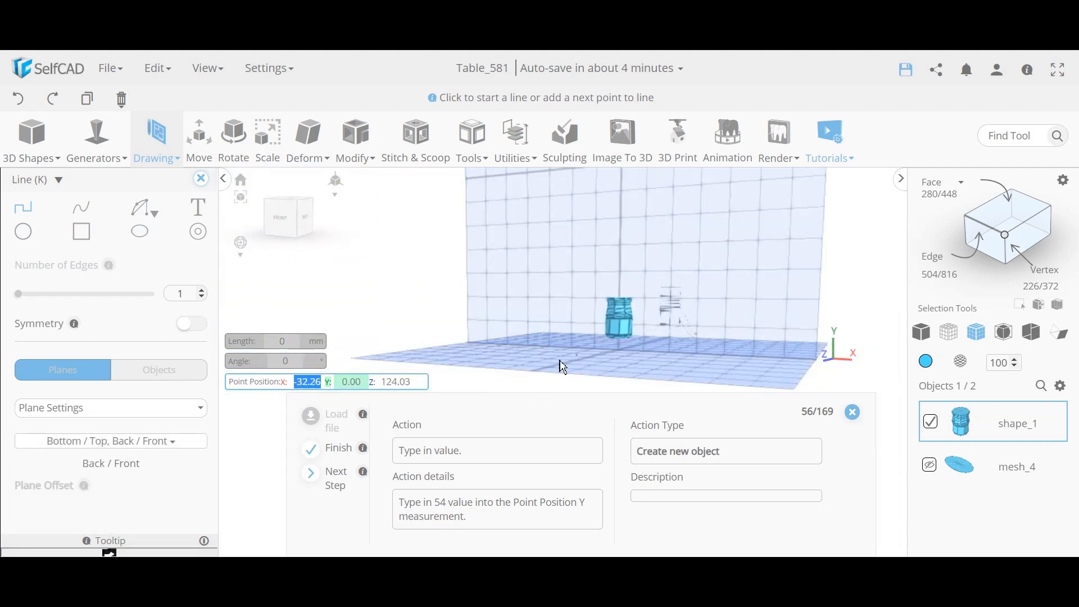
pyautogui.click(150, 408)
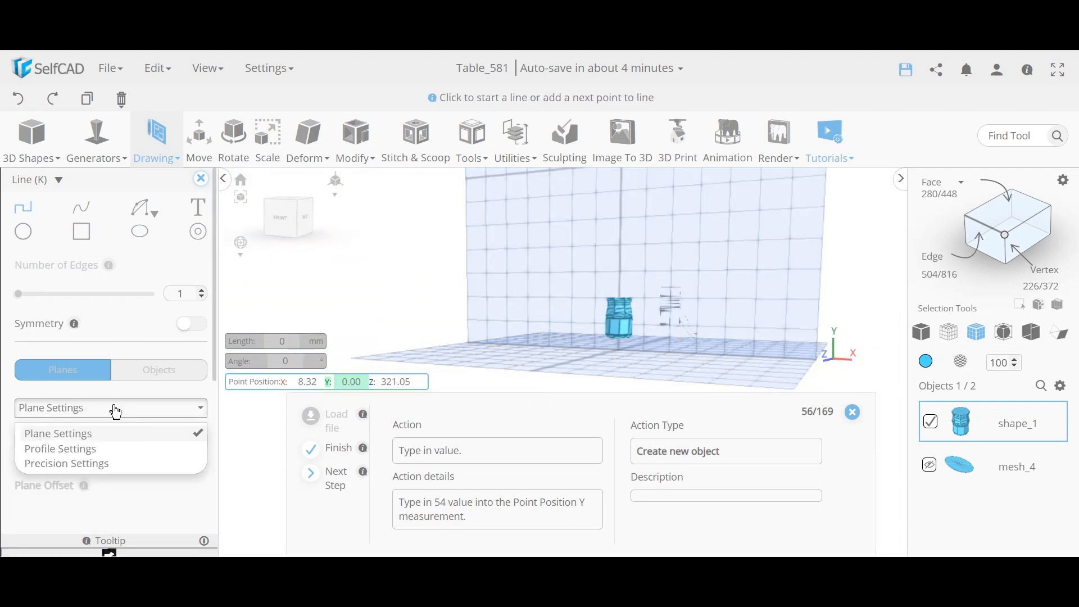
pyautogui.click(139, 401)
pyautogui.click(135, 442)
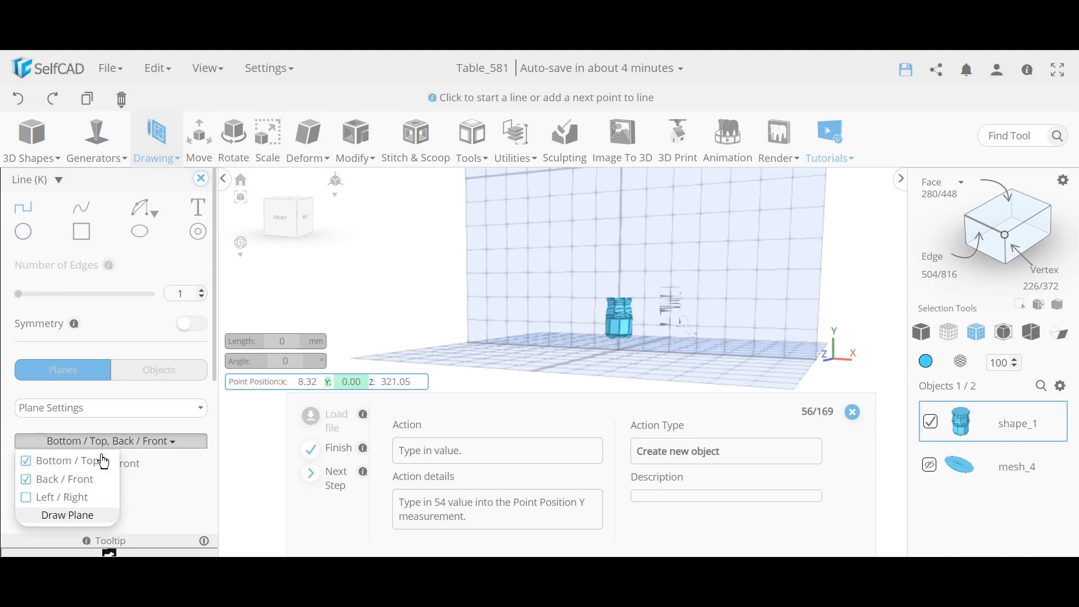
pyautogui.click(147, 442)
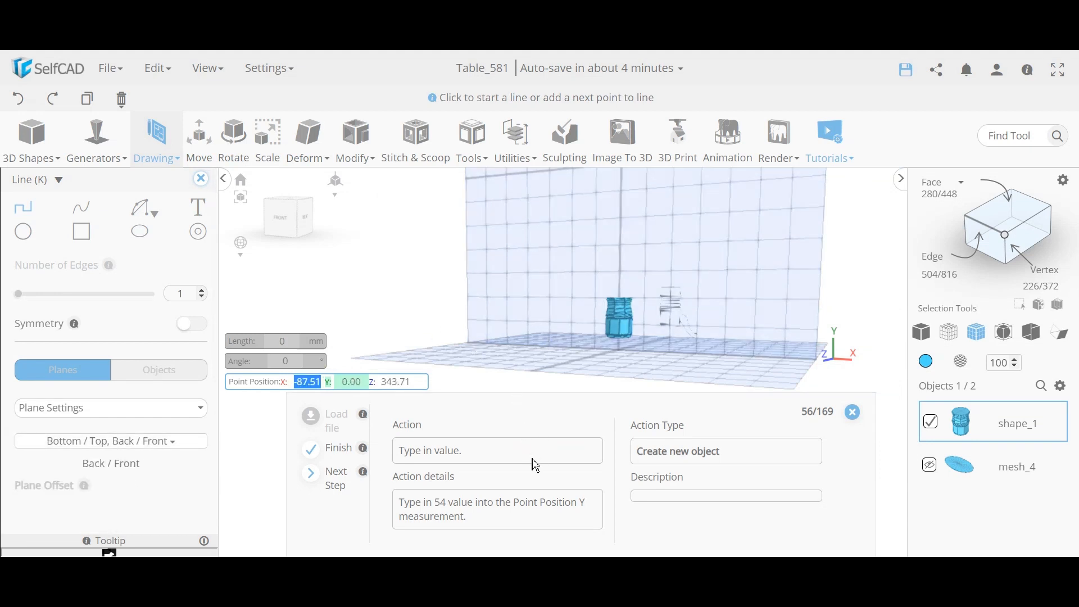
# Step: Set the sketch's starting point to Y 54
pyautogui.click(321, 385)
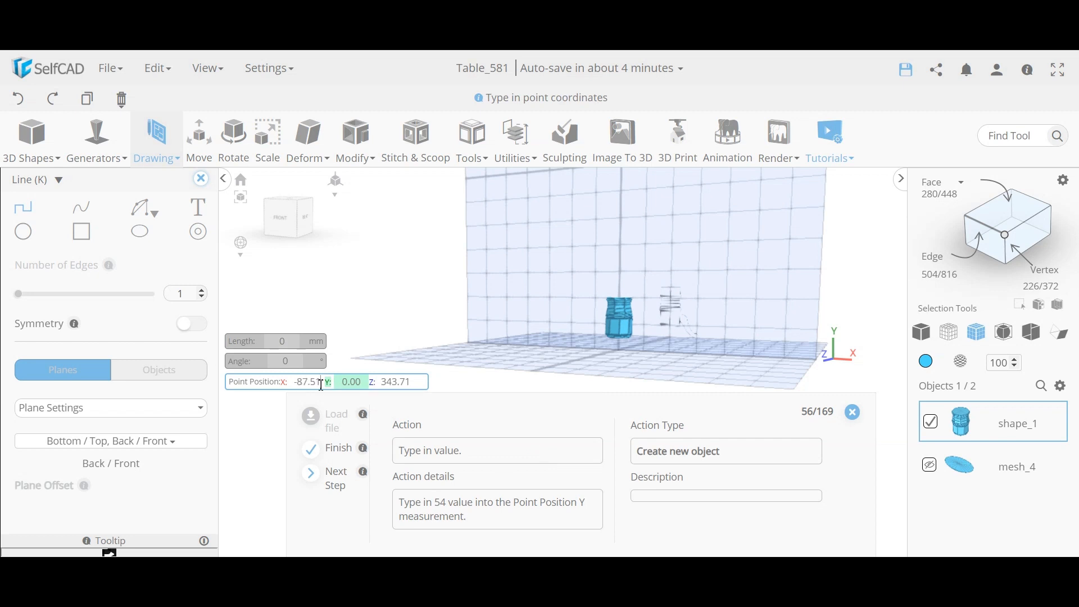
pyautogui.doubleClick(362, 386)
pyautogui.write('54')
pyautogui.press('Return')
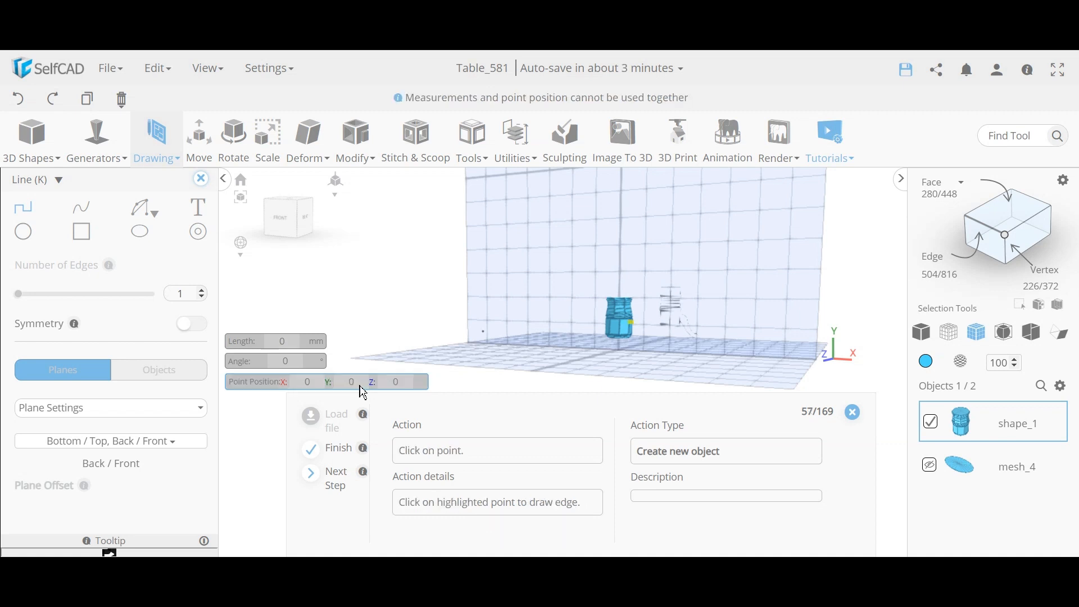
# Step: Zoom in and begin the line at the green snap point beside the pedestal, creating profile_1
pyautogui.scroll(5, 644, 331)
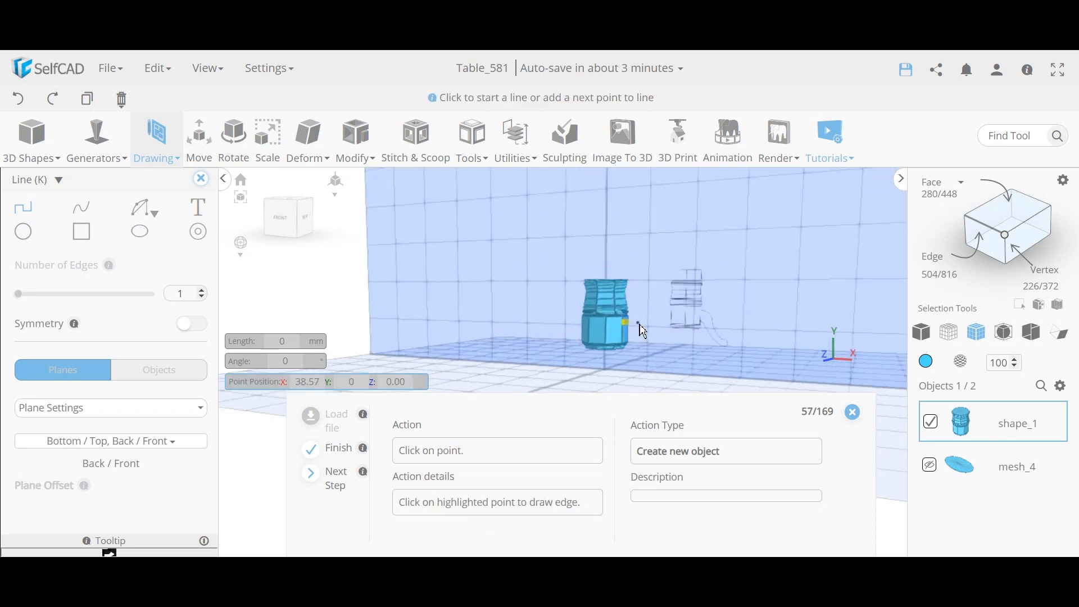
pyautogui.scroll(5, 644, 332)
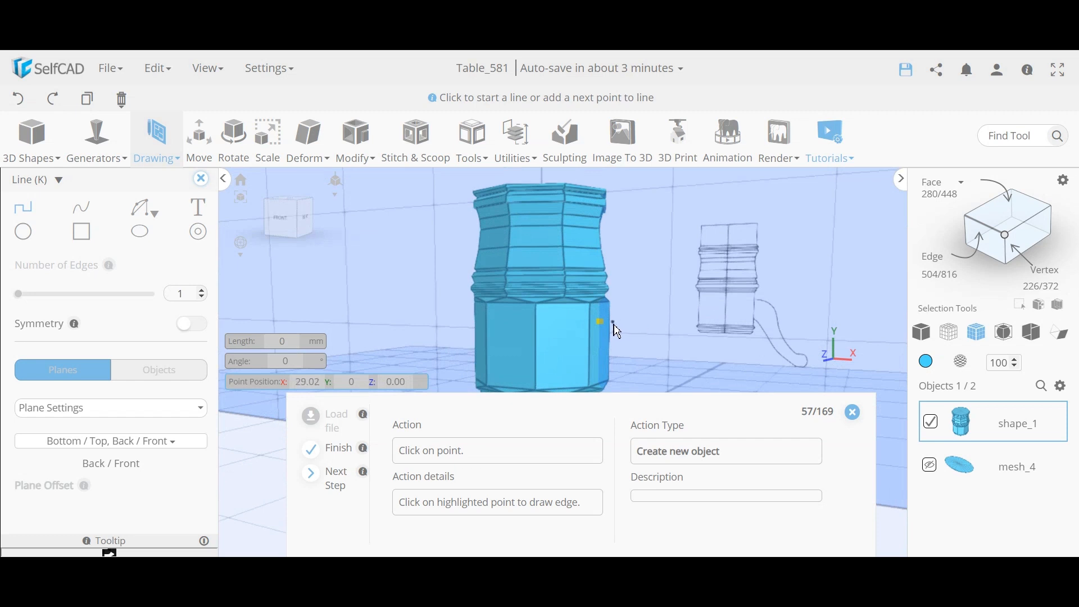
pyautogui.click(602, 368)
pyautogui.scroll(-5, 616, 359)
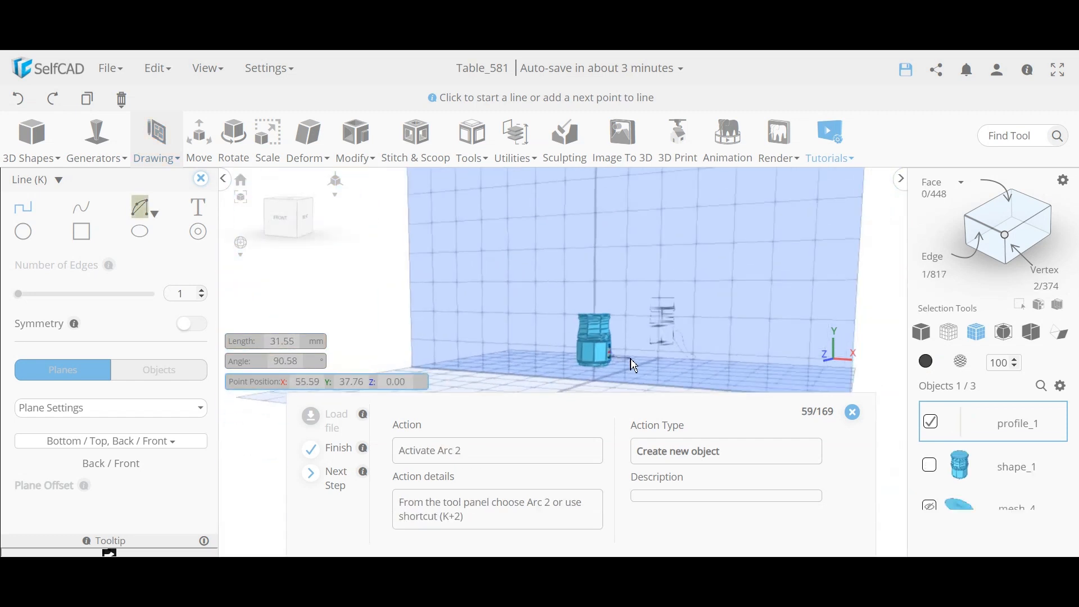
pyautogui.scroll(3, 621, 372)
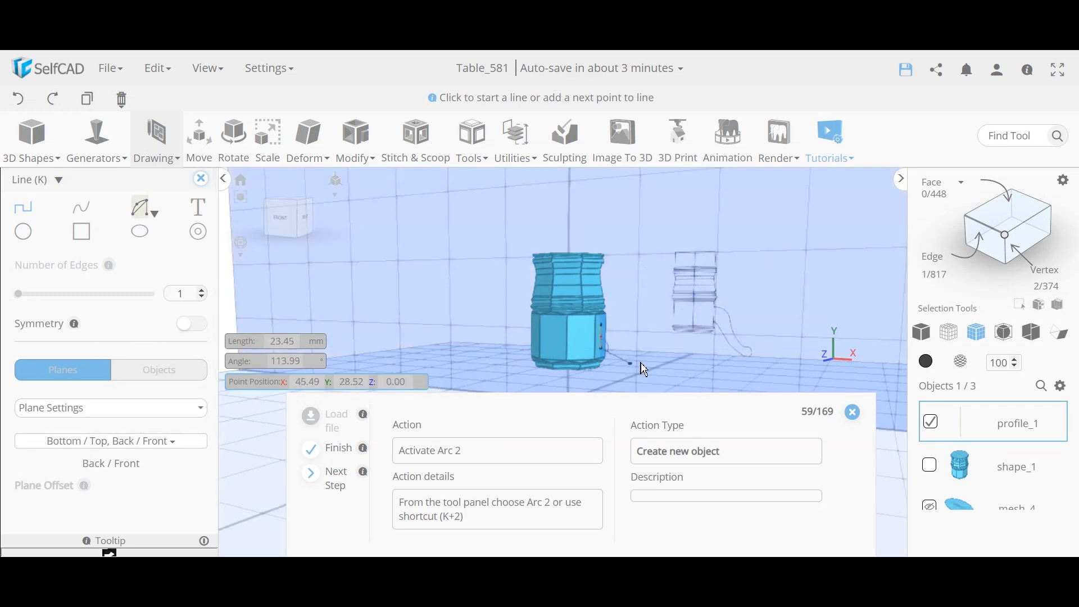
pyautogui.scroll(-5, 640, 359)
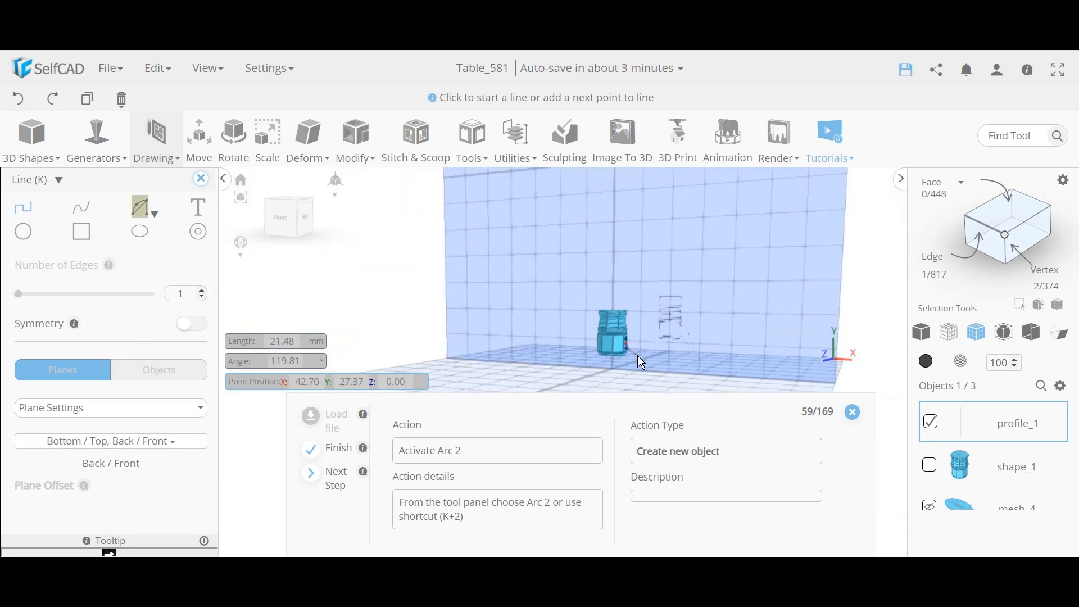
pyautogui.scroll(5, 642, 359)
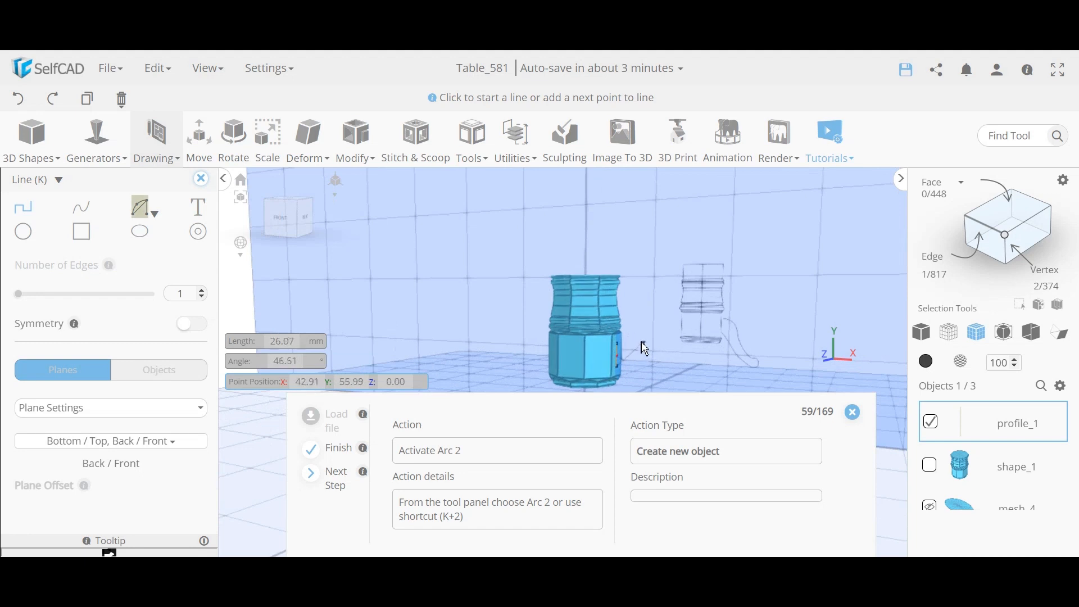
pyautogui.scroll(-4, 644, 349)
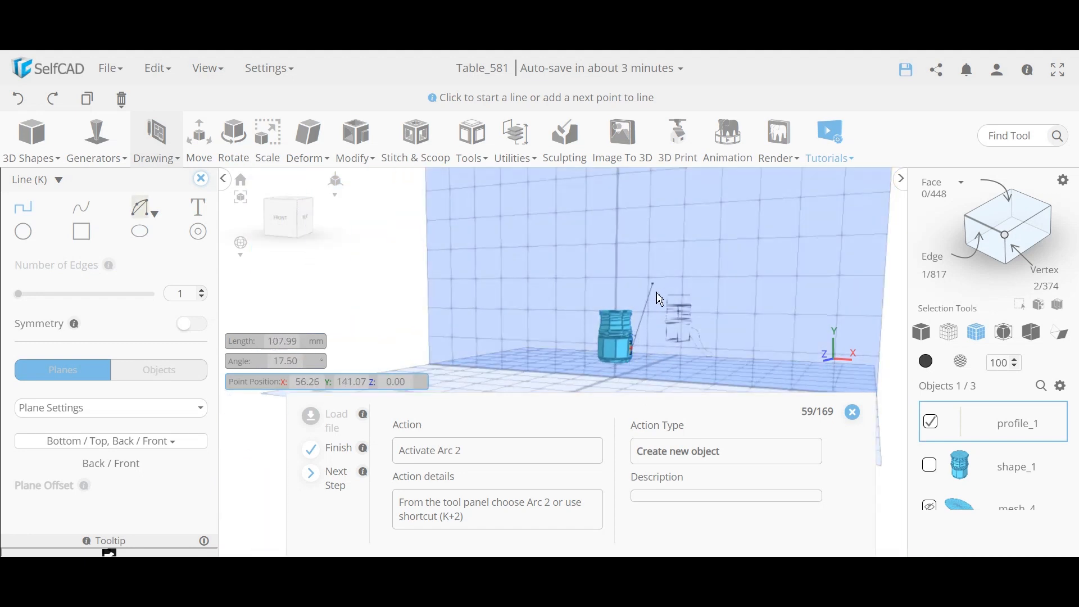
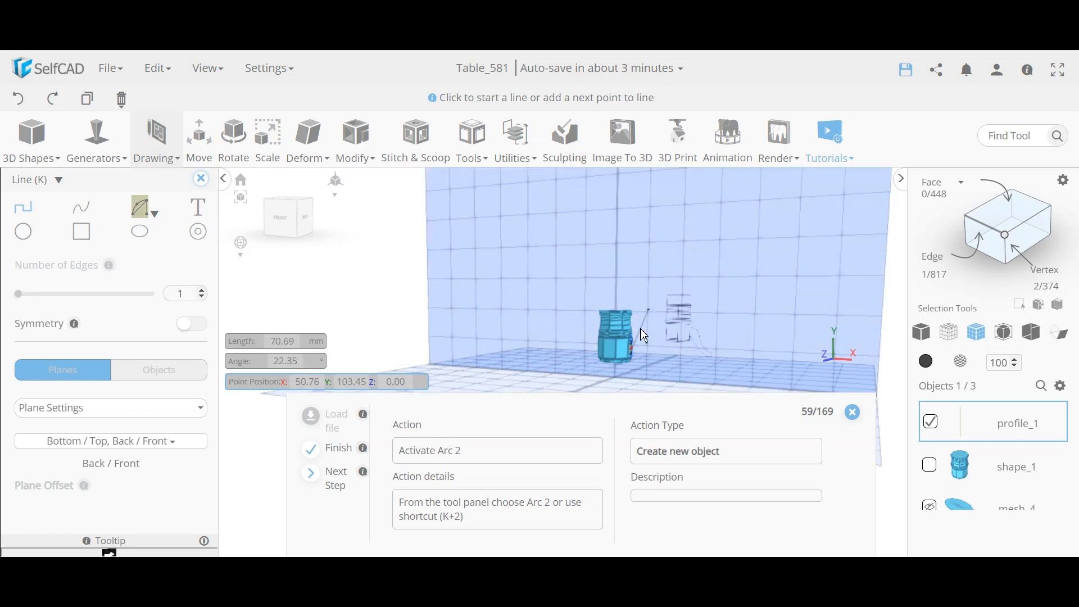
# Step: Zoom and orbit to frame the pedestal, then bring up the Arc tool's drawing styles
pyautogui.scroll(-8, 654, 359)
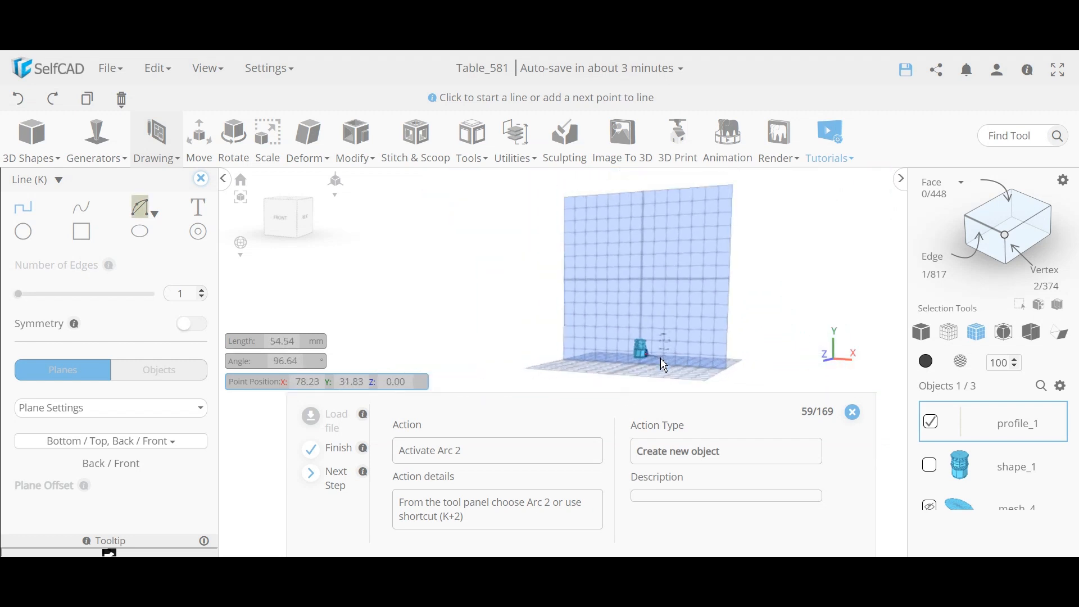
pyautogui.moveTo(489, 316); pyautogui.dragTo(570, 336, button='right')
pyautogui.scroll(8, 667, 339)
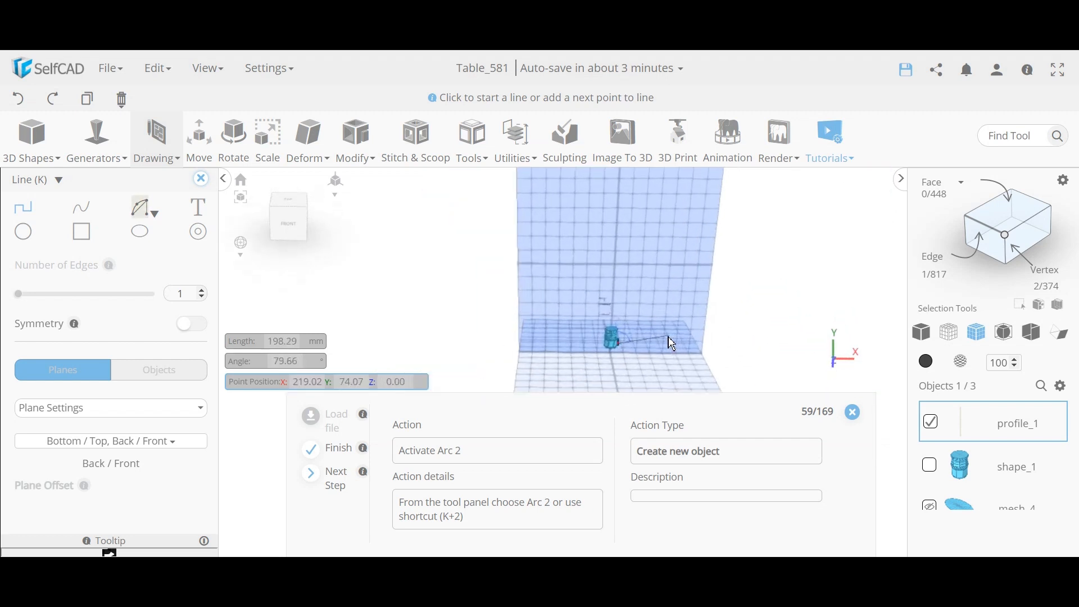
pyautogui.click(144, 209)
# Step: Draw the first Arc 2 leg curves from the pedestal's base, giving one a bulge of 0.2
pyautogui.click(141, 255)
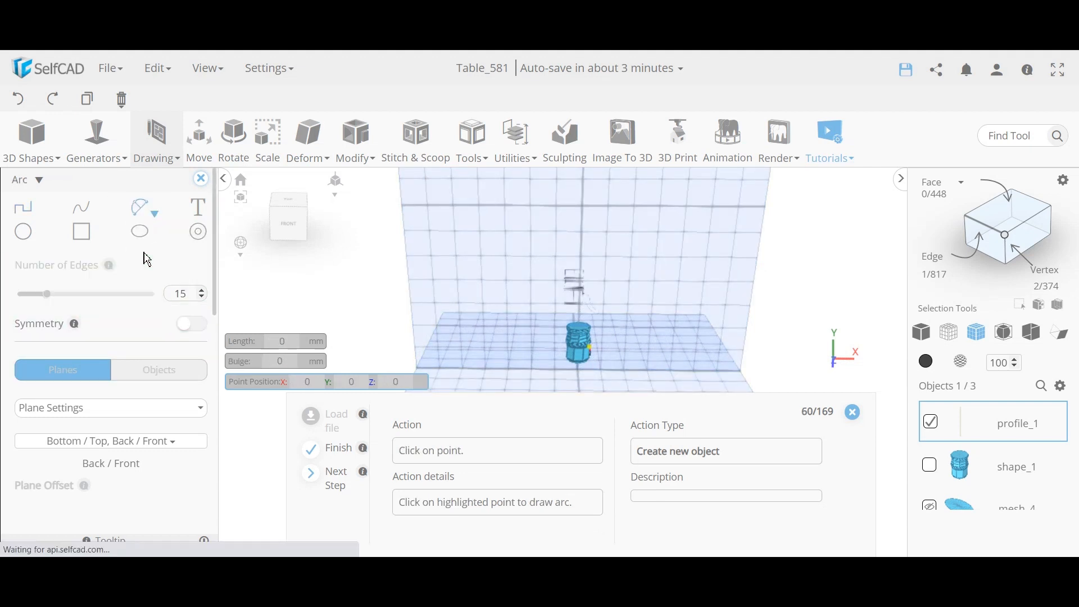
pyautogui.click(590, 350)
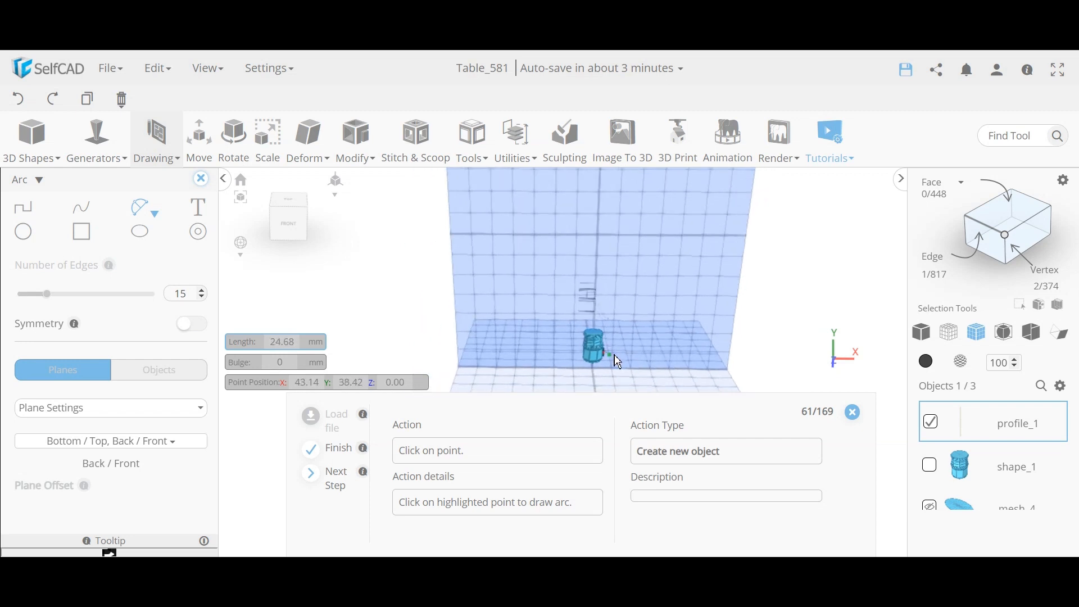
pyautogui.click(618, 361)
pyautogui.scroll(5, 620, 369)
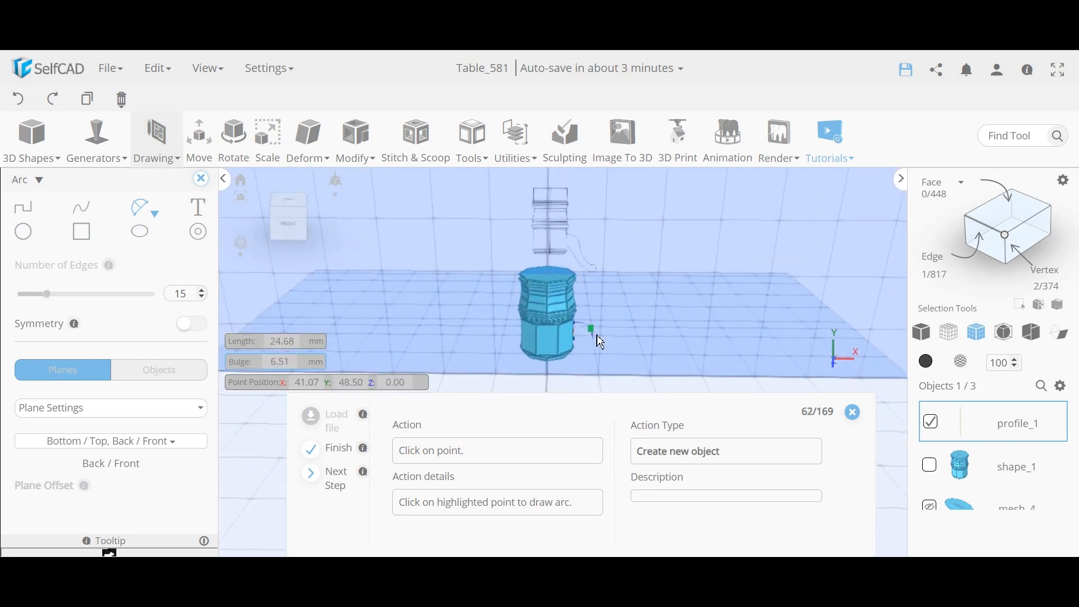
pyautogui.click(596, 335)
pyautogui.click(595, 340)
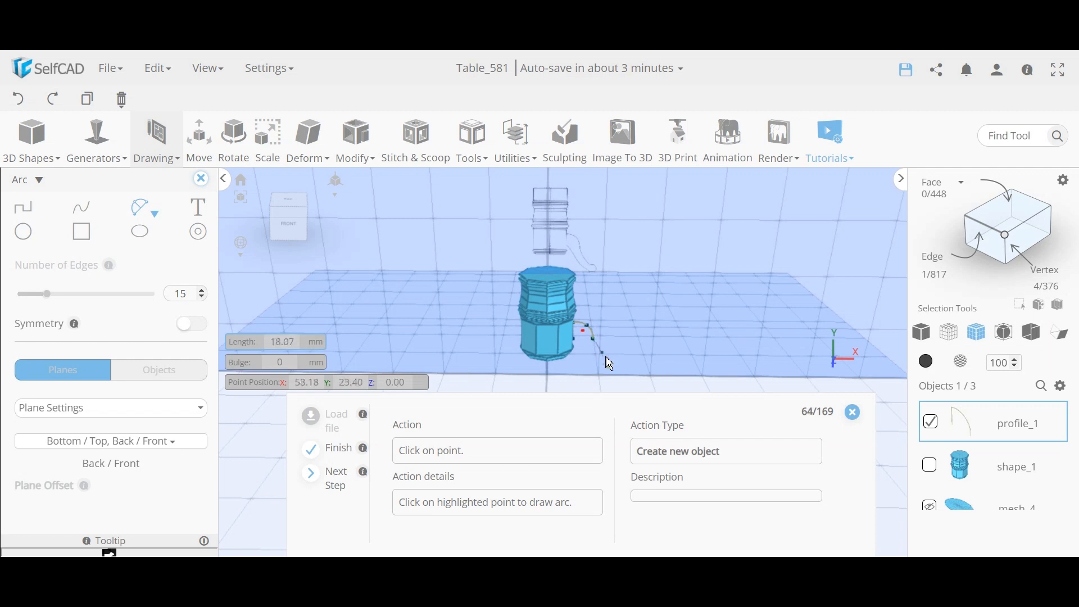
pyautogui.click(611, 365)
pyautogui.click(604, 367)
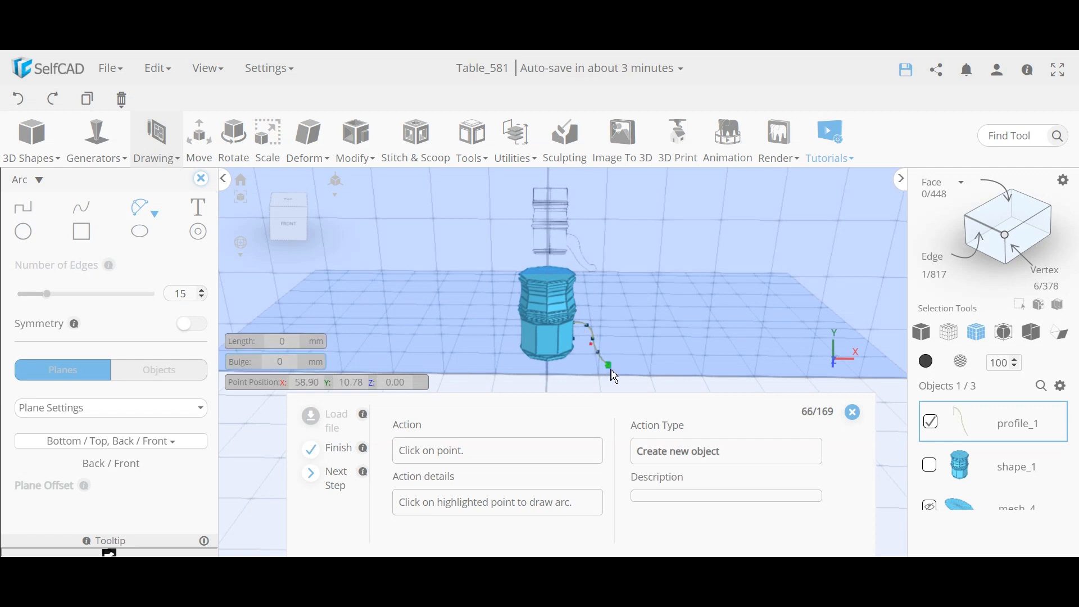
pyautogui.click(613, 369)
pyautogui.click(627, 374)
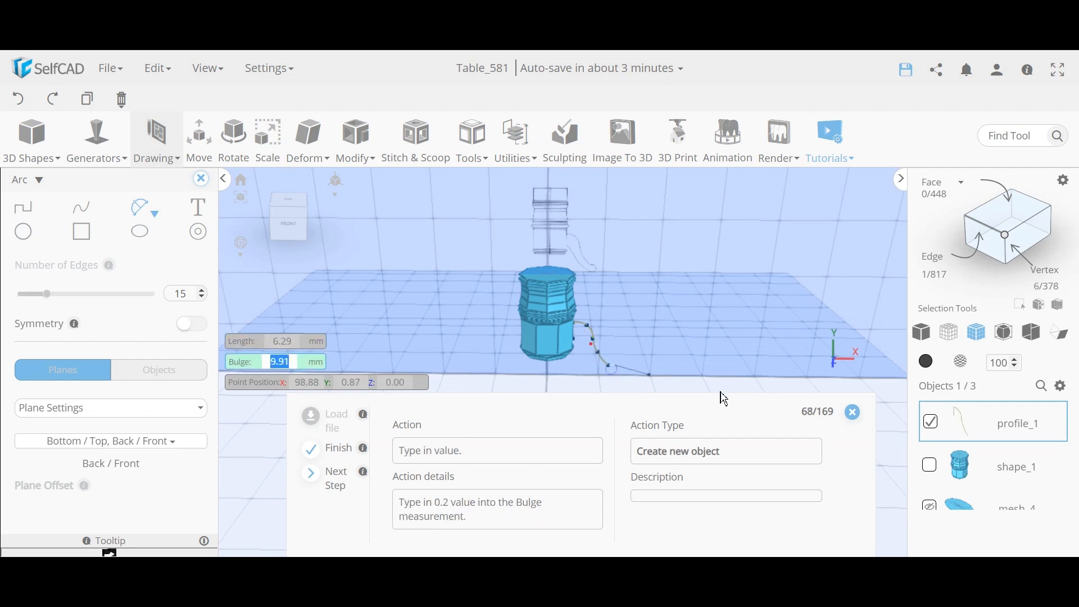
pyautogui.scroll(-3, 716, 378)
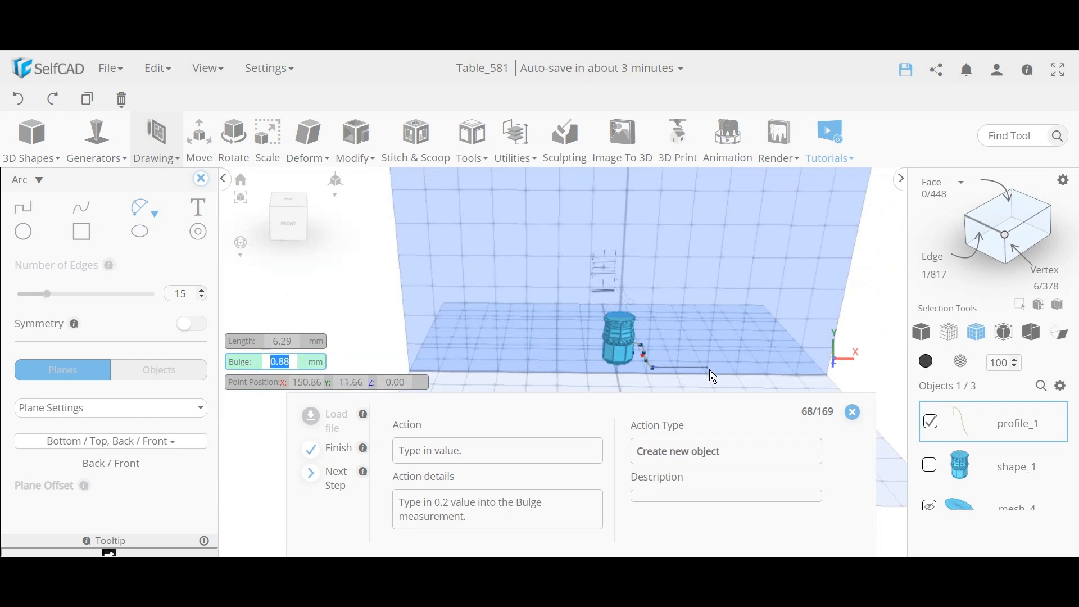
pyautogui.write('0.2')
pyautogui.press('Return')
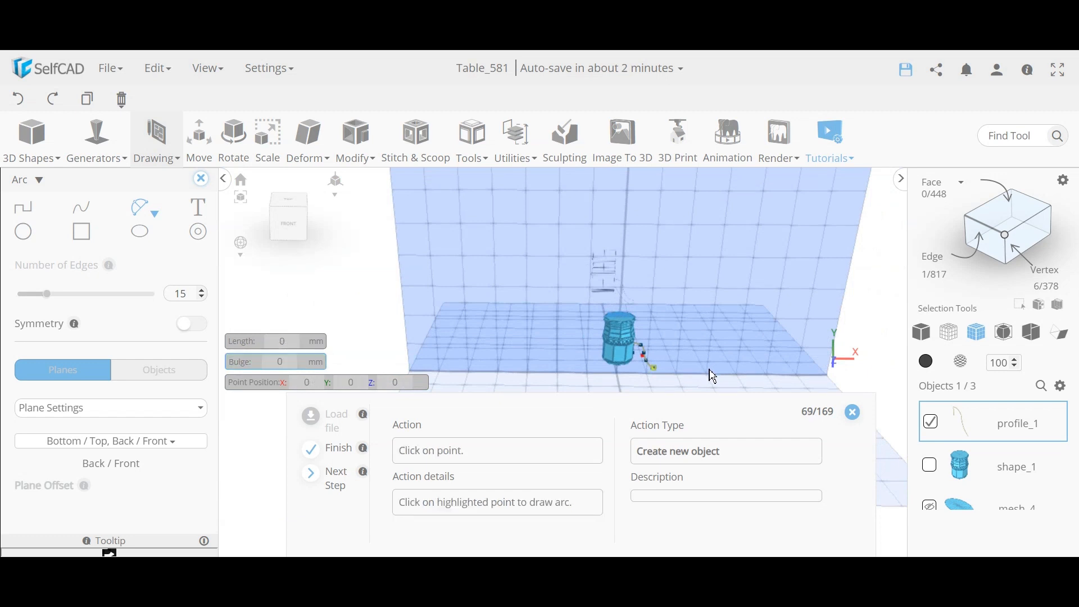
# Step: Continue the arcs down to ground level, placing a point at Y 0
pyautogui.click(655, 369)
pyautogui.click(660, 379)
pyautogui.scroll(4, 655, 373)
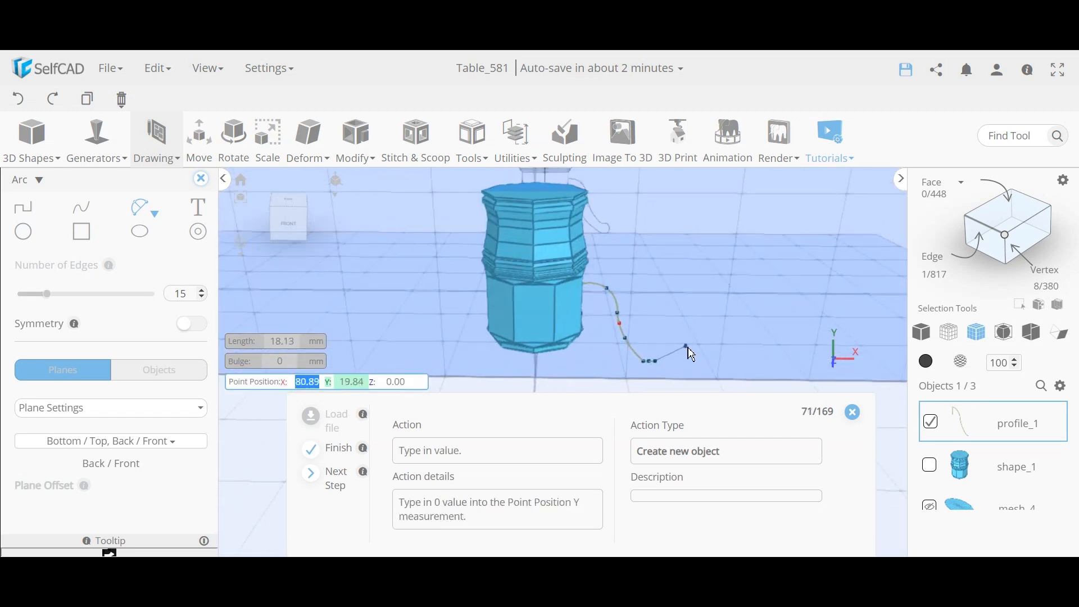
pyautogui.press('Tab')
pyautogui.write('0')
pyautogui.press('Return')
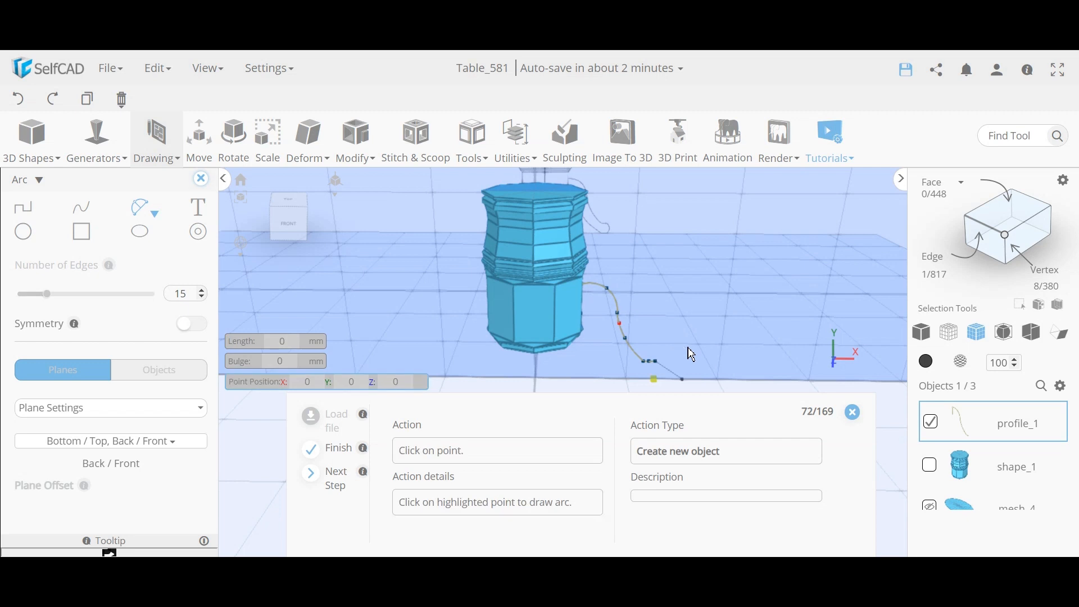
pyautogui.click(654, 379)
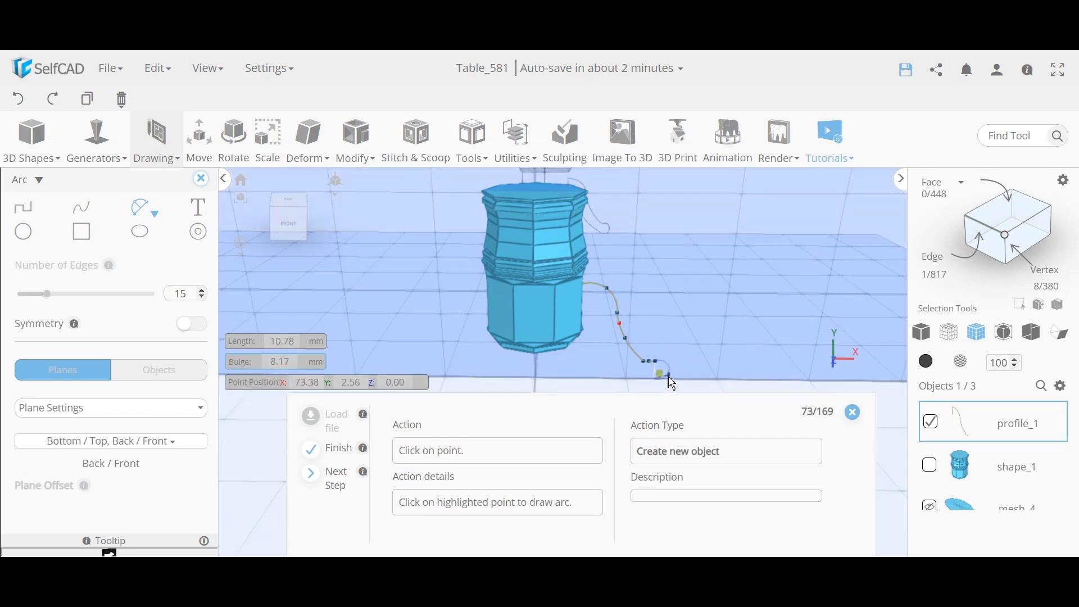
pyautogui.click(672, 383)
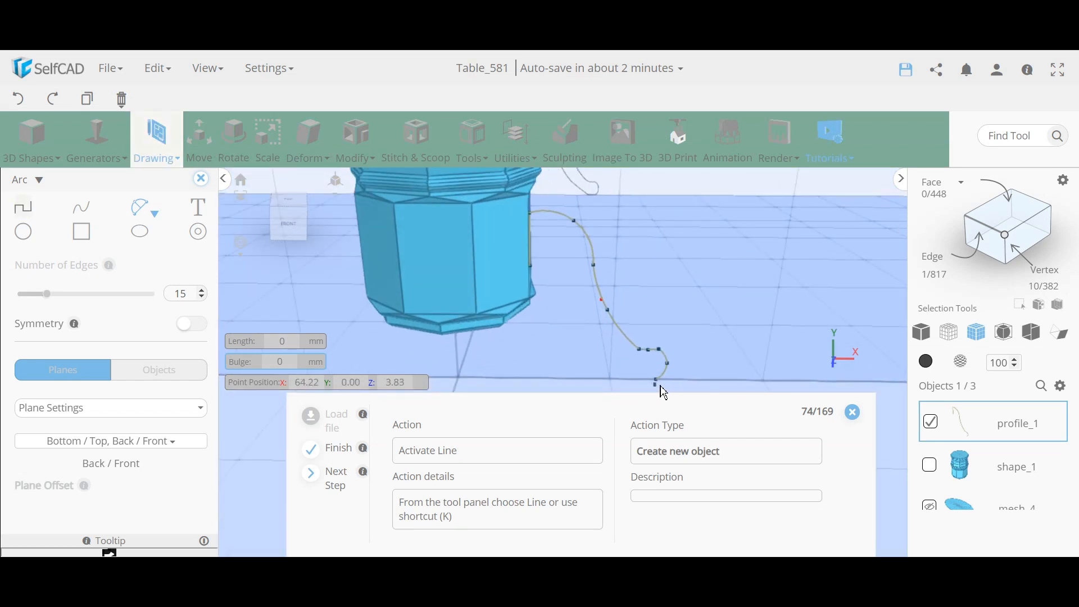
pyautogui.scroll(-10, 663, 389)
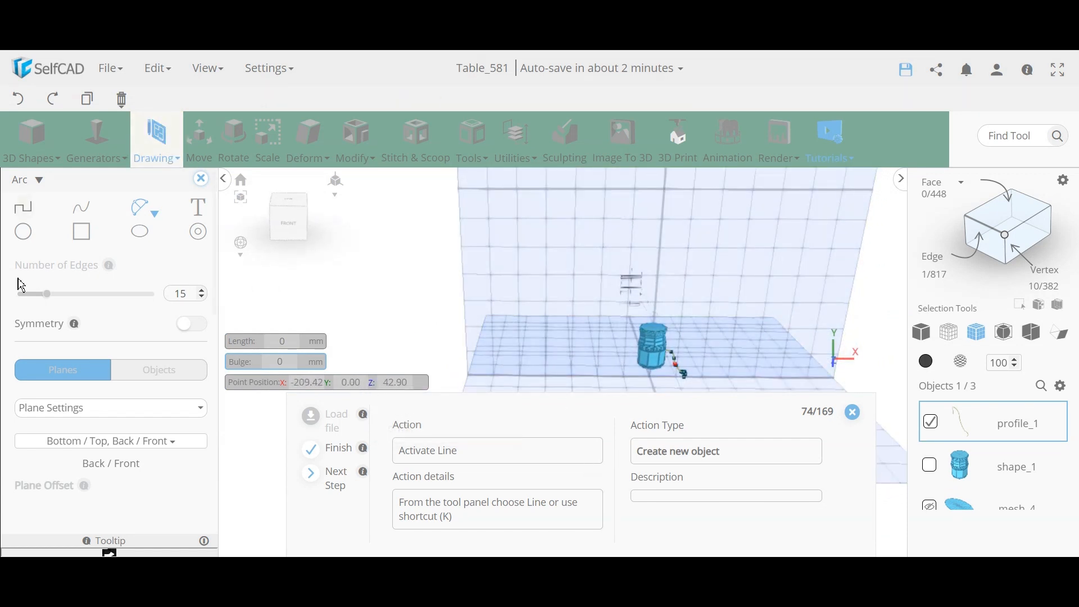
# Step: Draw a short flat foot line at Y 0 from the curve's end
pyautogui.click(22, 208)
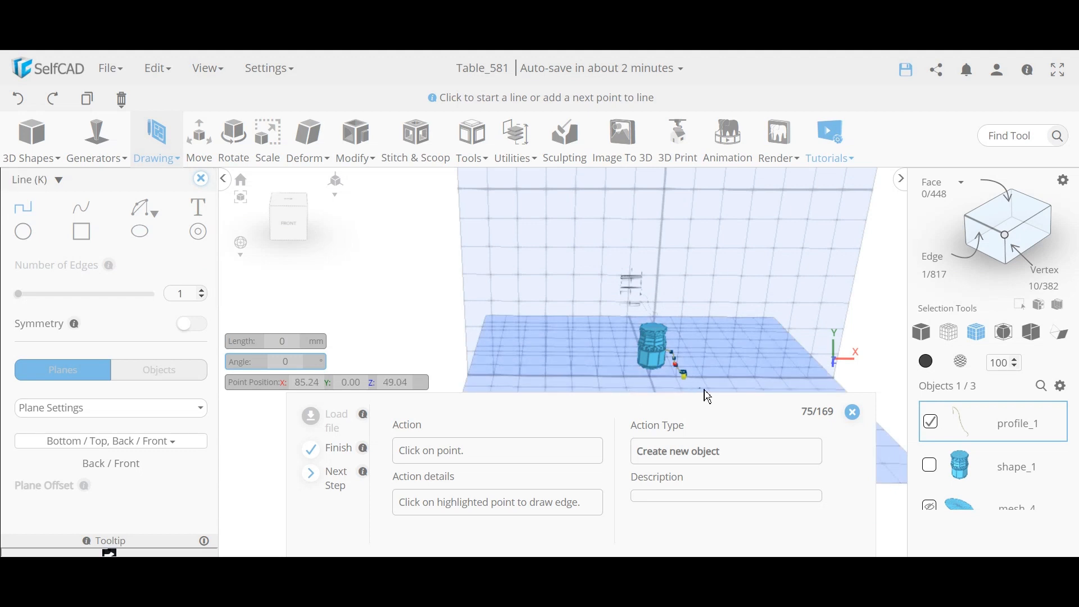
pyautogui.scroll(5, 680, 375)
pyautogui.scroll(2, 683, 382)
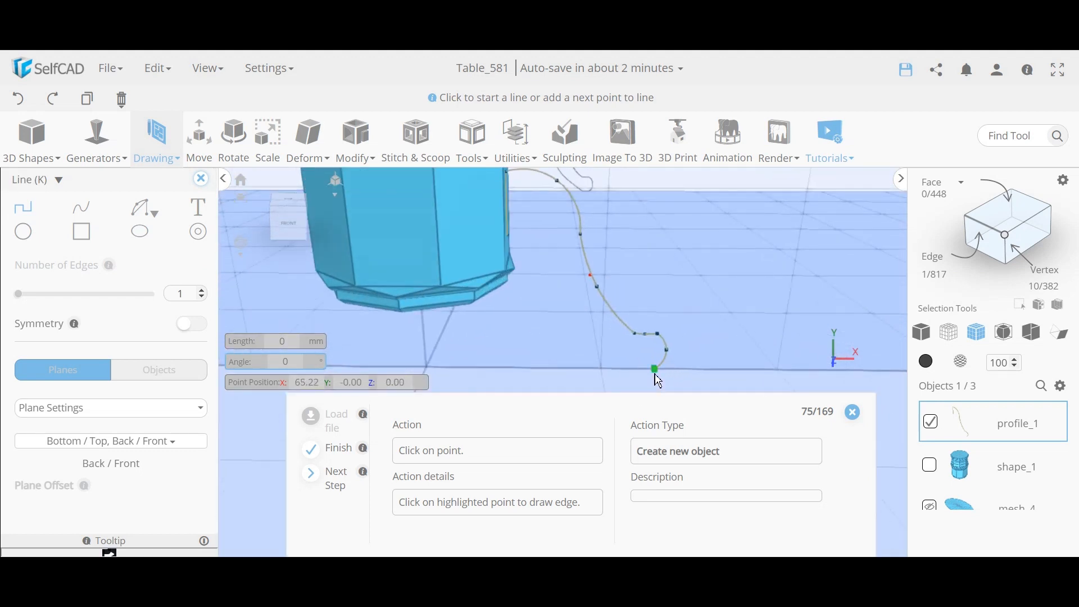
pyautogui.click(654, 373)
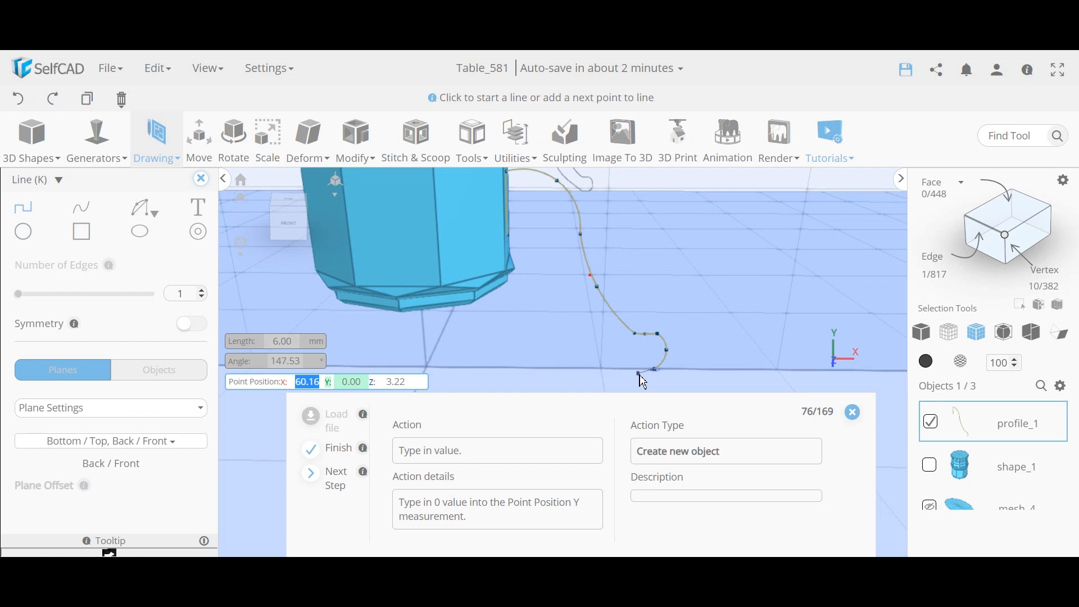
pyautogui.press('Tab')
pyautogui.write('0')
pyautogui.press('Return')
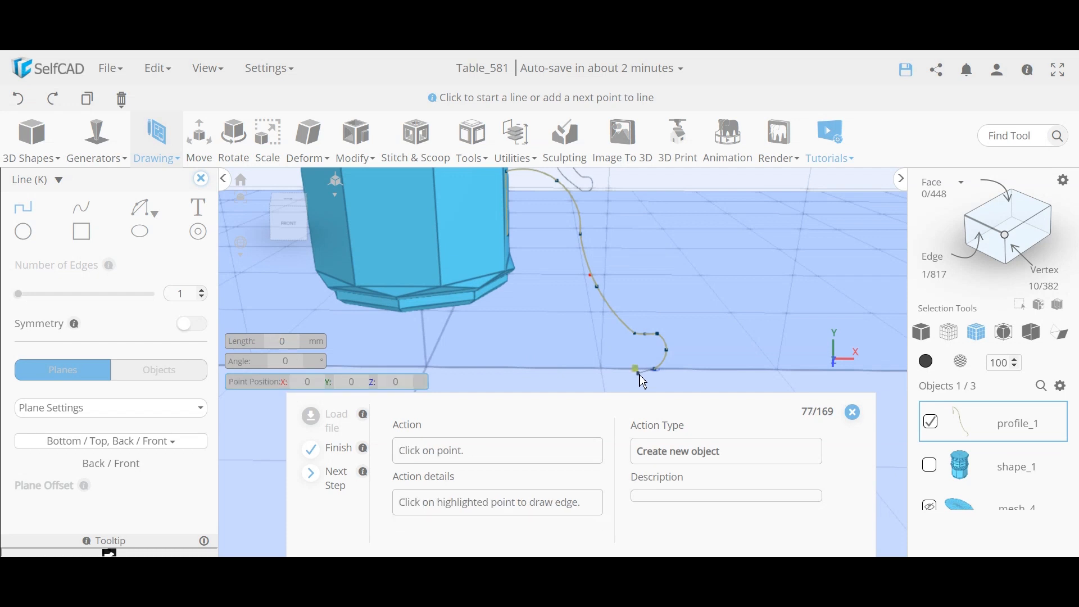
pyautogui.click(639, 373)
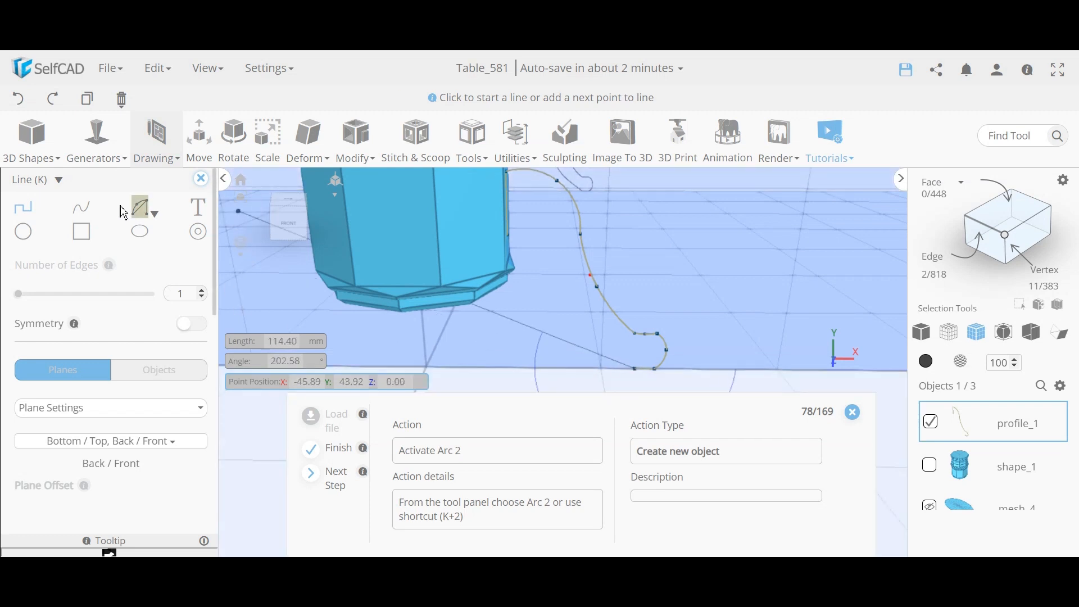
# Step: Draw a returning Arc 2 curve from the foot back up to the pedestal's side
pyautogui.click(138, 211)
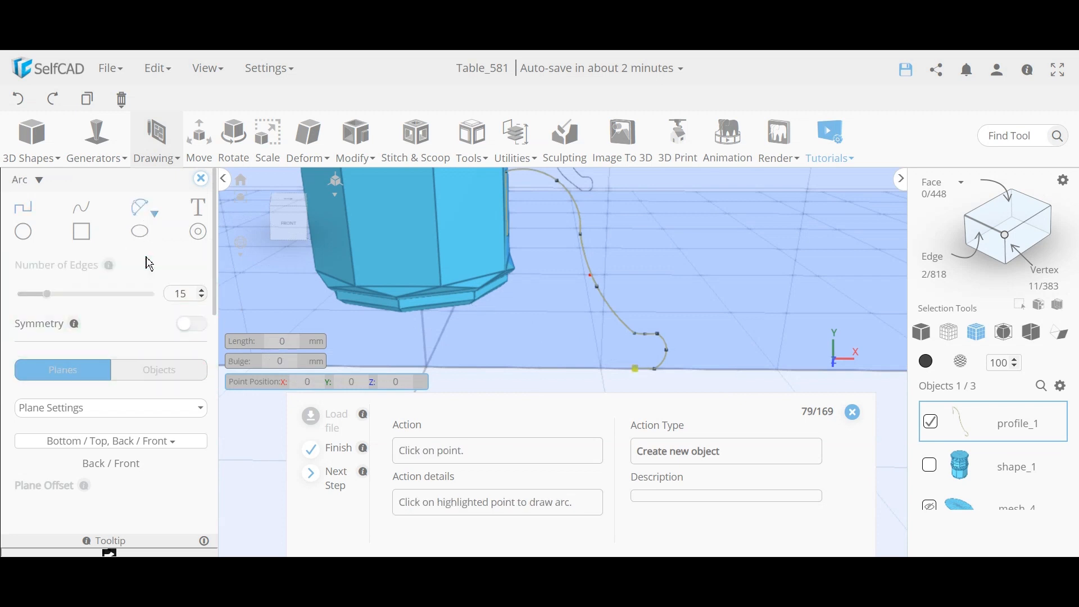
pyautogui.click(637, 369)
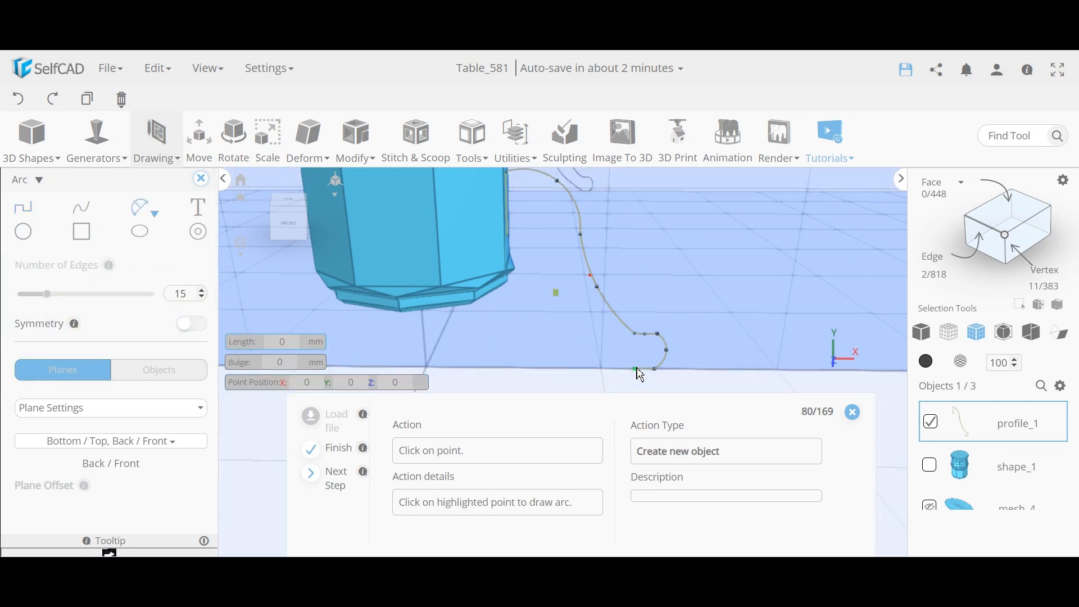
pyautogui.click(557, 294)
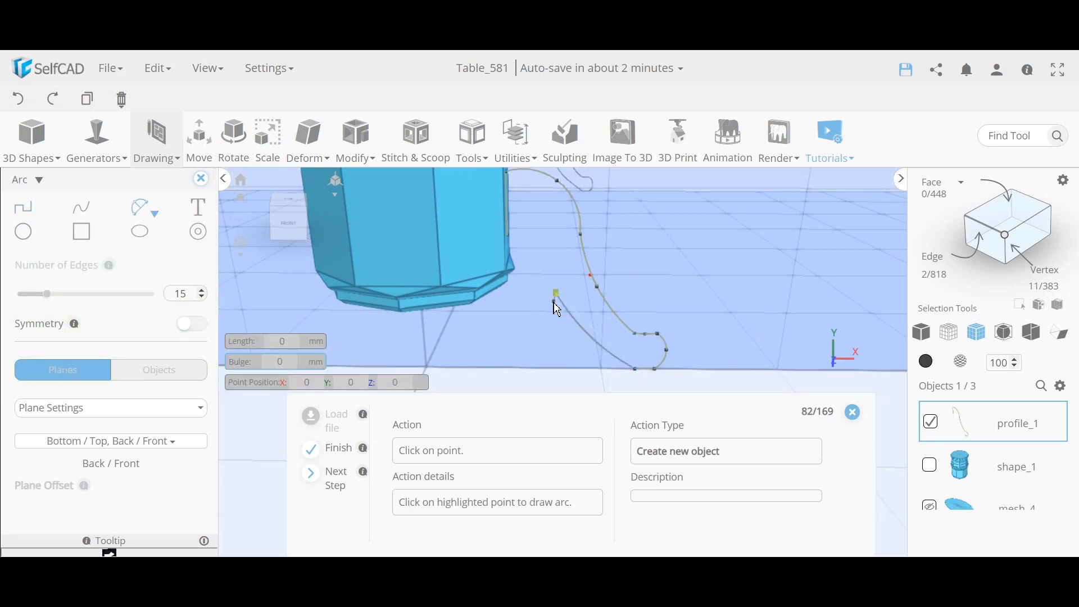
pyautogui.click(556, 294)
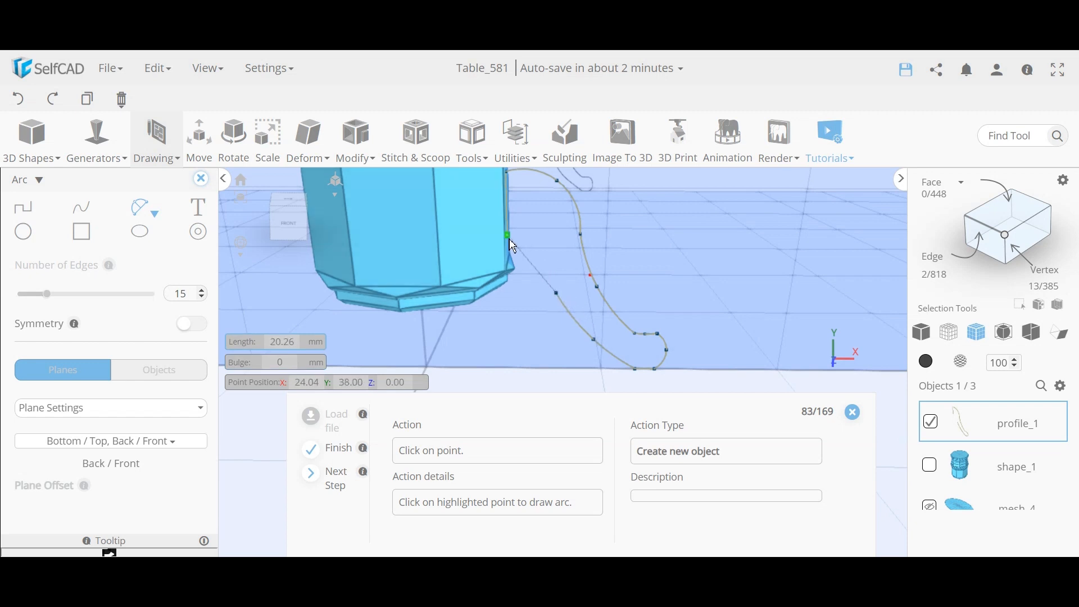
pyautogui.click(538, 264)
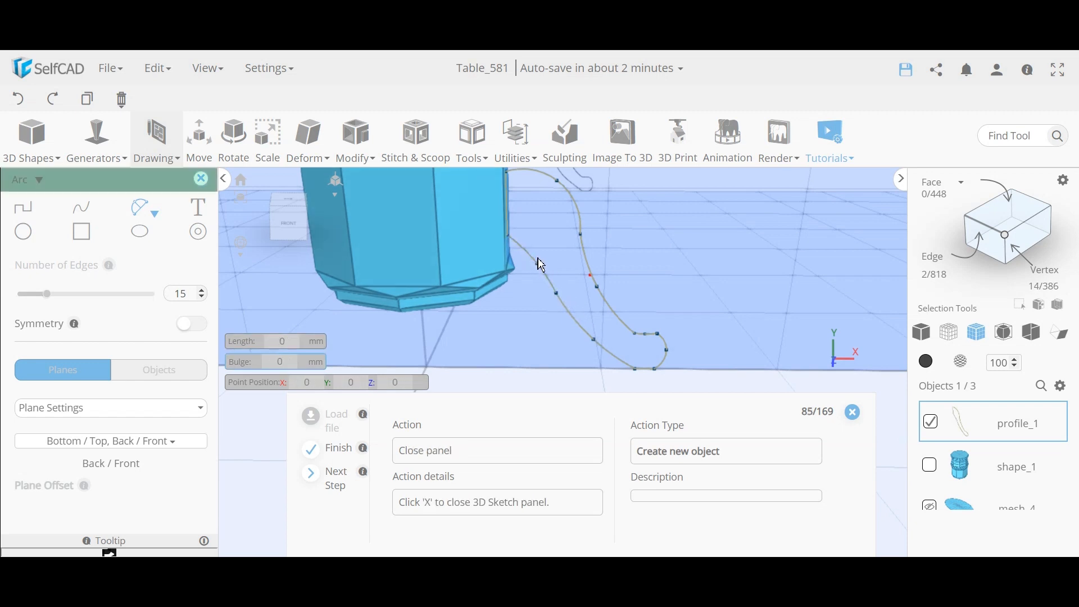
pyautogui.scroll(-5, 548, 294)
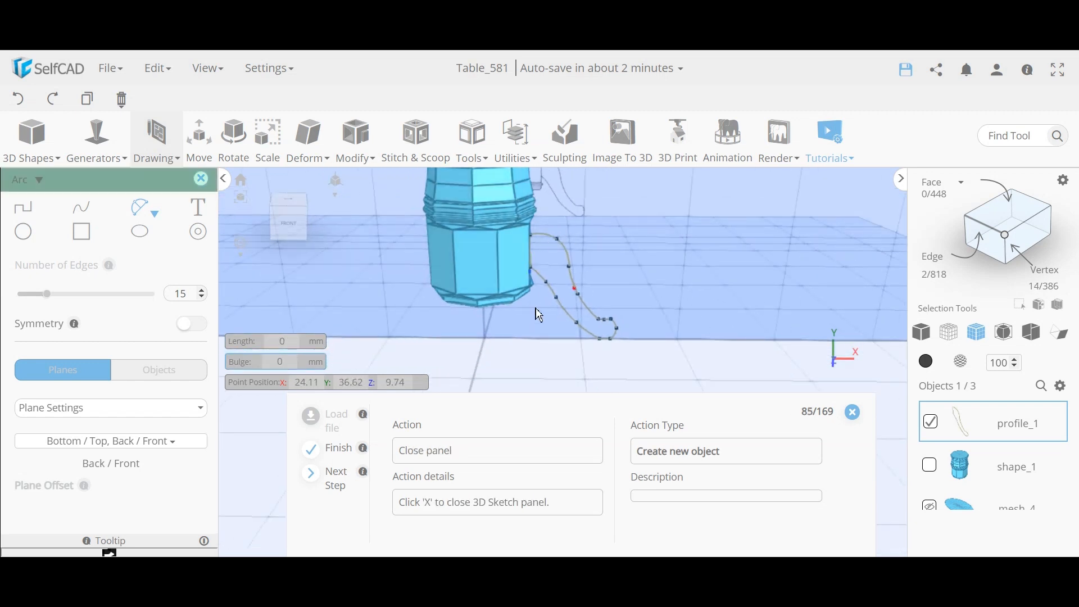
# Step: Finish the sketch, orbit around the leg profile, and start Revolve from Tools
pyautogui.click(201, 180)
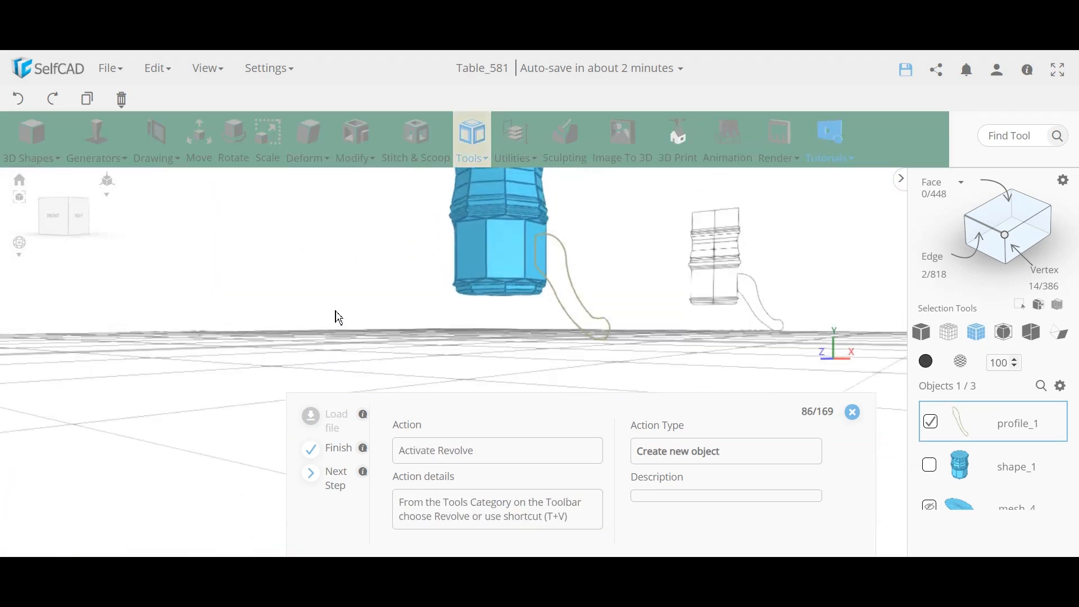
pyautogui.moveTo(339, 317); pyautogui.dragTo(480, 354, button='right')
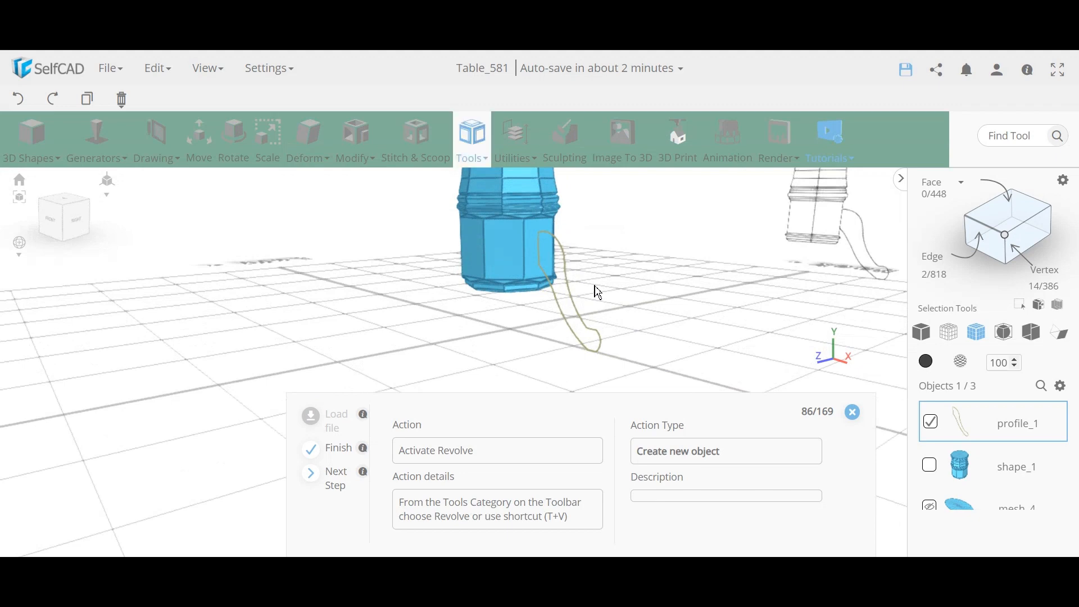
pyautogui.moveTo(598, 292); pyautogui.dragTo(691, 281, button='right')
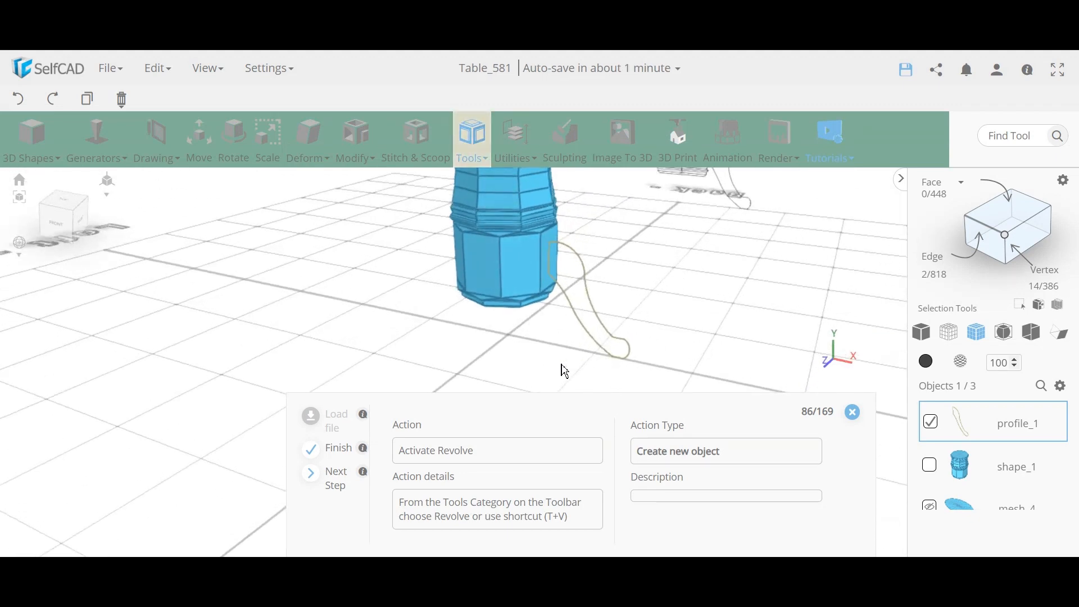
pyautogui.moveTo(563, 368); pyautogui.dragTo(39, 354, button='right')
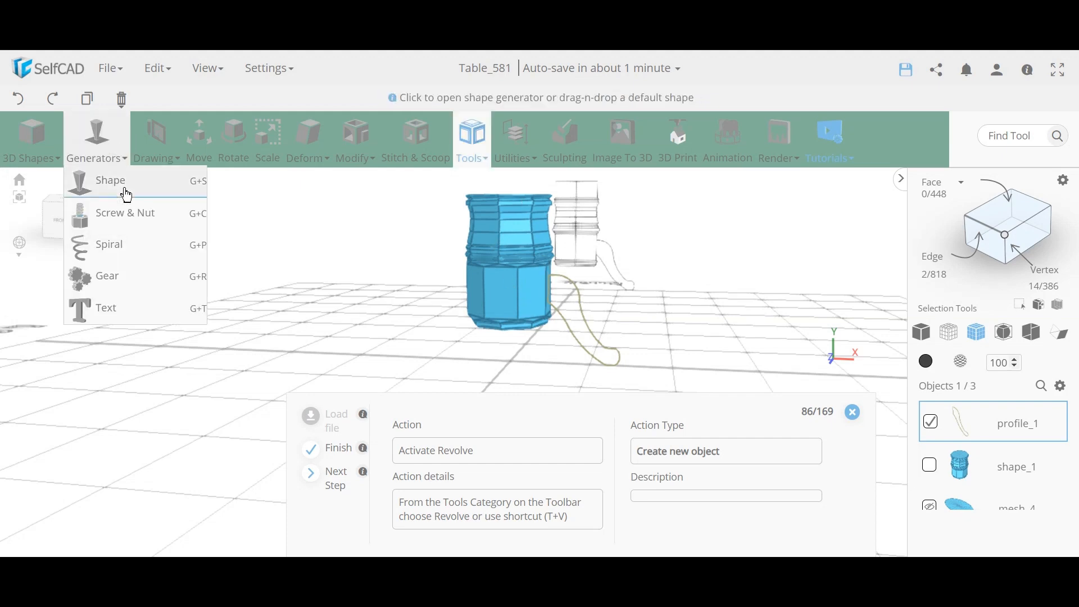
pyautogui.moveTo(608, 346); pyautogui.dragTo(561, 314)
pyautogui.moveTo(446, 322); pyautogui.dragTo(557, 297)
pyautogui.click(475, 147)
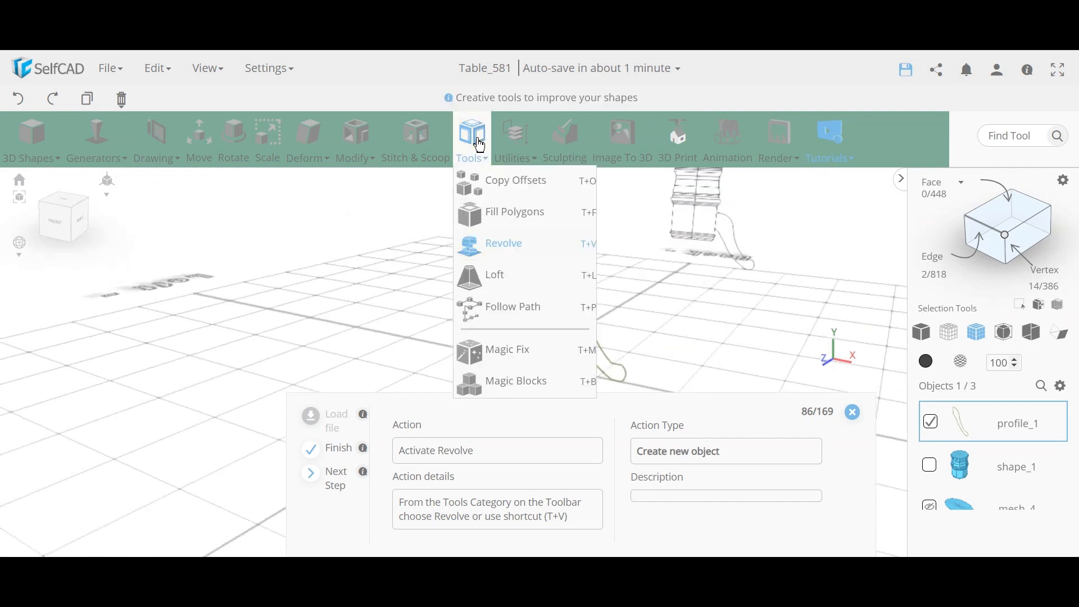
pyautogui.click(509, 249)
# Step: Revolve profile_1 into a full 360° bell around the column and inspect it from several angles
pyautogui.click(509, 254)
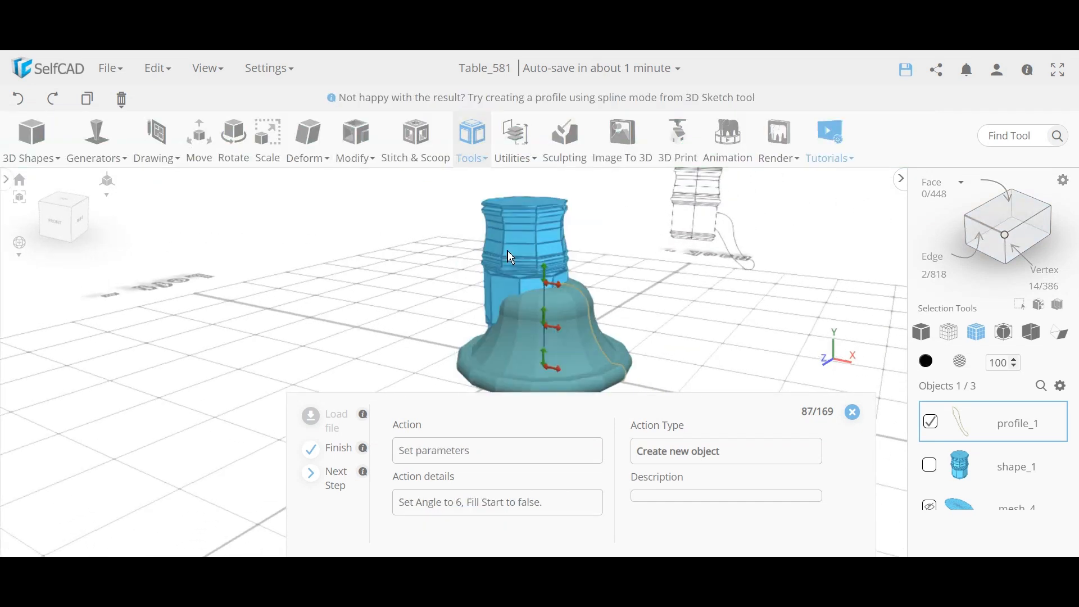
pyautogui.moveTo(662, 312); pyautogui.dragTo(674, 264)
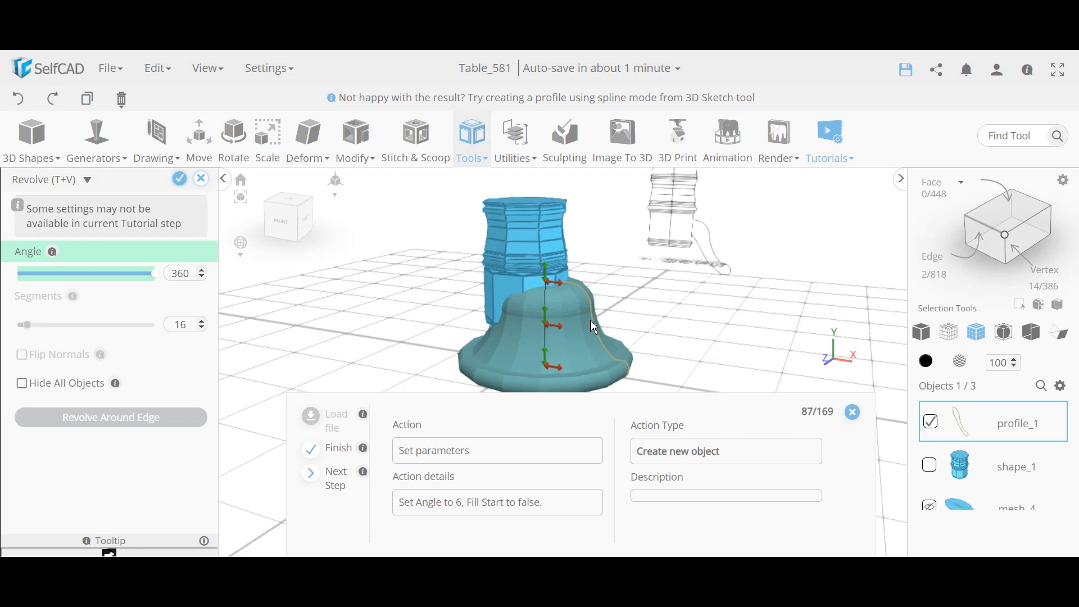
pyautogui.moveTo(703, 333); pyautogui.dragTo(443, 292)
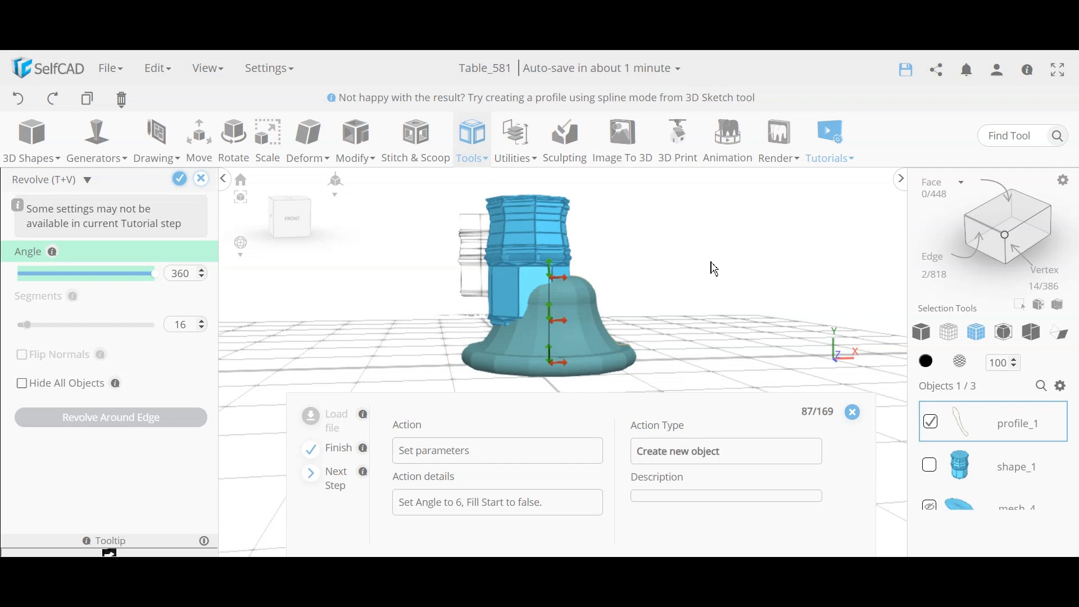
pyautogui.moveTo(376, 358); pyautogui.dragTo(409, 264)
pyautogui.moveTo(605, 381); pyautogui.dragTo(613, 318)
pyautogui.moveTo(402, 319); pyautogui.dragTo(572, 292)
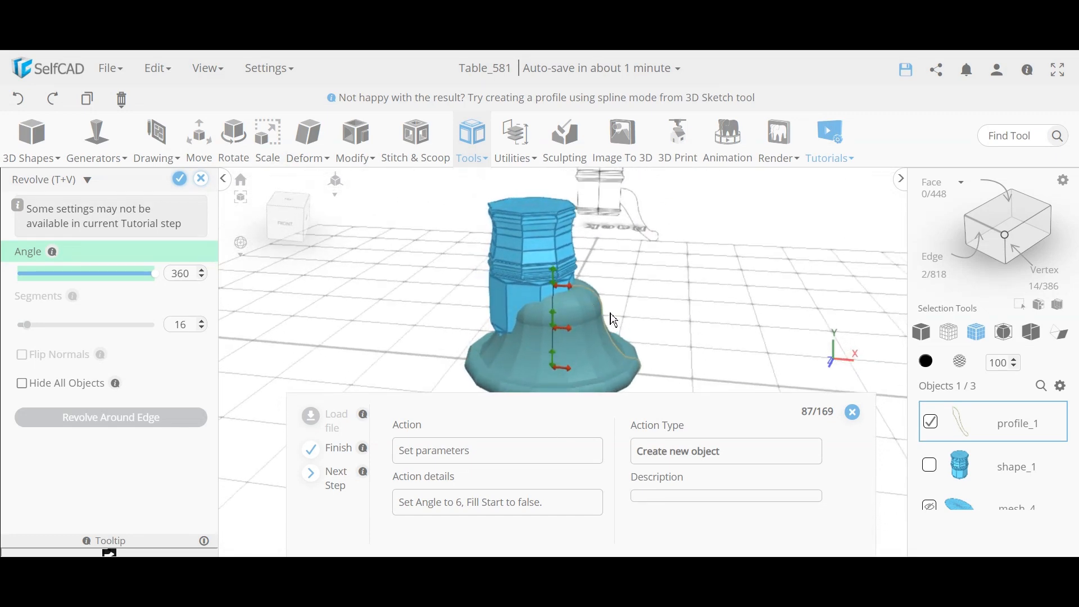
# Step: Change the revolve angle to 6° and check the resulting thin curved leg slab
pyautogui.doubleClick(192, 279)
pyautogui.write('6')
pyautogui.moveTo(719, 316); pyautogui.dragTo(398, 306)
pyautogui.moveTo(526, 331); pyautogui.dragTo(641, 361)
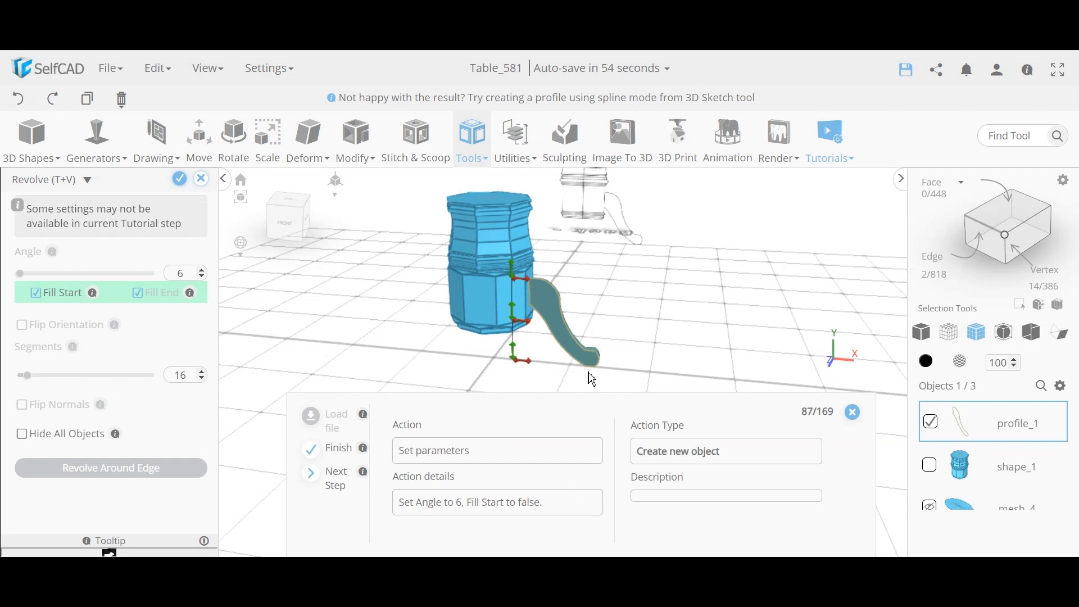
pyautogui.moveTo(664, 384); pyautogui.dragTo(650, 329)
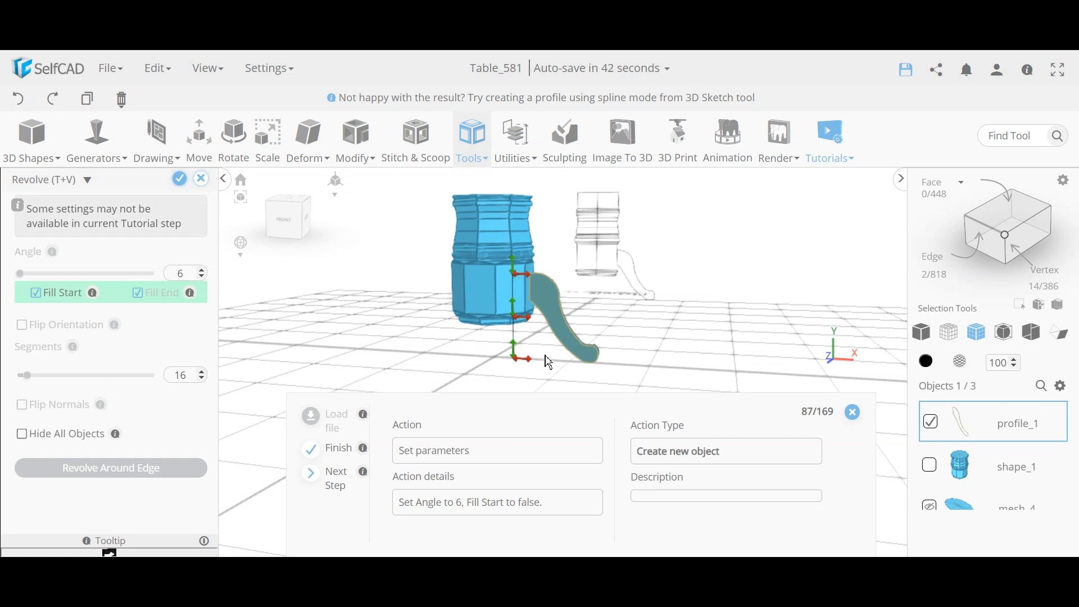
pyautogui.moveTo(617, 352); pyautogui.dragTo(604, 351)
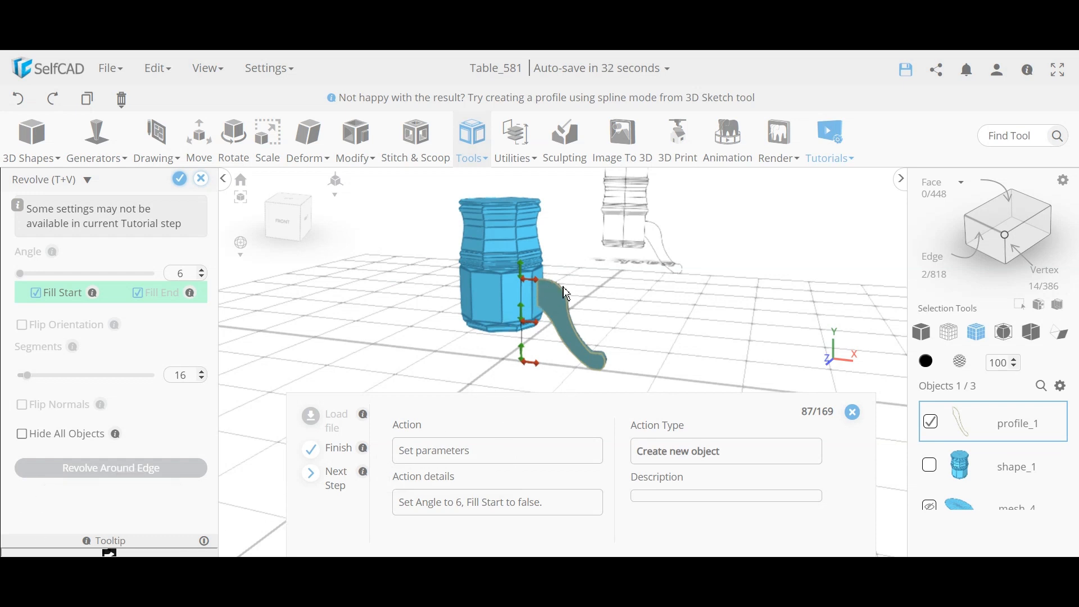
pyautogui.moveTo(362, 350); pyautogui.dragTo(420, 341, button='right')
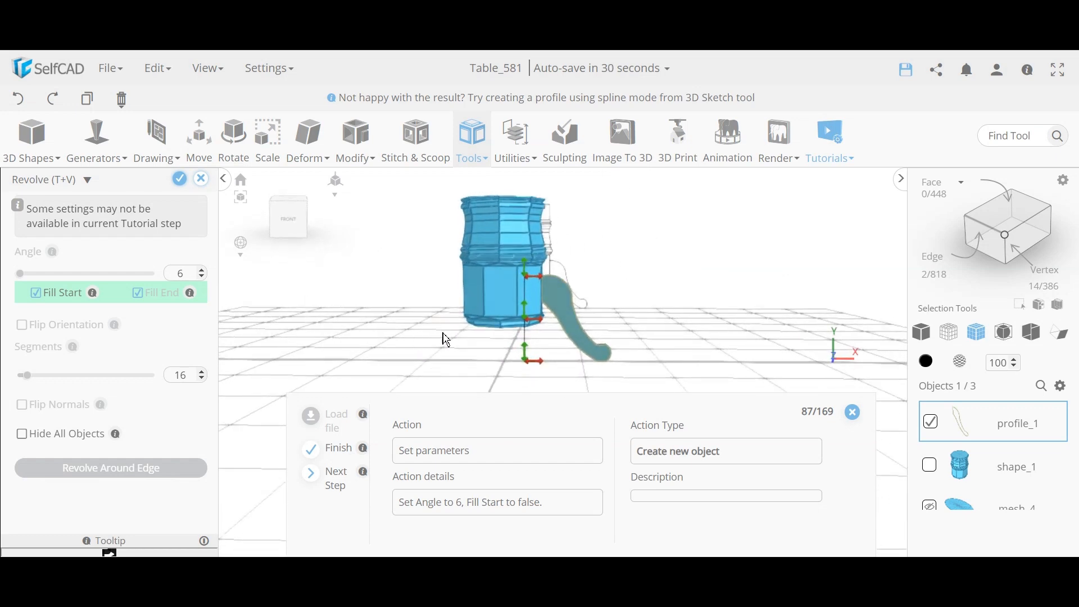
pyautogui.moveTo(560, 368); pyautogui.dragTo(536, 369, button='right')
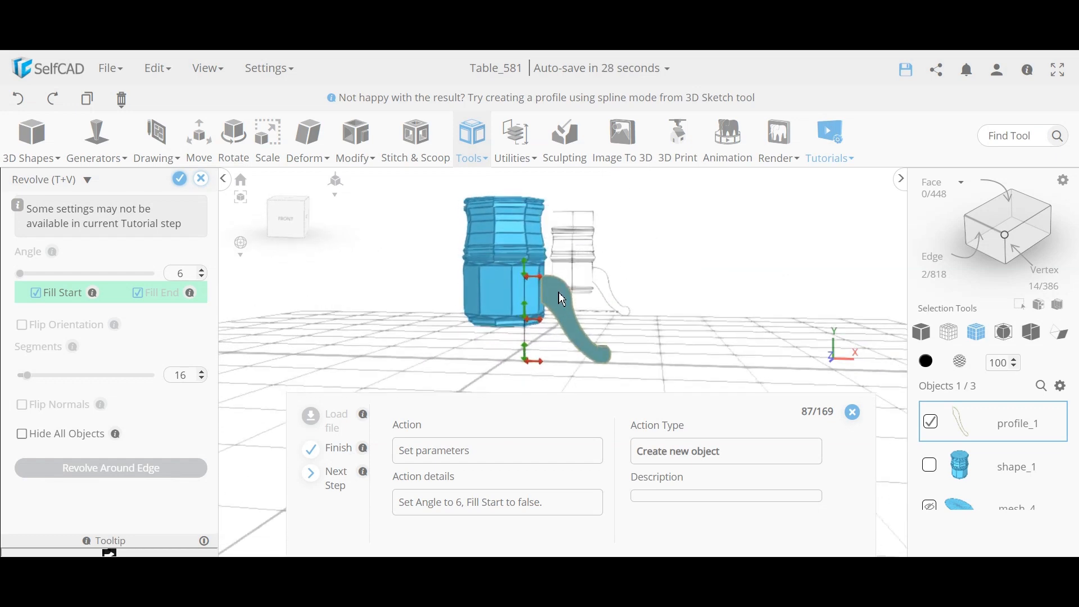
pyautogui.scroll(6, 562, 299)
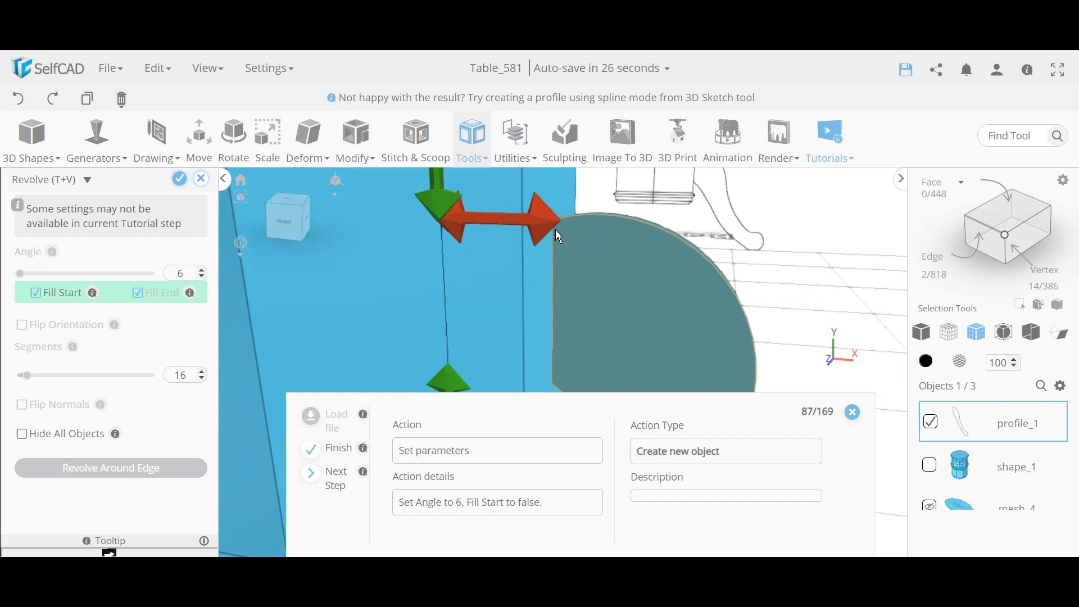
pyautogui.scroll(-8, 565, 350)
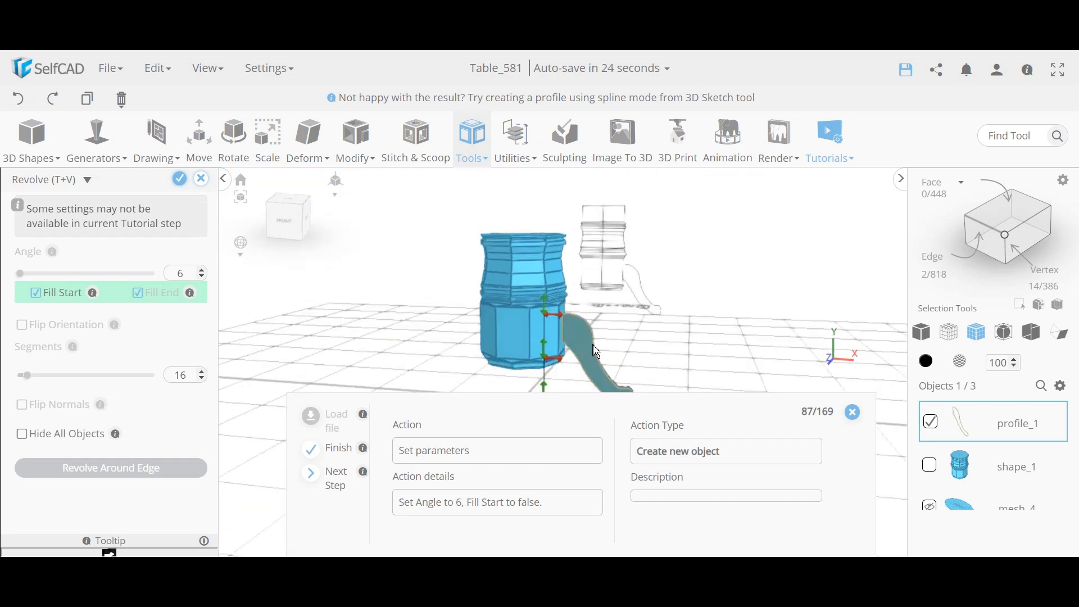
pyautogui.moveTo(611, 349); pyautogui.dragTo(614, 351, button='right')
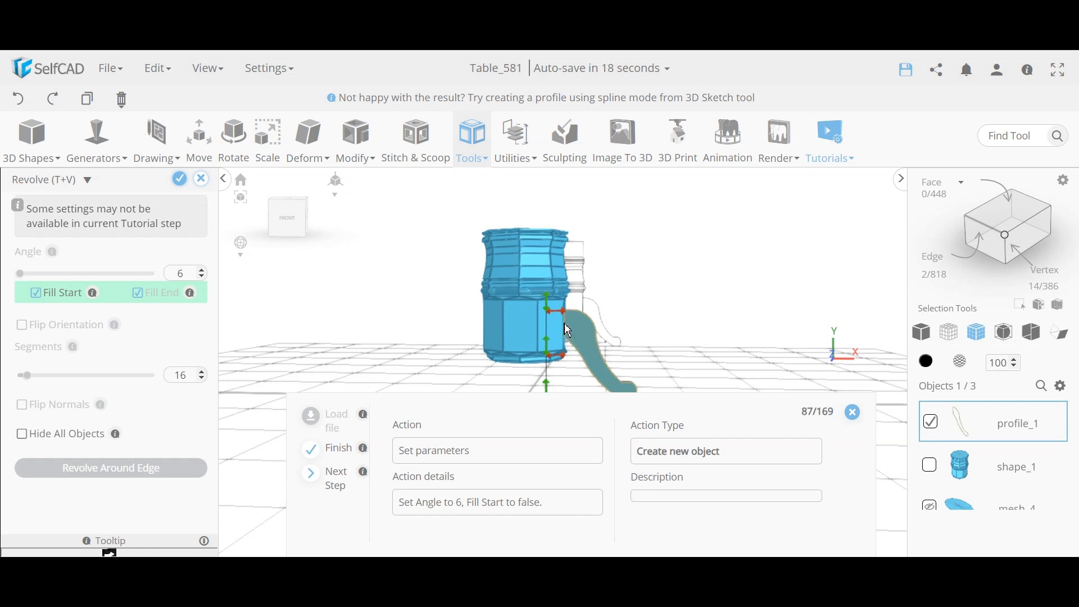
pyautogui.scroll(-2, 564, 336)
pyautogui.moveTo(391, 374); pyautogui.dragTo(453, 351, button='right')
pyautogui.moveTo(643, 338); pyautogui.dragTo(603, 277, button='middle')
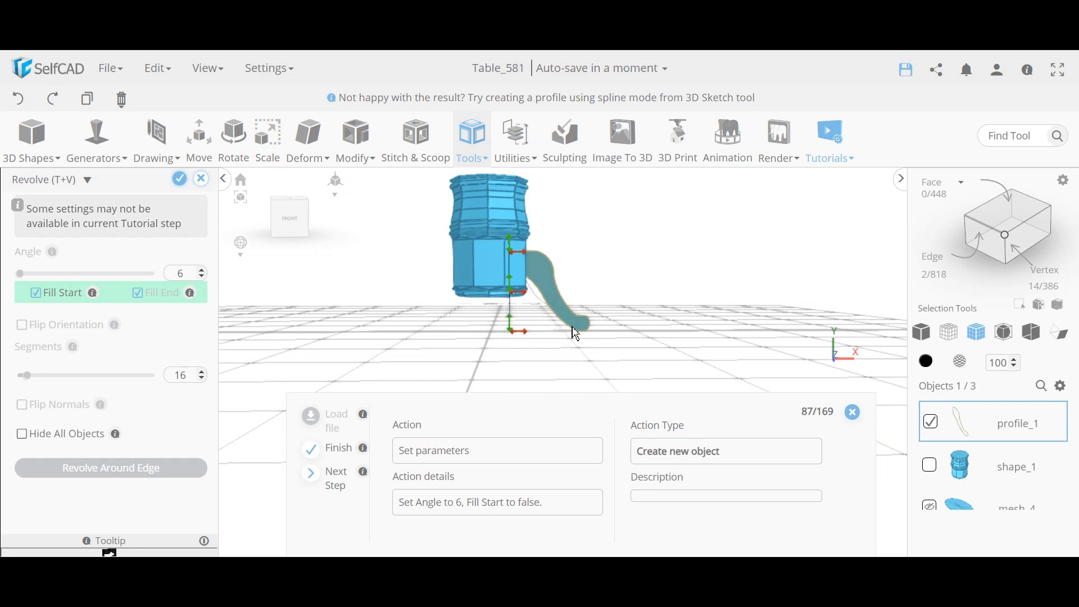
pyautogui.moveTo(599, 316); pyautogui.dragTo(315, 335)
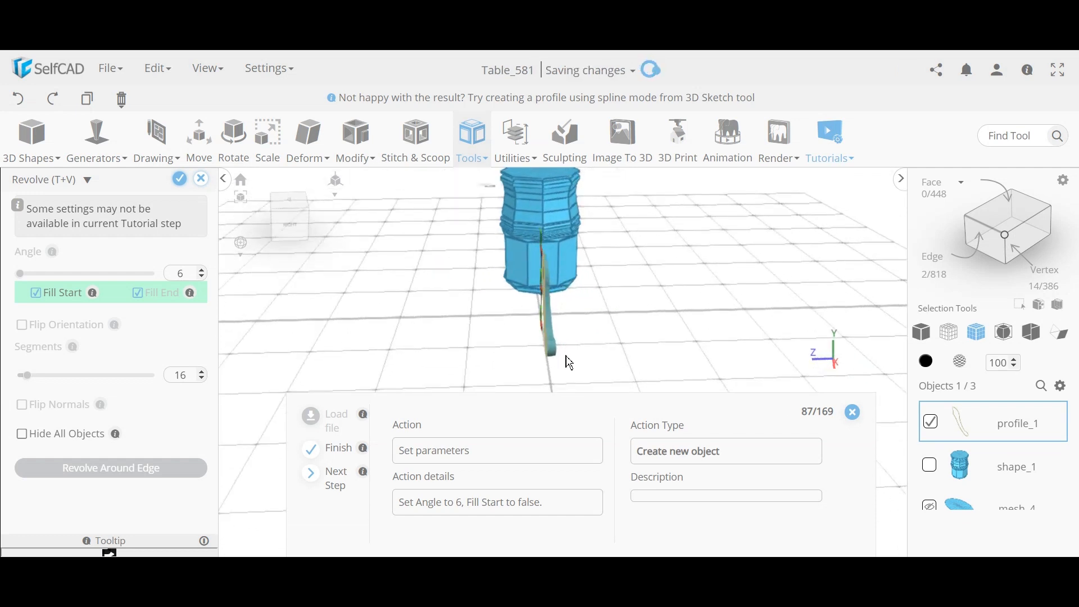
pyautogui.scroll(4, 563, 355)
pyautogui.scroll(3, 571, 358)
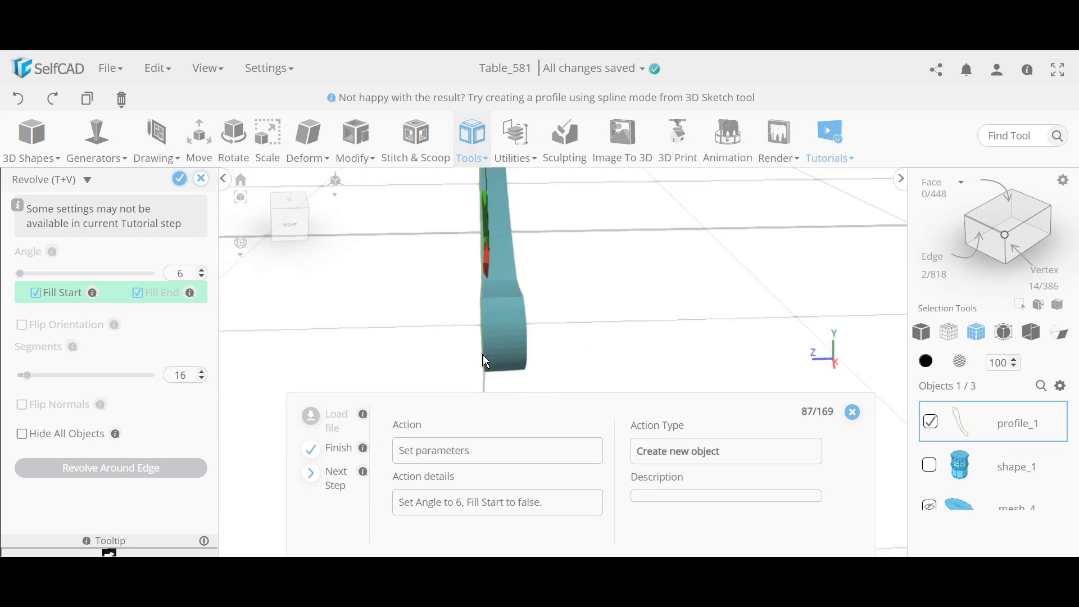
pyautogui.scroll(-6, 545, 336)
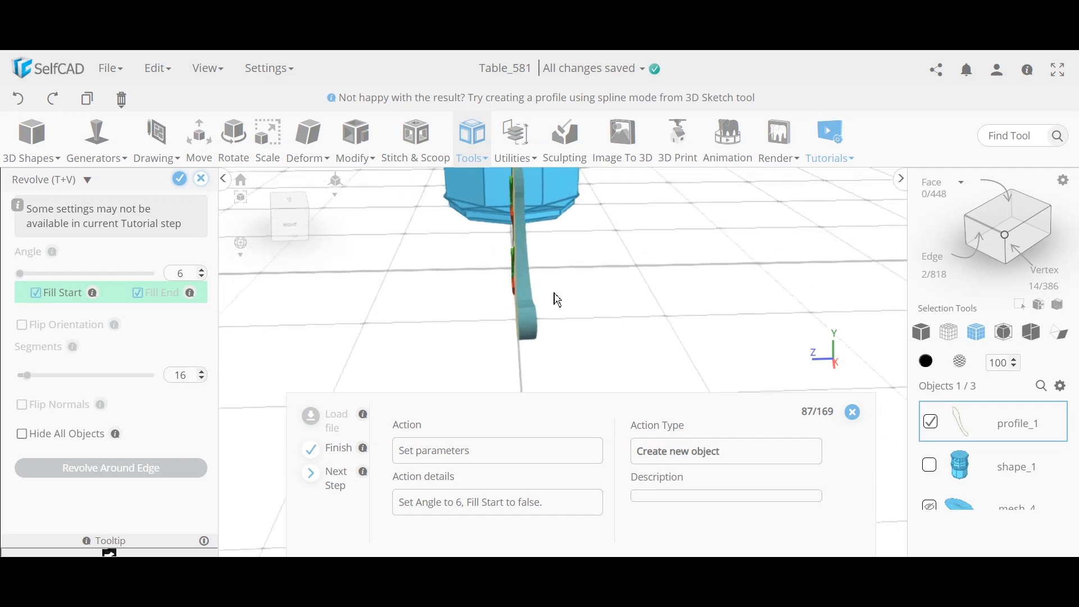
pyautogui.scroll(3, 513, 243)
pyautogui.moveTo(494, 310); pyautogui.dragTo(609, 236)
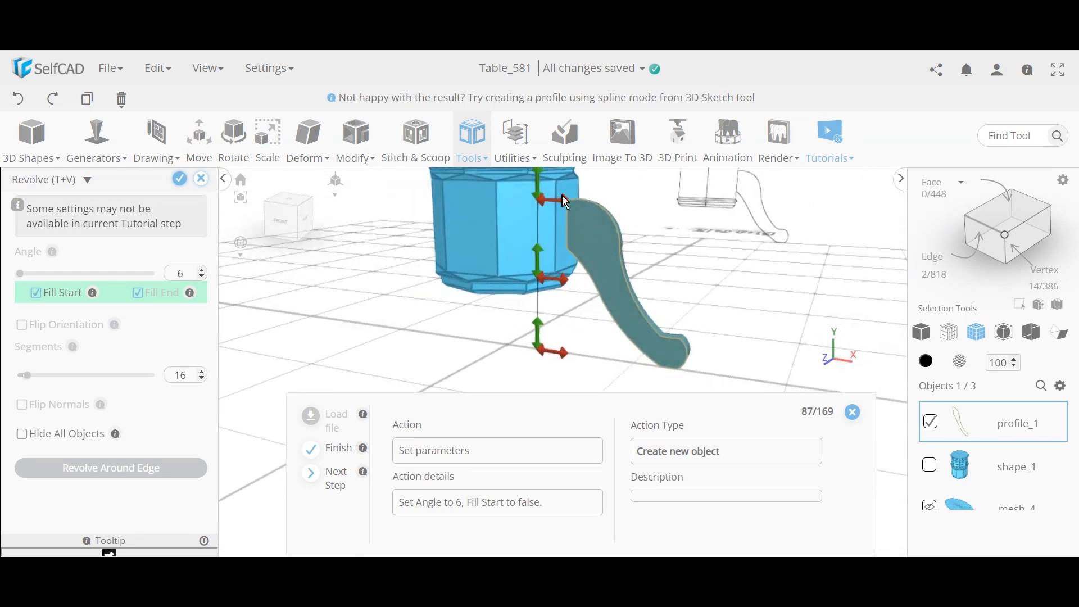
pyautogui.moveTo(707, 289); pyautogui.dragTo(611, 308)
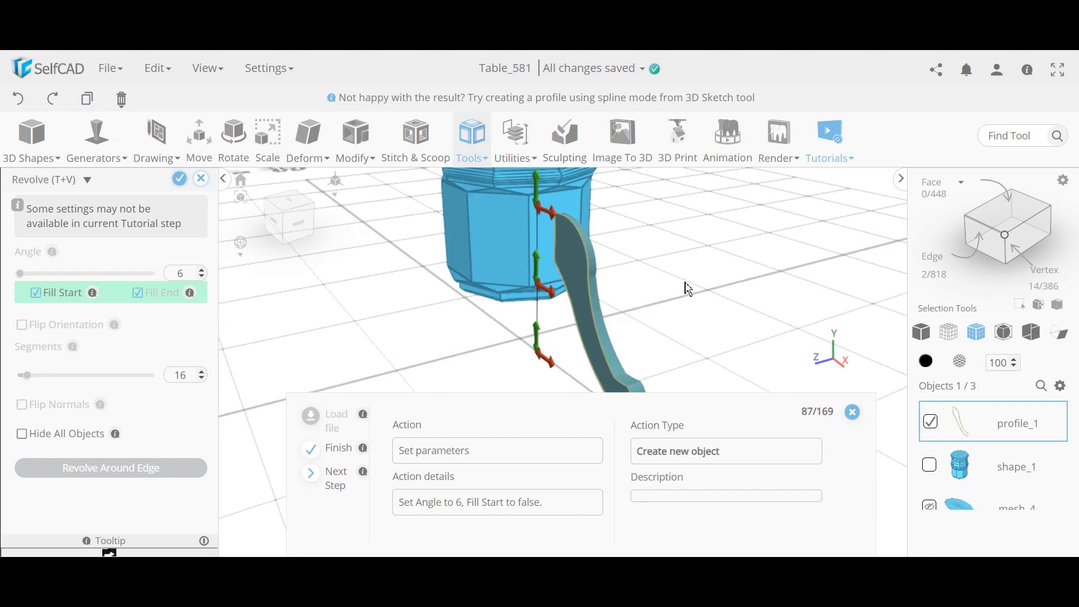
pyautogui.moveTo(663, 292); pyautogui.dragTo(553, 279)
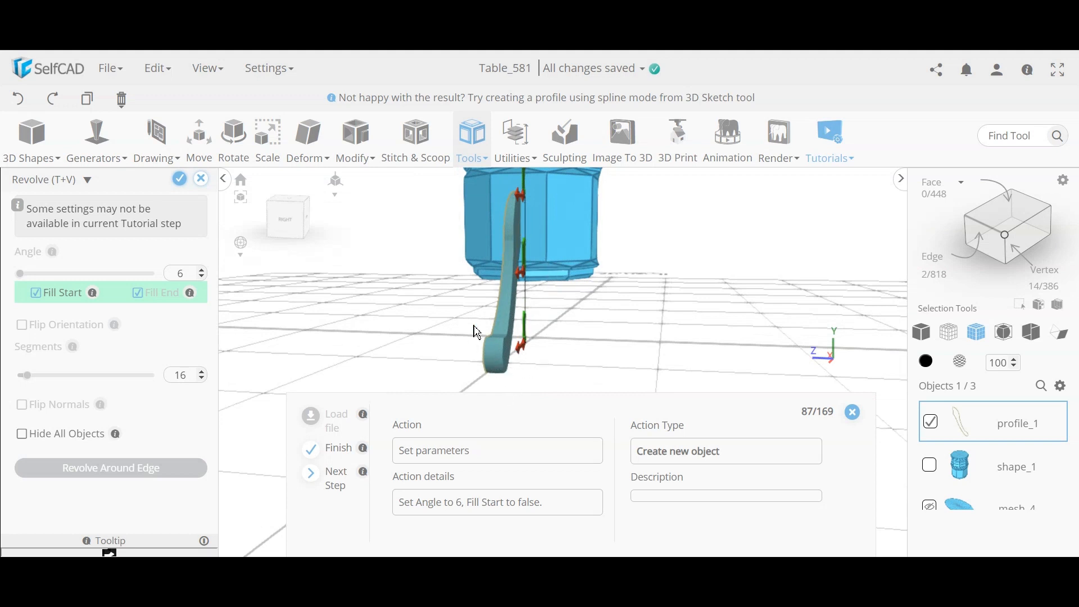
pyautogui.moveTo(424, 323); pyautogui.dragTo(571, 340)
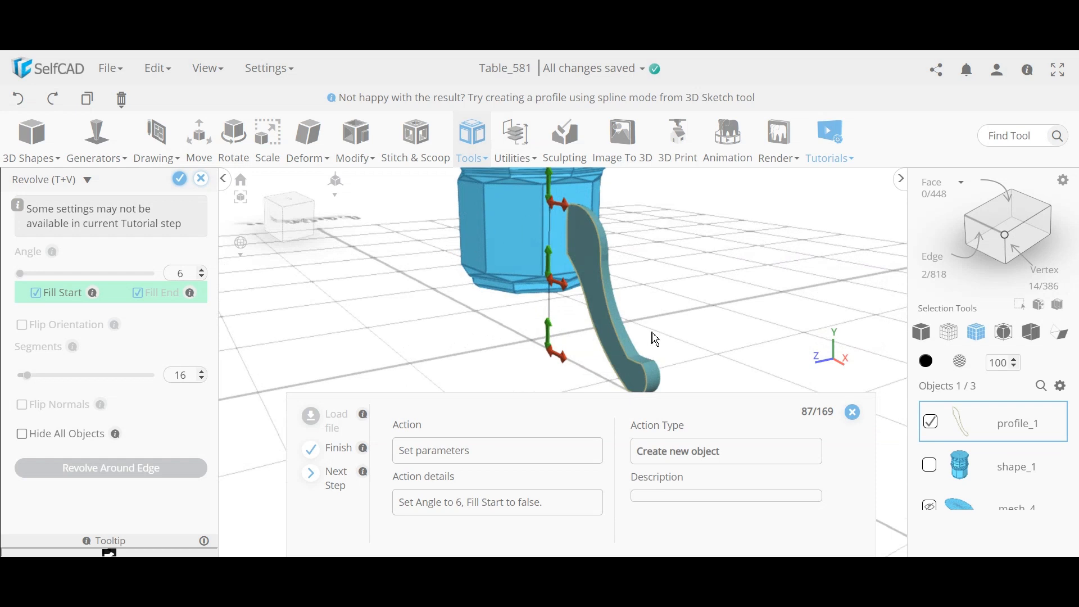
pyautogui.moveTo(655, 339); pyautogui.dragTo(696, 329)
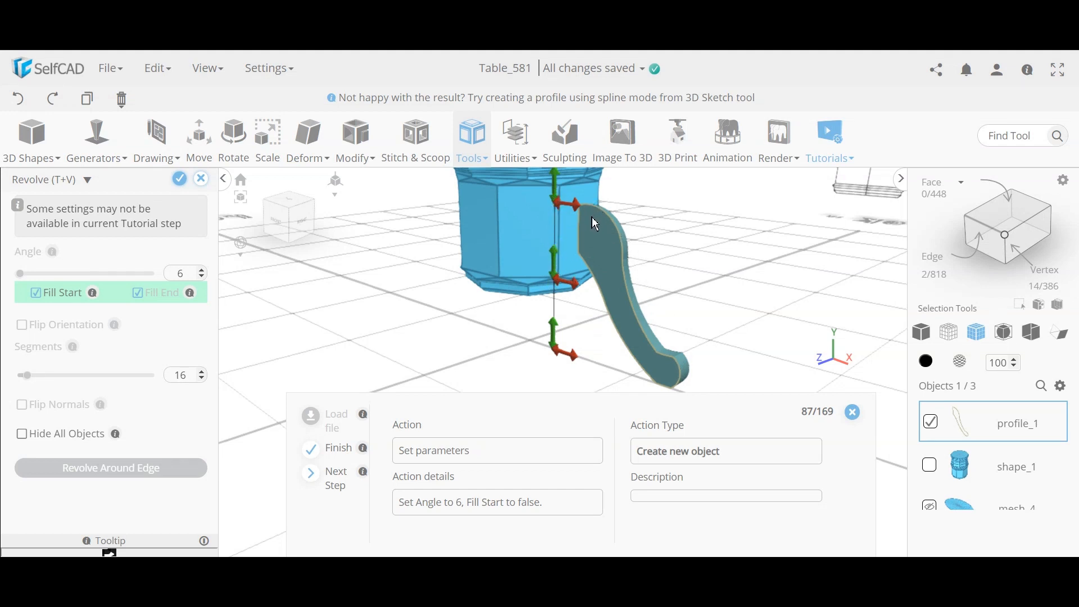
pyautogui.moveTo(624, 342); pyautogui.dragTo(662, 331, button='right')
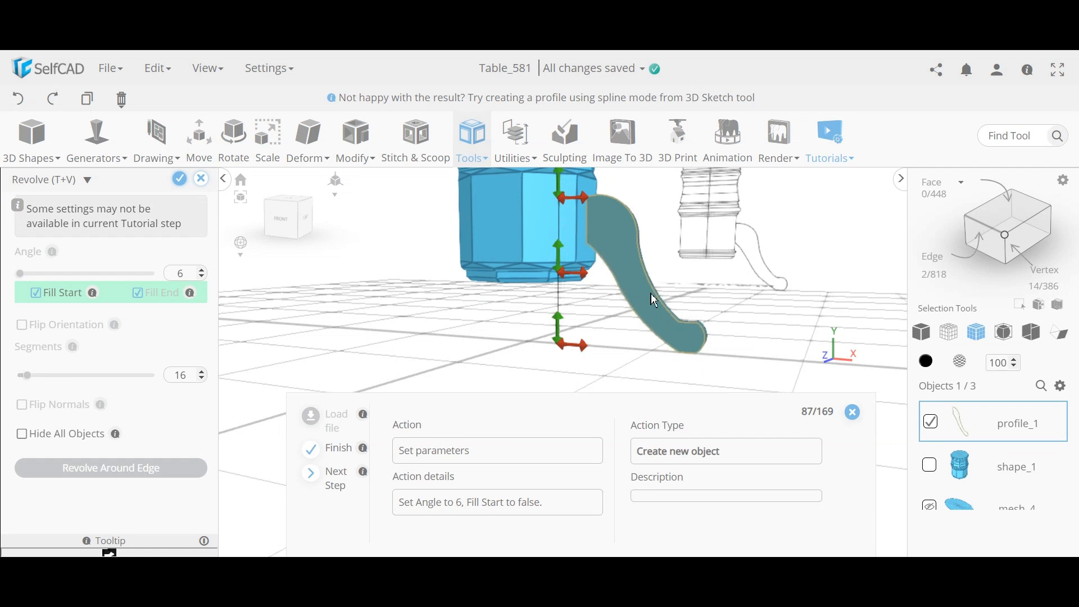
pyautogui.moveTo(647, 278); pyautogui.dragTo(547, 320, button='right')
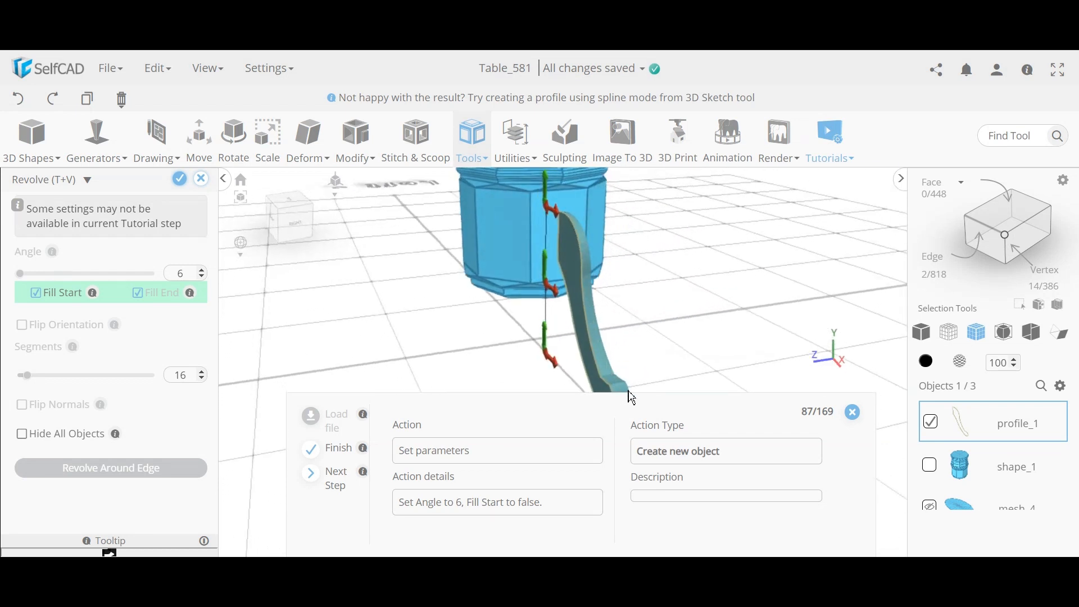
pyautogui.moveTo(596, 304); pyautogui.dragTo(577, 261, button='right')
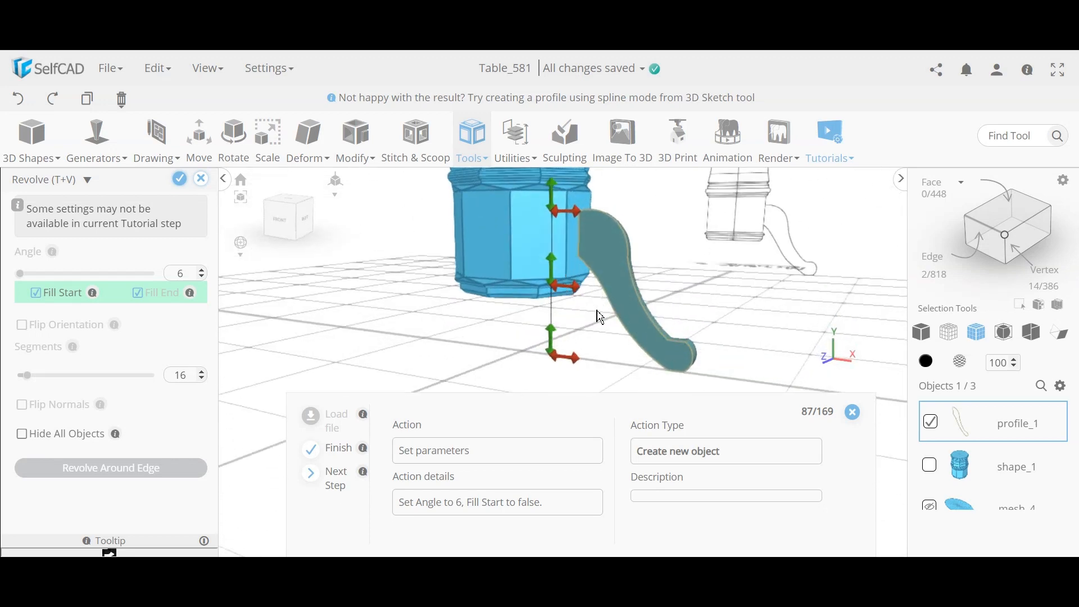
pyautogui.moveTo(600, 313); pyautogui.dragTo(633, 332, button='right')
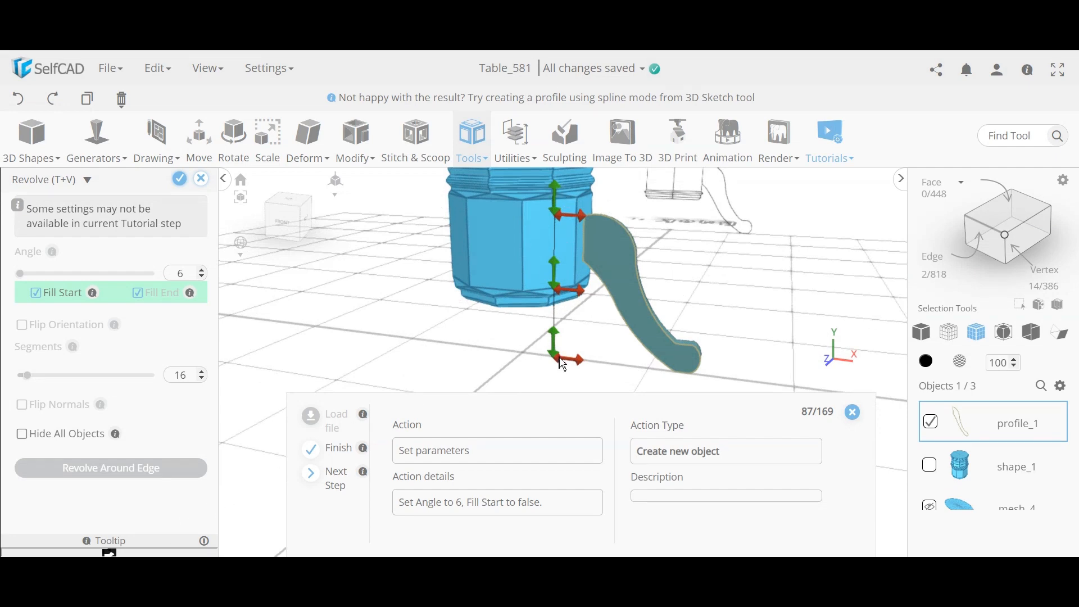
pyautogui.moveTo(588, 355); pyautogui.dragTo(533, 270, button='right')
pyautogui.moveTo(692, 329); pyautogui.dragTo(605, 293, button='right')
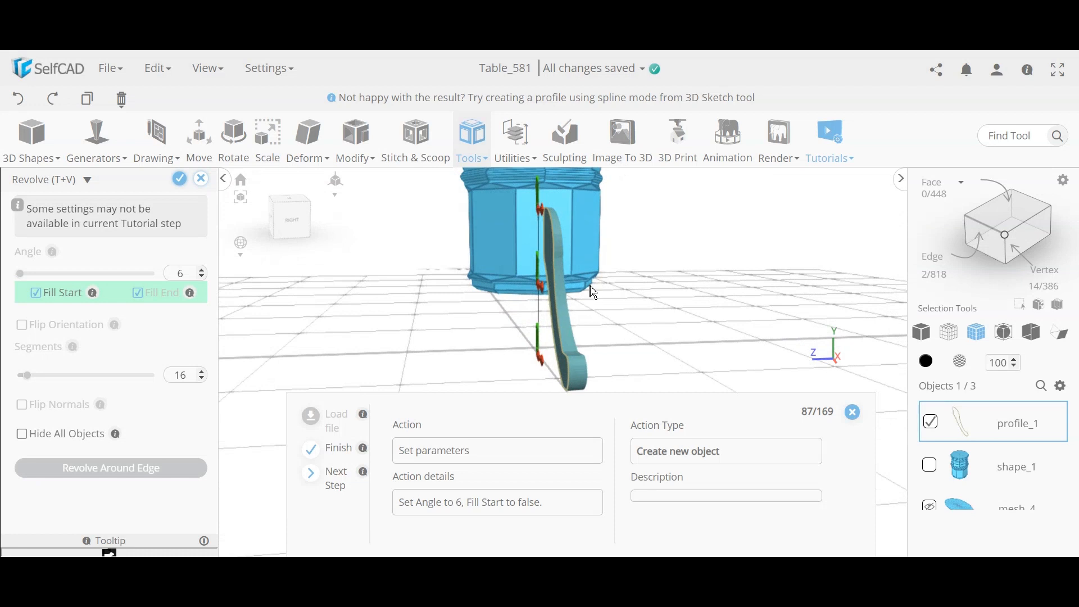
pyautogui.moveTo(663, 333); pyautogui.dragTo(572, 262, button='right')
pyautogui.moveTo(524, 302); pyautogui.dragTo(571, 245, button='right')
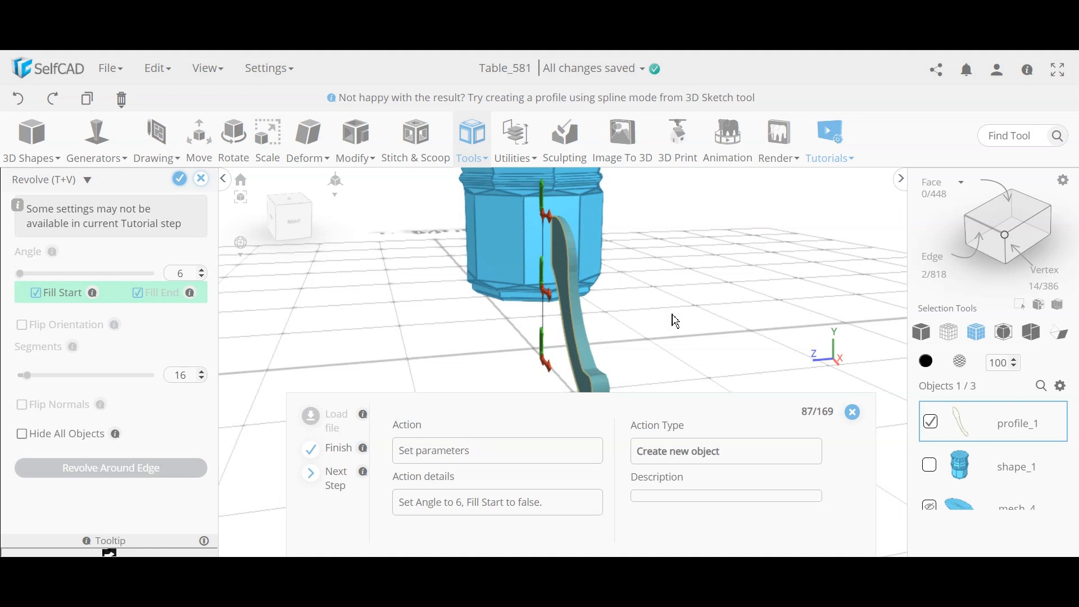
pyautogui.moveTo(676, 321); pyautogui.dragTo(653, 351, button='right')
pyautogui.moveTo(709, 329); pyautogui.dragTo(727, 323, button='right')
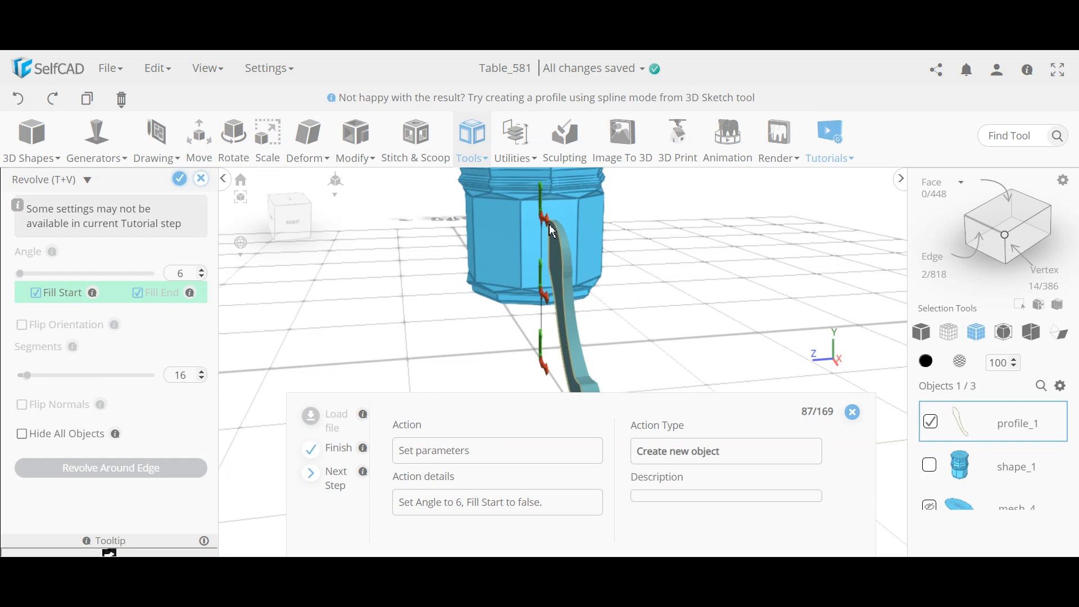
pyautogui.moveTo(446, 352); pyautogui.dragTo(475, 371, button='right')
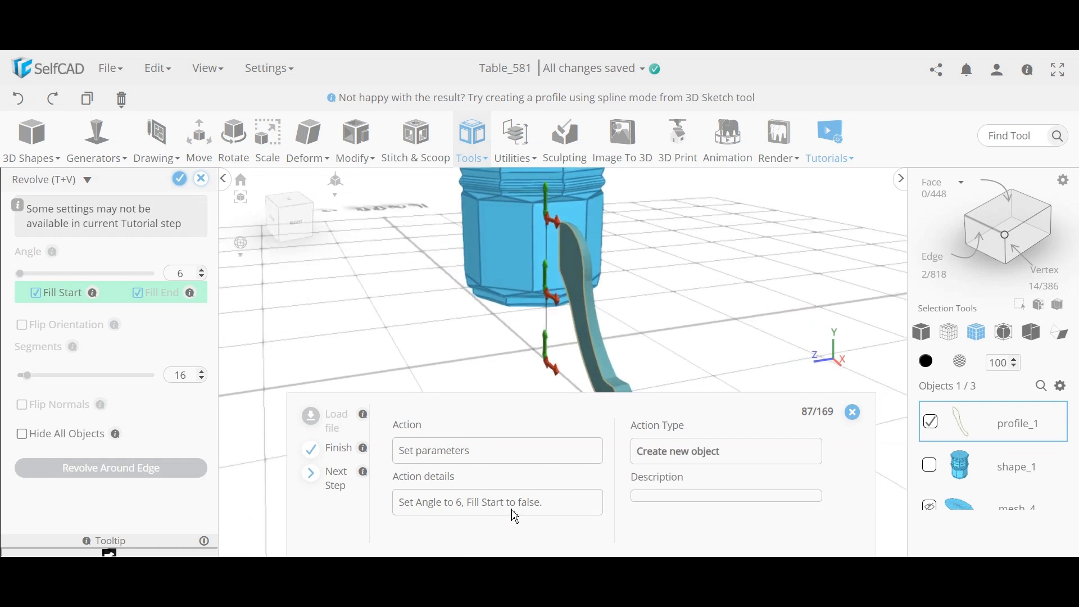
# Step: Turn off Fill Start and finalize the 6° revolve as revolvedMesh_1
pyautogui.click(35, 293)
pyautogui.moveTo(366, 302); pyautogui.dragTo(608, 344, button='right')
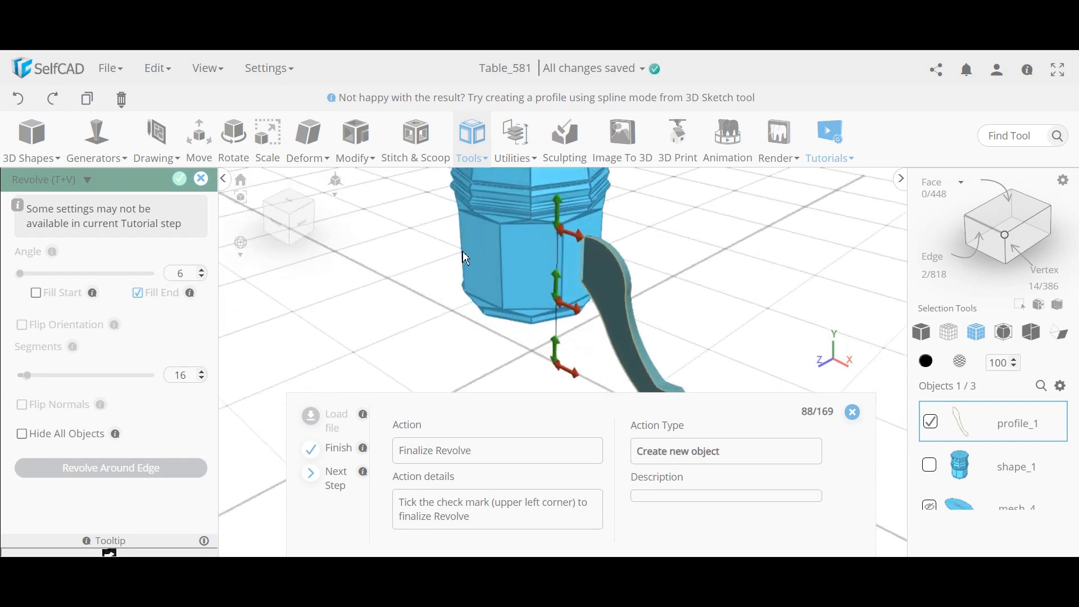
pyautogui.click(180, 180)
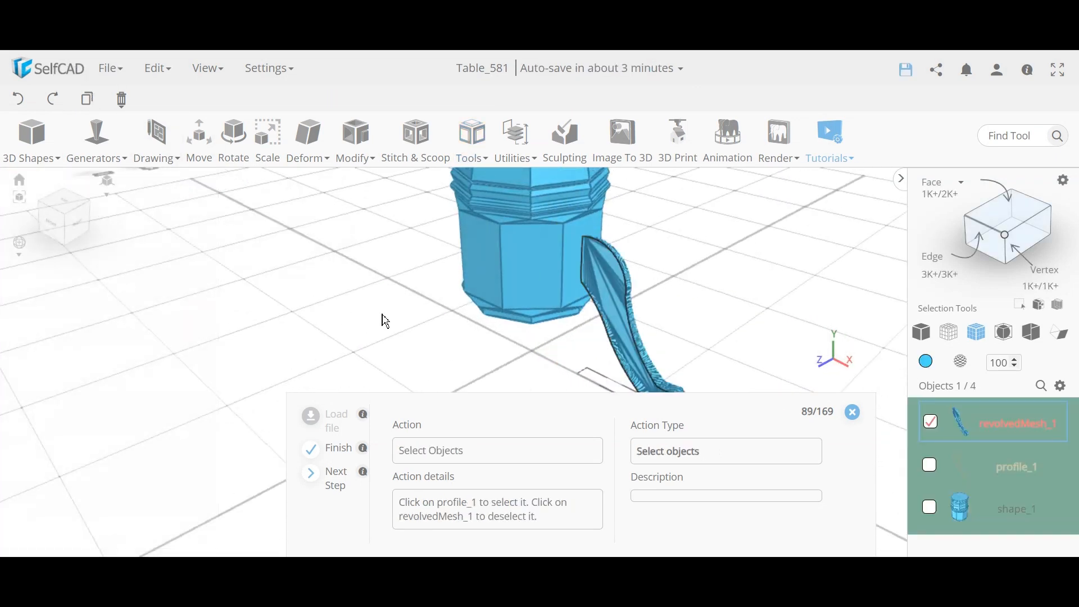
pyautogui.moveTo(380, 318); pyautogui.dragTo(600, 278, button='right')
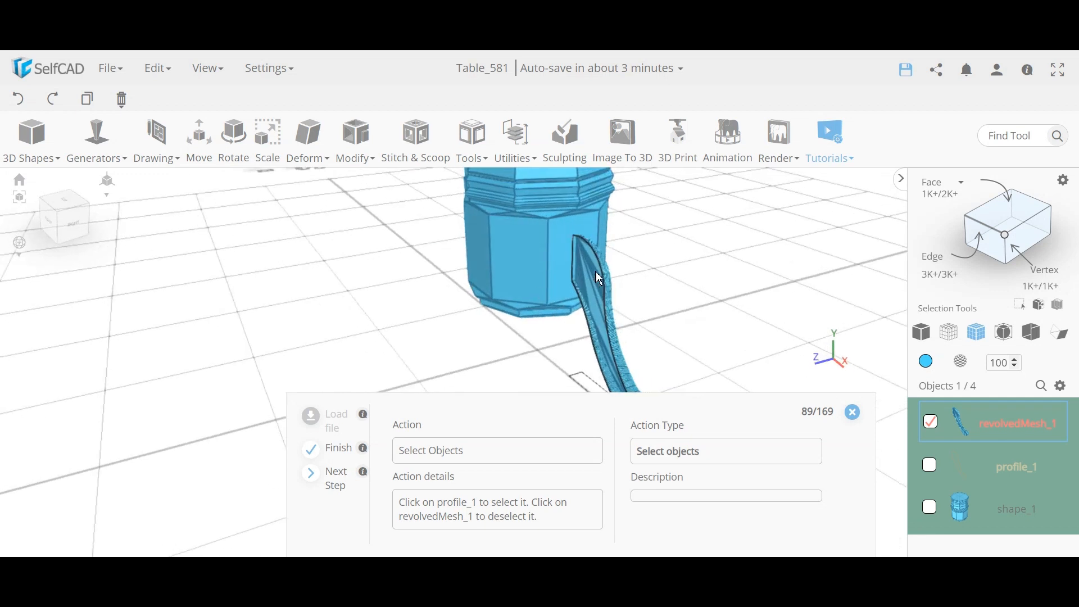
# Step: Deselect revolvedMesh_1, select profile_1, and start a new Revolve
pyautogui.click(931, 422)
pyautogui.click(932, 464)
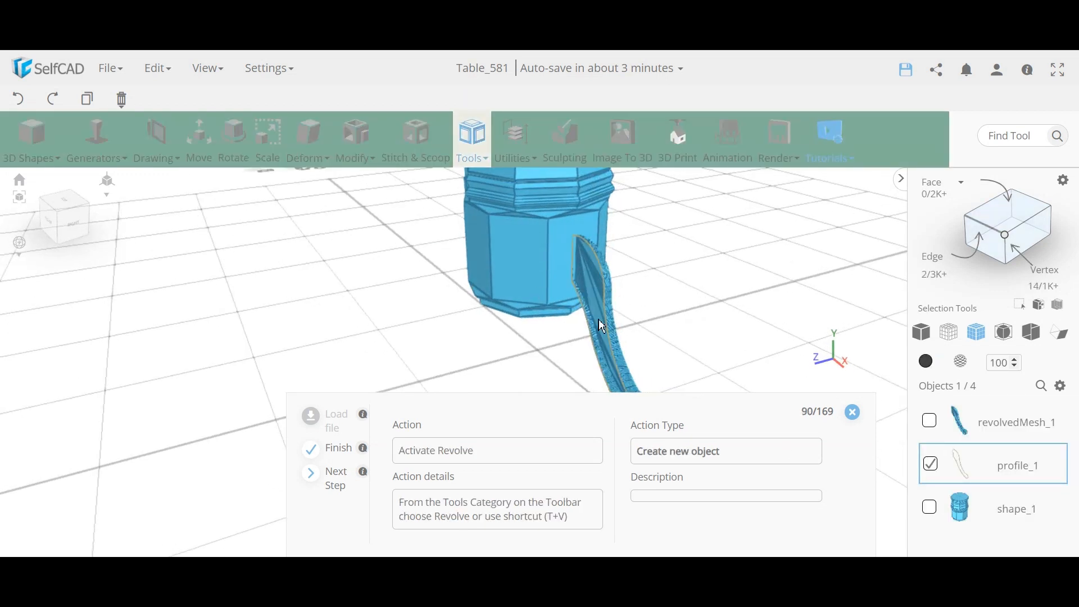
pyautogui.click(474, 138)
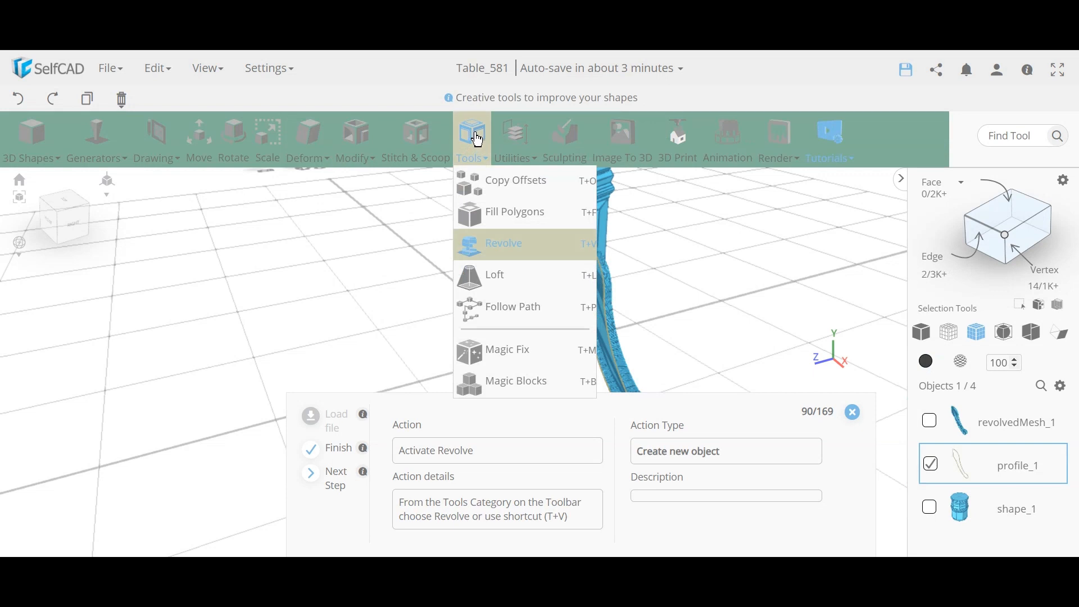
pyautogui.click(507, 243)
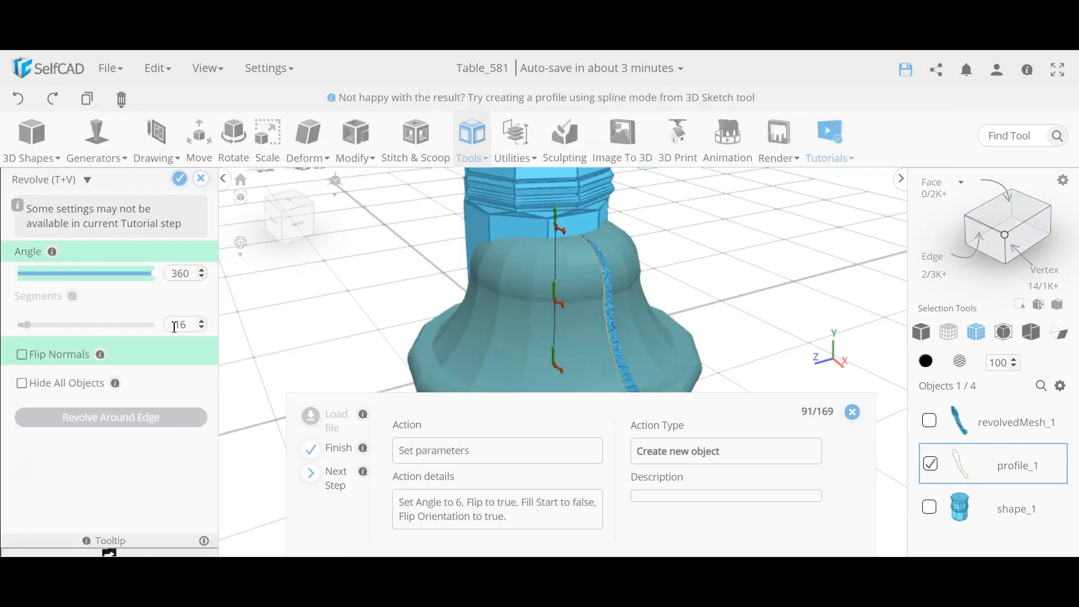
# Step: Set the new revolve angle to 6° with Fill Start turned off
pyautogui.doubleClick(180, 278)
pyautogui.write('6')
pyautogui.press('Return')
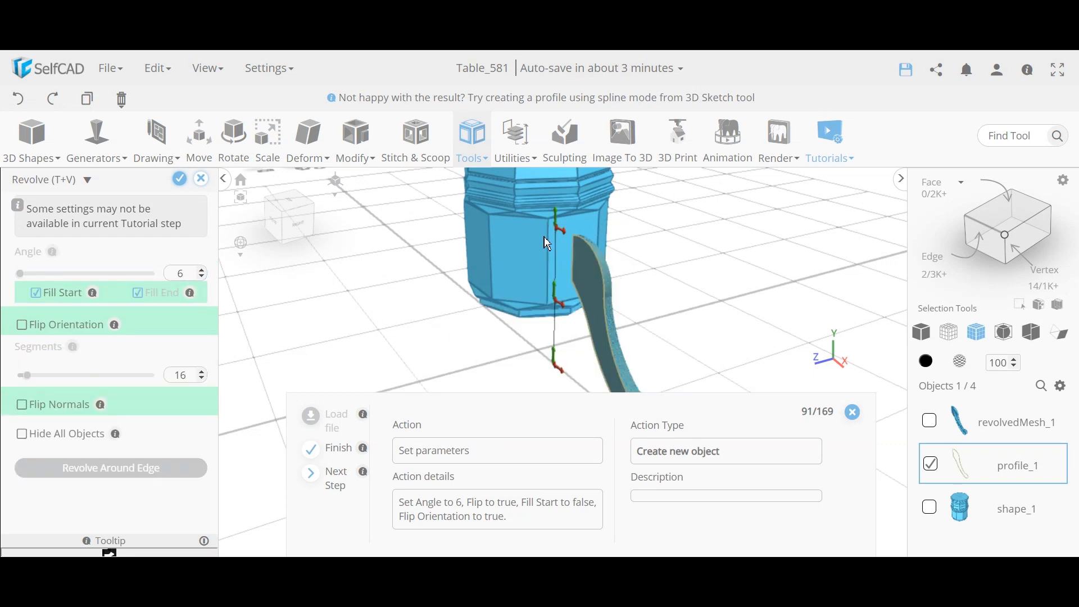
pyautogui.moveTo(454, 366); pyautogui.dragTo(491, 349)
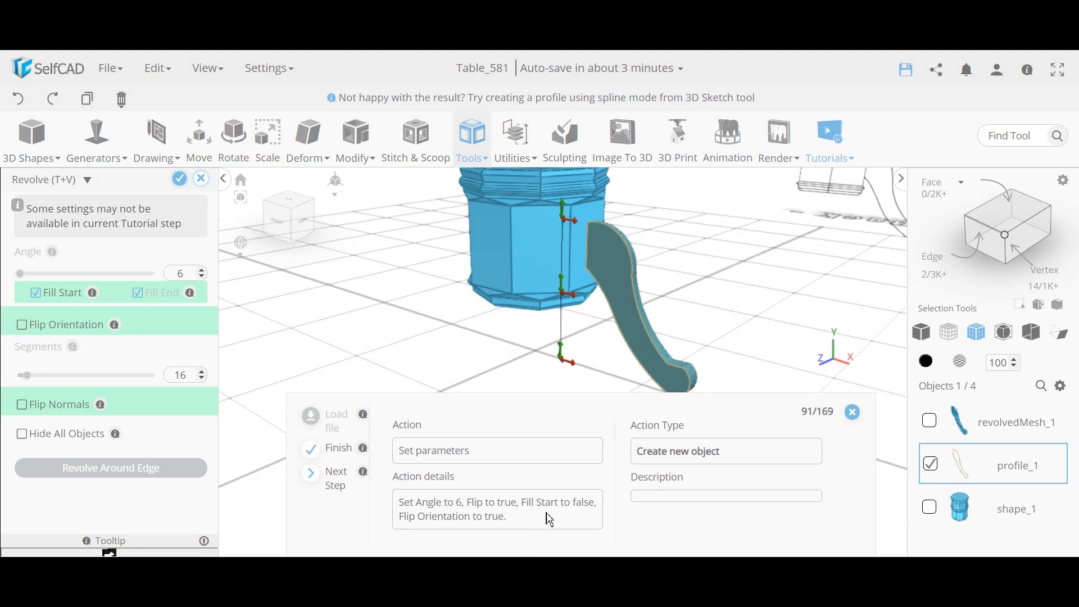
pyautogui.click(36, 295)
pyautogui.moveTo(568, 359); pyautogui.dragTo(442, 342)
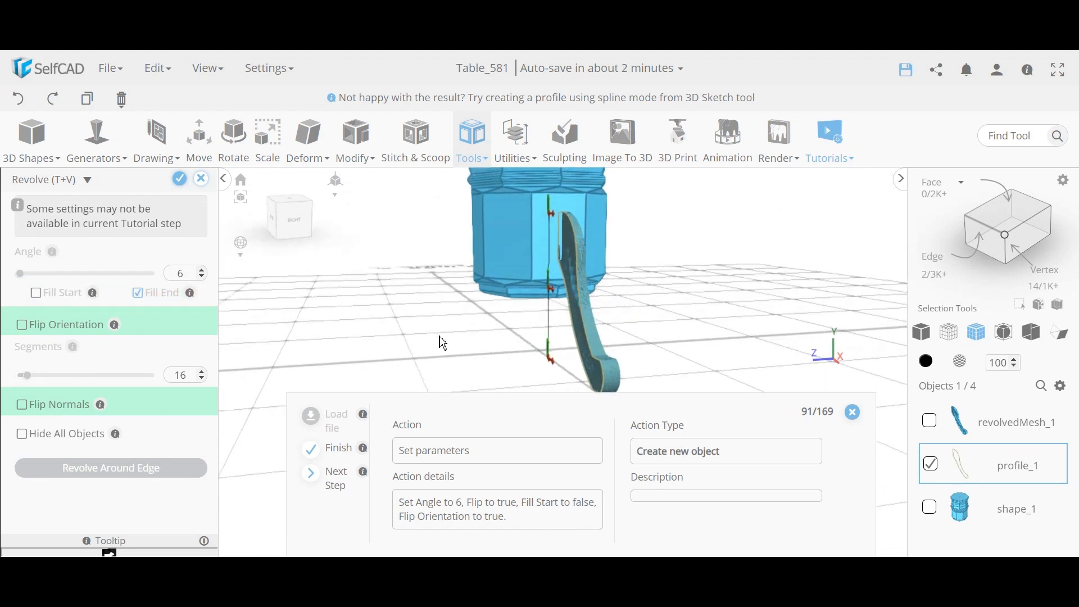
pyautogui.moveTo(410, 307); pyautogui.dragTo(477, 313)
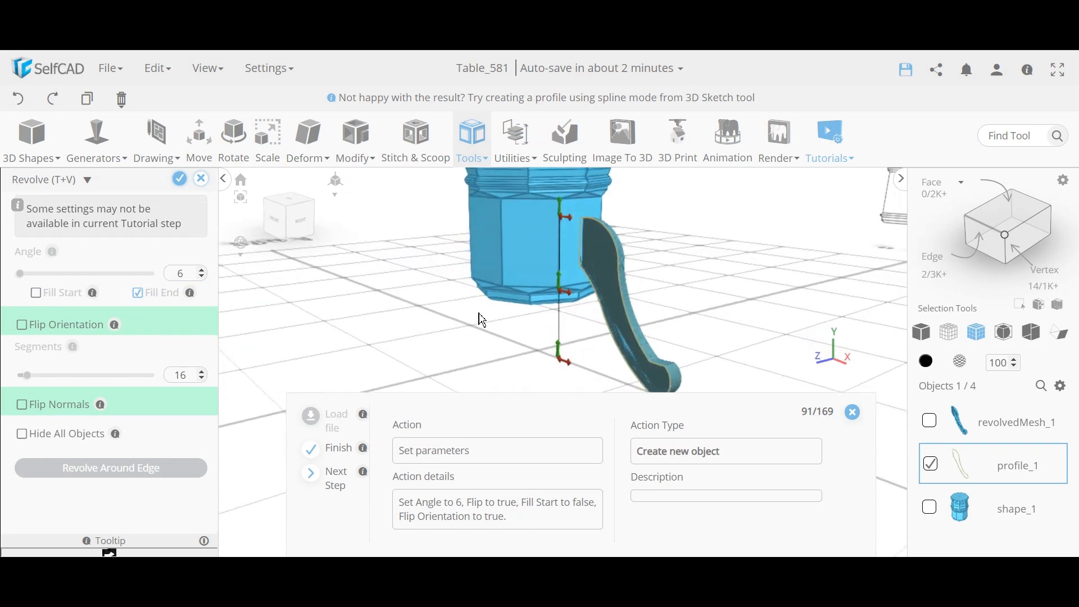
# Step: Enable Flip Orientation and Flip Normals, then finalize the revolve as revolvedMesh_2
pyautogui.click(23, 326)
pyautogui.moveTo(427, 315); pyautogui.dragTo(499, 309)
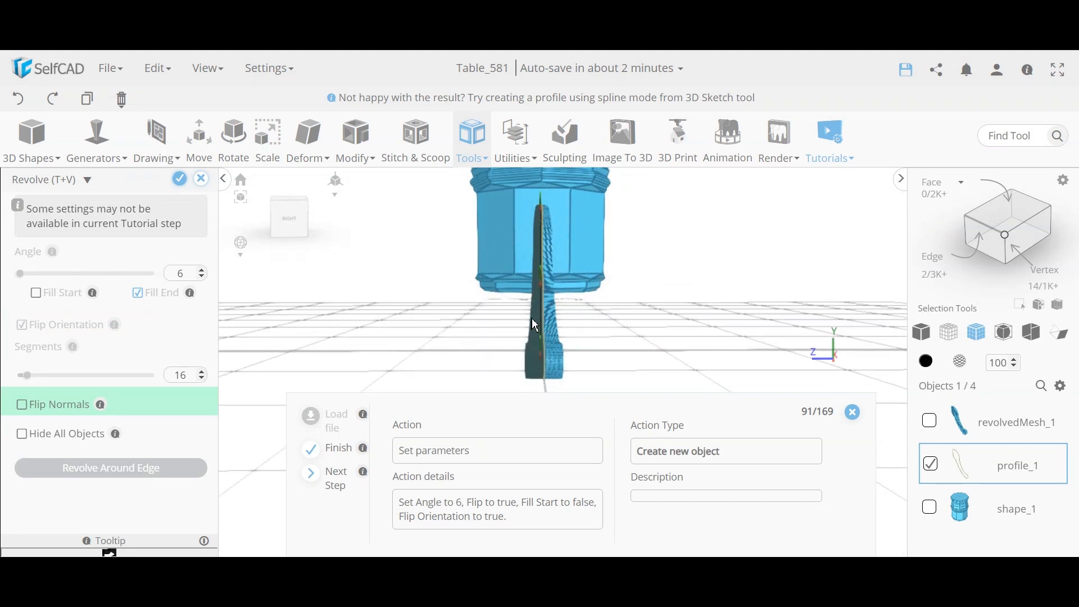
pyautogui.moveTo(548, 308); pyautogui.dragTo(564, 349)
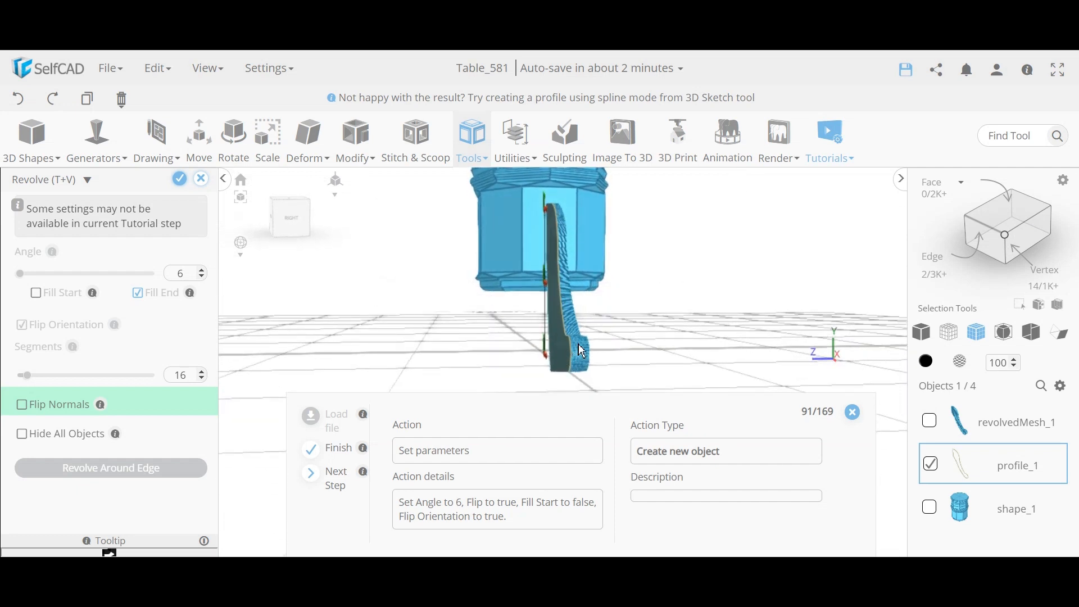
pyautogui.click(23, 412)
pyautogui.moveTo(476, 346); pyautogui.dragTo(458, 334)
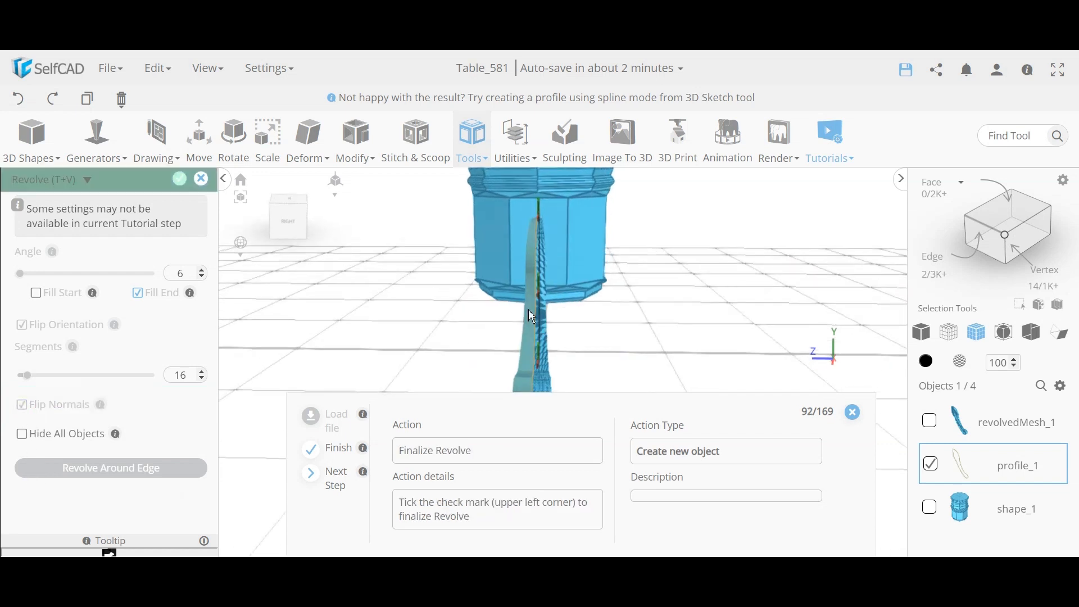
pyautogui.click(179, 178)
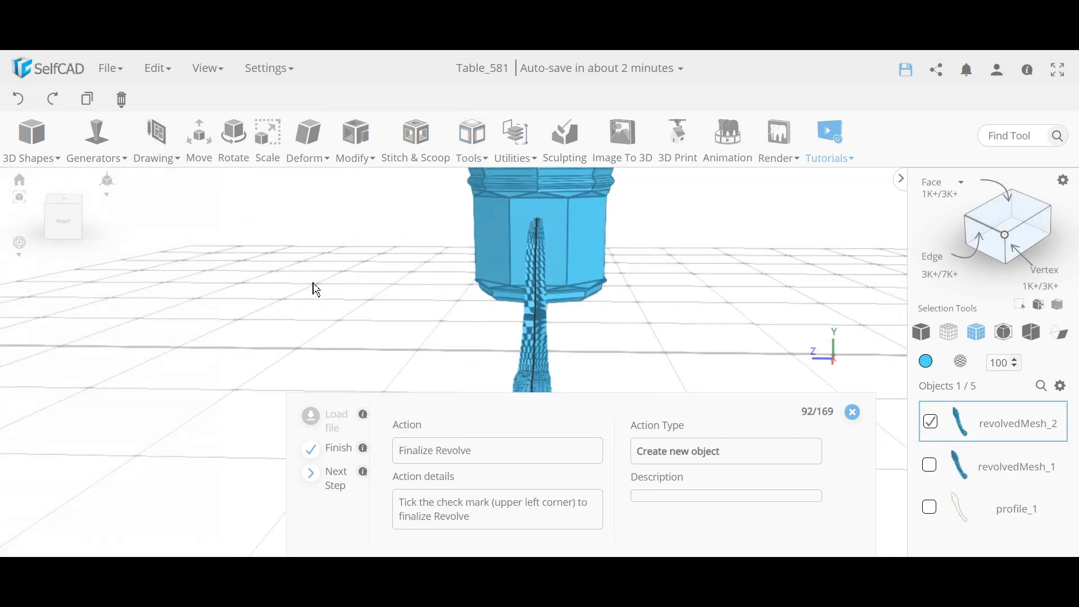
# Step: Select revolvedMesh_1 alongside revolvedMesh_2 and merge them with Edit > Merge
pyautogui.moveTo(316, 290); pyautogui.dragTo(497, 347)
pyautogui.scroll(5, 594, 348)
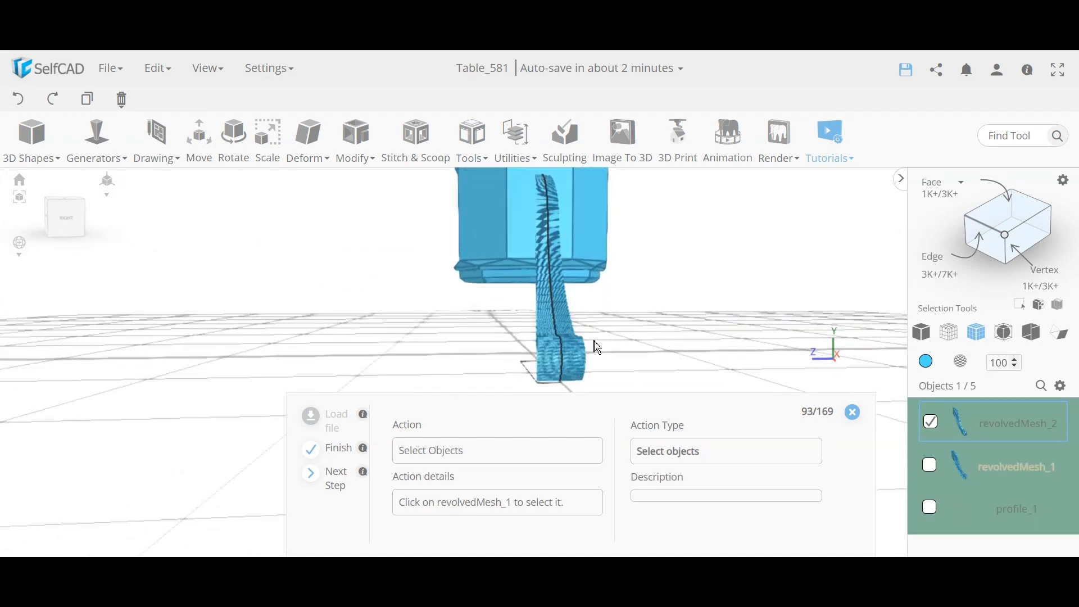
pyautogui.moveTo(600, 322); pyautogui.dragTo(602, 367)
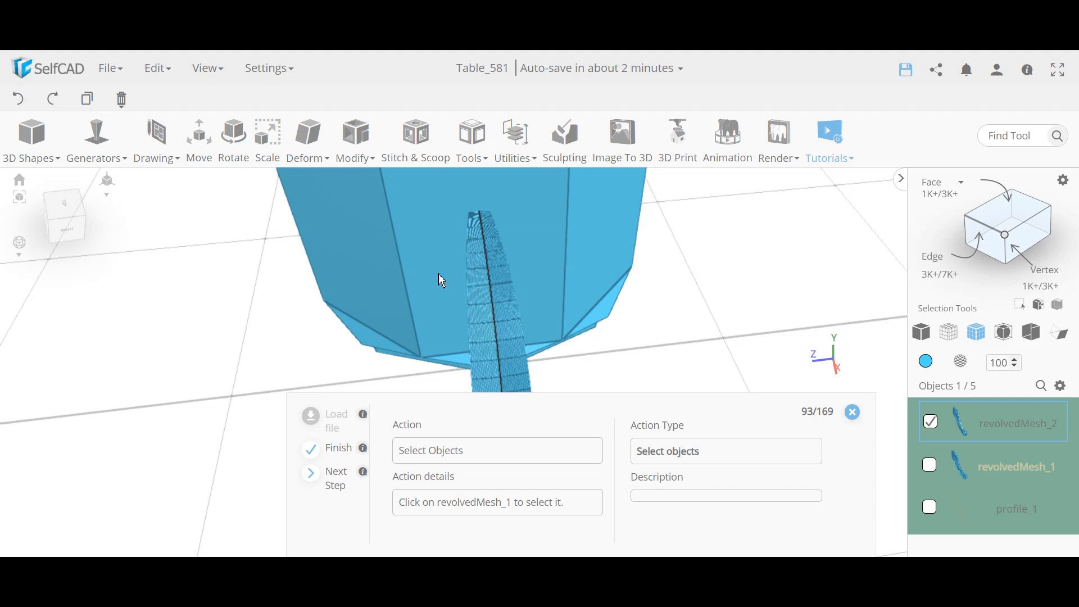
pyautogui.moveTo(489, 284); pyautogui.dragTo(612, 375)
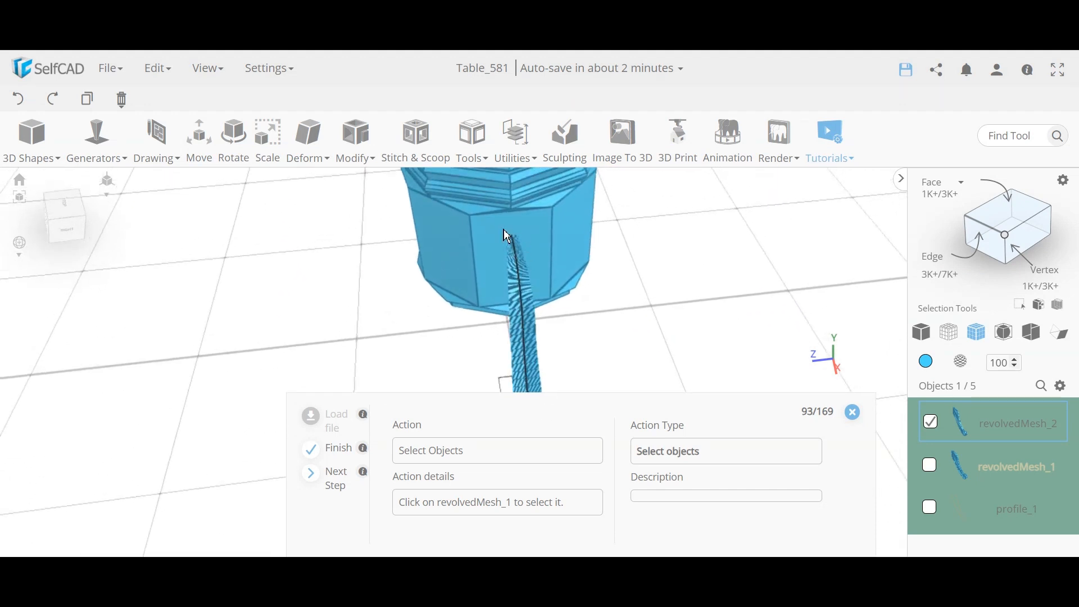
pyautogui.moveTo(512, 237); pyautogui.dragTo(552, 231)
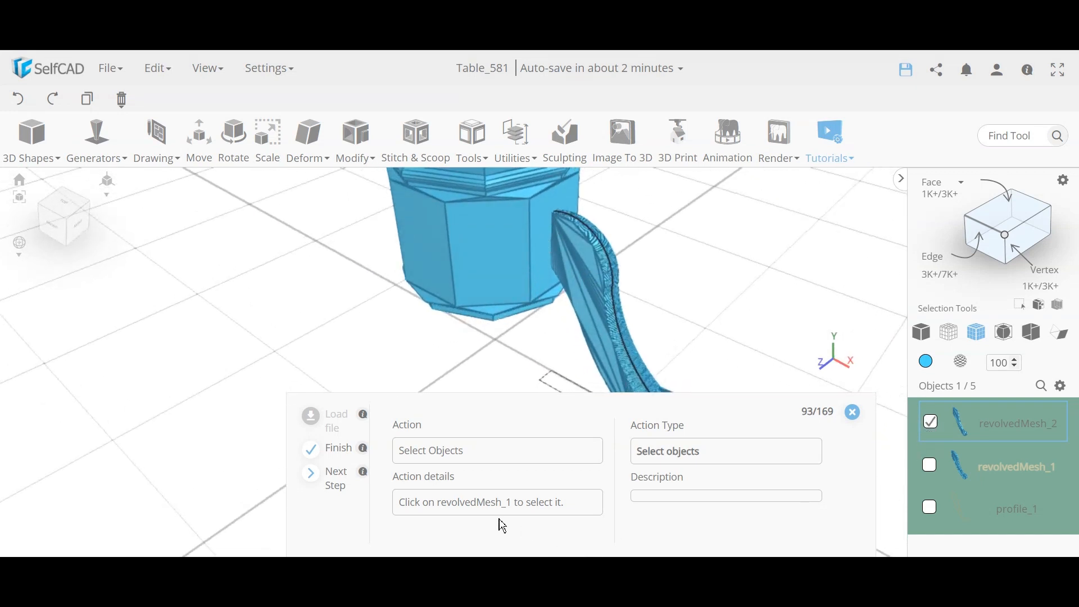
pyautogui.click(931, 466)
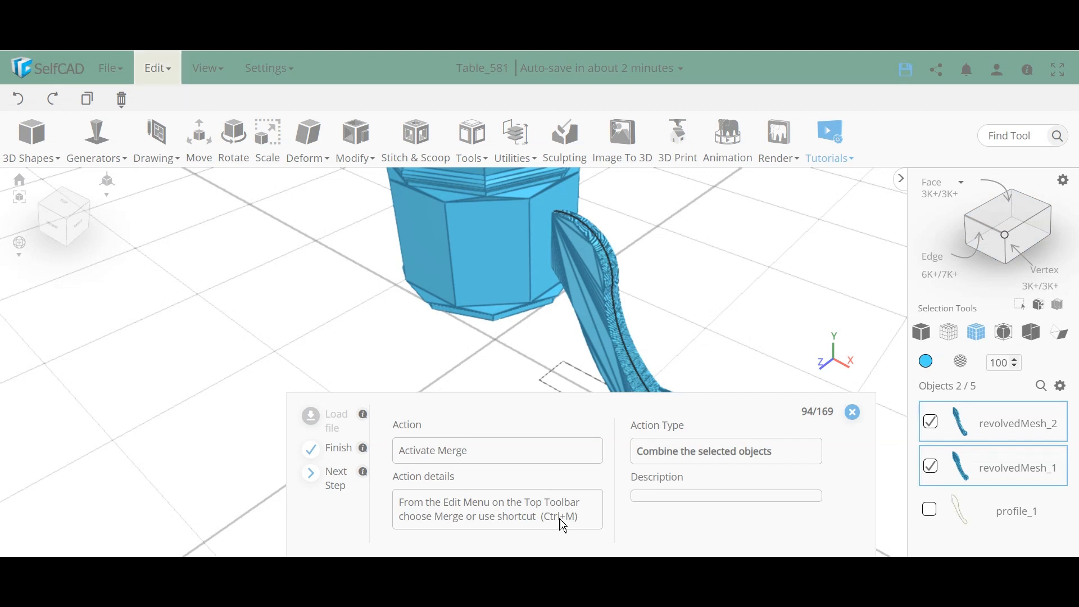
pyautogui.click(169, 71)
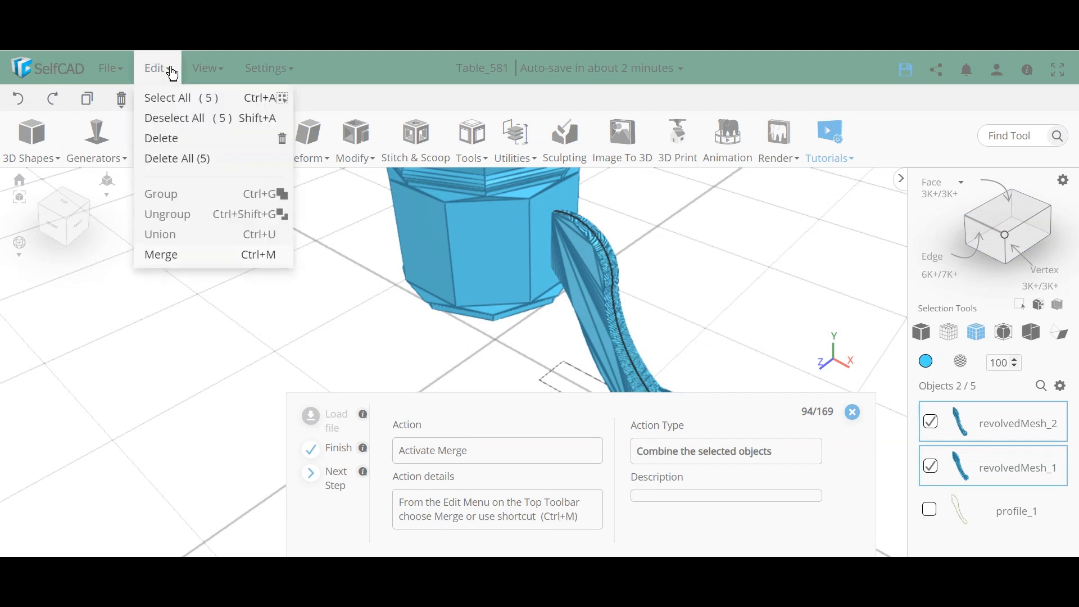
pyautogui.click(236, 257)
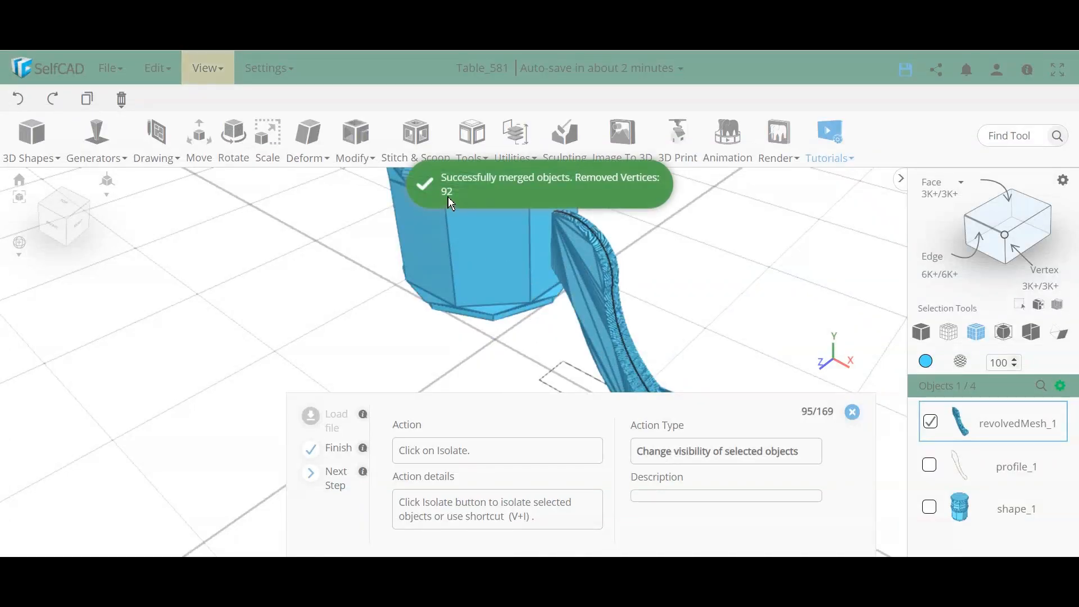
# Step: Isolate revolvedMesh_1, hiding profile_1 and the octagonal cylinder shape_1
pyautogui.moveTo(633, 329); pyautogui.dragTo(539, 244)
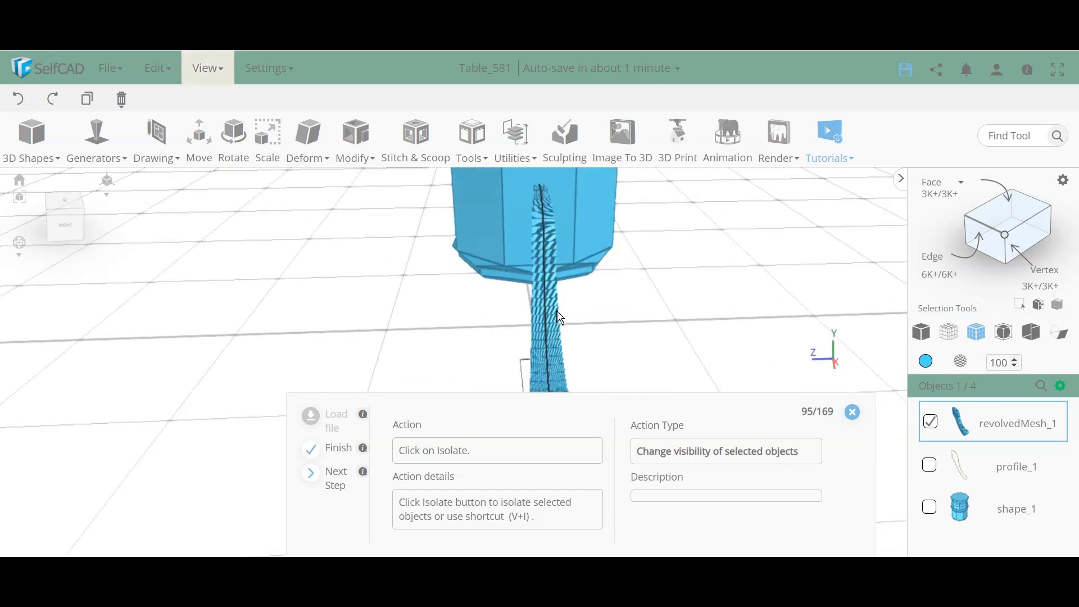
pyautogui.moveTo(560, 317)
pyautogui.mouseDown()
pyautogui.moveTo(596, 313)
pyautogui.moveTo(622, 278)
pyautogui.moveTo(633, 325)
pyautogui.moveTo(592, 306)
pyautogui.moveTo(573, 313)
pyautogui.moveTo(565, 335)
pyautogui.mouseUp()
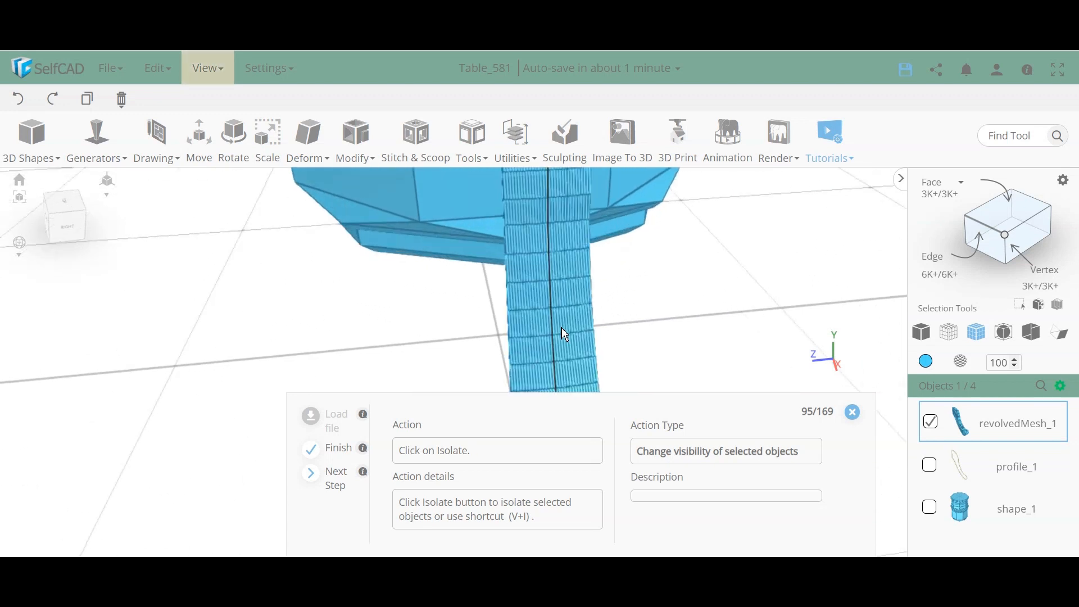
pyautogui.scroll(5, 564, 334)
pyautogui.scroll(-3, 554, 318)
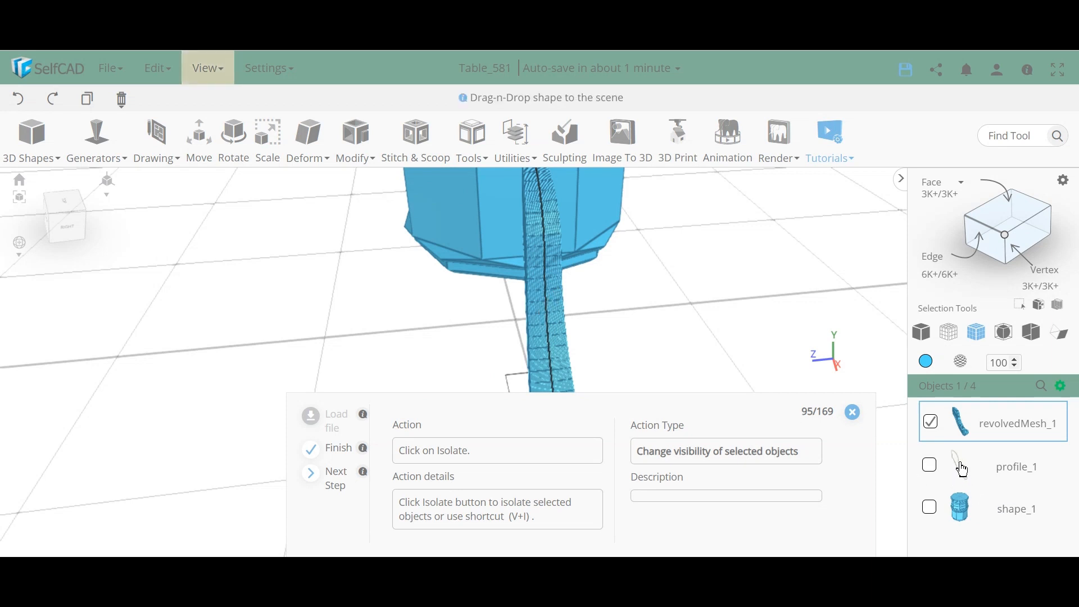
pyautogui.click(1061, 385)
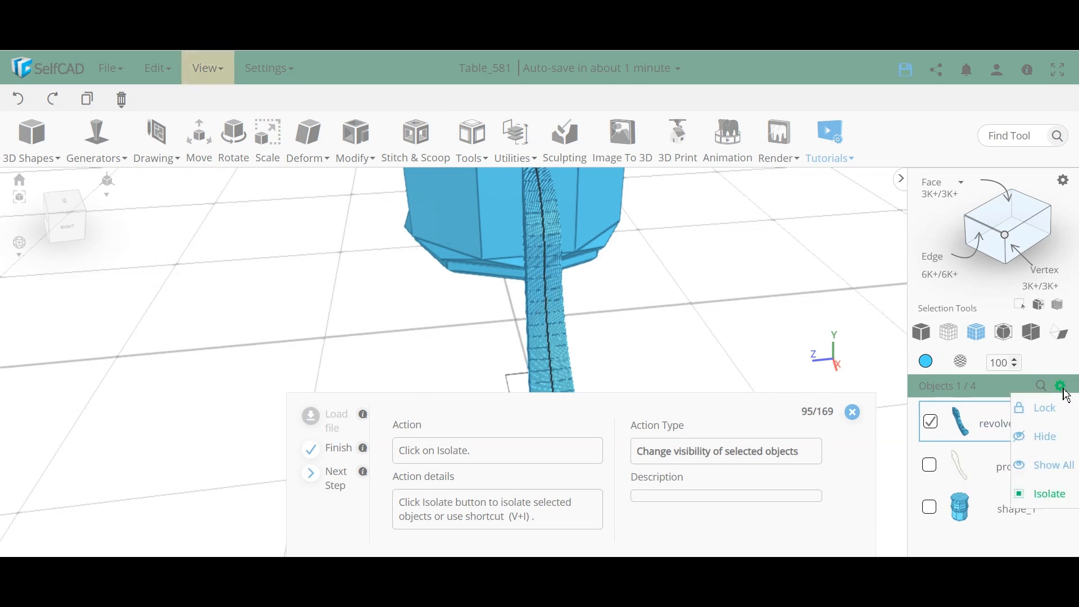
pyautogui.click(1048, 500)
pyautogui.moveTo(487, 316); pyautogui.dragTo(647, 337)
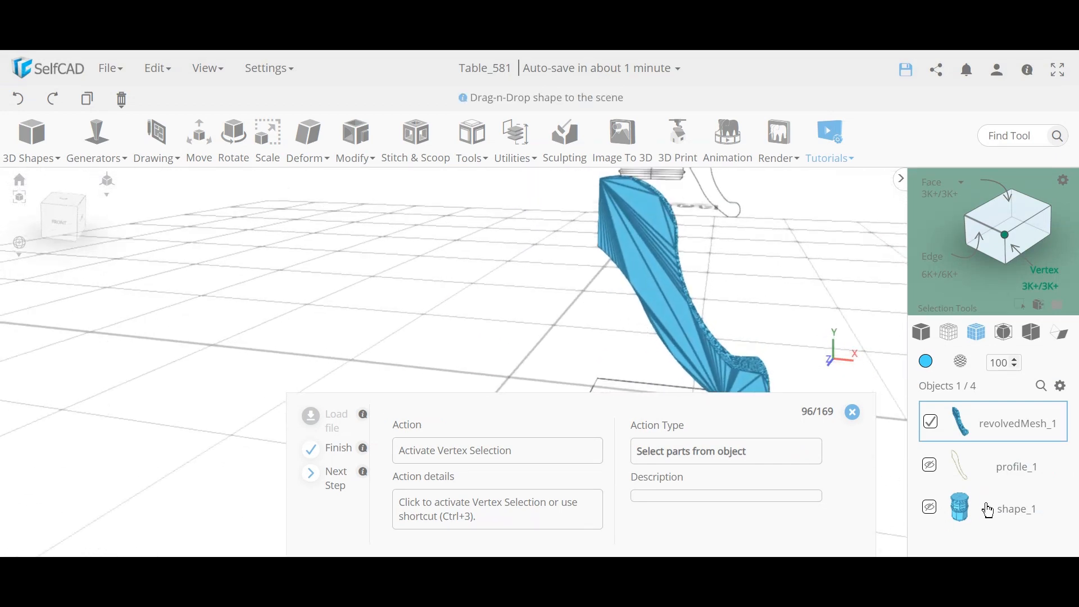
# Step: In Vertex mode, marquee-select the leg mesh's edge-loop vertices and add one extra vertex
pyautogui.moveTo(532, 335); pyautogui.dragTo(691, 270)
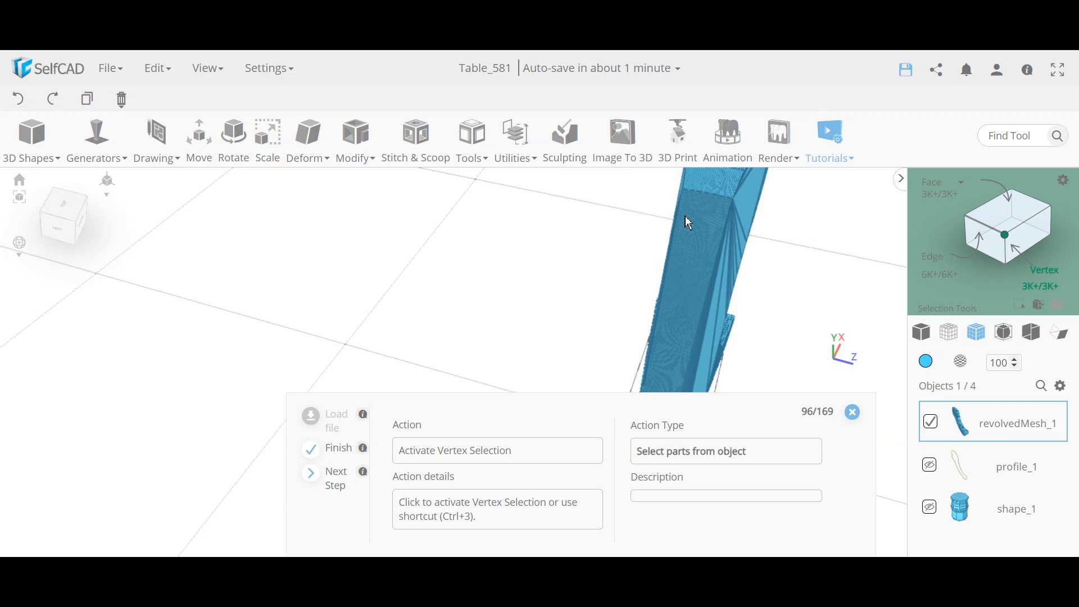
pyautogui.moveTo(728, 221); pyautogui.dragTo(718, 226)
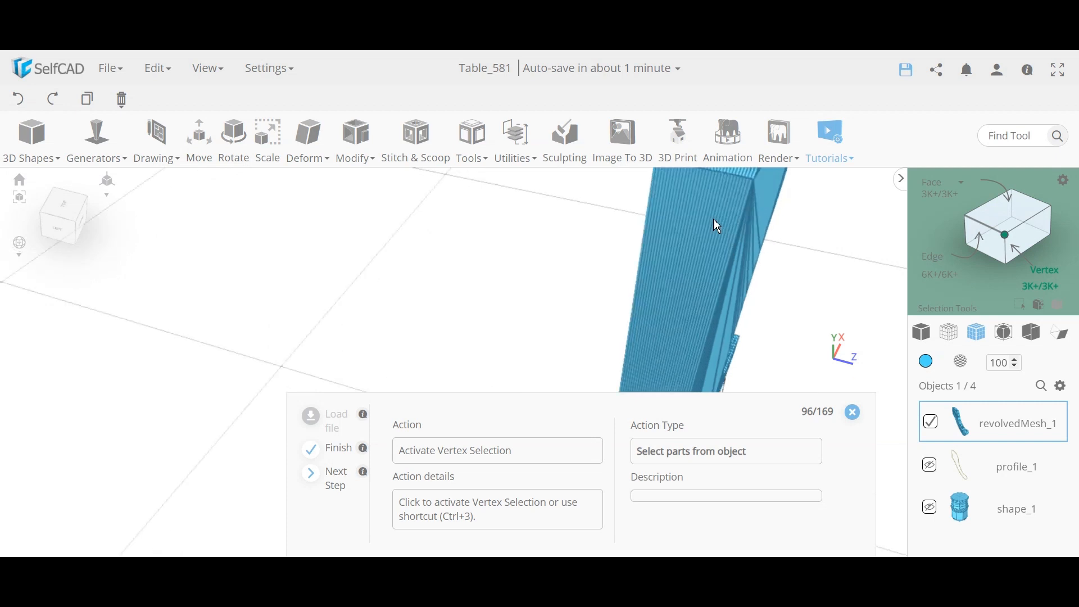
pyautogui.moveTo(701, 286); pyautogui.dragTo(584, 216)
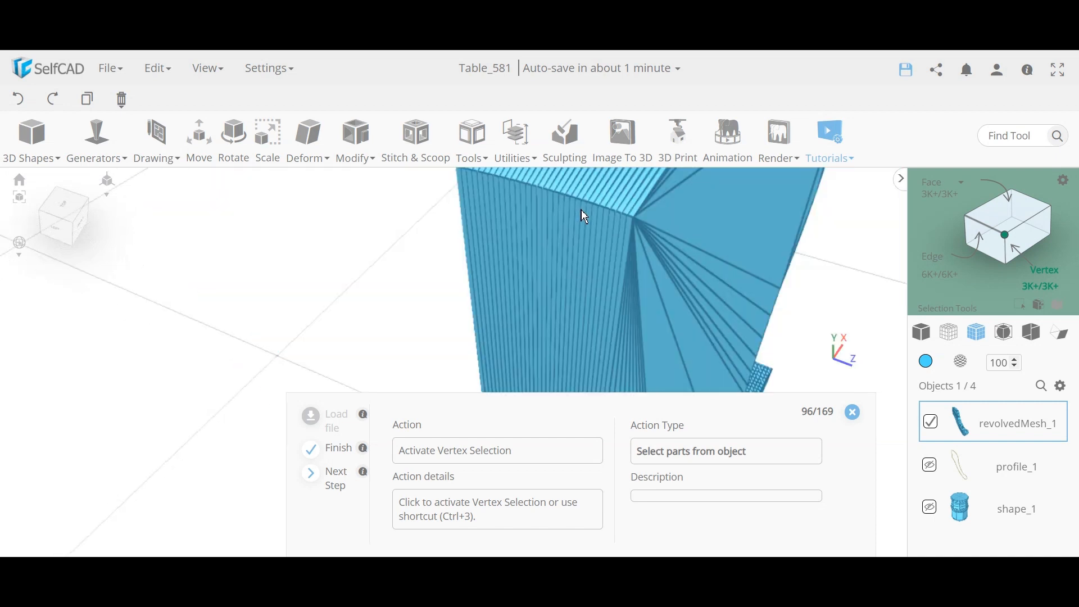
pyautogui.scroll(5, 635, 222)
pyautogui.scroll(-6, 635, 223)
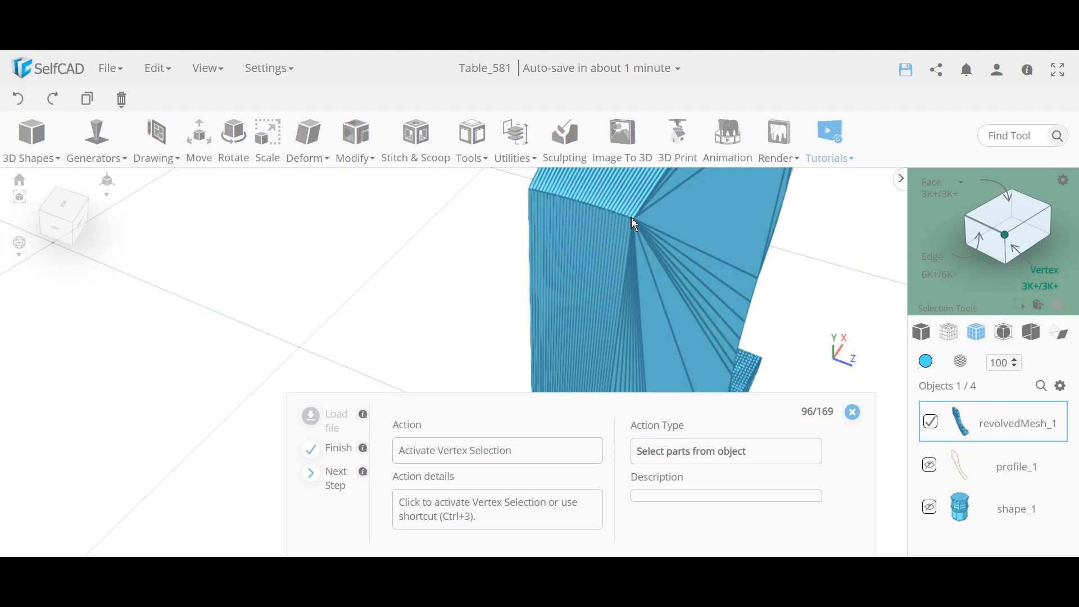
pyautogui.click(1007, 236)
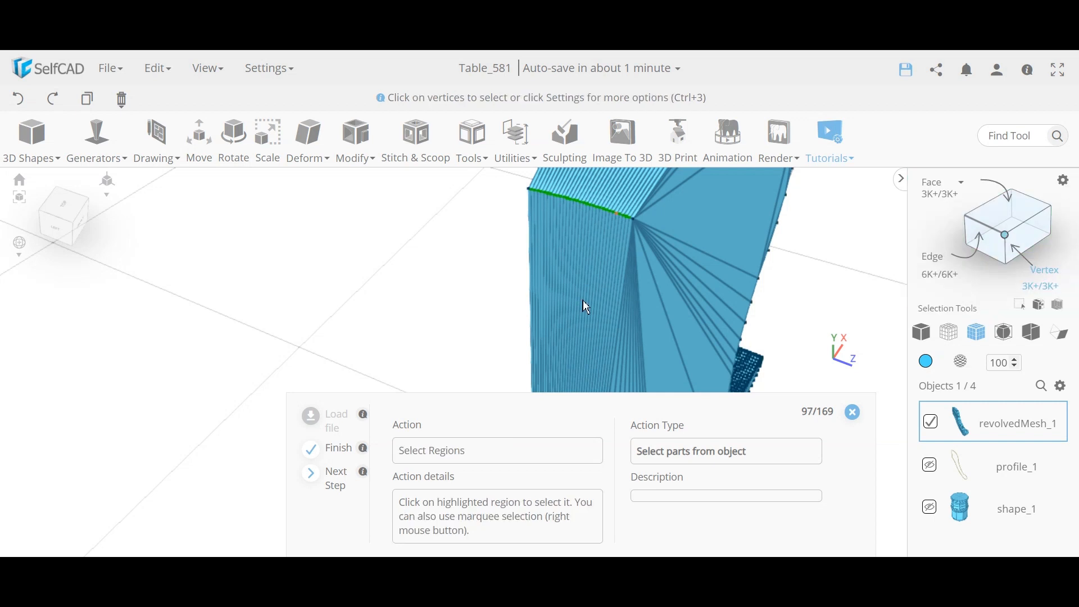
pyautogui.moveTo(449, 248); pyautogui.dragTo(441, 283)
pyautogui.scroll(-5, 441, 283)
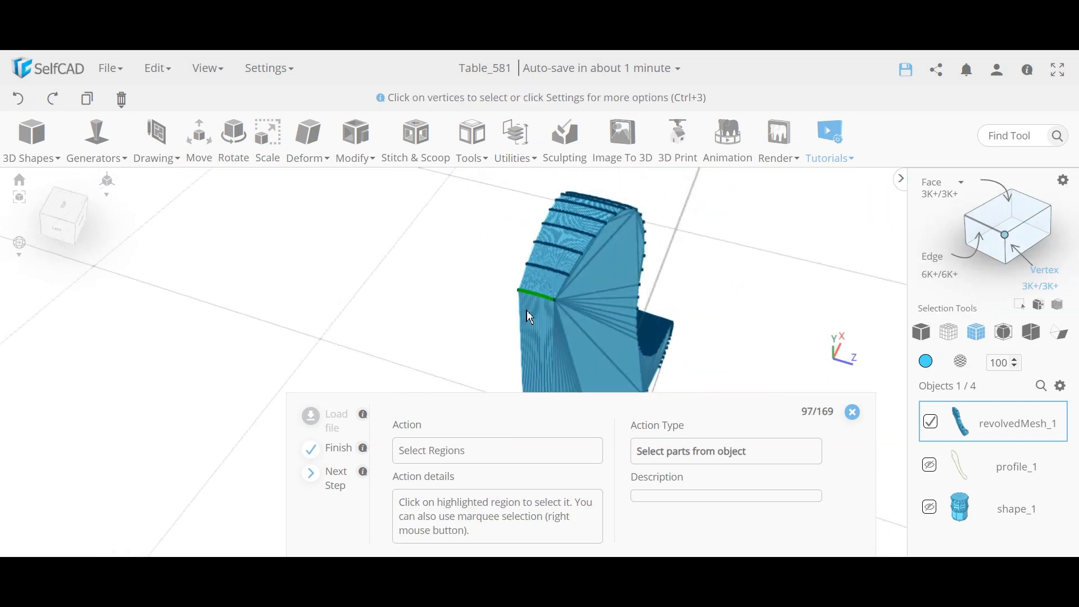
pyautogui.moveTo(555, 316); pyautogui.dragTo(504, 272, button='right')
pyautogui.moveTo(474, 302)
pyautogui.mouseDown()
pyautogui.moveTo(466, 320)
pyautogui.moveTo(504, 287)
pyautogui.moveTo(489, 316)
pyautogui.mouseUp()
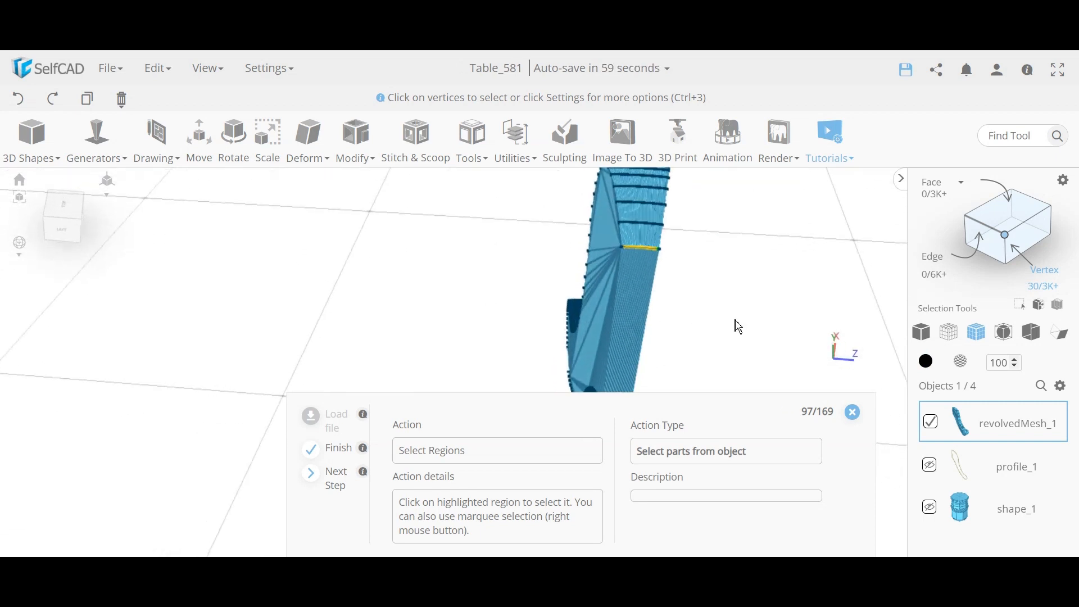
pyautogui.click(613, 237)
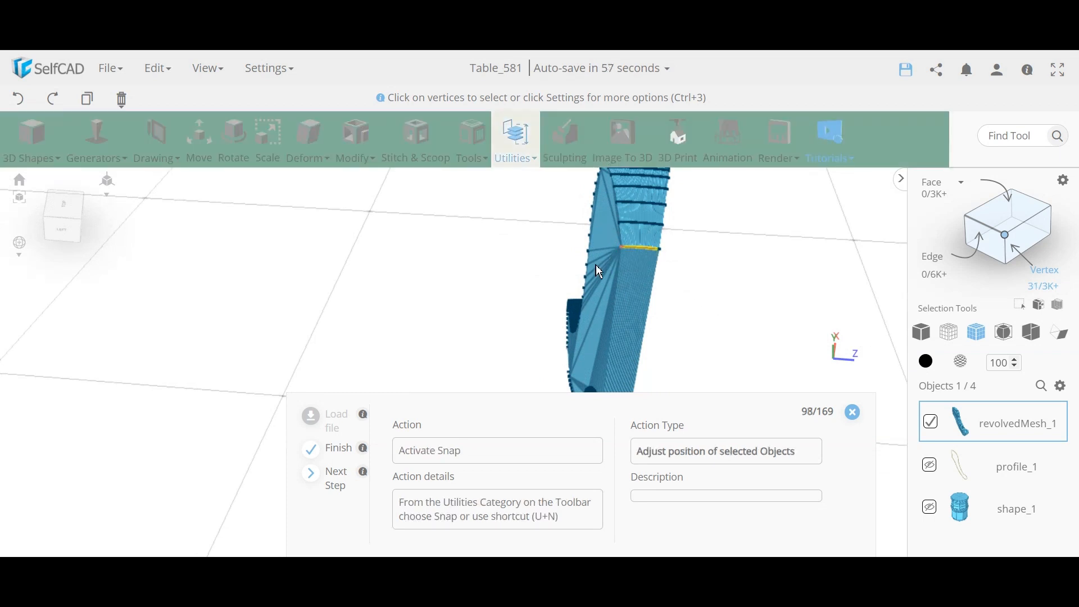
pyautogui.scroll(5, 643, 251)
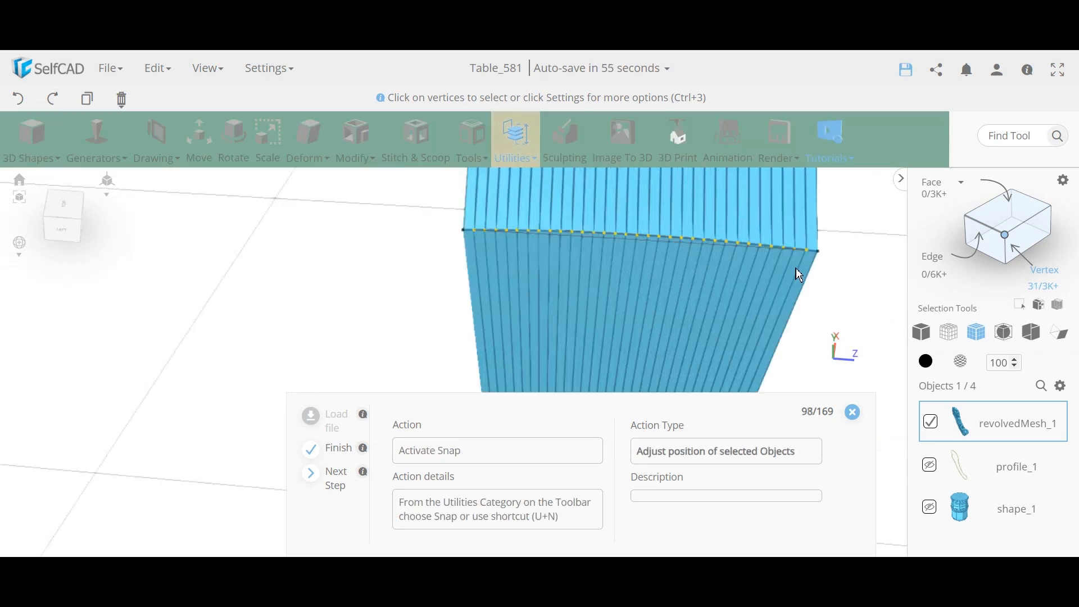
# Step: Snap the selected edge loop onto its middle vertex with Collapse Vertices enabled, then deselect
pyautogui.click(529, 145)
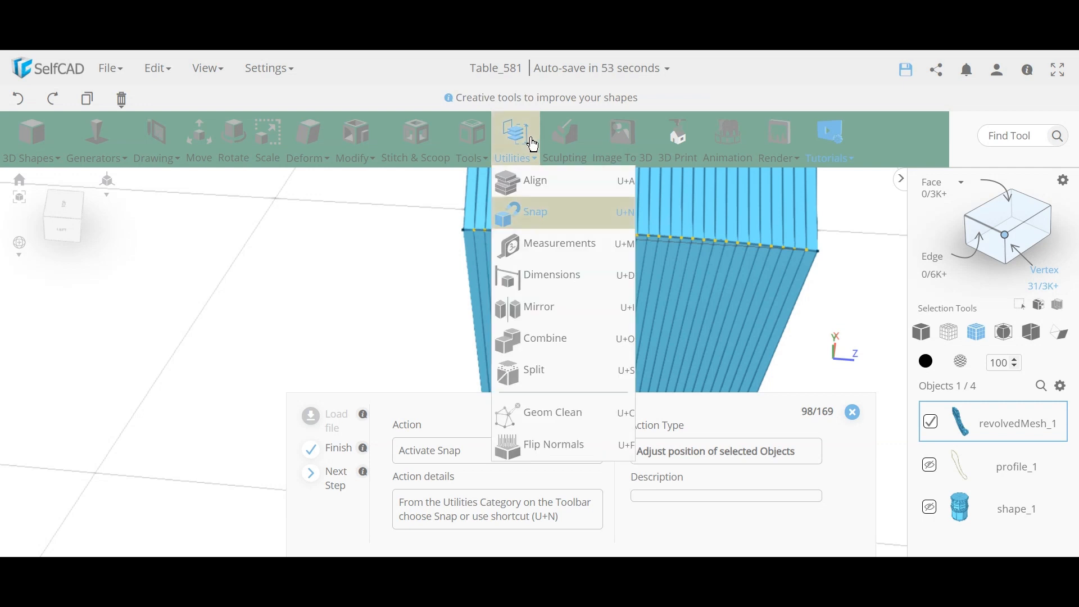
pyautogui.click(540, 225)
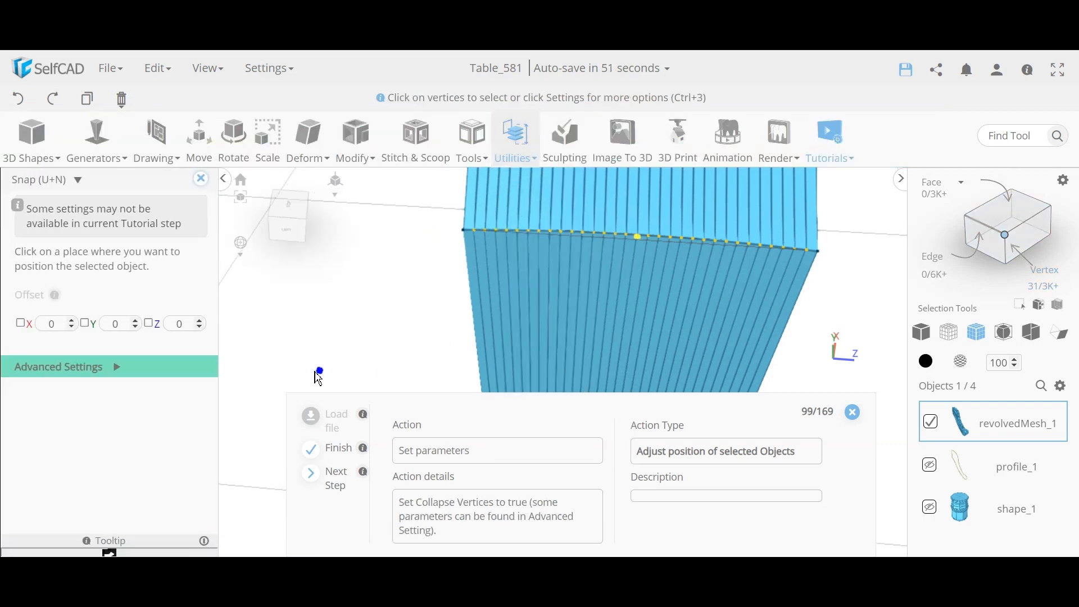
pyautogui.click(638, 236)
pyautogui.click(111, 368)
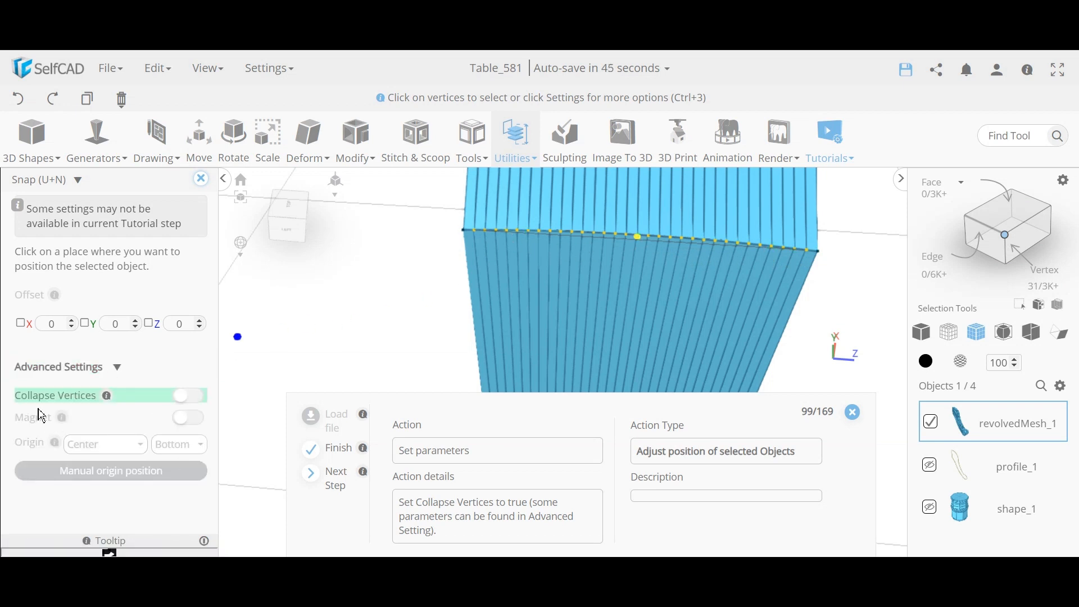
pyautogui.click(189, 397)
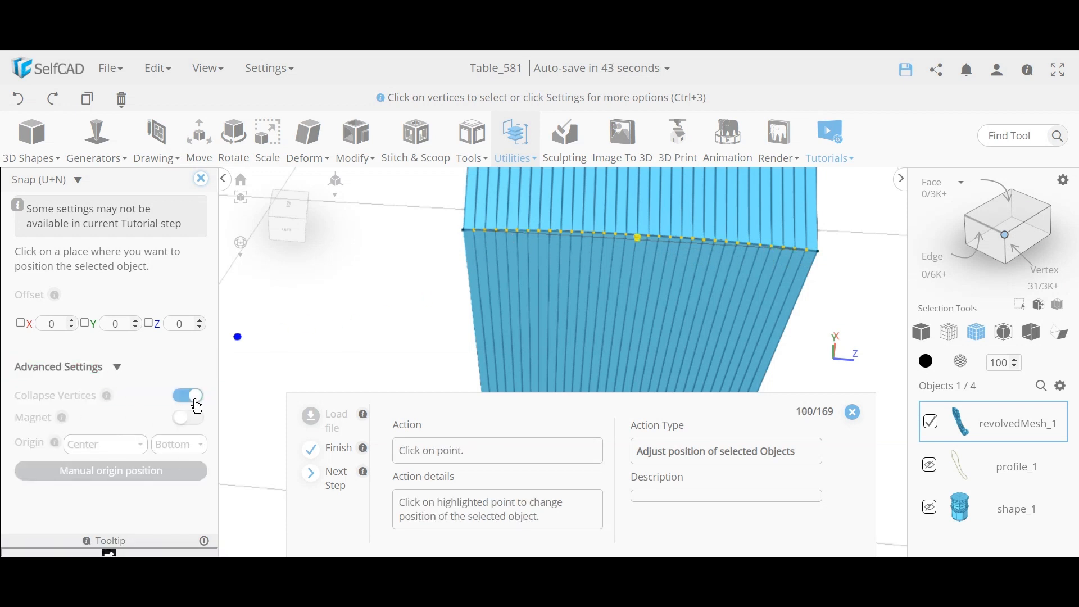
pyautogui.click(639, 239)
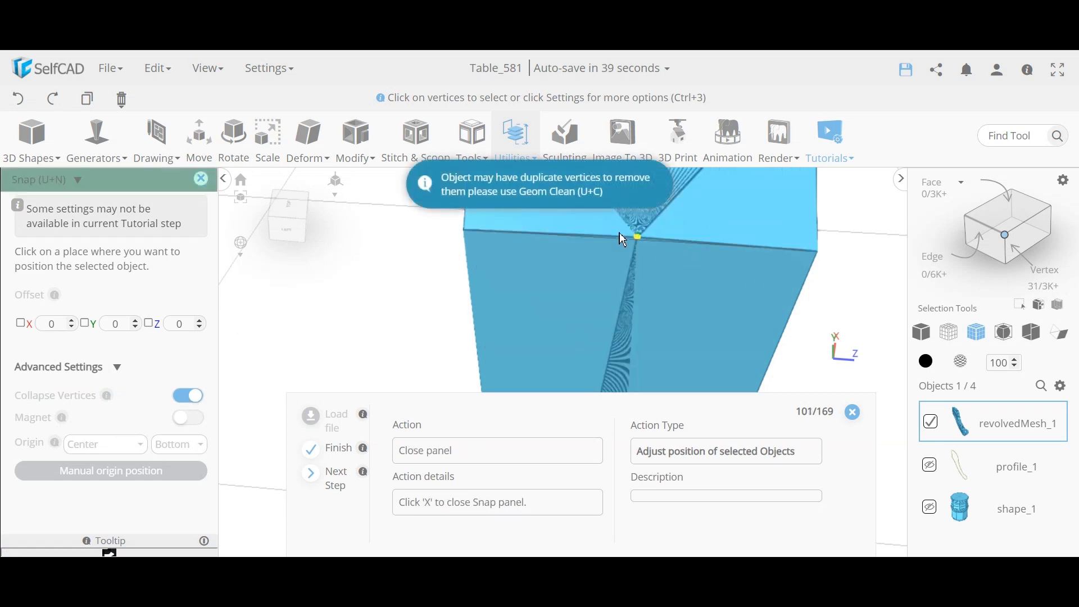
pyautogui.click(201, 178)
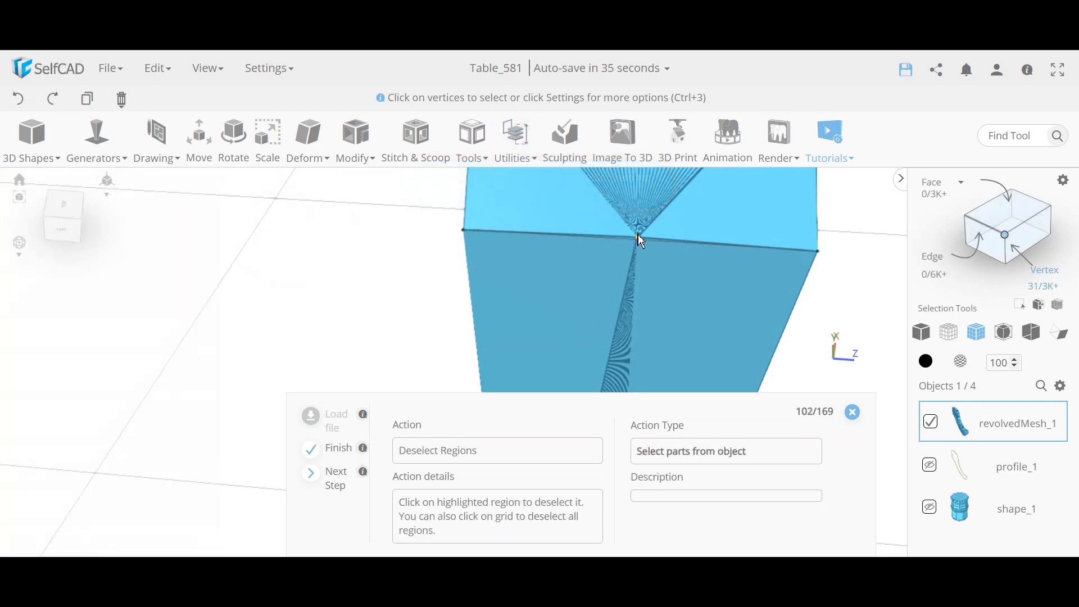
pyautogui.click(371, 265)
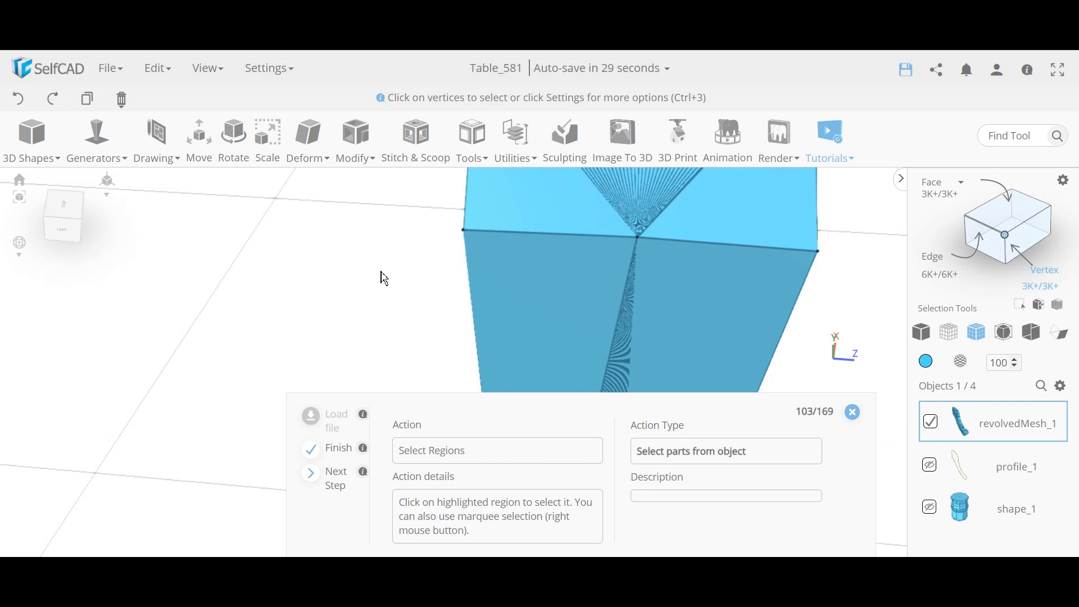
# Step: Select the step-edge vertex ring and collapse it onto a chosen point the same way
pyautogui.scroll(-6, 384, 273)
pyautogui.moveTo(328, 293); pyautogui.dragTo(364, 265)
pyautogui.click(540, 226)
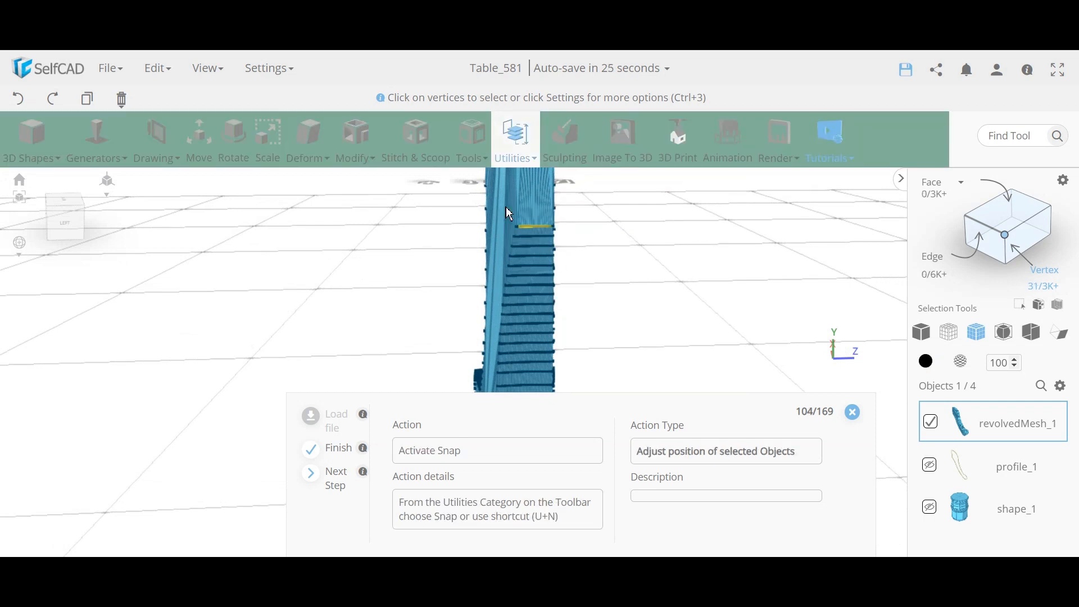
pyautogui.click(515, 146)
pyautogui.click(544, 211)
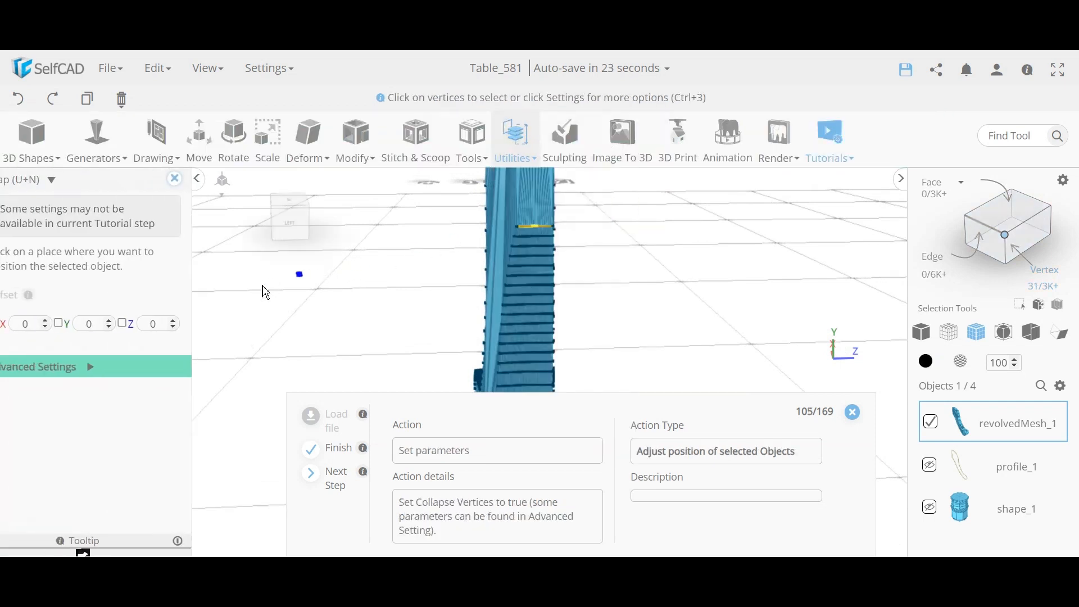
pyautogui.click(109, 382)
pyautogui.click(189, 396)
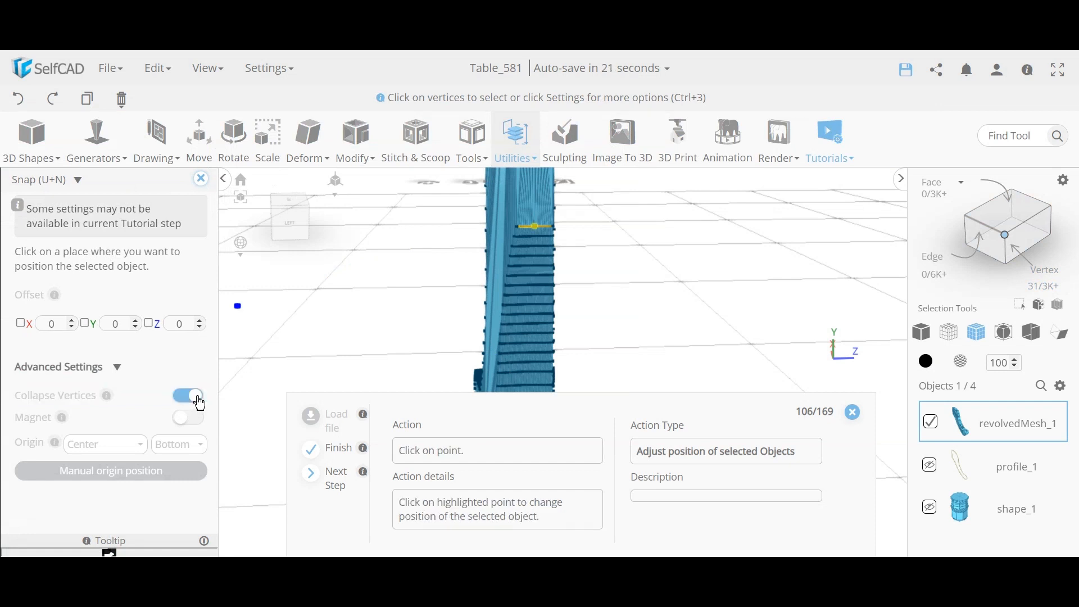
pyautogui.click(534, 227)
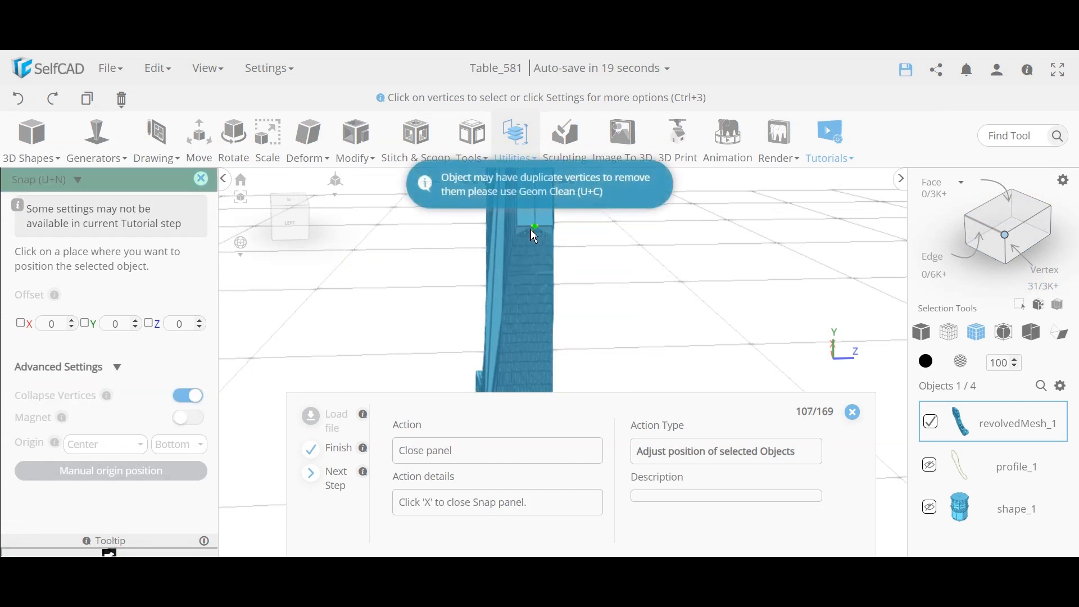
pyautogui.click(201, 179)
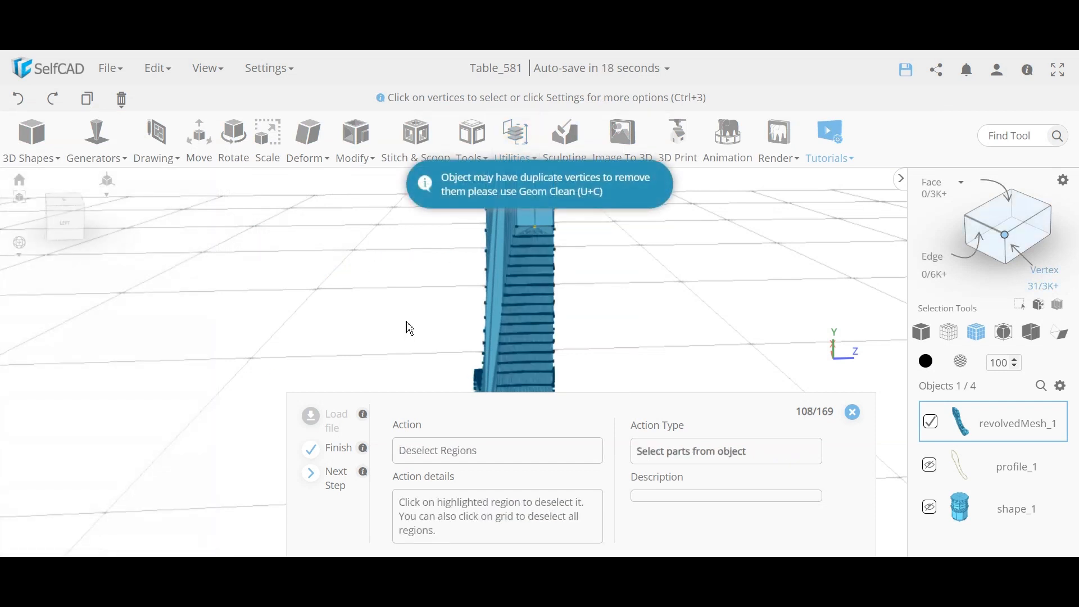
pyautogui.click(376, 306)
pyautogui.moveTo(414, 264); pyautogui.dragTo(441, 320, button='right')
pyautogui.scroll(5, 445, 326)
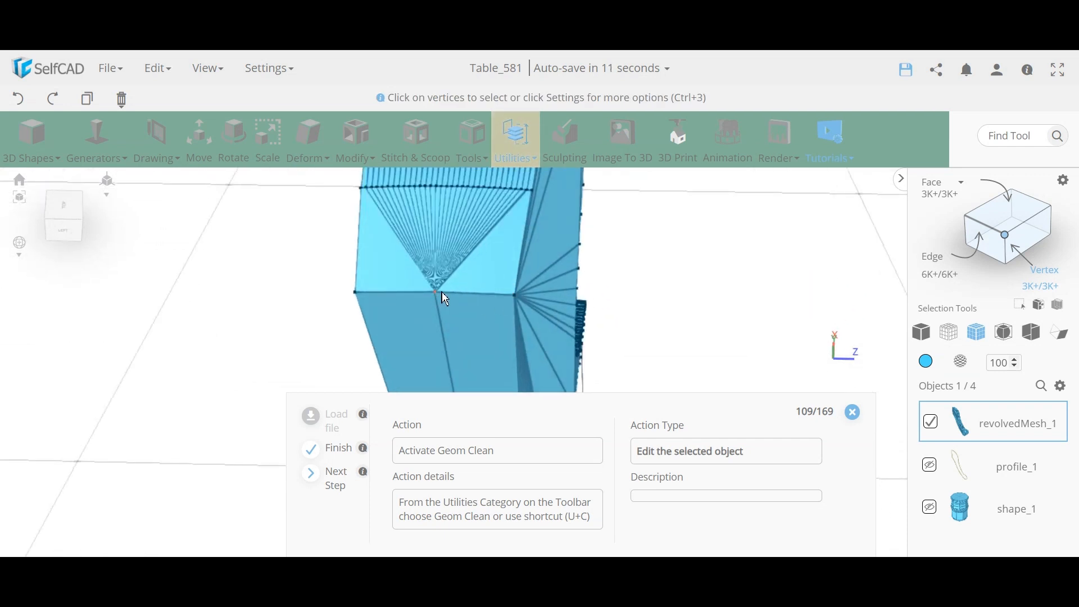
# Step: Run Geom Clean with Remove Duplicates on the leg mesh
pyautogui.click(519, 149)
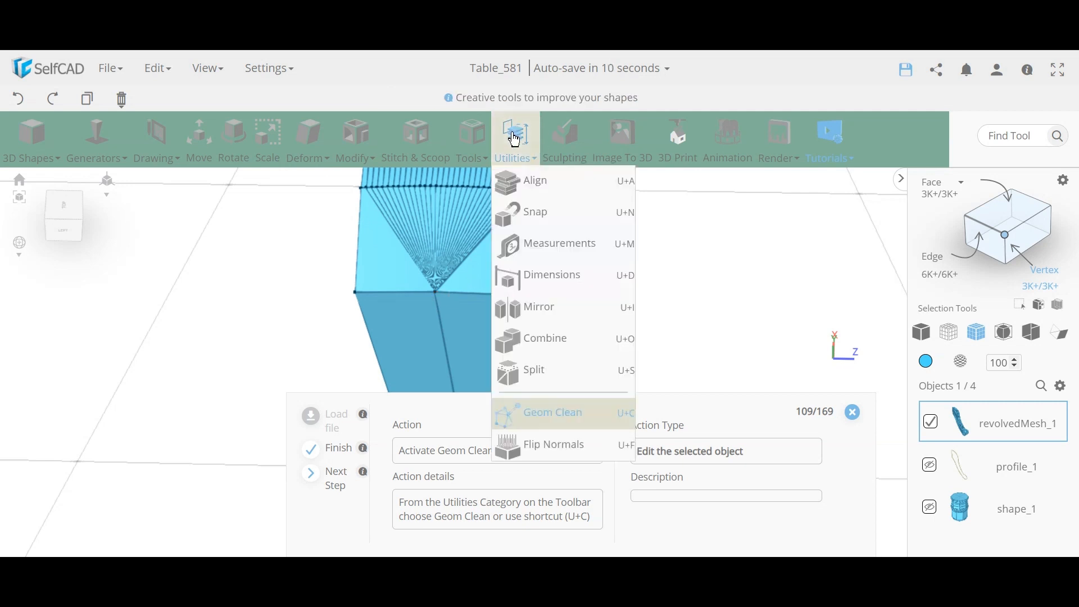
pyautogui.click(549, 414)
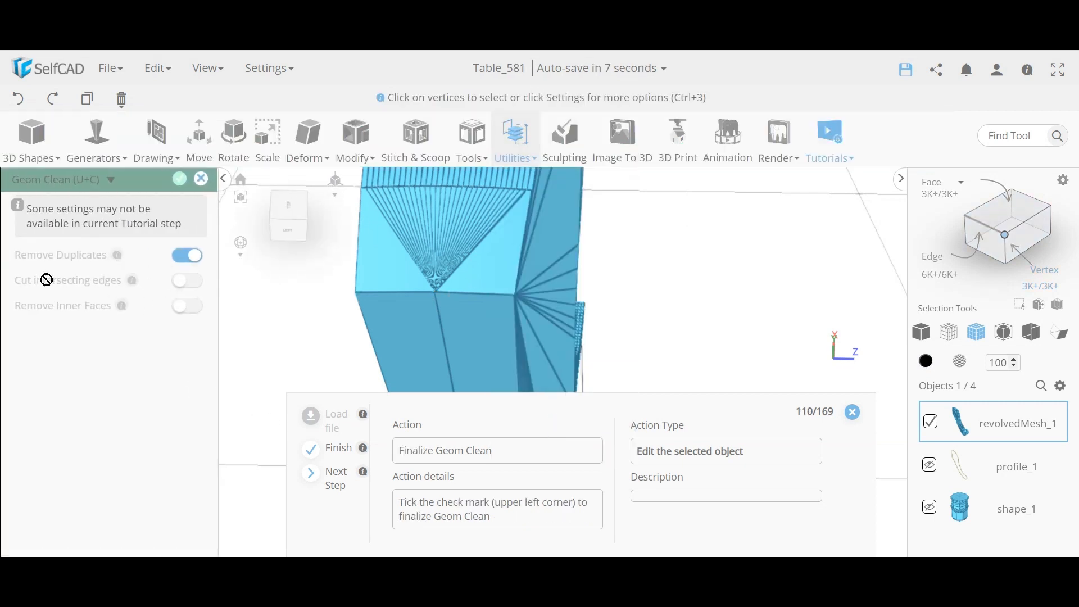
pyautogui.click(180, 179)
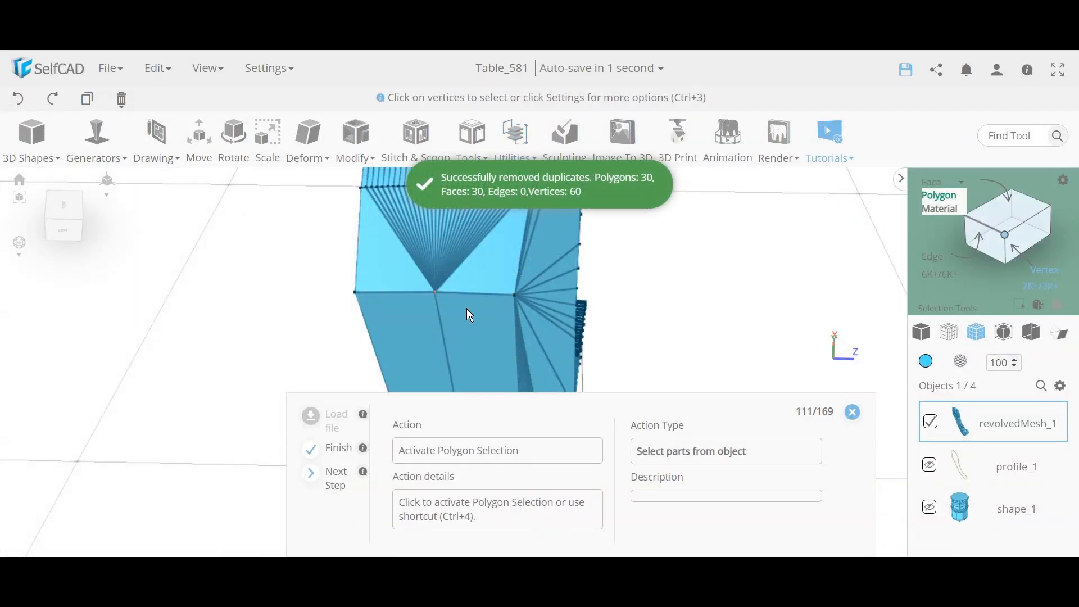
# Step: Inspect the converged fan vertex from several angles and switch to Polygon selection
pyautogui.click(435, 292)
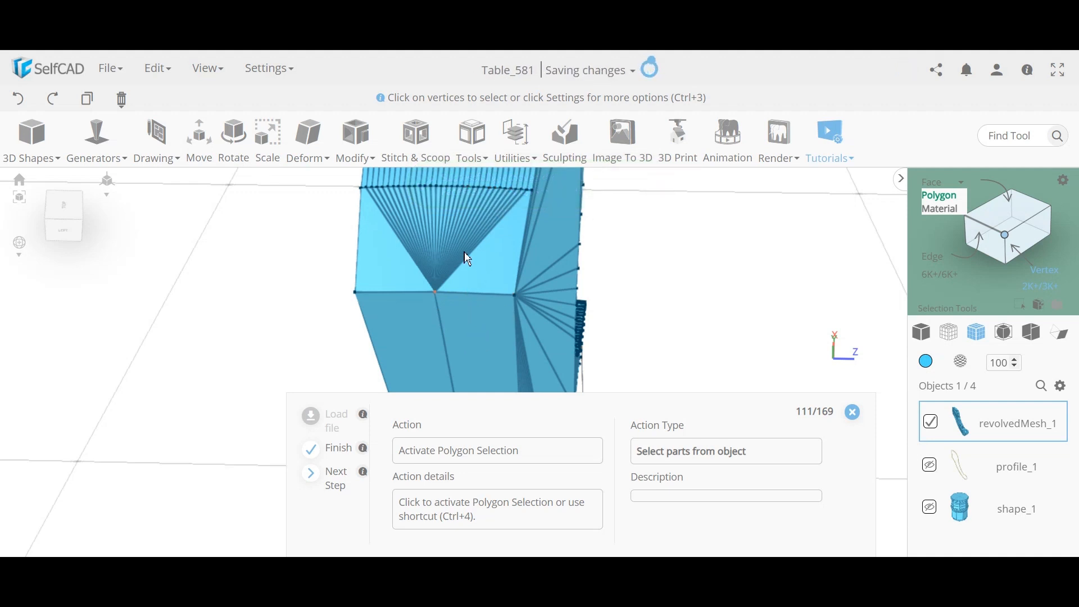
pyautogui.moveTo(674, 322); pyautogui.dragTo(728, 308)
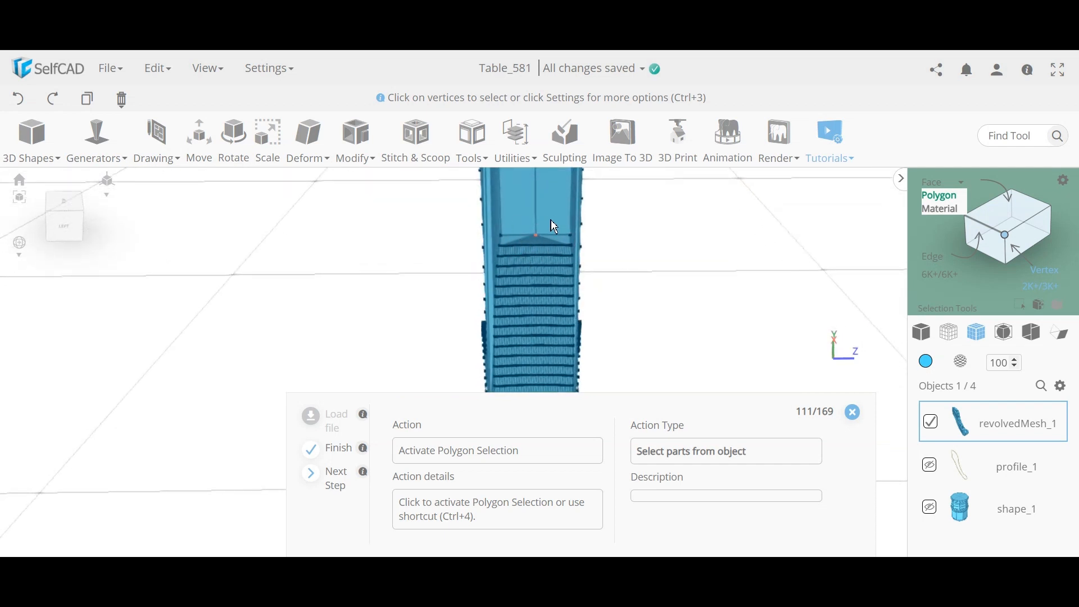
pyautogui.moveTo(770, 236); pyautogui.dragTo(782, 312)
pyautogui.scroll(5, 578, 264)
pyautogui.scroll(-4, 579, 264)
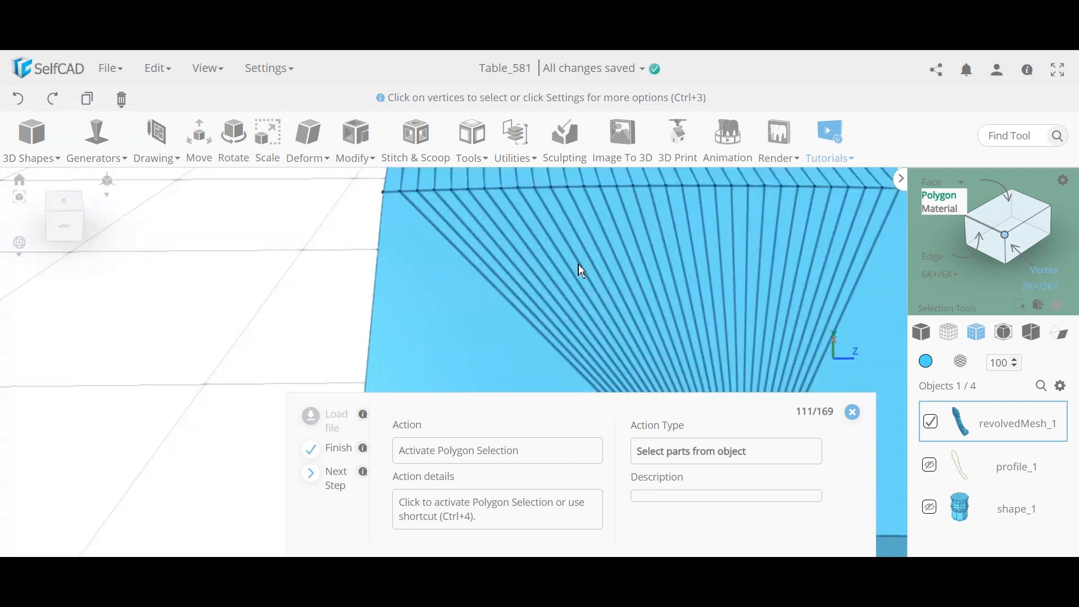
pyautogui.moveTo(789, 344); pyautogui.dragTo(867, 313)
pyautogui.hotkey('ctrl', '4')
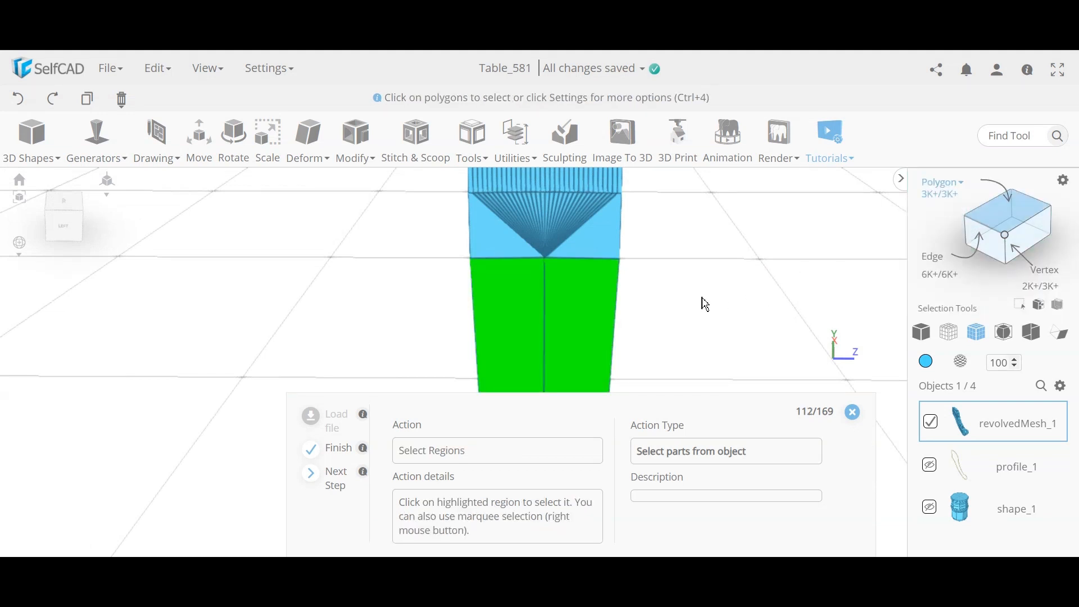
# Step: Select the leg's two lower end faces and inset them by 0.5
pyautogui.click(551, 295)
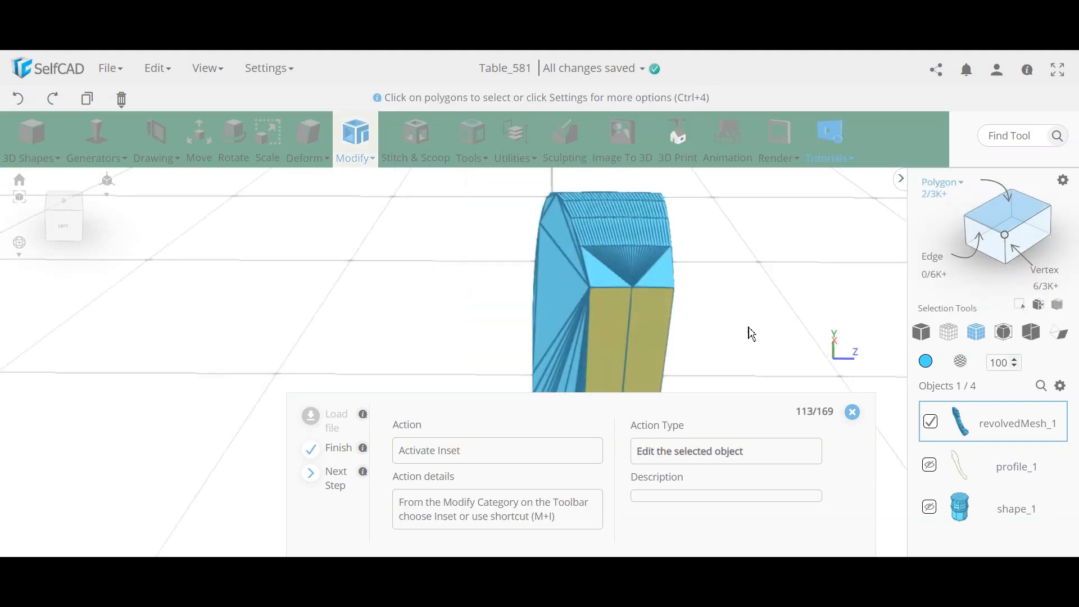
pyautogui.moveTo(740, 320); pyautogui.dragTo(707, 302)
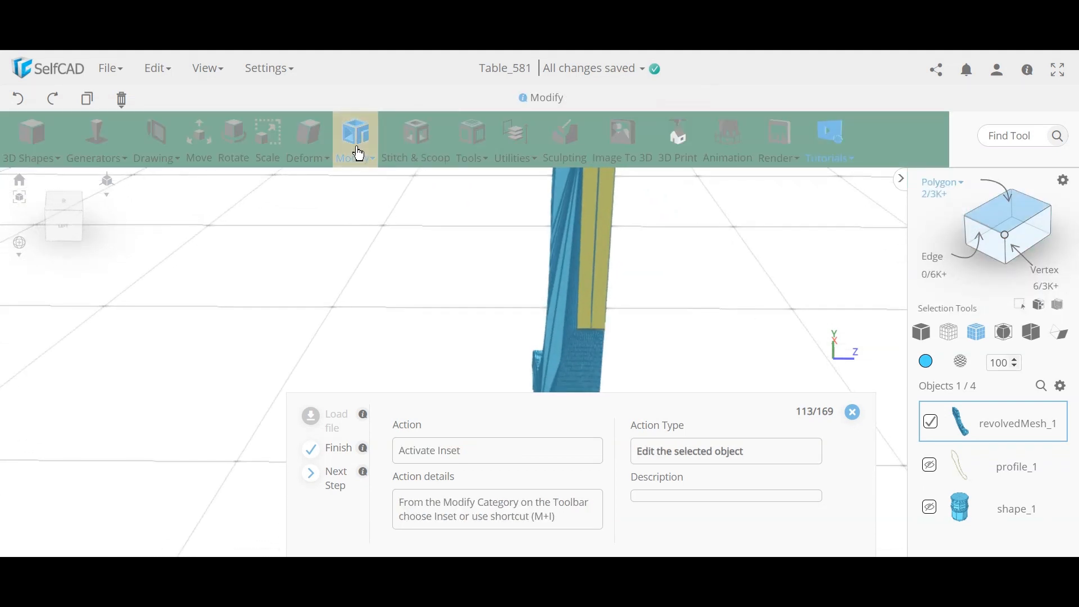
pyautogui.moveTo(719, 277); pyautogui.dragTo(720, 303)
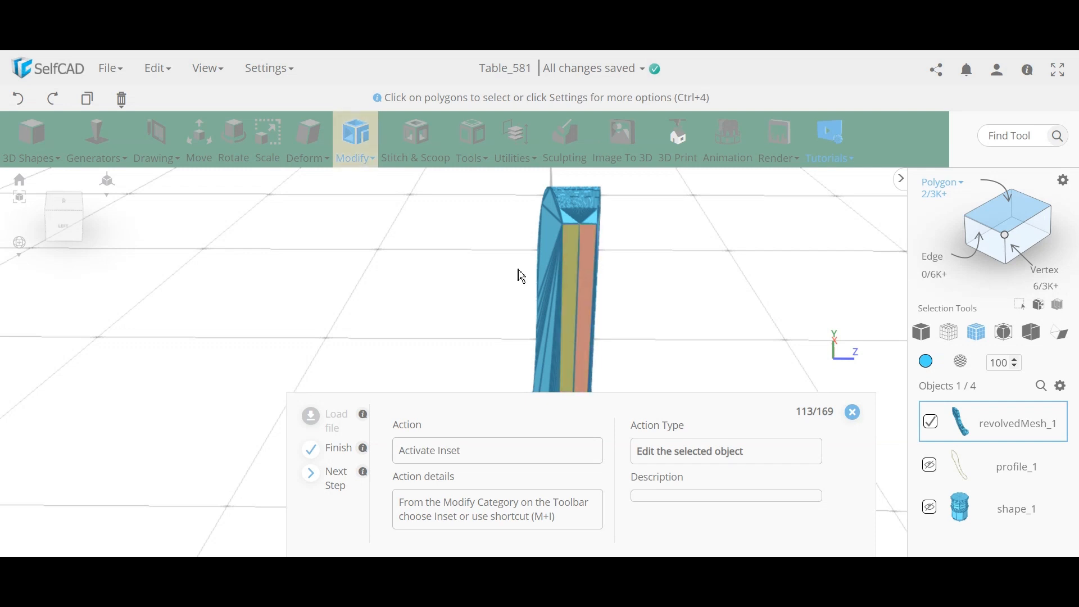
pyautogui.moveTo(380, 298); pyautogui.dragTo(495, 327)
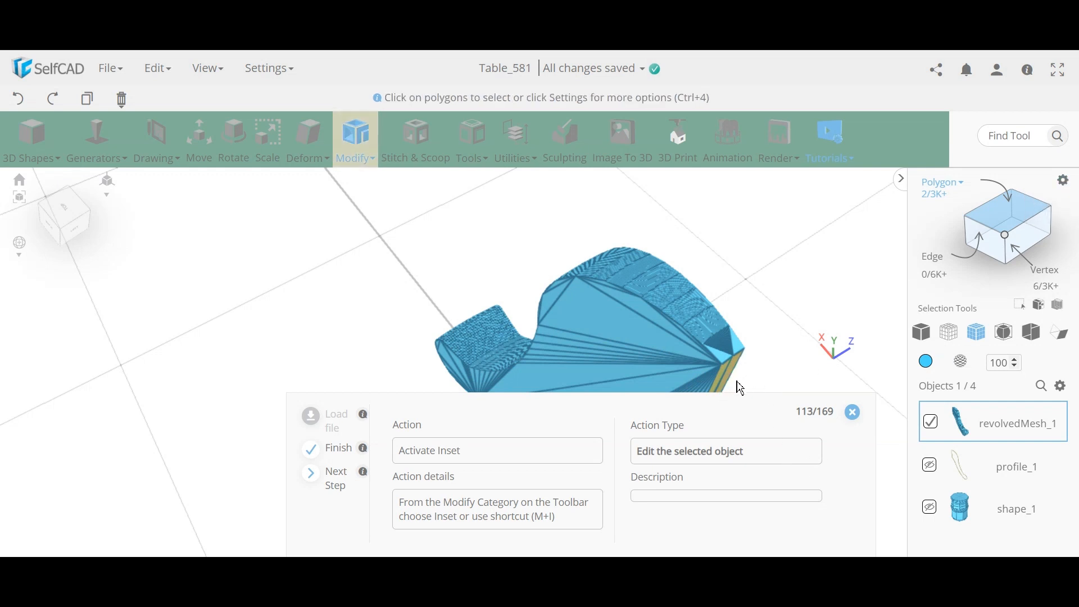
pyautogui.moveTo(789, 312); pyautogui.dragTo(747, 282, button='right')
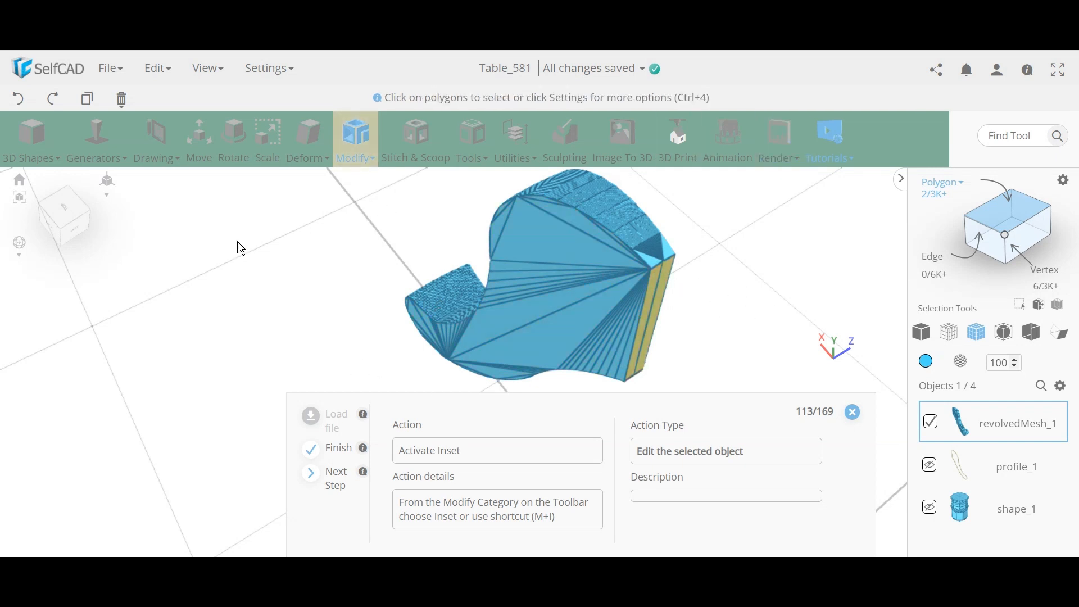
pyautogui.click(351, 159)
pyautogui.click(376, 215)
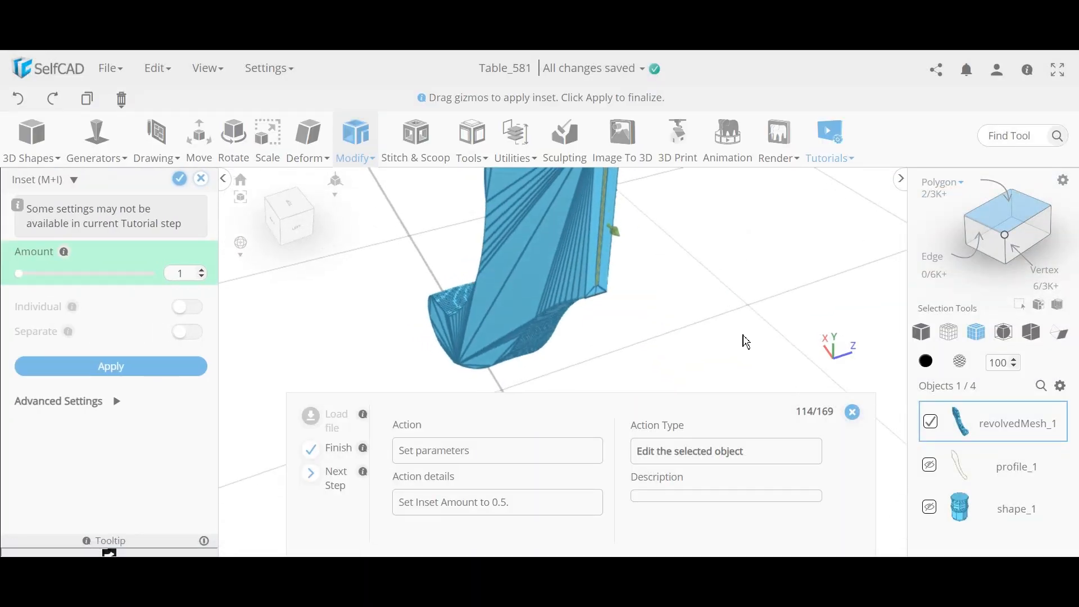
pyautogui.doubleClick(188, 275)
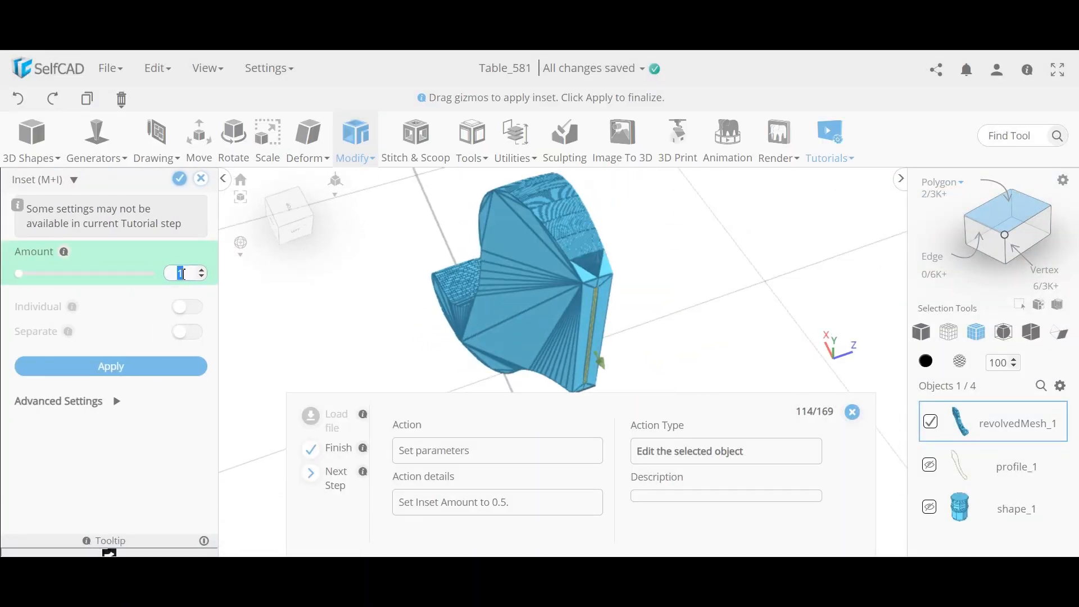
pyautogui.press('Return')
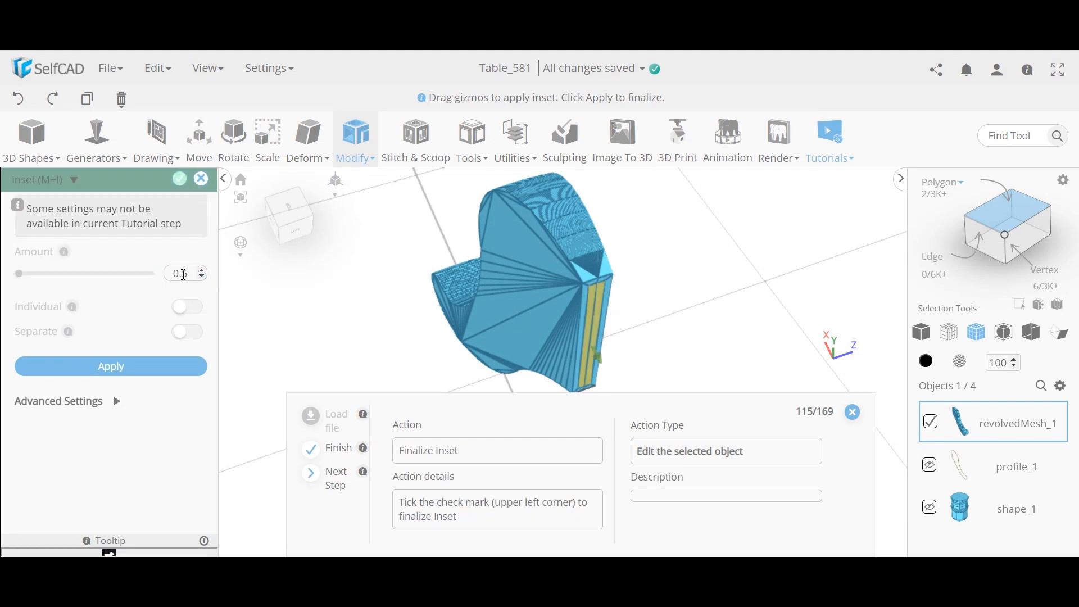
pyautogui.click(179, 179)
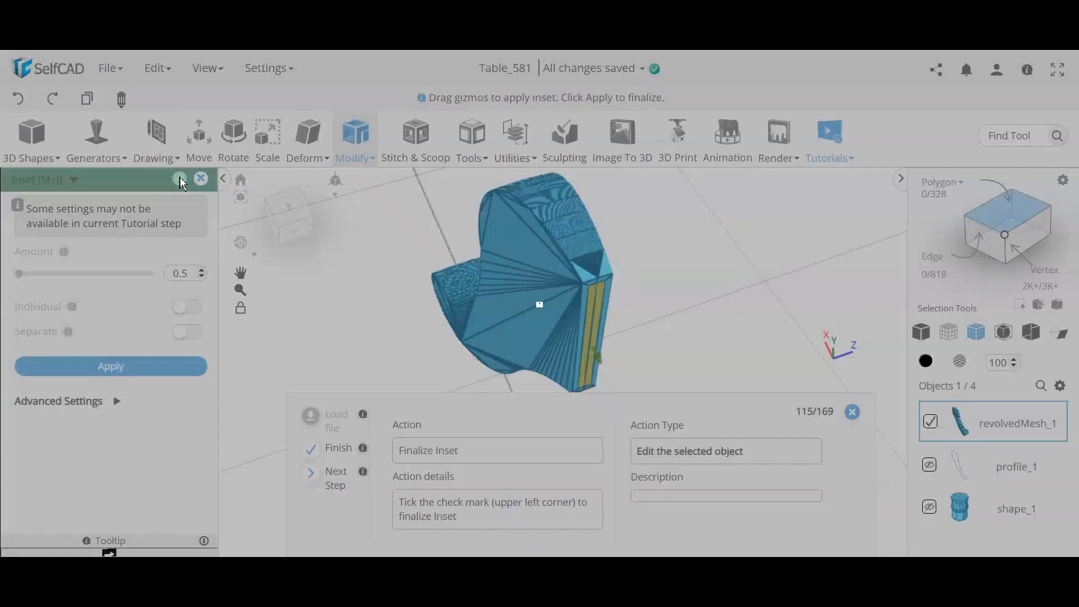
pyautogui.moveTo(767, 248); pyautogui.dragTo(736, 246, button='right')
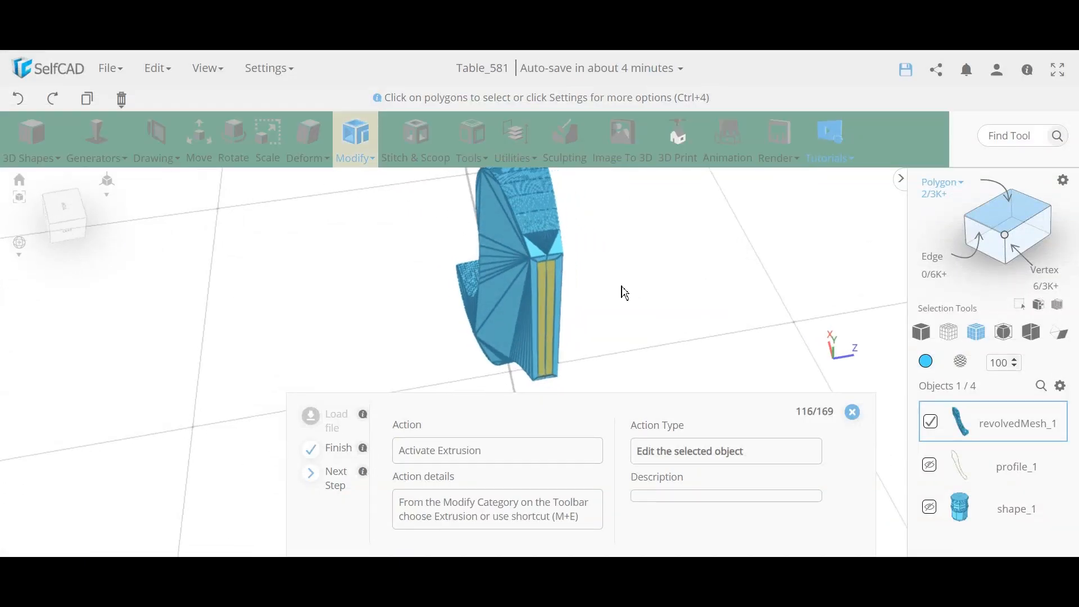
# Step: Extrude the inset leg faces by 5 and turn shape_1's visibility back on
pyautogui.scroll(3, 622, 285)
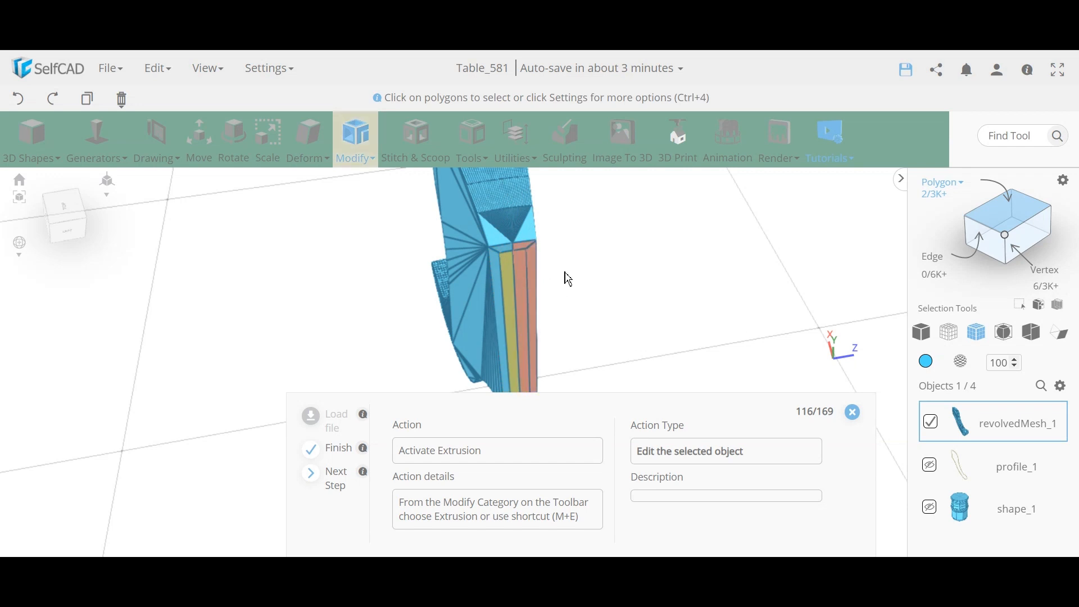
pyautogui.click(360, 160)
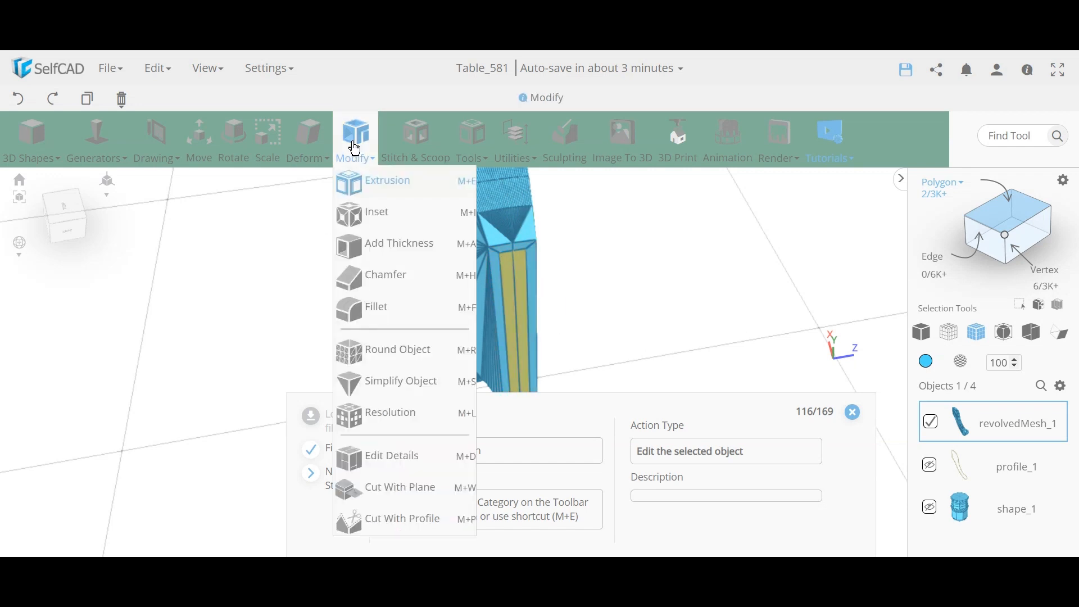
pyautogui.click(376, 183)
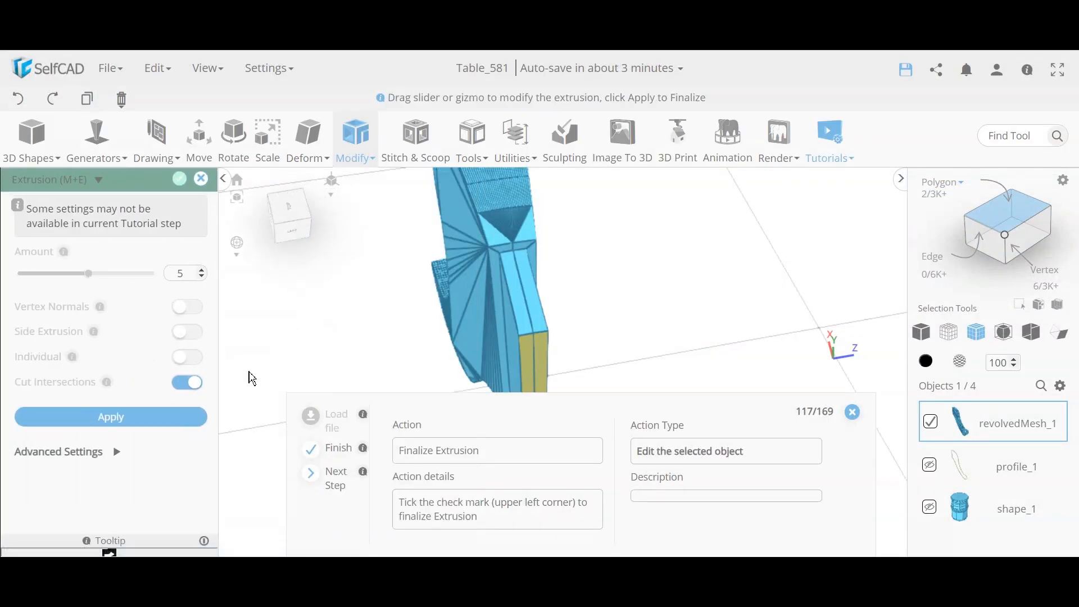
pyautogui.click(180, 181)
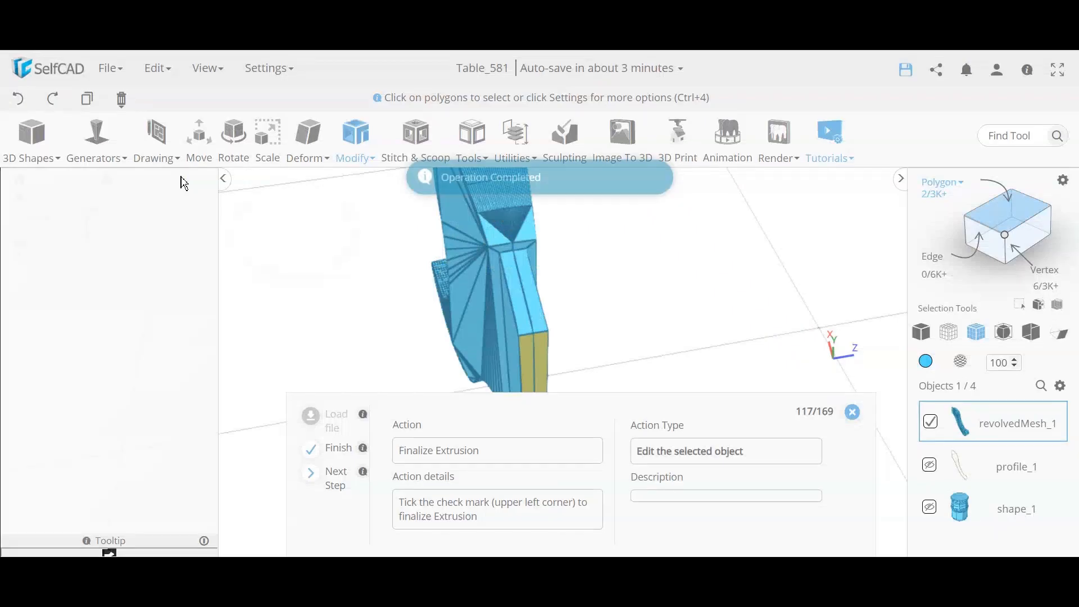
pyautogui.click(930, 508)
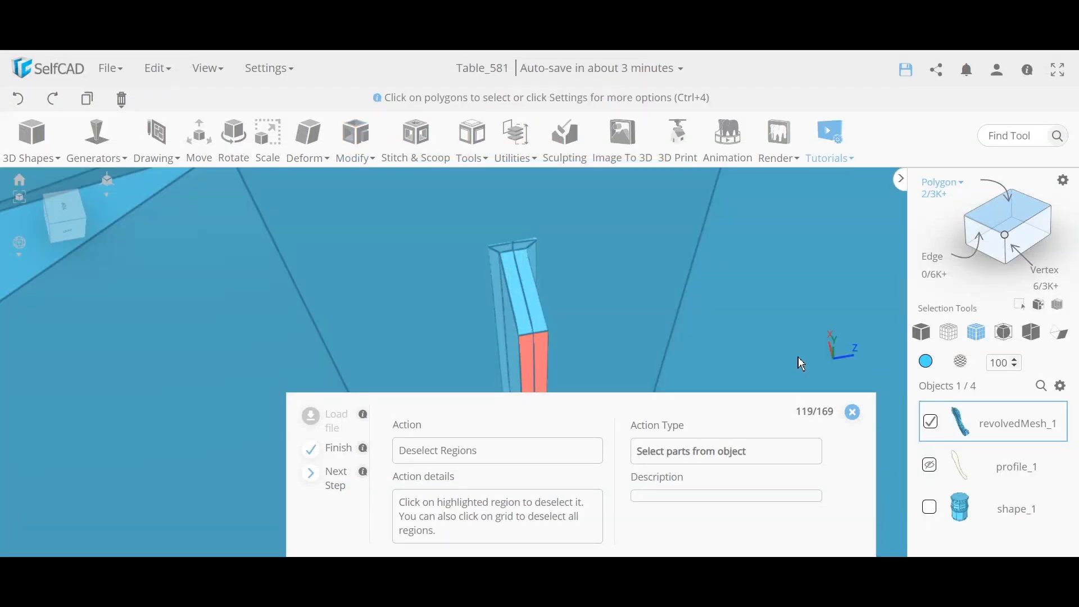
# Step: Clear the leg's face selection and view the pedestal and leg together
pyautogui.scroll(-6, 798, 356)
pyautogui.scroll(3, 576, 315)
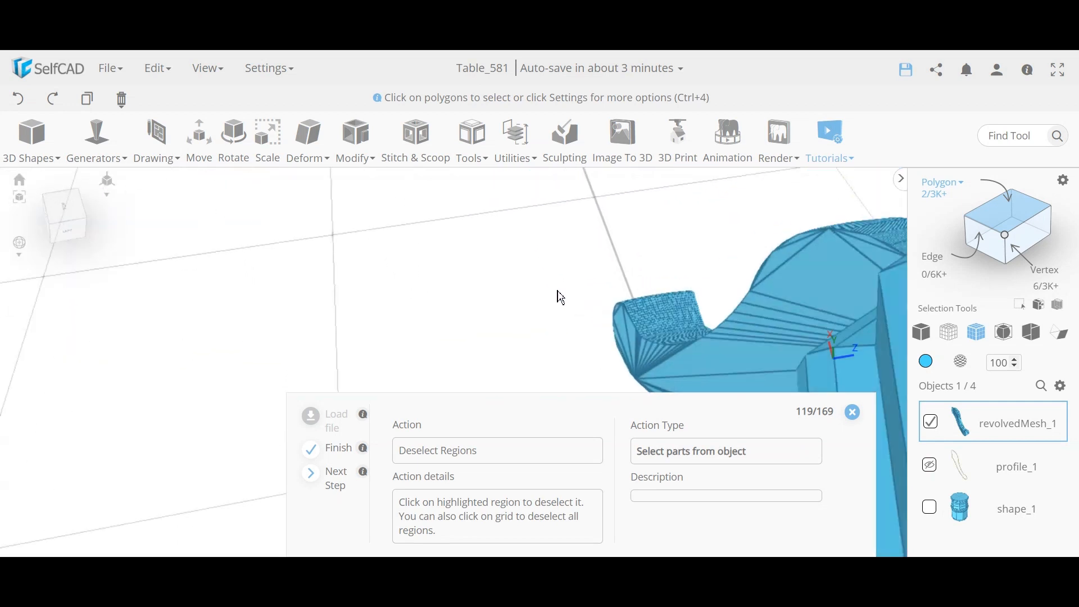
pyautogui.click(561, 297)
pyautogui.scroll(5, 533, 284)
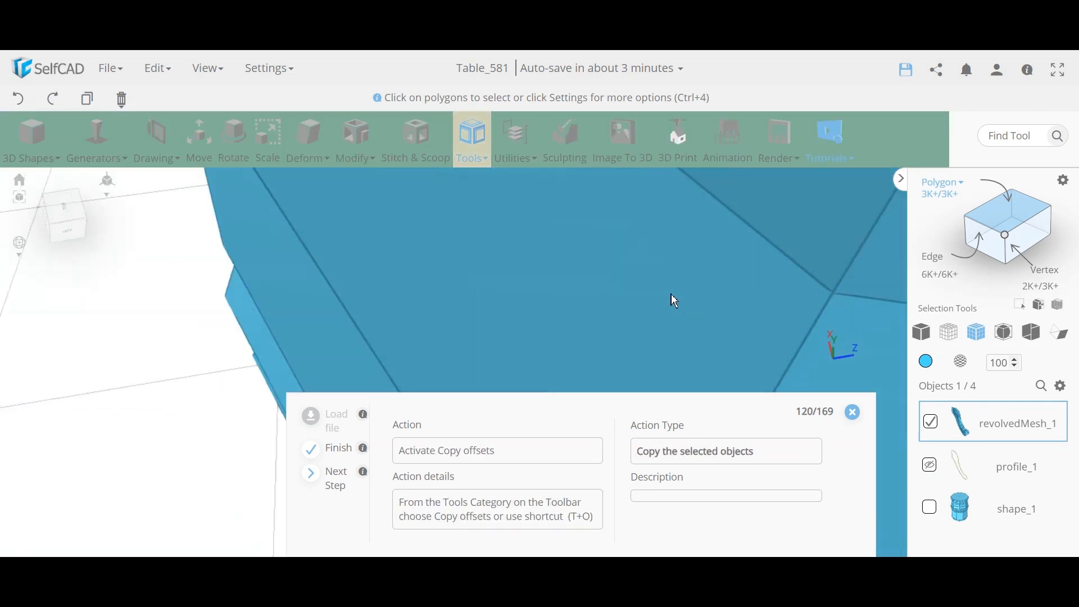
pyautogui.scroll(-3, 675, 301)
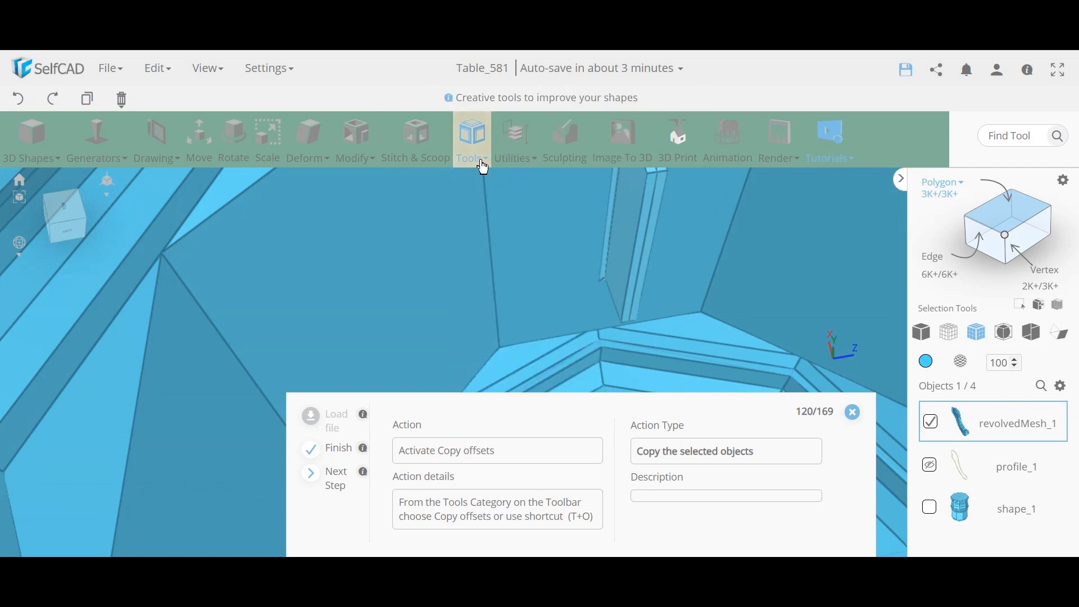
pyautogui.scroll(-10, 611, 253)
pyautogui.moveTo(466, 300); pyautogui.dragTo(799, 347)
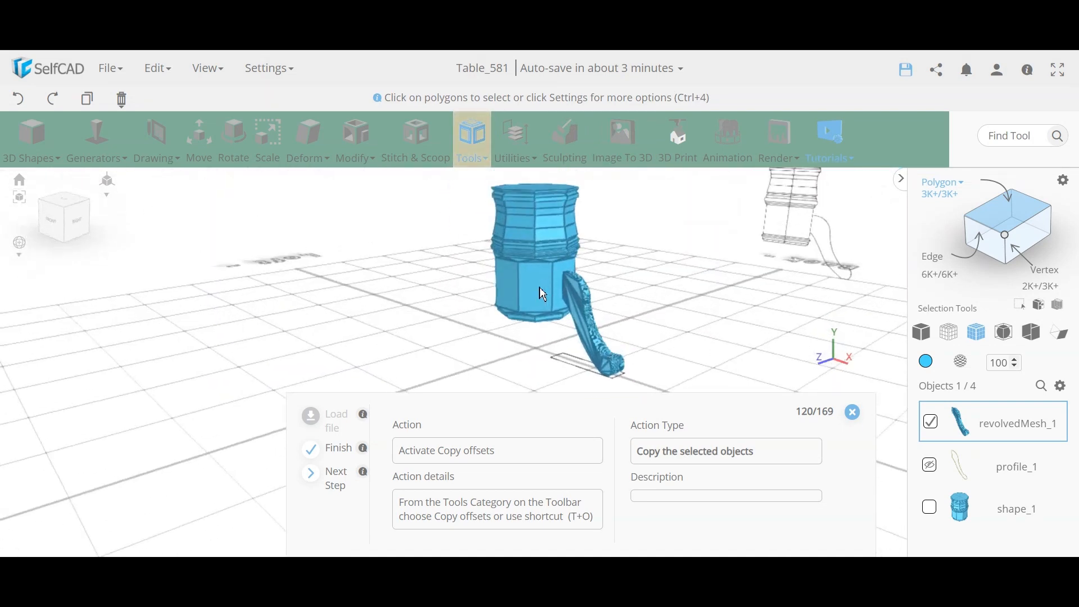
pyautogui.scroll(3, 581, 292)
pyautogui.moveTo(593, 304); pyautogui.dragTo(665, 267, button='right')
pyautogui.scroll(-3, 664, 267)
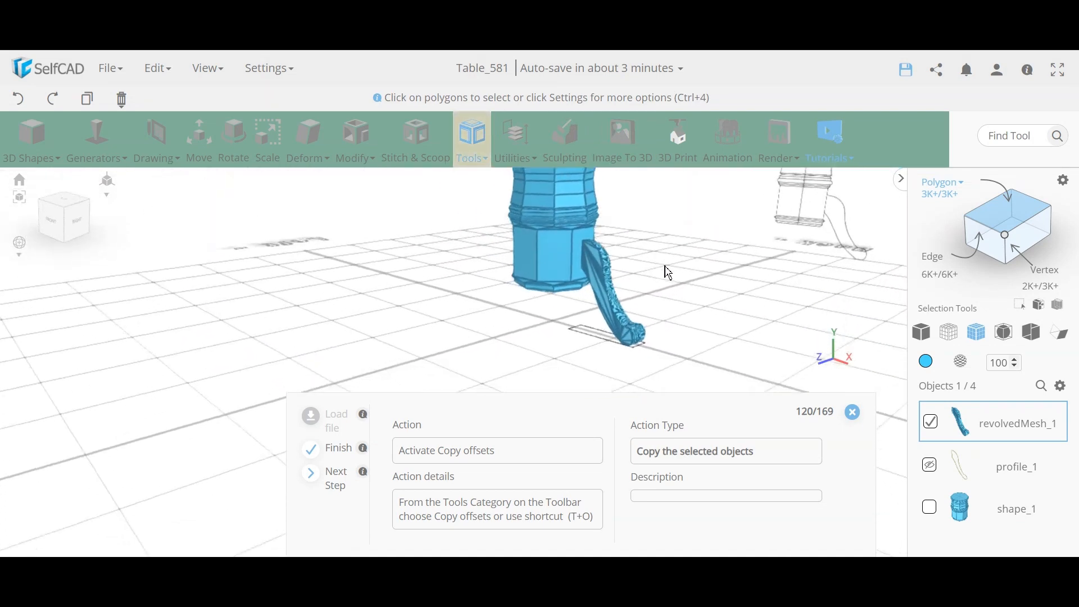
pyautogui.moveTo(669, 273); pyautogui.dragTo(609, 224)
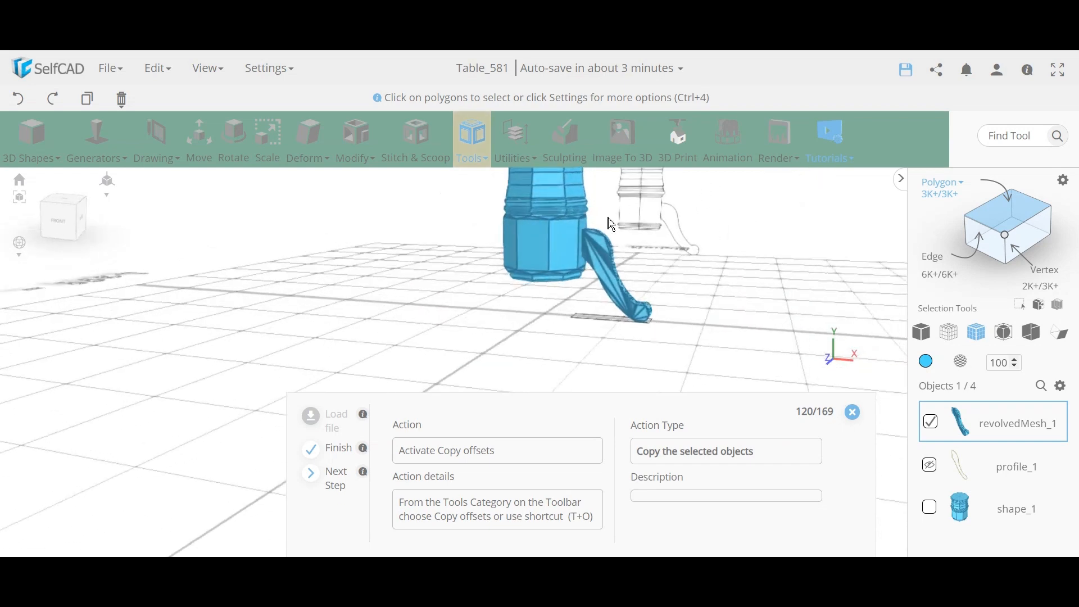
# Step: Start Copy offsets on the leg and set the copy transformation to Pivot
pyautogui.click(478, 146)
pyautogui.click(501, 181)
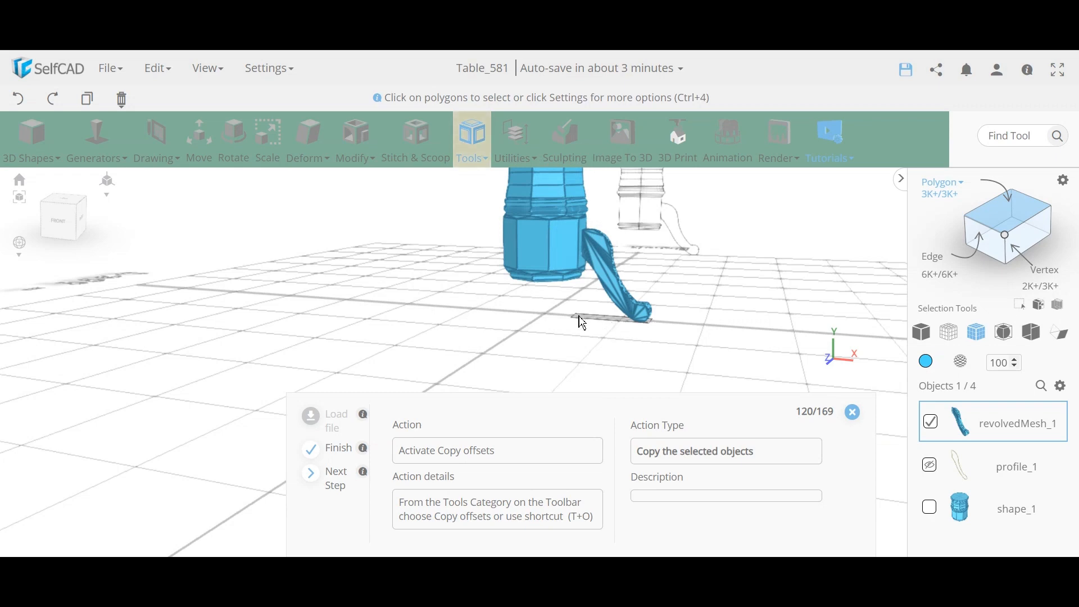
pyautogui.moveTo(582, 323); pyautogui.dragTo(463, 265)
pyautogui.click(482, 145)
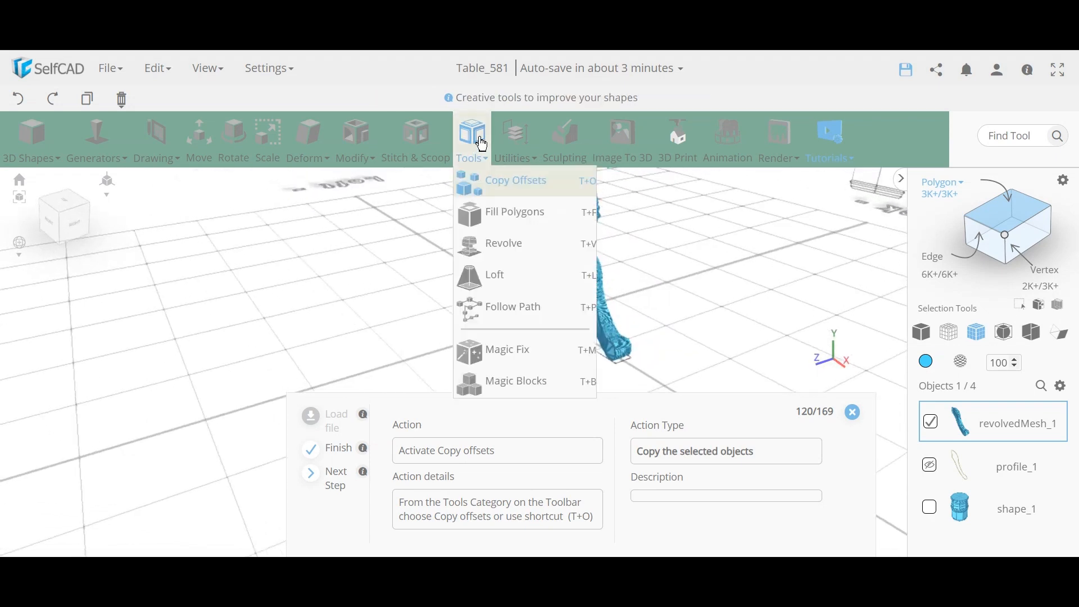
pyautogui.click(503, 181)
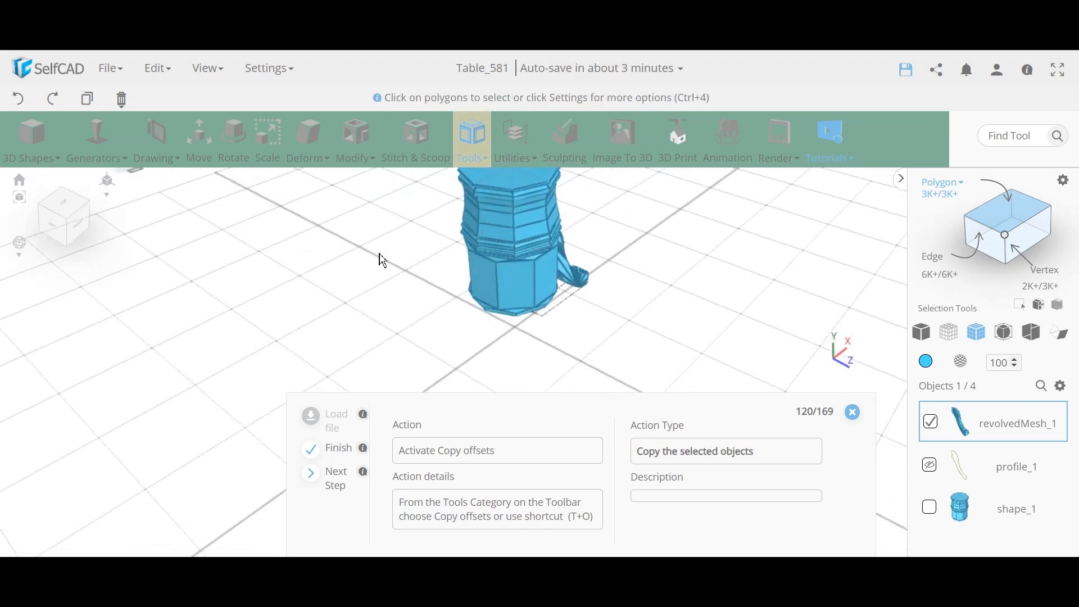
pyautogui.moveTo(730, 303); pyautogui.dragTo(445, 295)
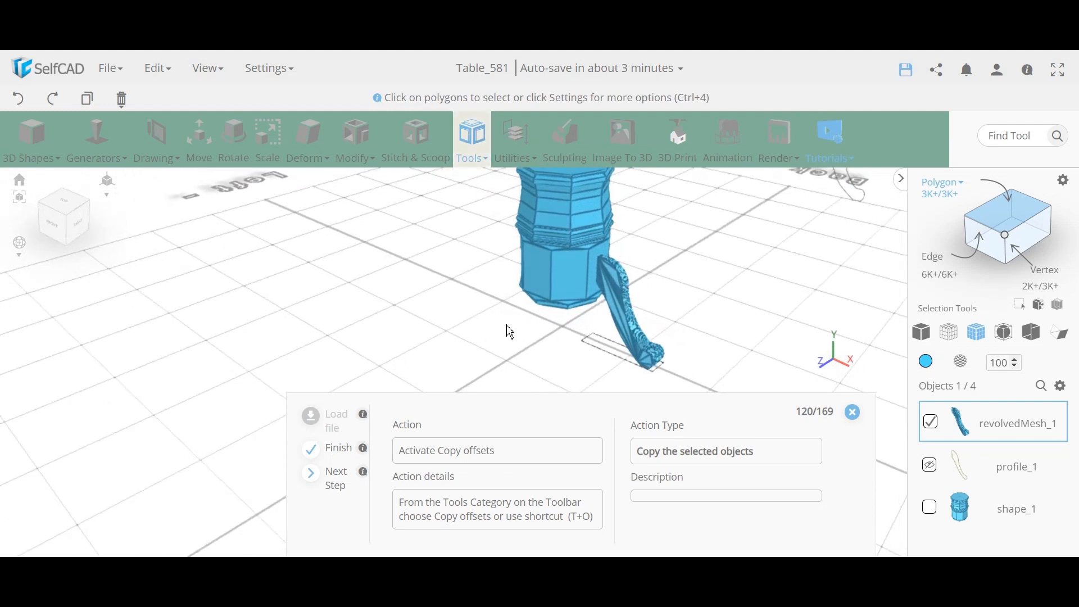
pyautogui.moveTo(508, 332); pyautogui.dragTo(467, 287)
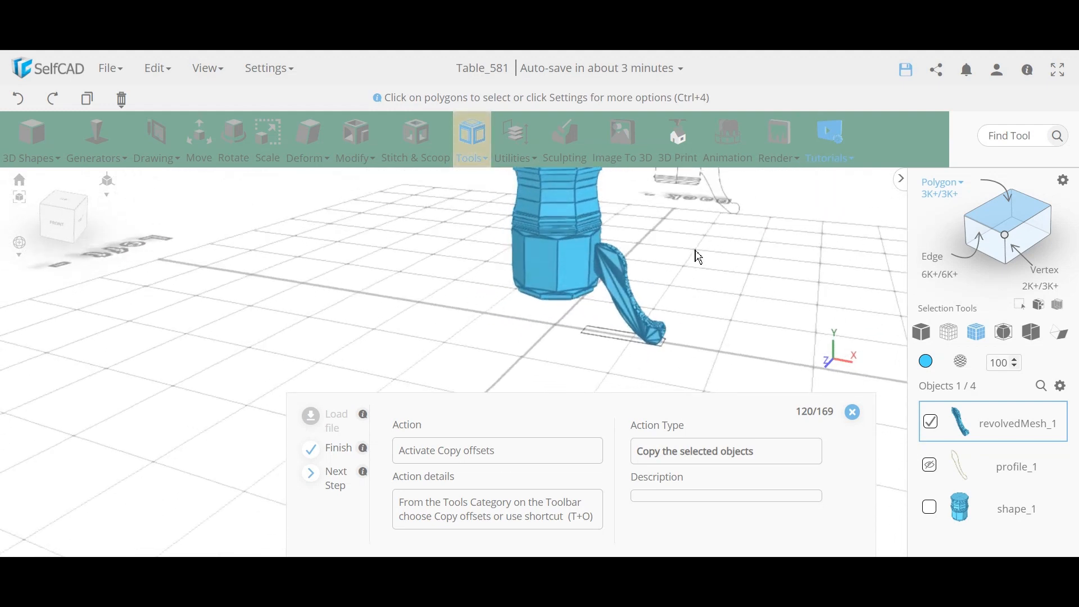
pyautogui.moveTo(391, 305); pyautogui.dragTo(582, 346)
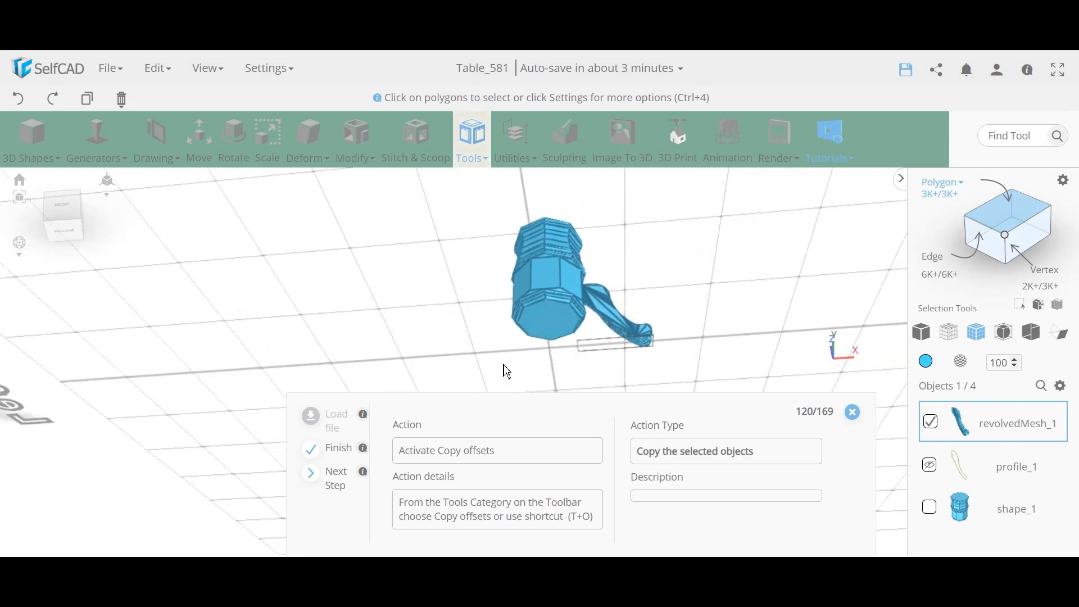
pyautogui.moveTo(443, 287); pyautogui.dragTo(470, 195)
pyautogui.click(472, 140)
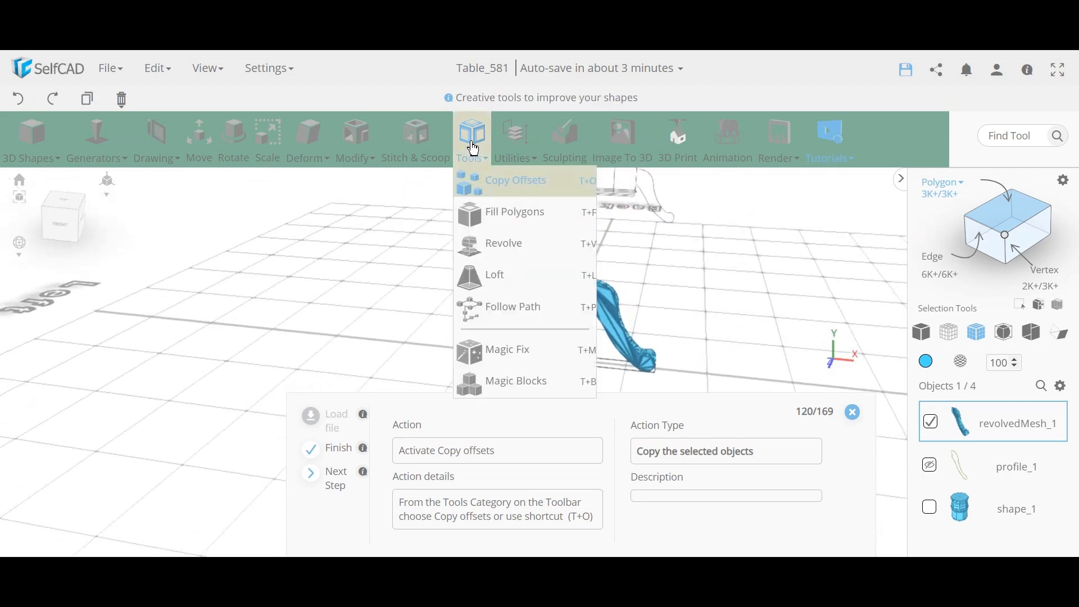
pyautogui.click(495, 181)
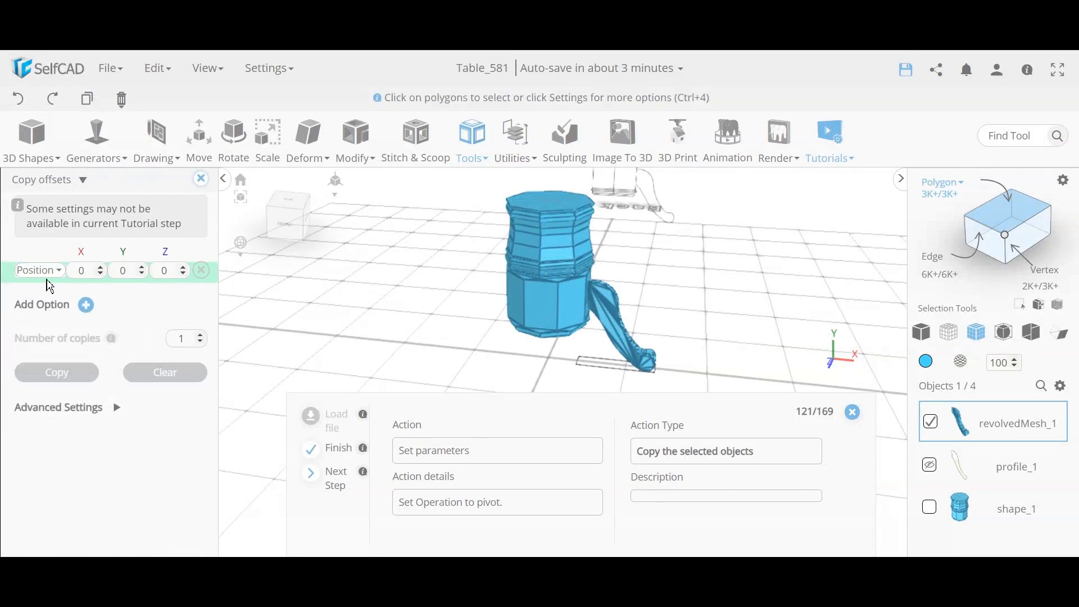
pyautogui.click(40, 270)
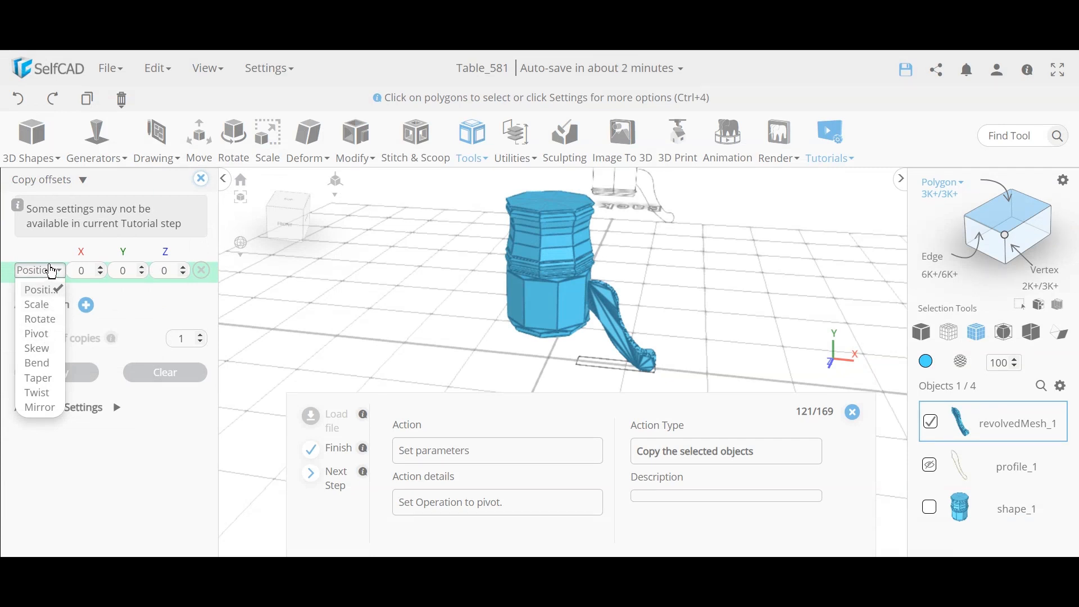
pyautogui.click(47, 335)
# Step: Set Number of copies to 3 and create the leg copies around the pedestal
pyautogui.moveTo(449, 319); pyautogui.dragTo(409, 350)
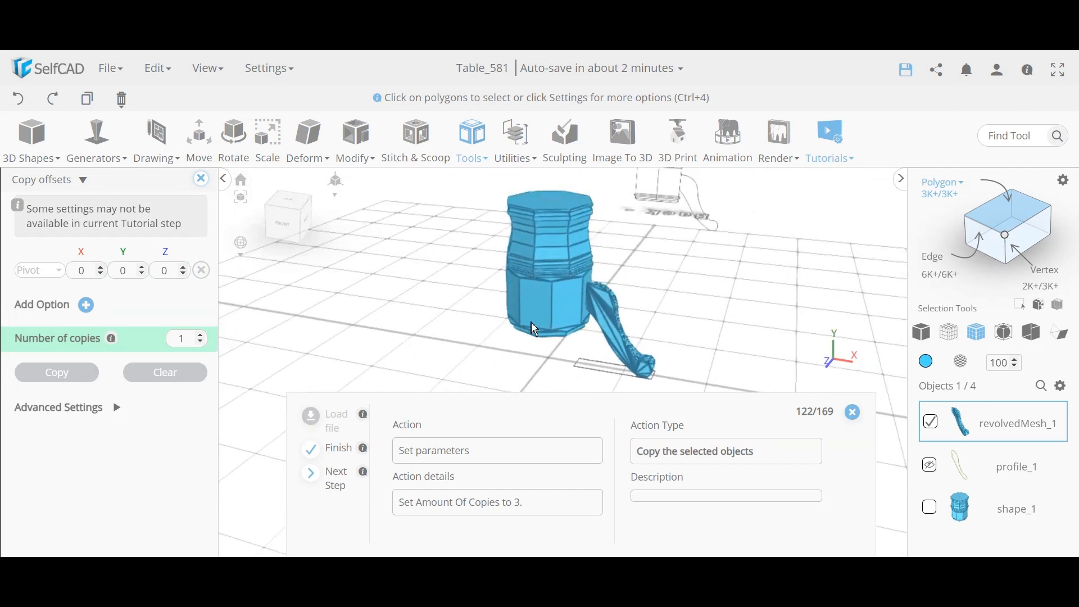
pyautogui.moveTo(531, 369); pyautogui.dragTo(594, 358)
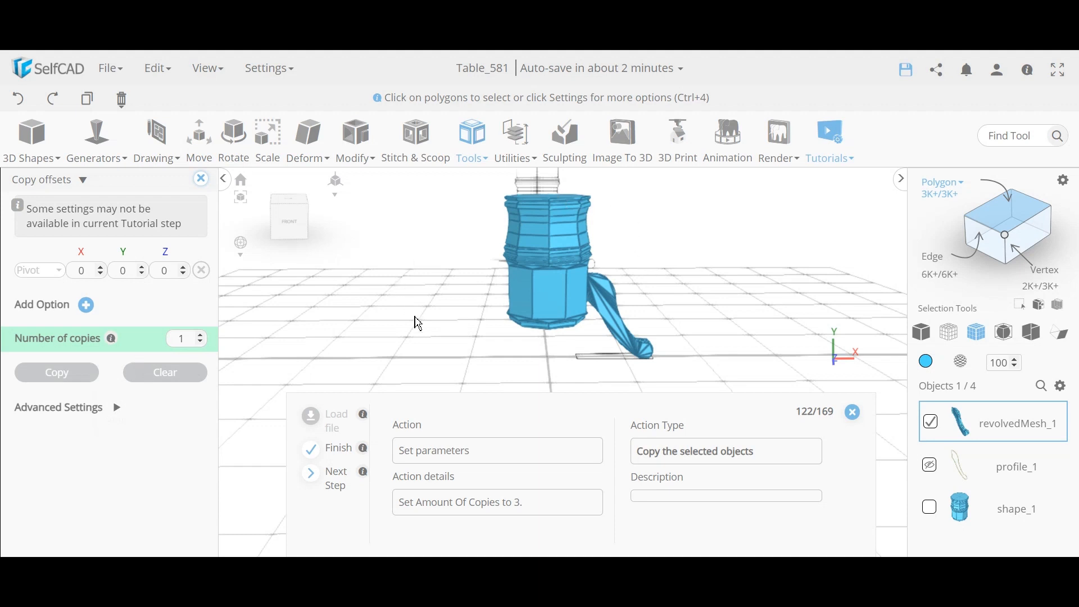
pyautogui.moveTo(418, 325); pyautogui.dragTo(495, 337)
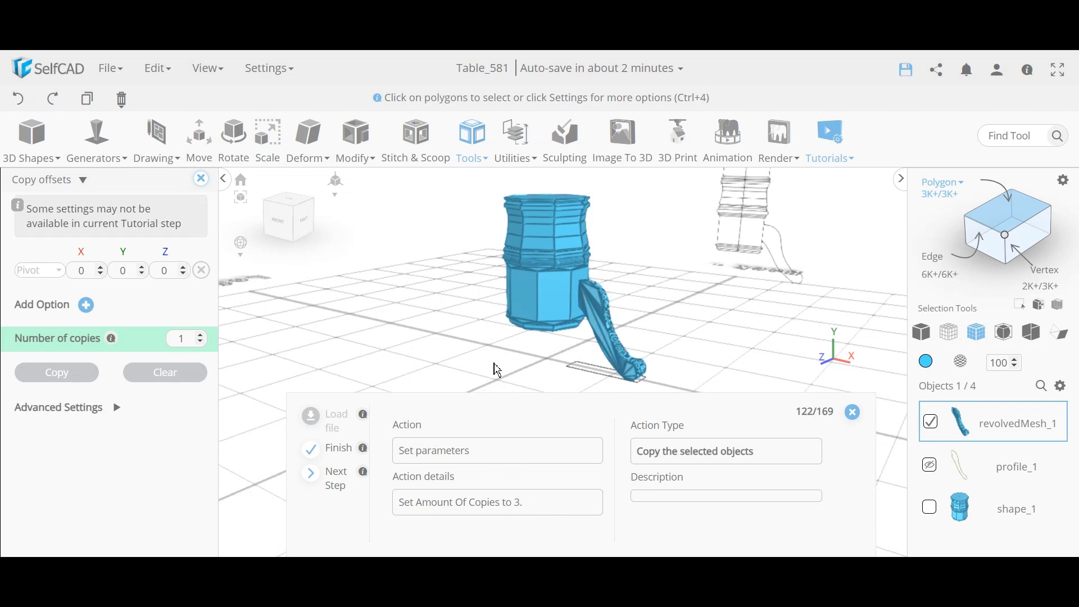
pyautogui.moveTo(496, 368); pyautogui.dragTo(462, 340, button='right')
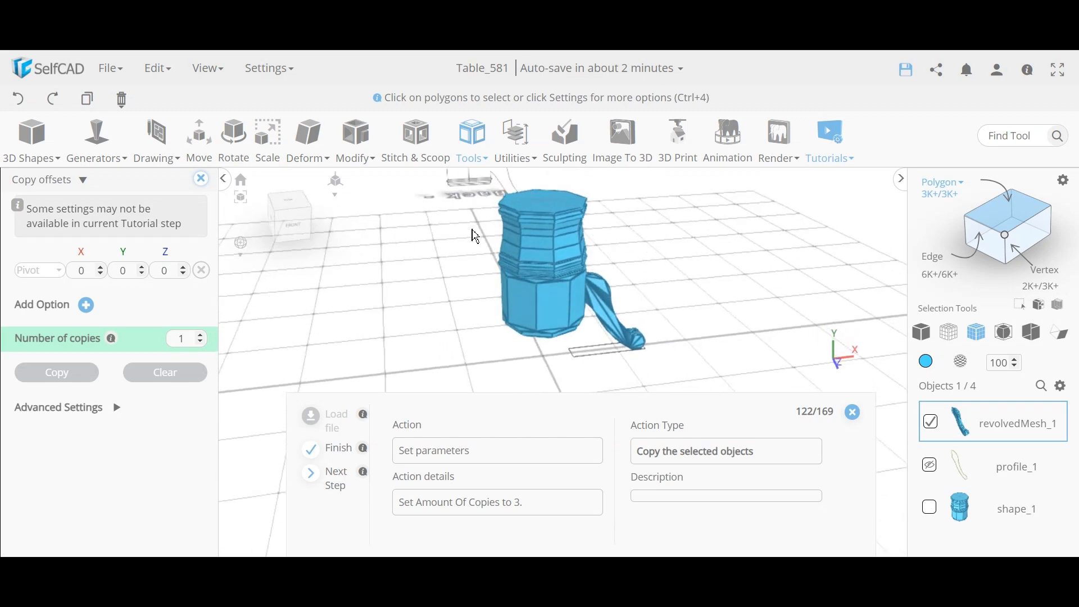
pyautogui.moveTo(573, 386); pyautogui.dragTo(573, 326, button='right')
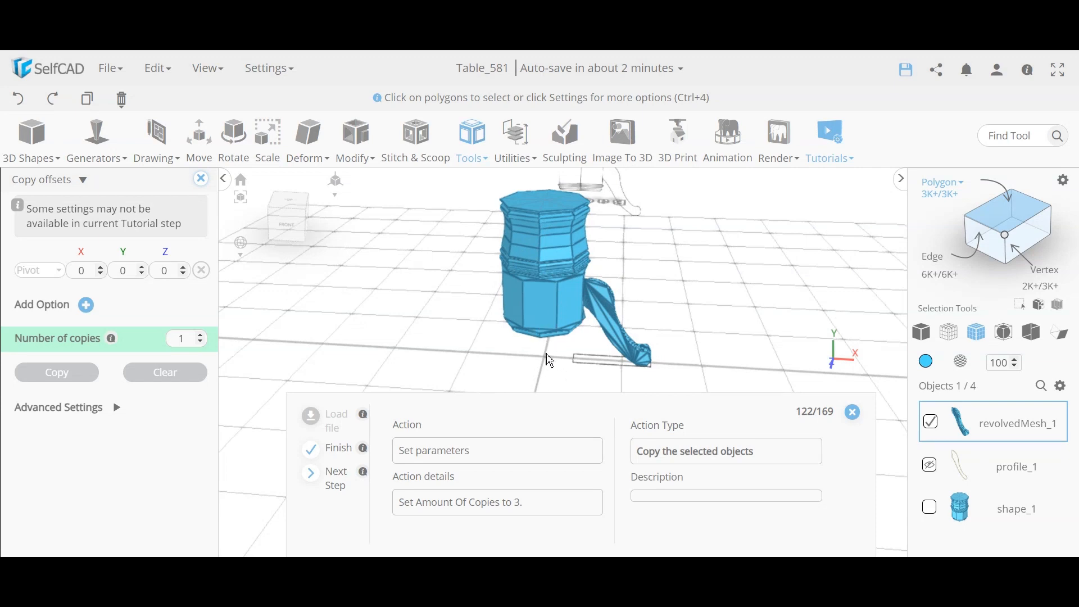
pyautogui.moveTo(550, 360); pyautogui.dragTo(550, 375, button='right')
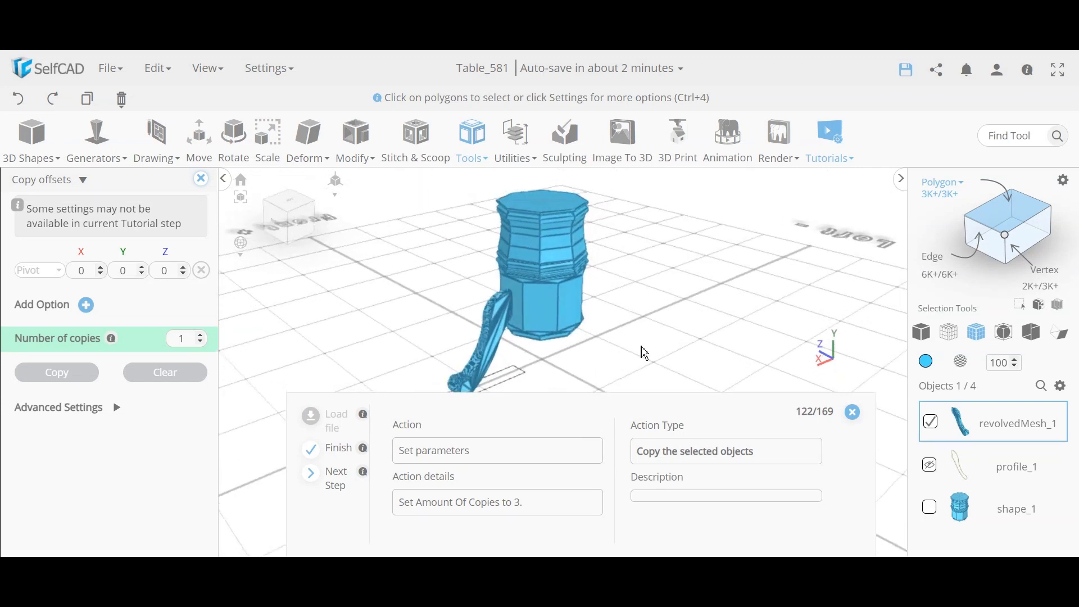
pyautogui.moveTo(644, 352); pyautogui.dragTo(604, 308, button='right')
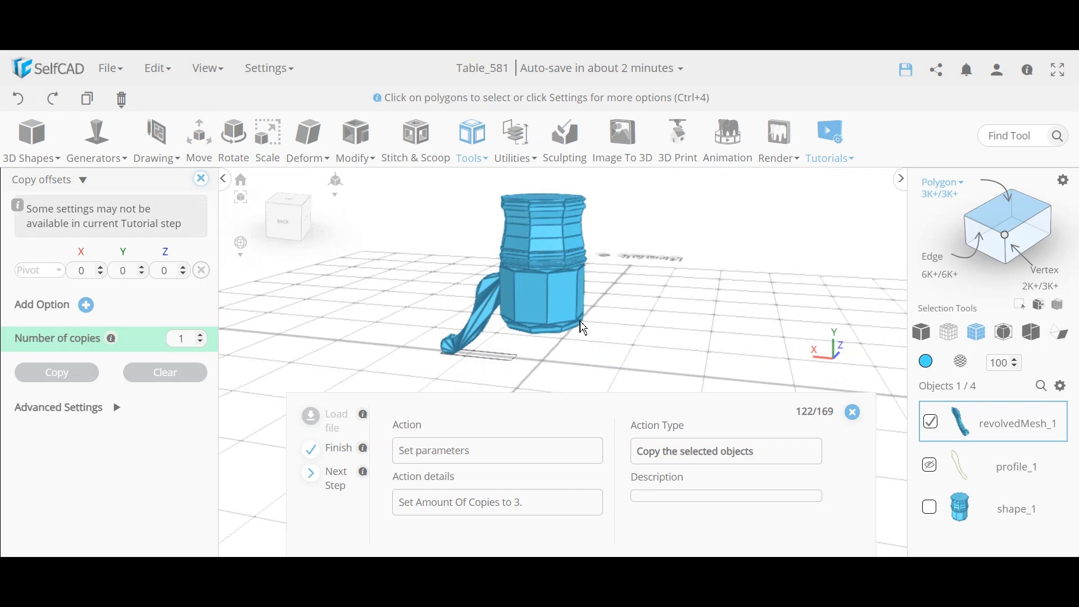
pyautogui.moveTo(479, 359); pyautogui.dragTo(654, 332, button='right')
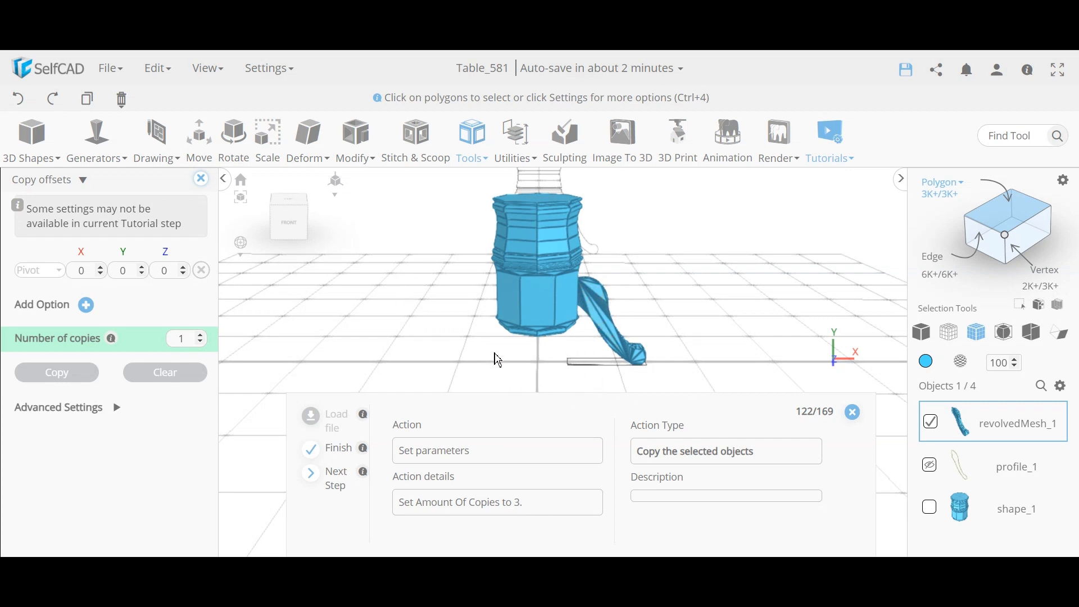
pyautogui.click(201, 335)
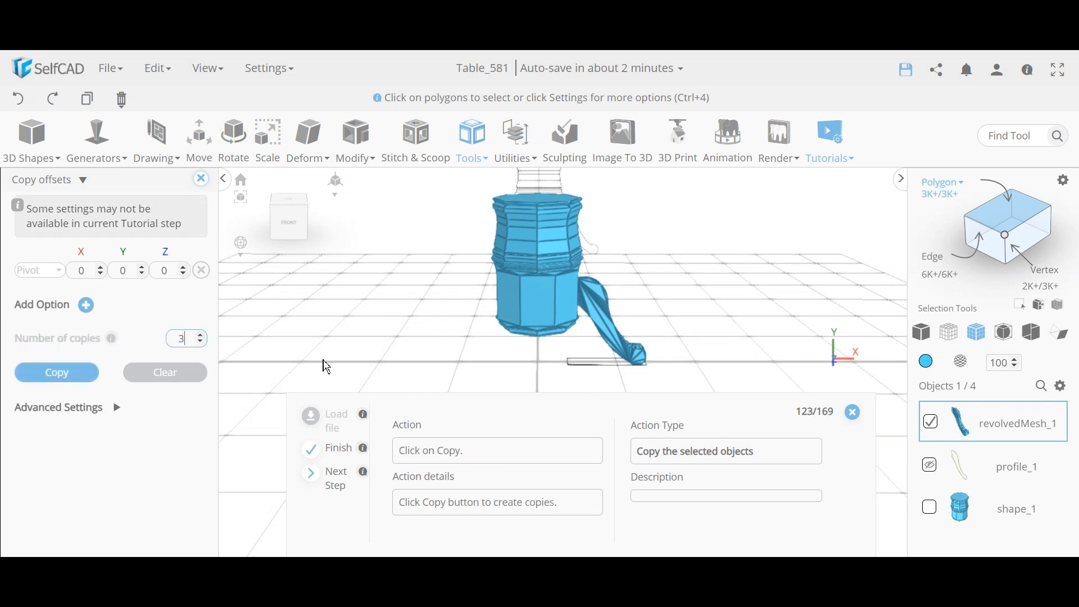
pyautogui.click(56, 375)
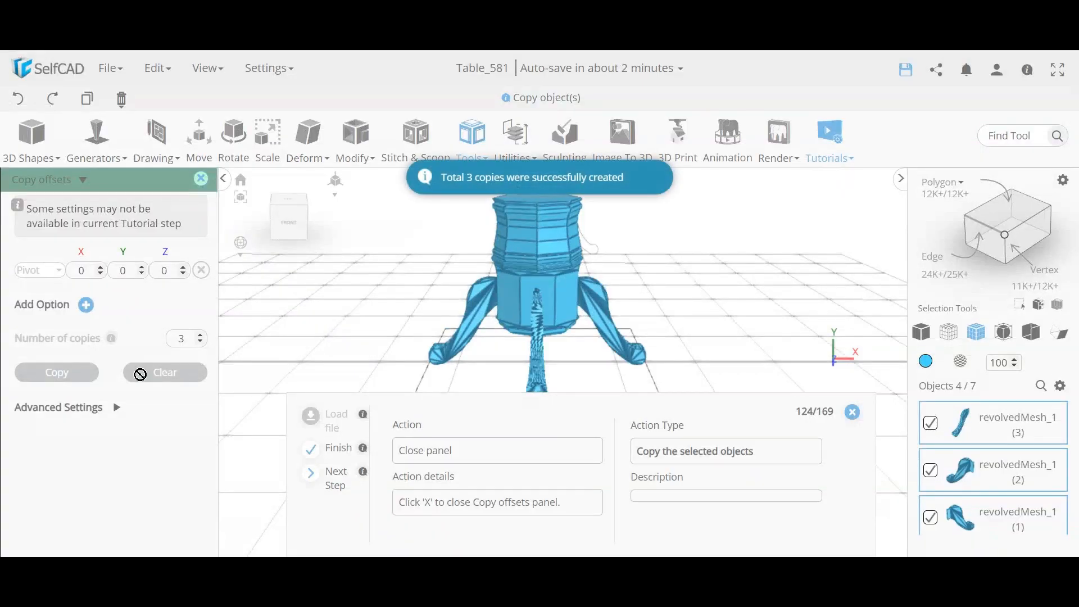
pyautogui.moveTo(585, 352); pyautogui.dragTo(491, 325, button='right')
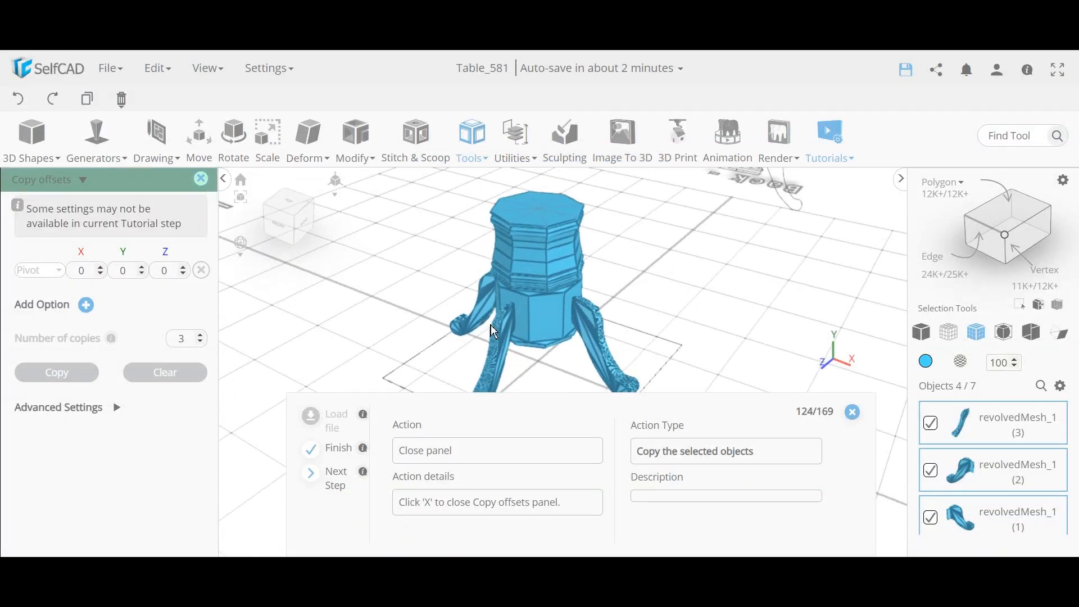
pyautogui.moveTo(659, 331); pyautogui.dragTo(587, 359, button='right')
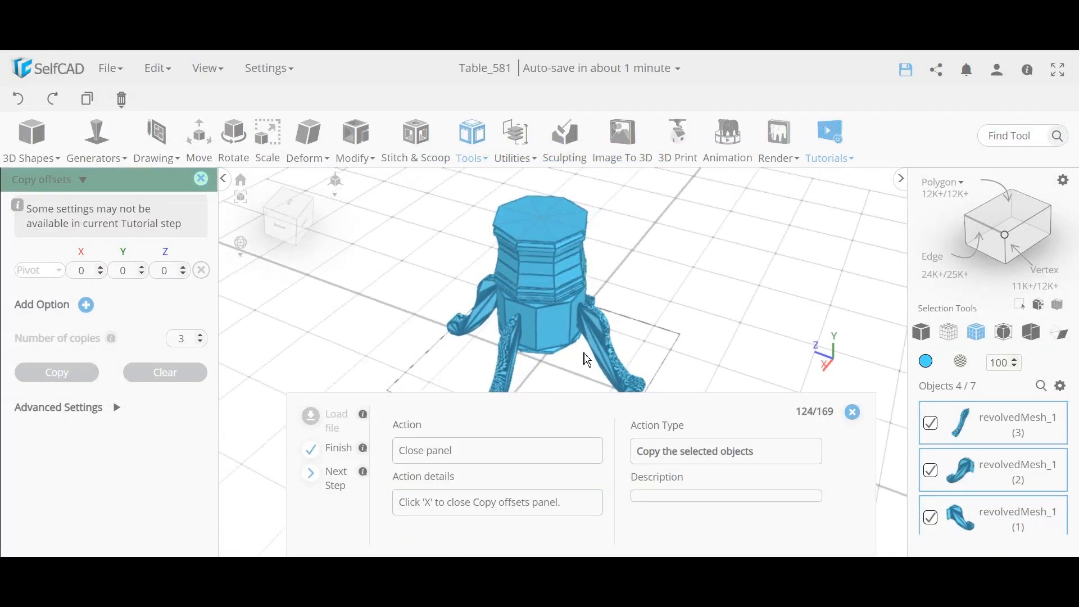
pyautogui.moveTo(426, 366); pyautogui.dragTo(487, 301, button='right')
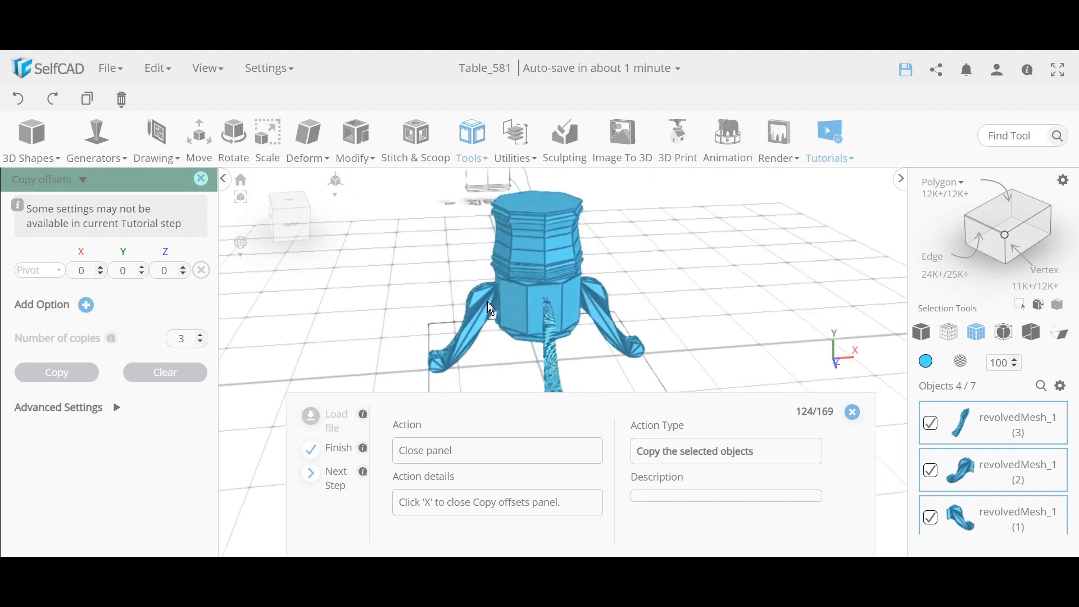
# Step: Exclude revolvedMesh_1 (2) and group the other leg copies into group_1
pyautogui.click(201, 180)
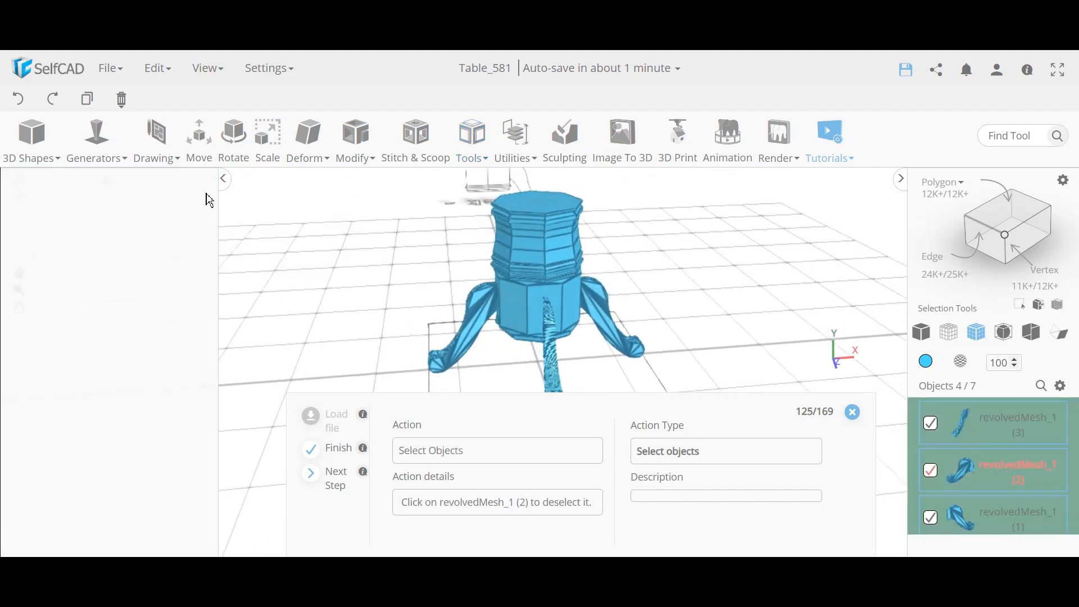
pyautogui.click(932, 474)
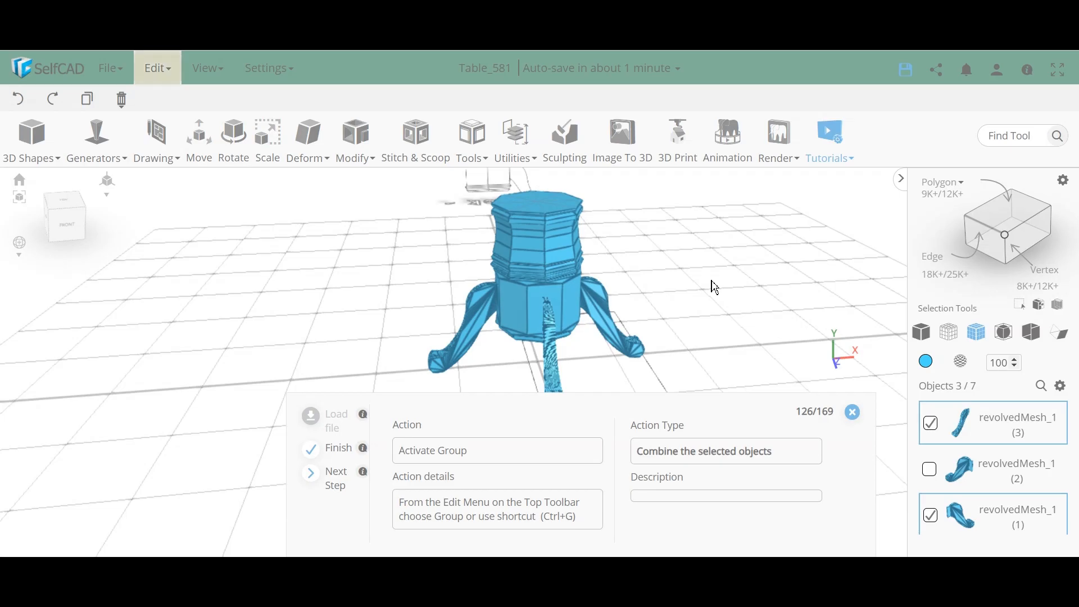
pyautogui.hotkey('ctrl', 'g')
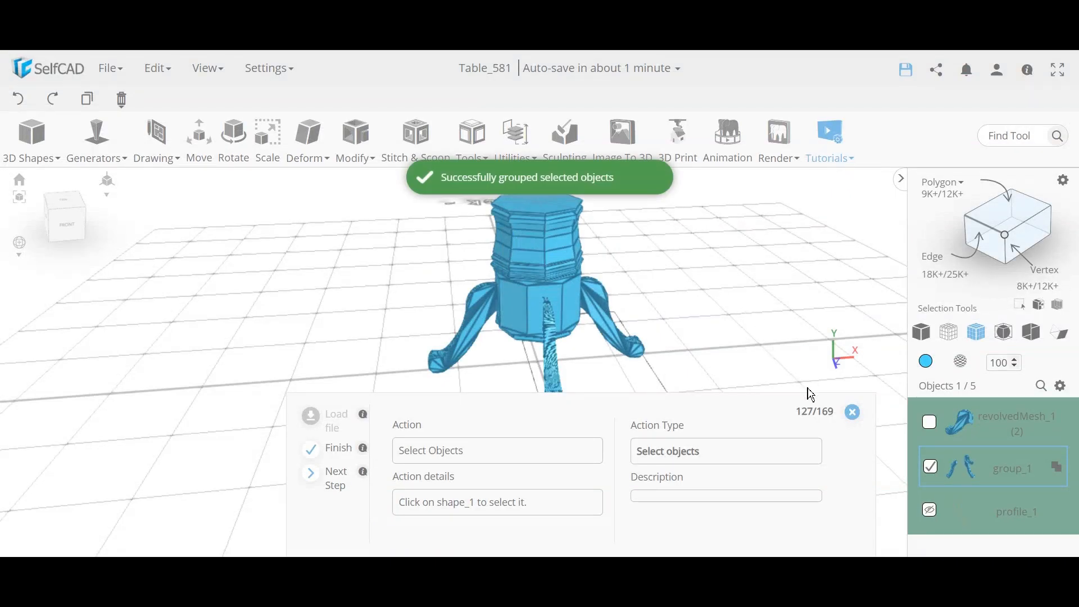
# Step: Isolate shape_1 together with group_1, then deselect group_1
pyautogui.click(934, 474)
pyautogui.scroll(-2, 944, 469)
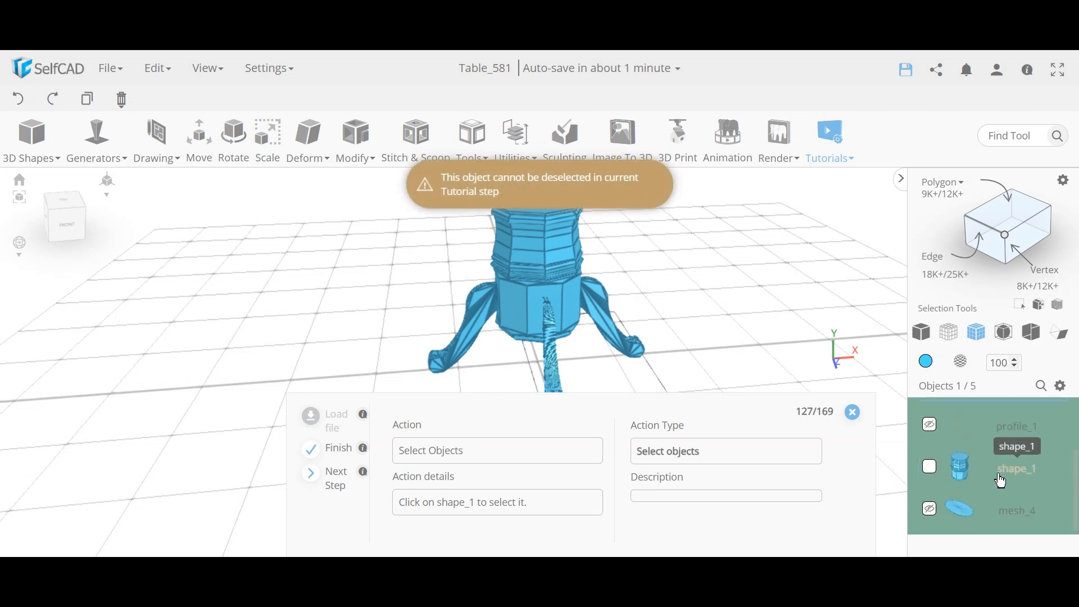
pyautogui.click(931, 468)
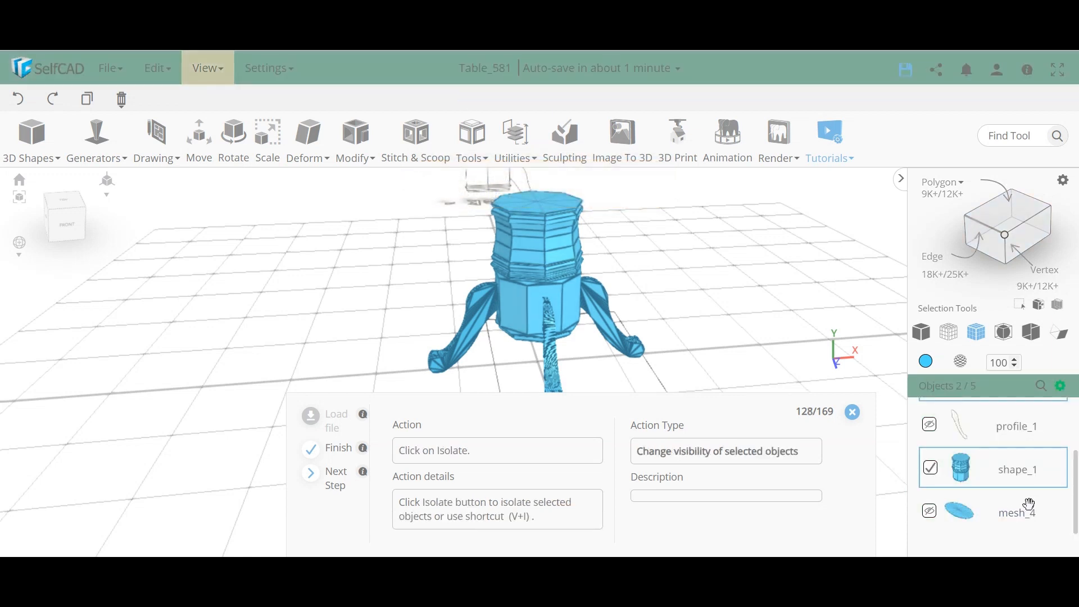
pyautogui.click(1061, 386)
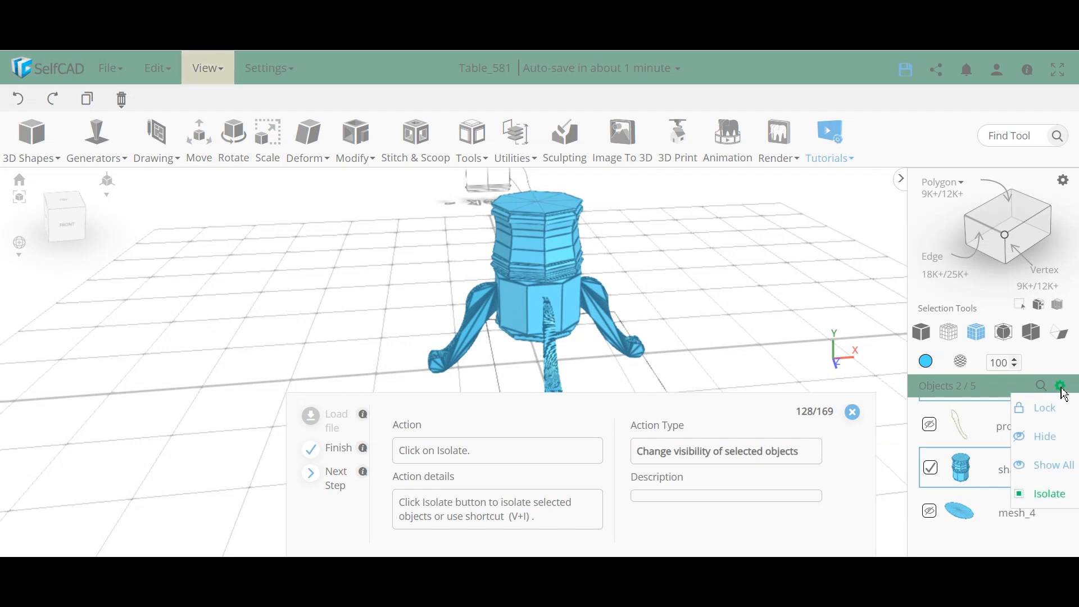
pyautogui.click(1056, 494)
pyautogui.moveTo(659, 354); pyautogui.dragTo(486, 322)
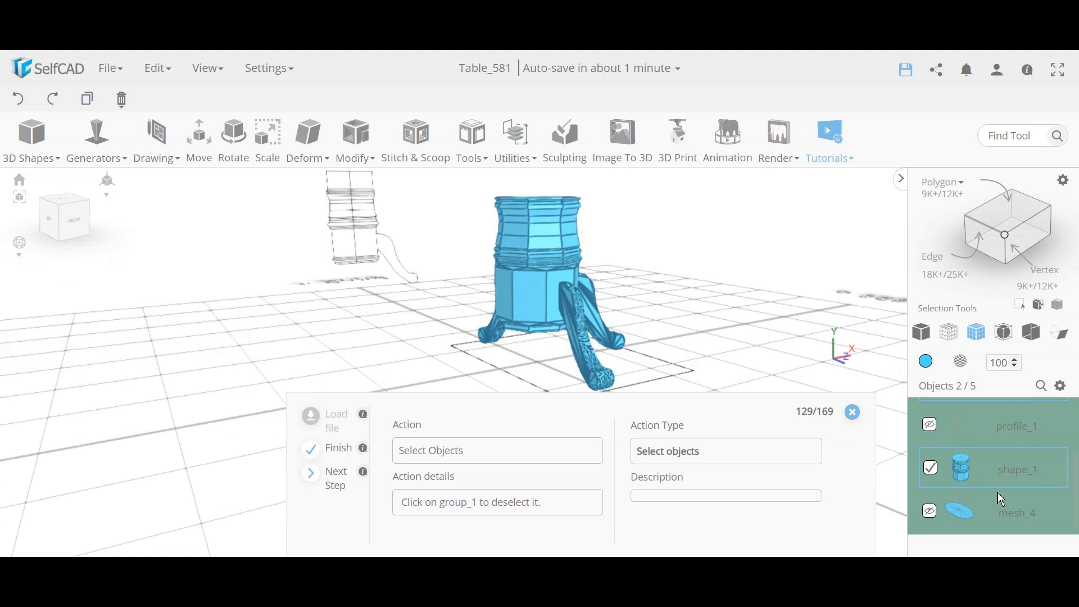
pyautogui.scroll(2, 1002, 499)
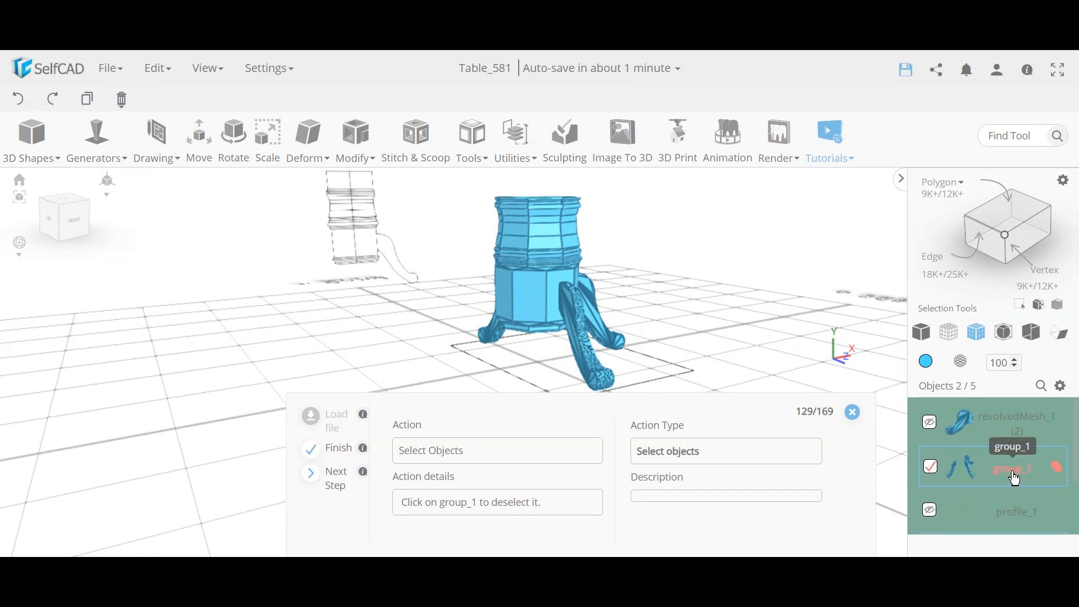
pyautogui.click(932, 468)
pyautogui.moveTo(439, 330); pyautogui.dragTo(522, 345)
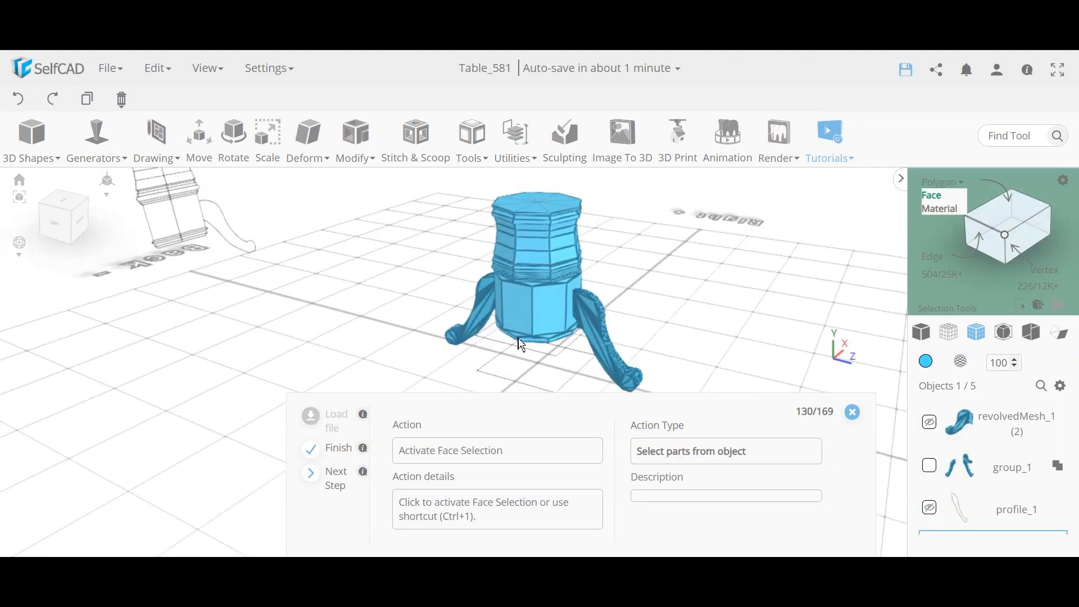
# Step: Select a lower face of shape_1 and inset it by 7
pyautogui.click(1003, 216)
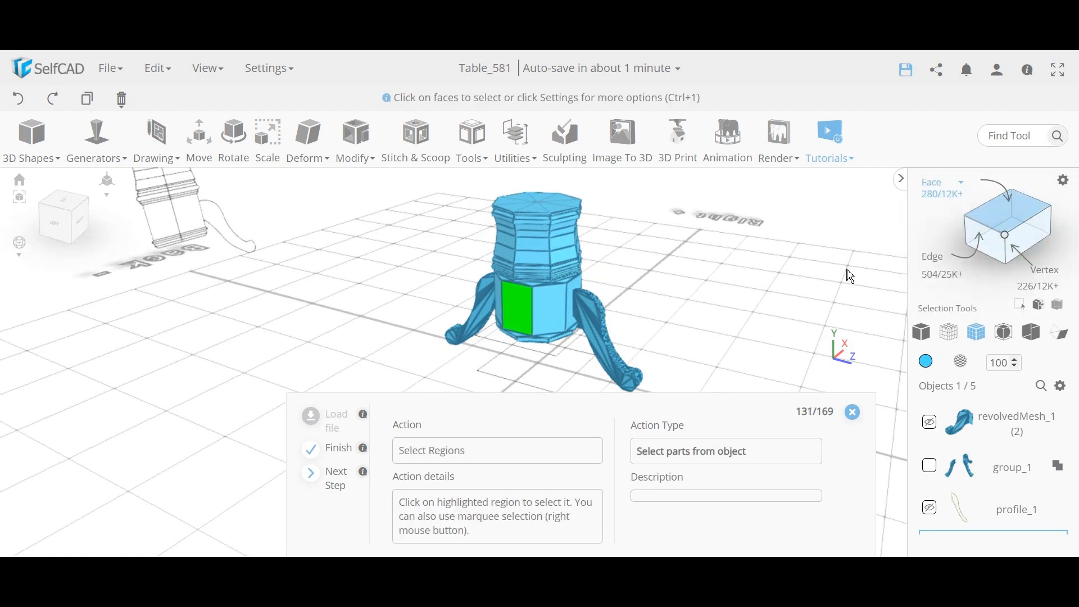
pyautogui.click(520, 312)
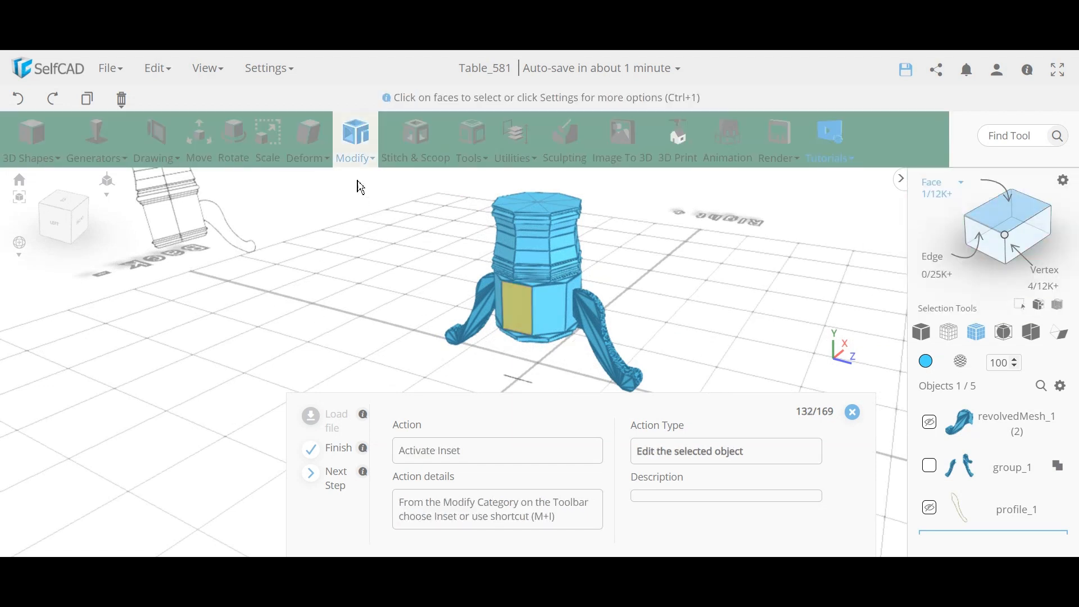
pyautogui.click(360, 161)
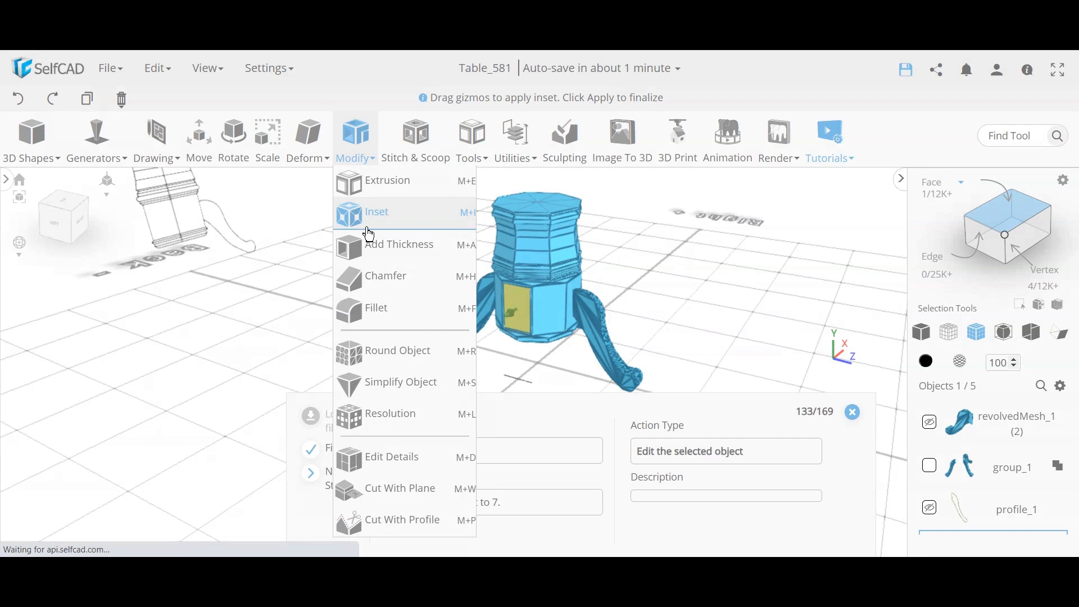
pyautogui.click(371, 213)
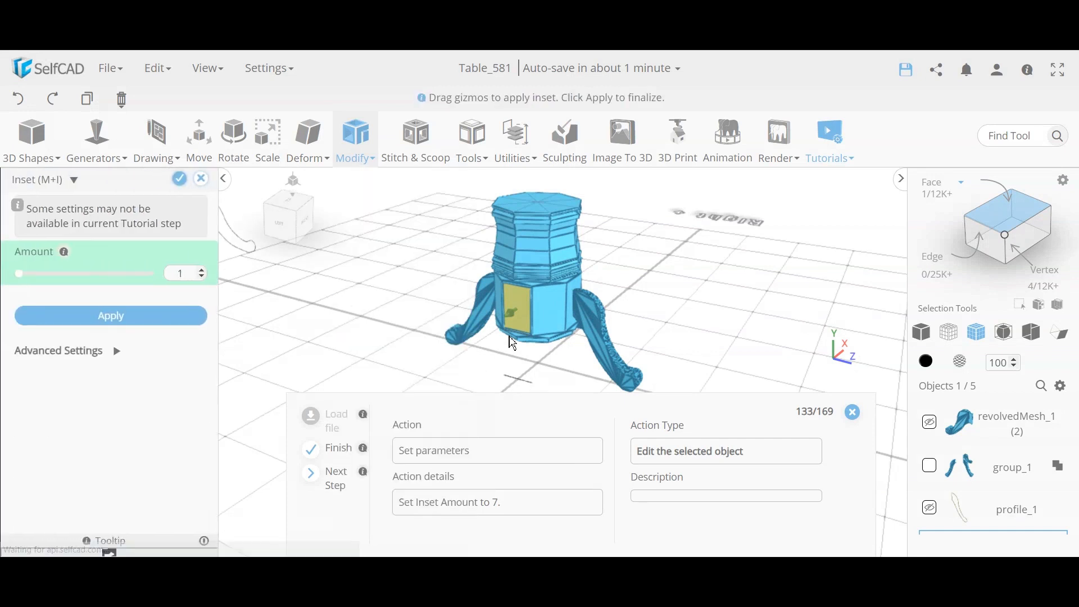
pyautogui.doubleClick(181, 274)
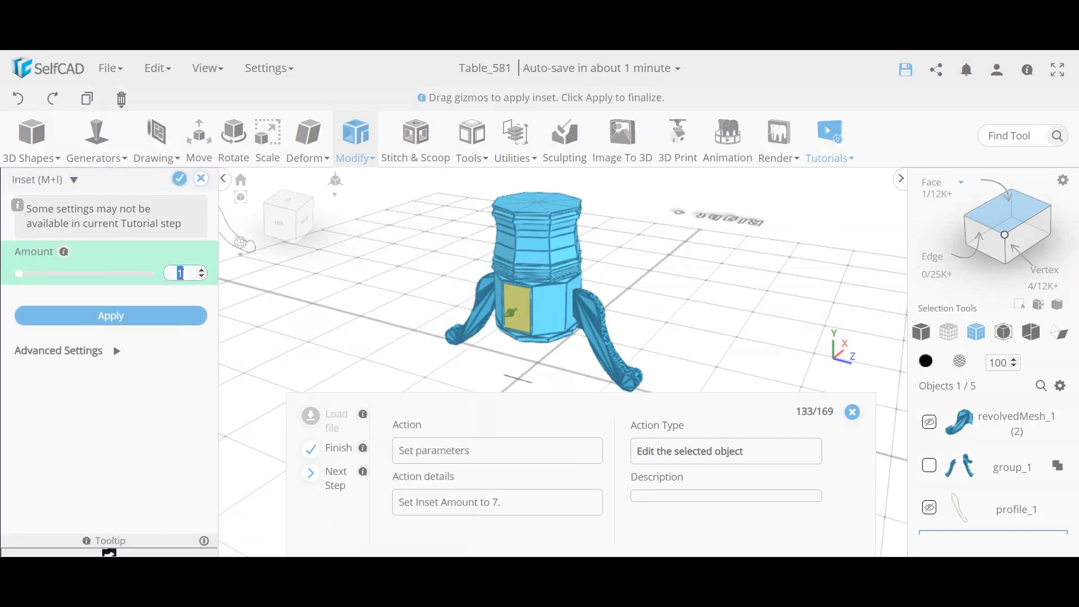
pyautogui.write('7')
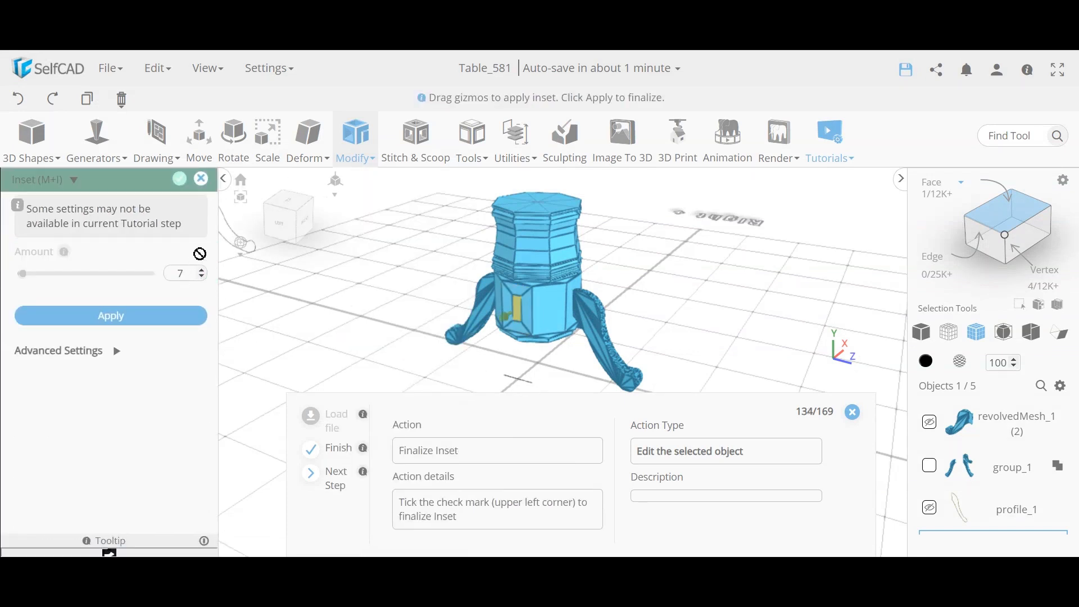
pyautogui.click(179, 179)
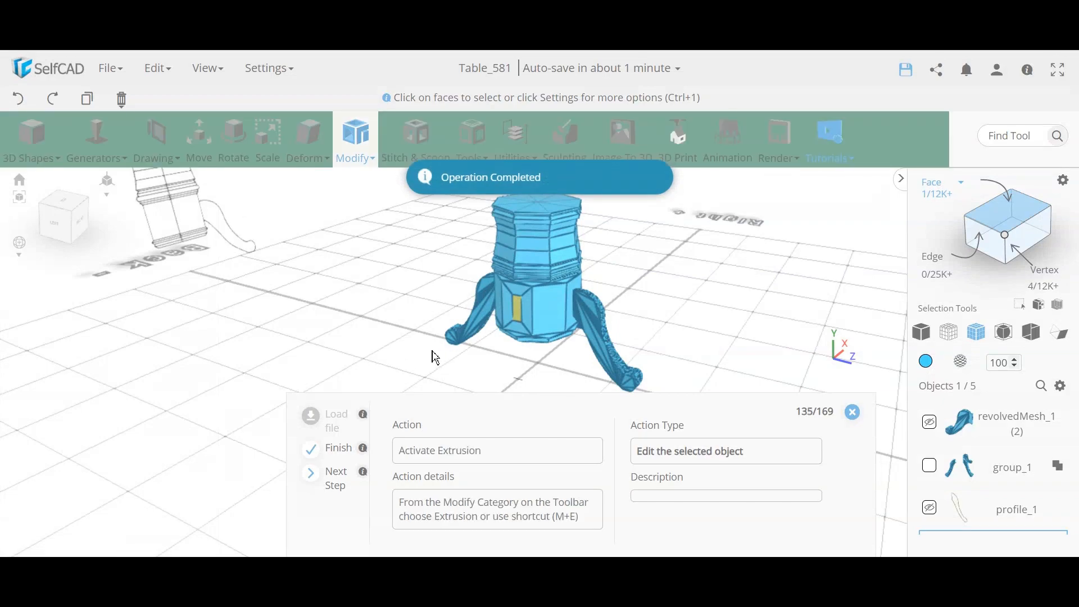
# Step: Extrude the inset face outward by 15, then reset the extrusion amount to 5
pyautogui.click(355, 147)
pyautogui.click(371, 181)
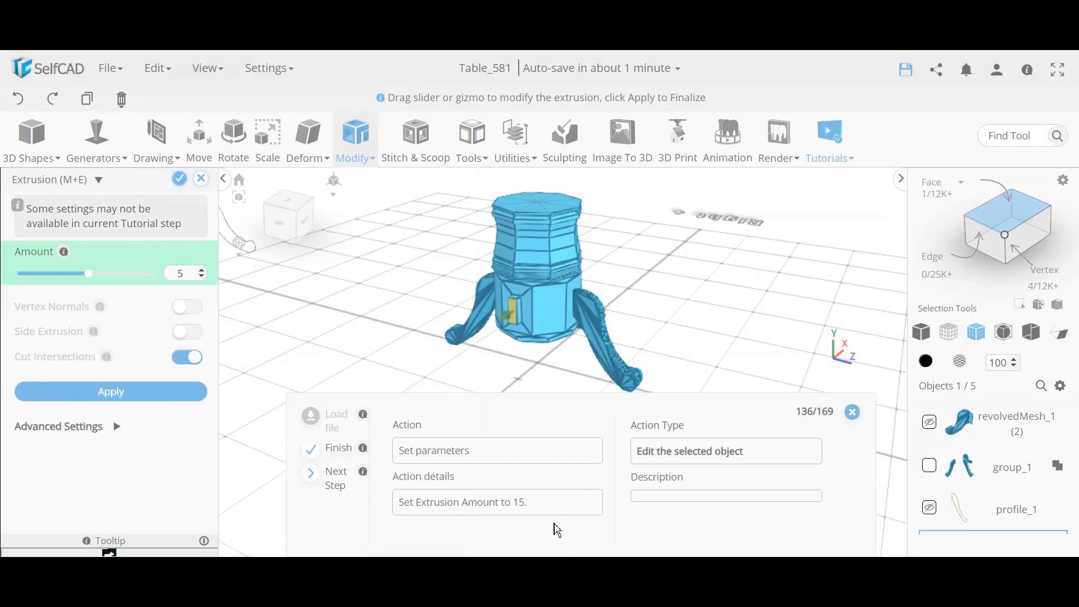
pyautogui.doubleClick(178, 273)
pyautogui.write('15')
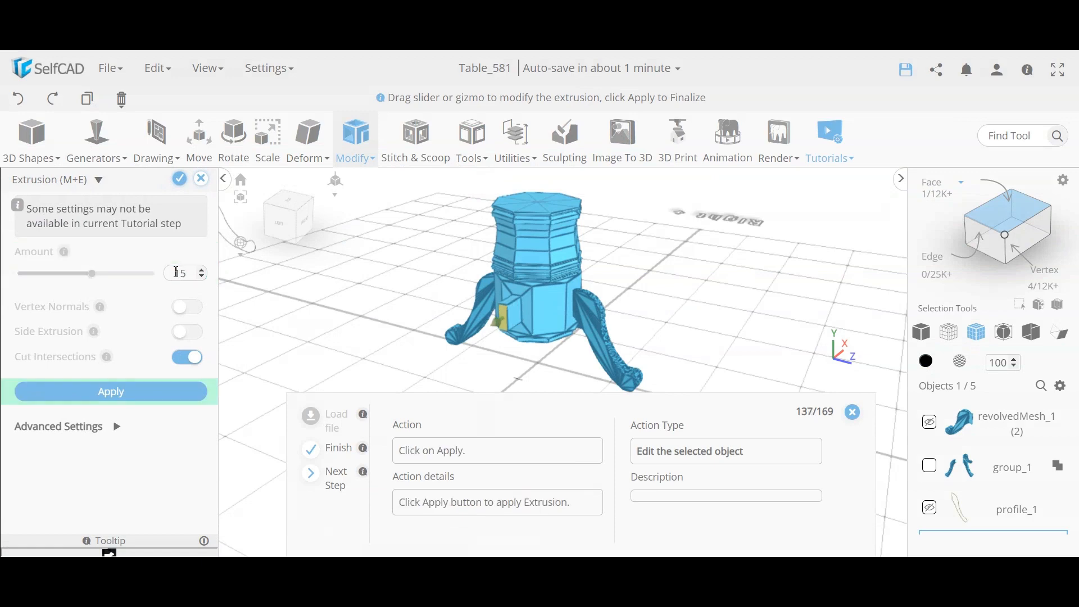
pyautogui.click(121, 399)
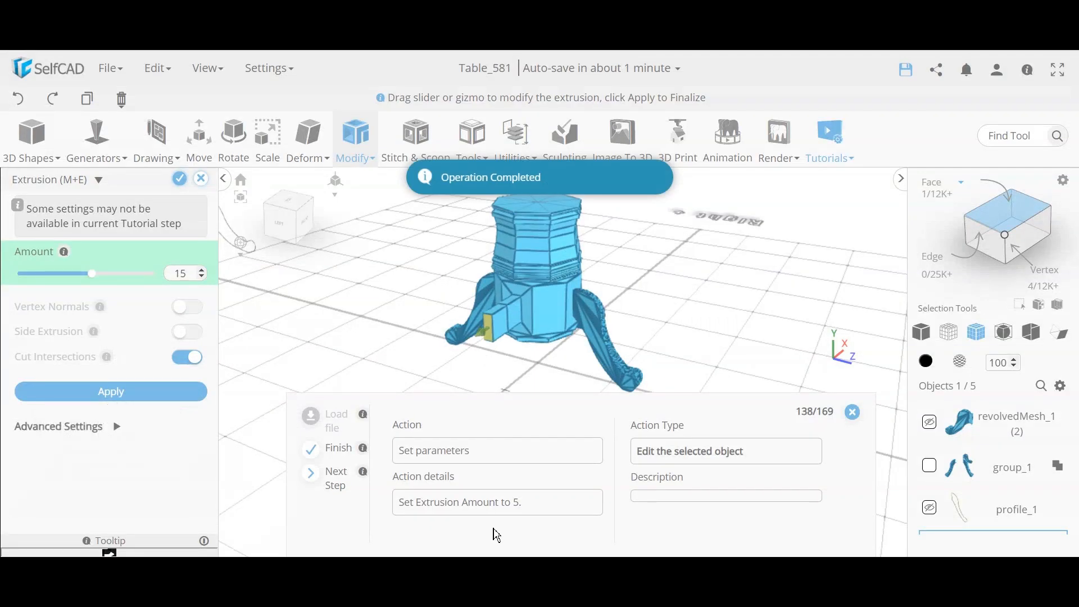
pyautogui.doubleClick(180, 273)
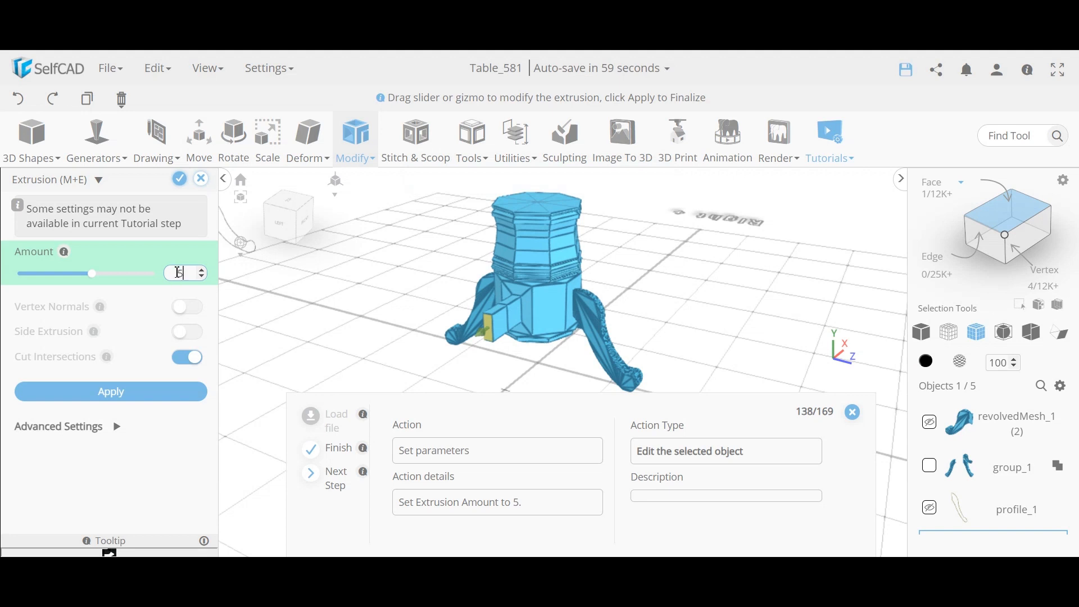
pyautogui.write('5')
pyautogui.press('Return')
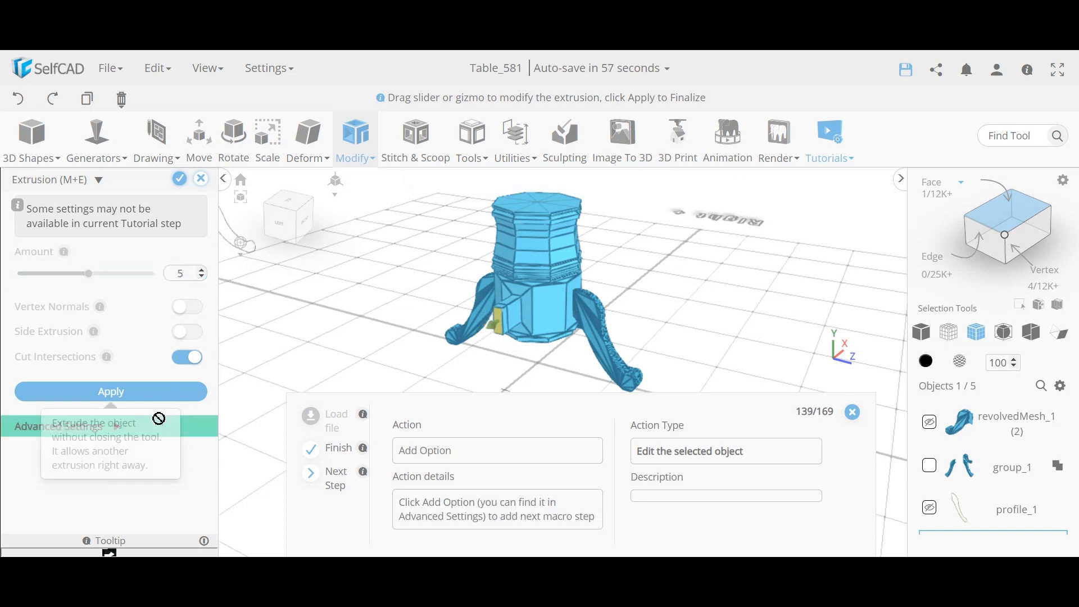
# Step: Add Scale Y -2 and Position Y -1 operations to the extrusion and apply it
pyautogui.click(117, 426)
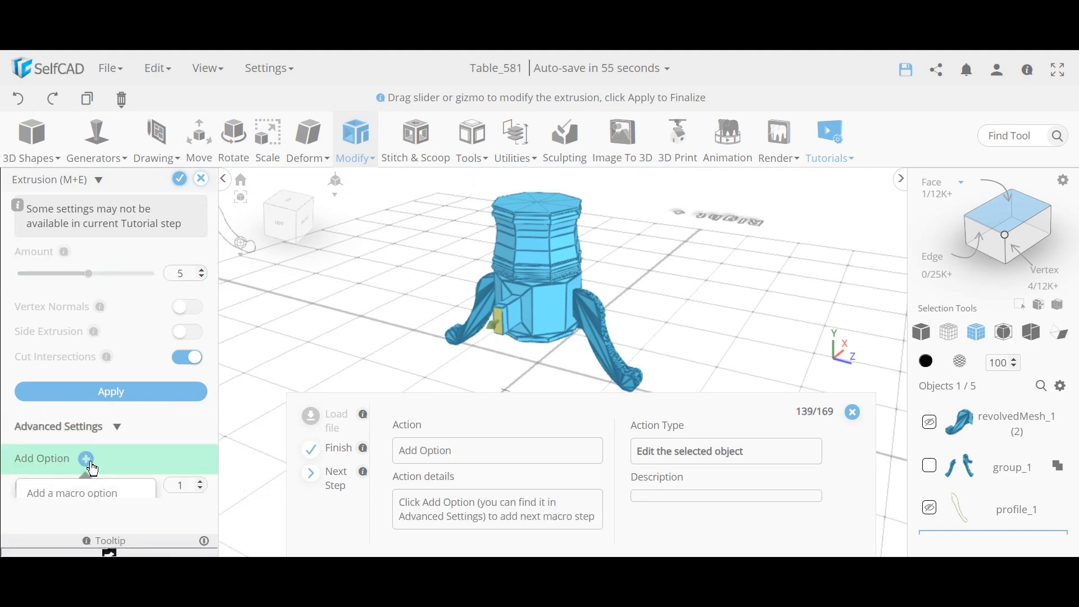
pyautogui.click(86, 459)
pyautogui.scroll(-2, 130, 441)
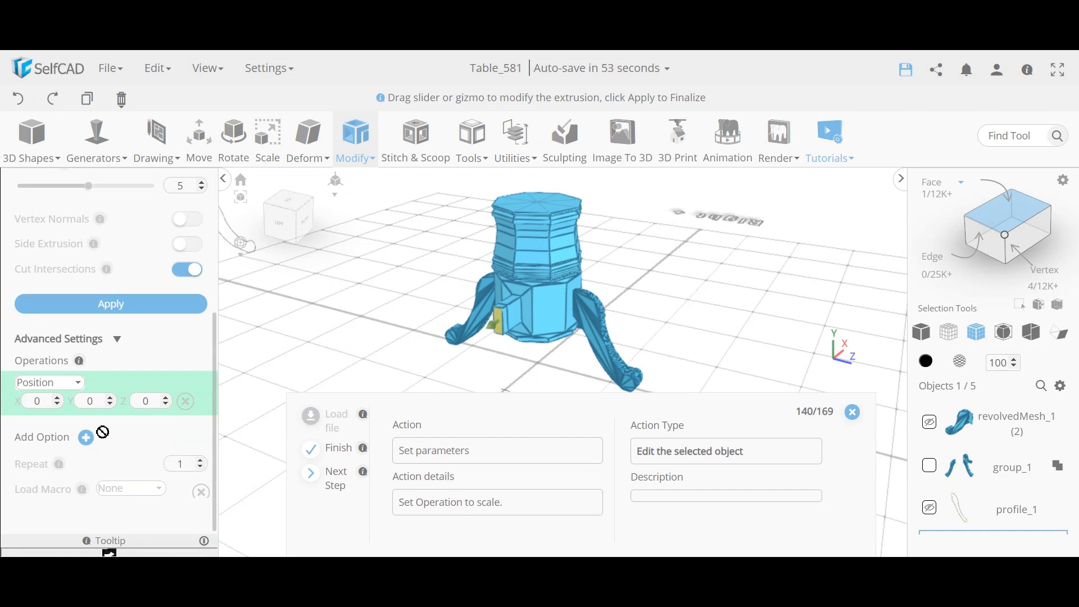
pyautogui.click(49, 388)
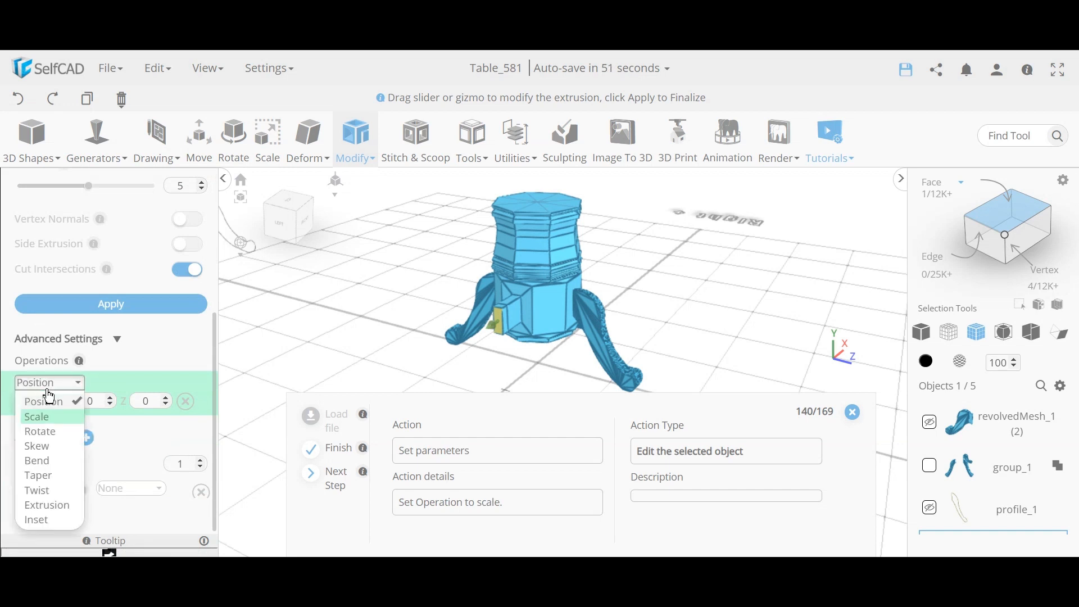
pyautogui.click(42, 418)
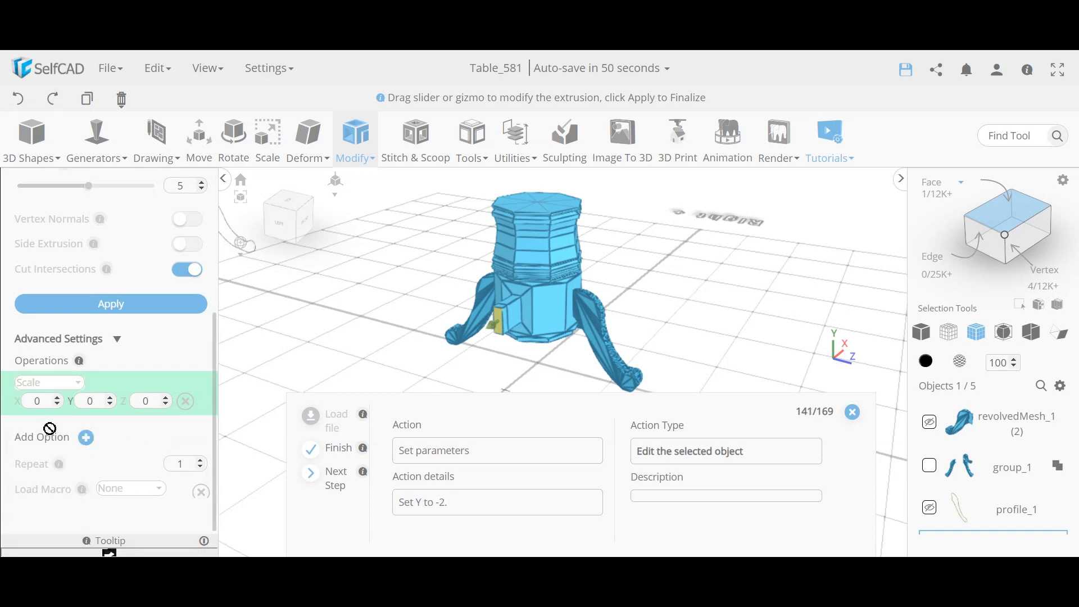
pyautogui.doubleClick(90, 401)
pyautogui.write('-2')
pyautogui.press('Return')
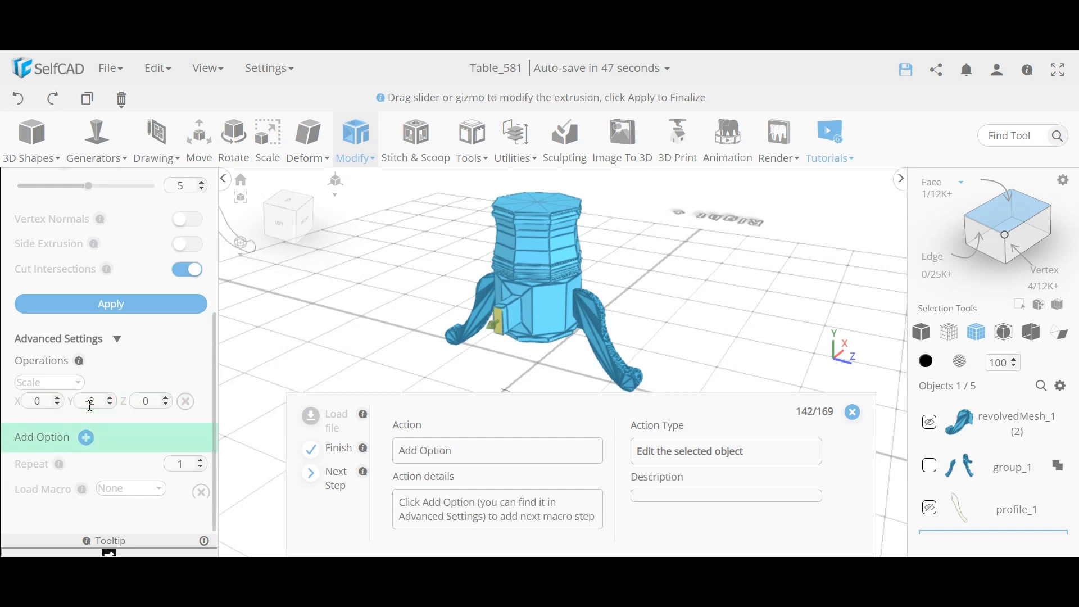
pyautogui.click(86, 438)
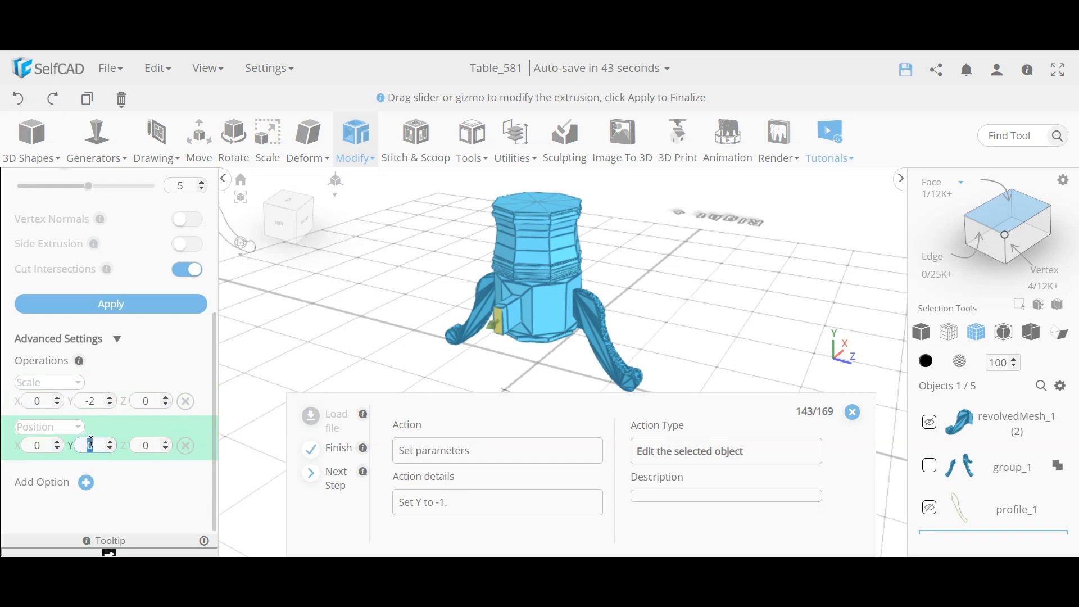
pyautogui.write('-1')
pyautogui.press('Return')
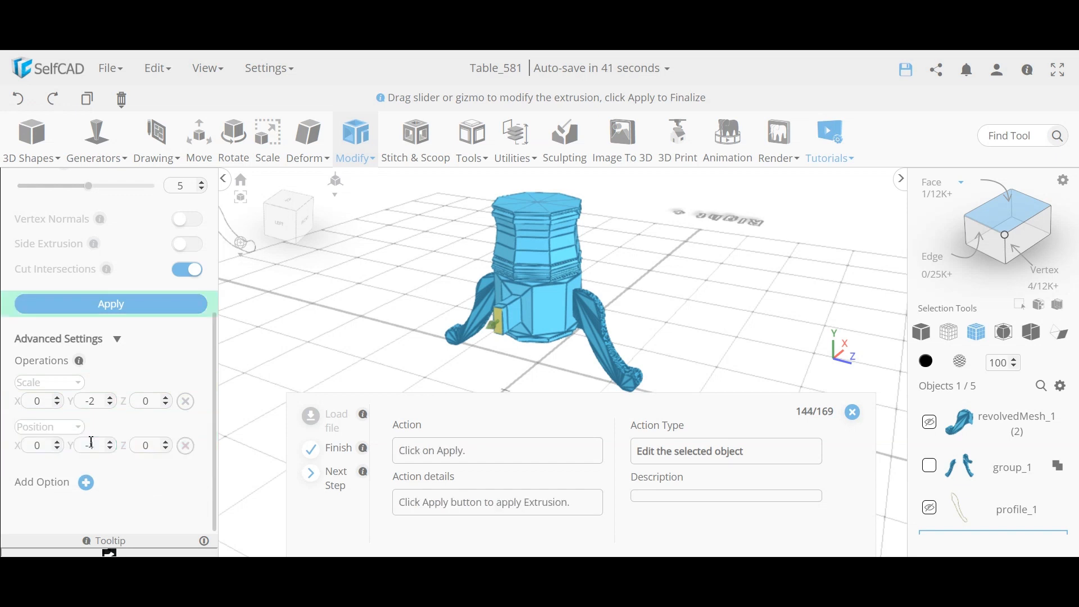
pyautogui.click(127, 308)
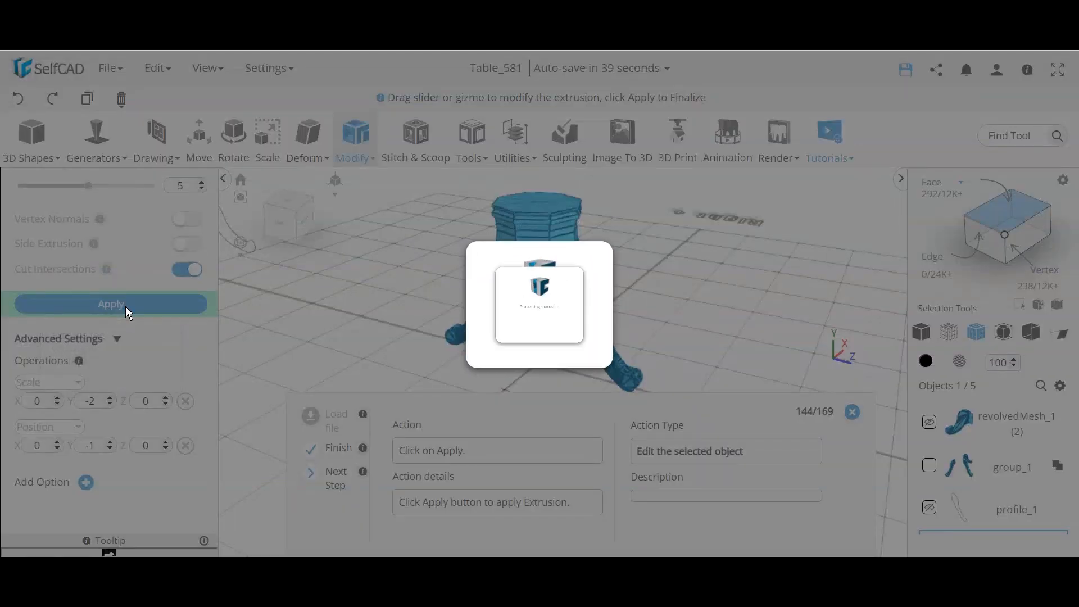
# Step: Extrude the side face 15 units outward to form the stretcher arm
pyautogui.moveTo(490, 340); pyautogui.dragTo(396, 322, button='right')
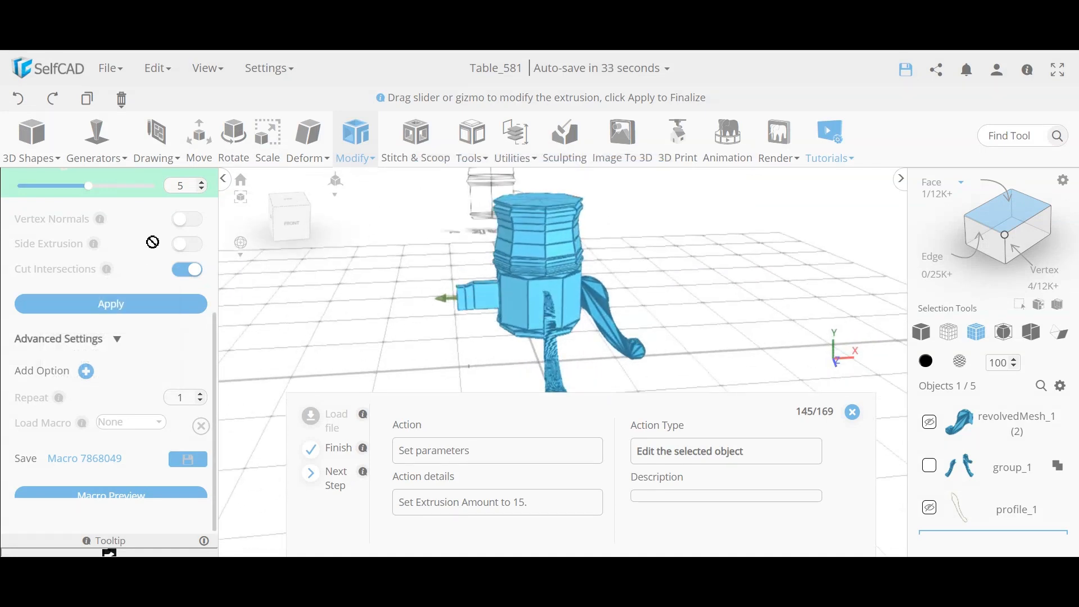
pyautogui.doubleClick(190, 189)
pyautogui.write('15')
pyautogui.press('Return')
pyautogui.click(140, 305)
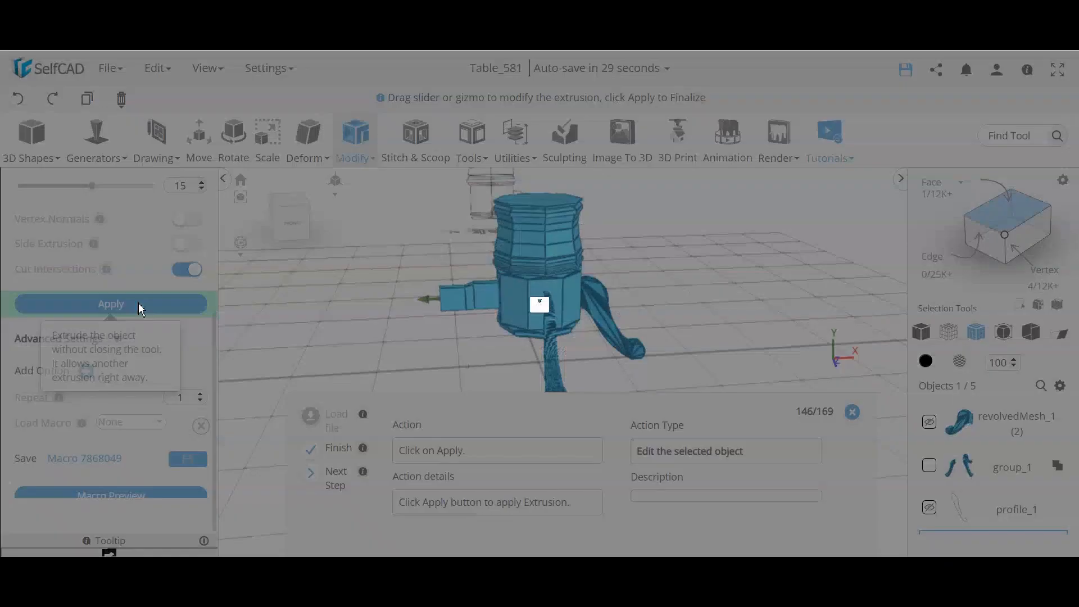
# Step: Add a Scale Y 2 step, extrude a 1.4 tip, and finalize the extrusion
pyautogui.click(87, 372)
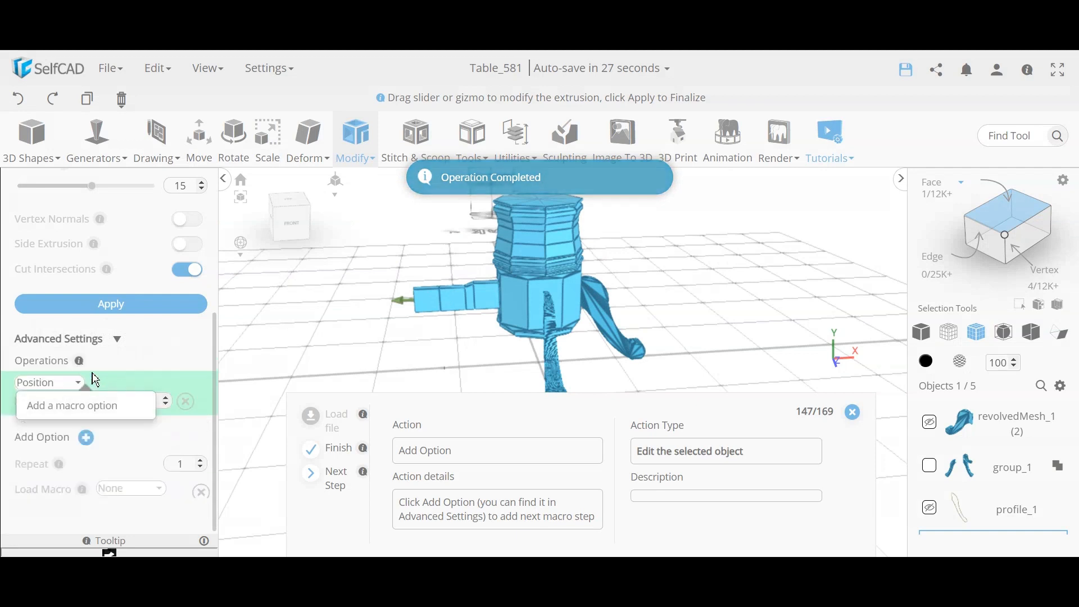
pyautogui.click(51, 382)
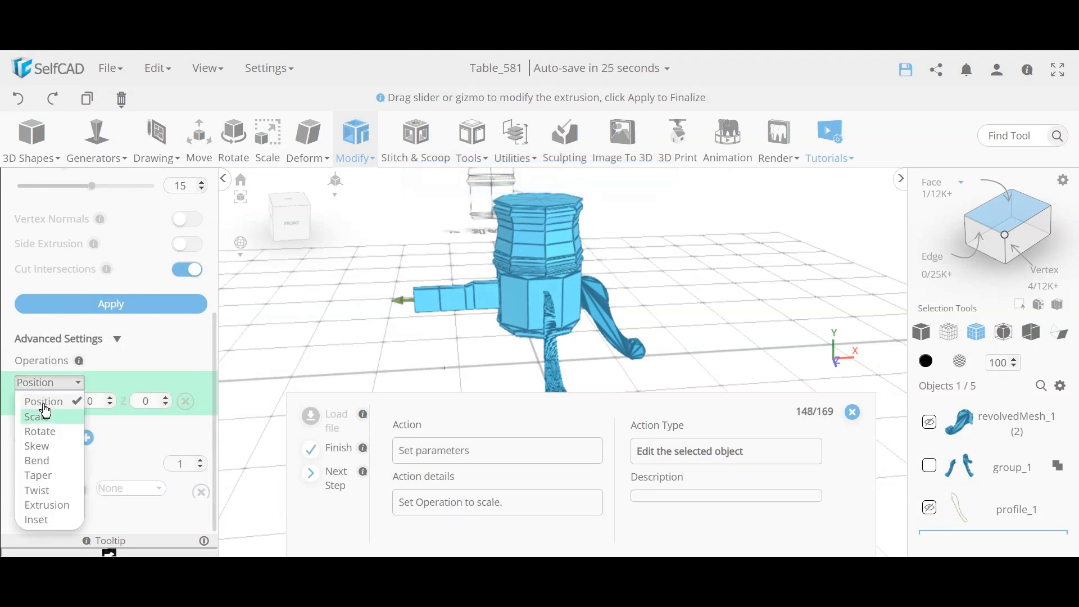
pyautogui.click(50, 421)
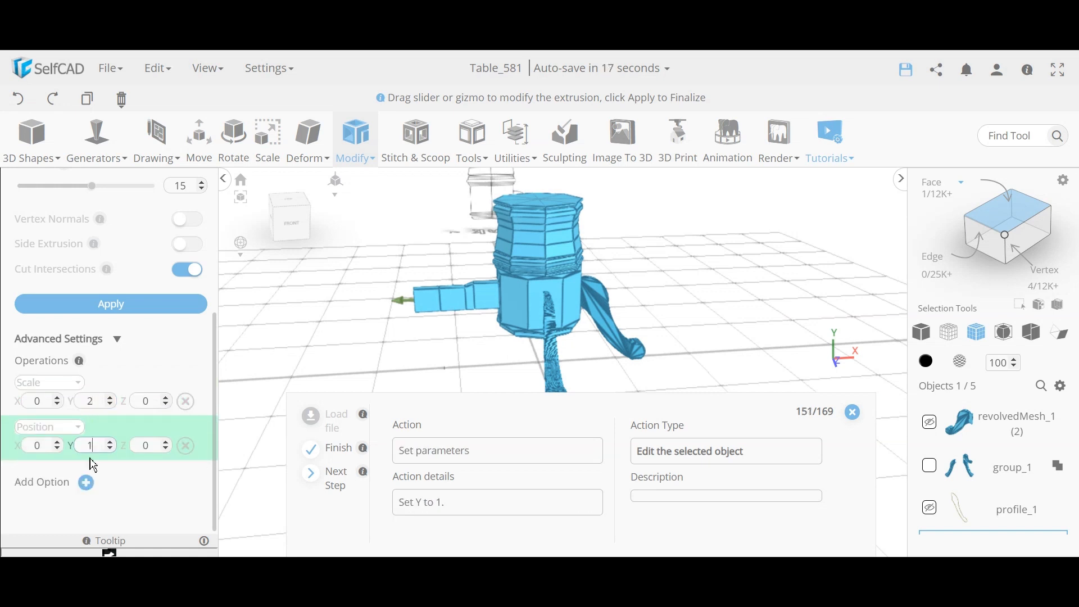
pyautogui.click(123, 306)
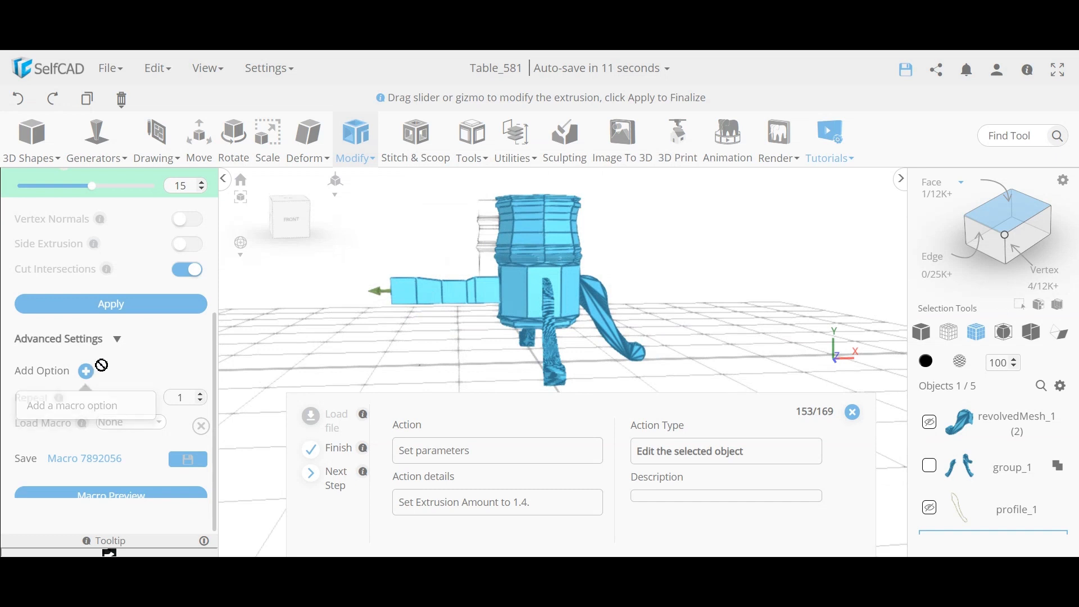
pyautogui.scroll(2, 106, 366)
pyautogui.doubleClick(180, 274)
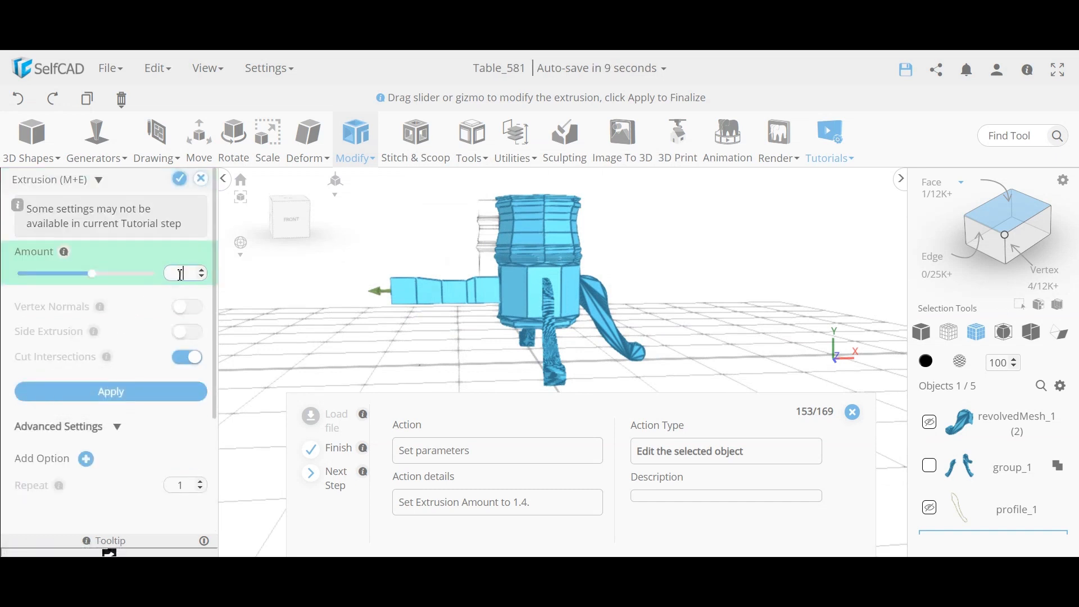
pyautogui.press('Return')
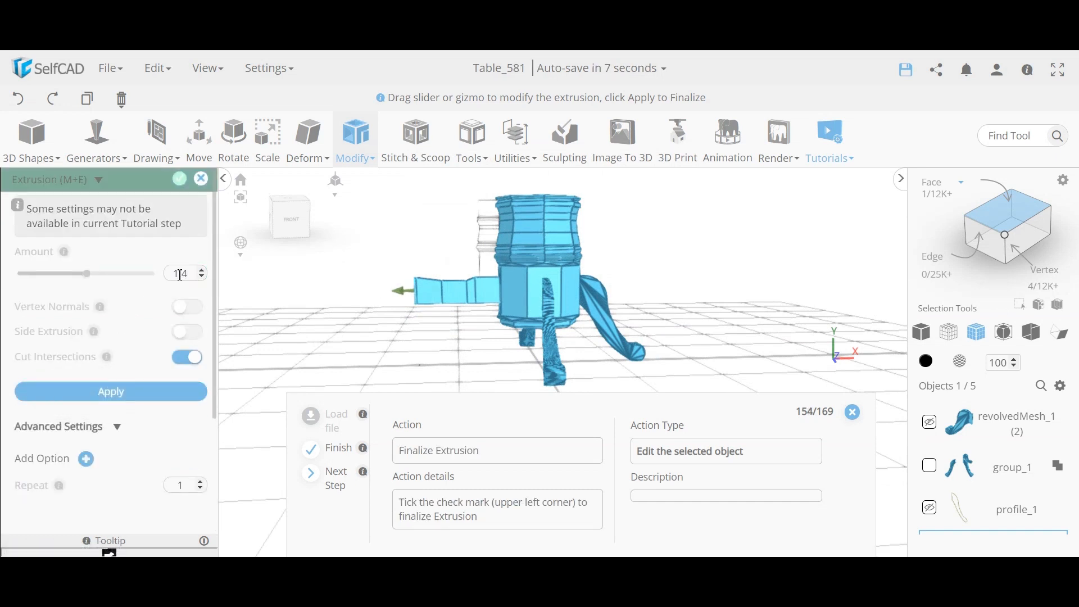
pyautogui.click(179, 188)
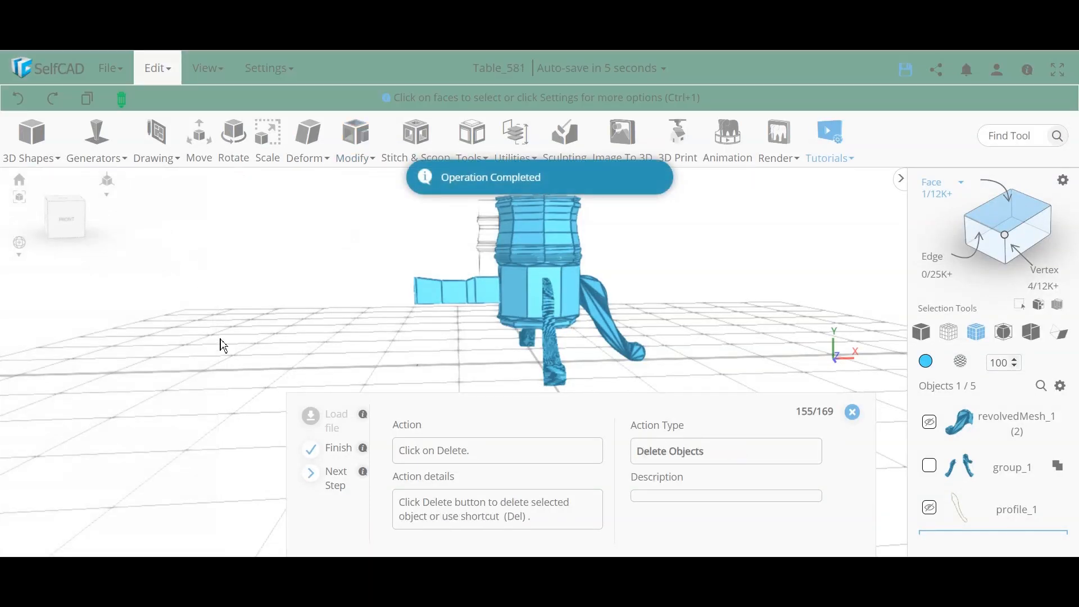
# Step: Delete the arm's end-face region from shape_1 and return to whole-object selection
pyautogui.moveTo(222, 342); pyautogui.dragTo(404, 339)
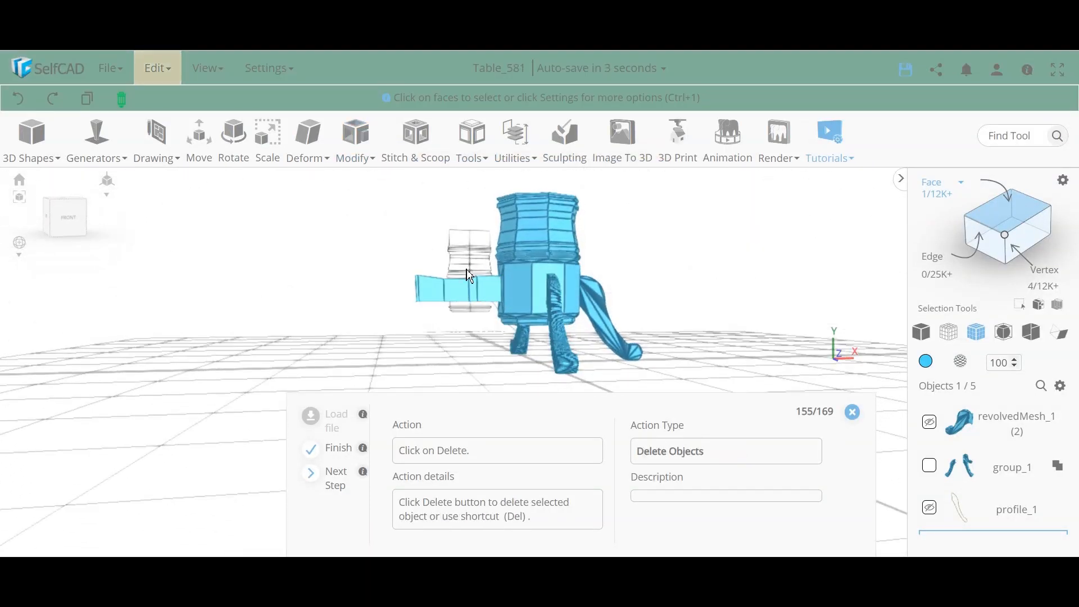
pyautogui.moveTo(242, 333); pyautogui.dragTo(321, 364)
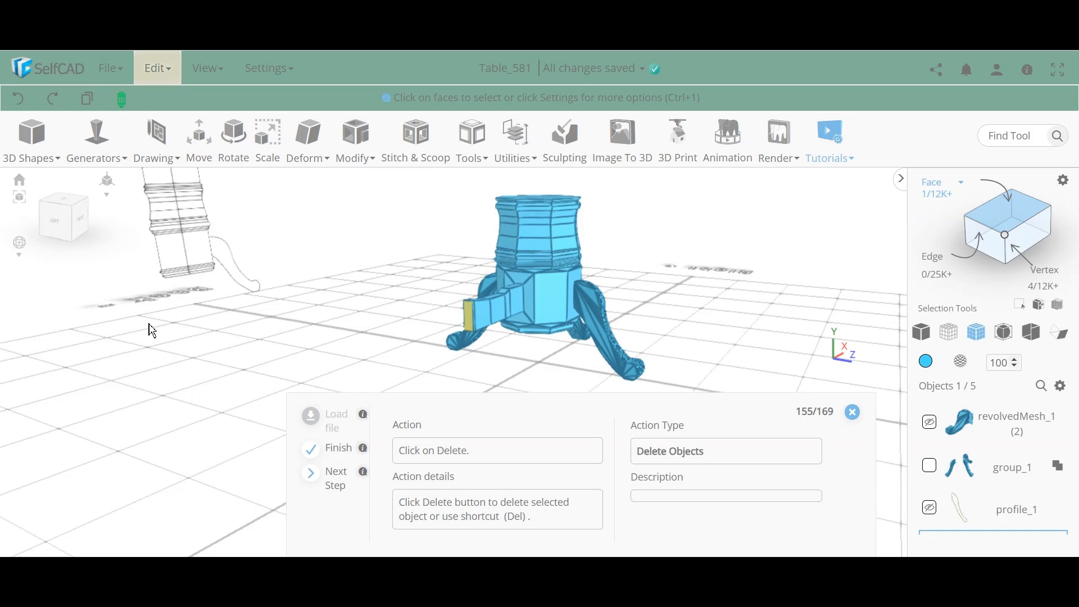
pyautogui.press('Delete')
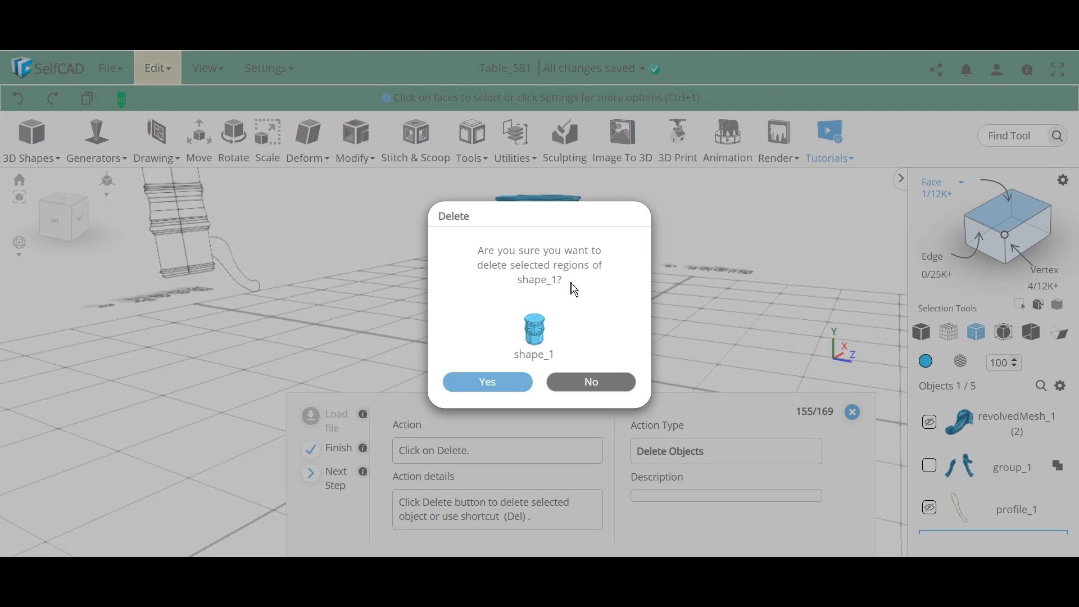
pyautogui.click(509, 383)
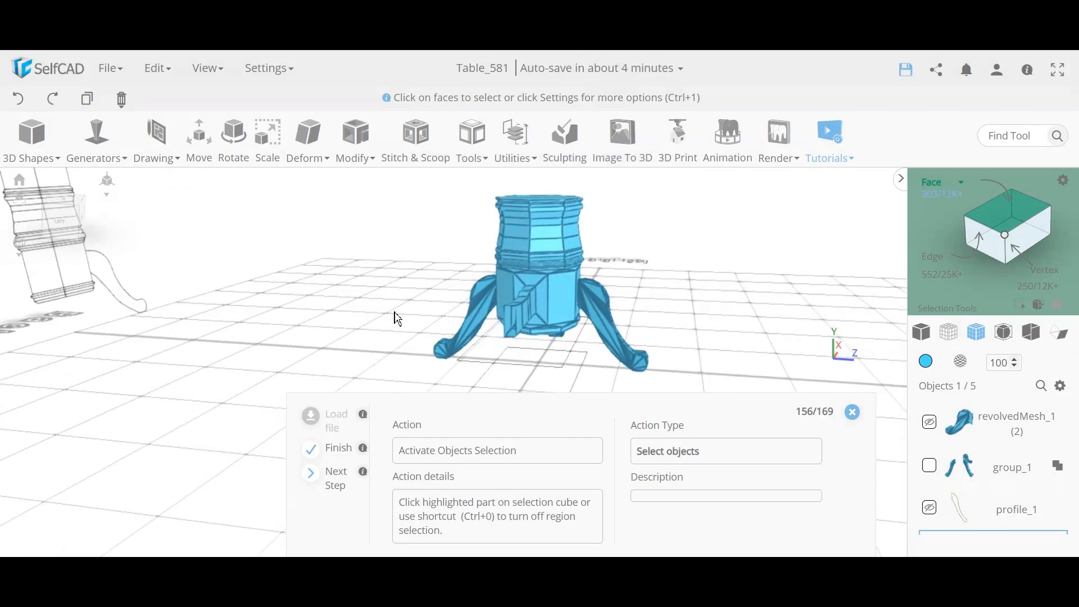
pyautogui.click(1008, 224)
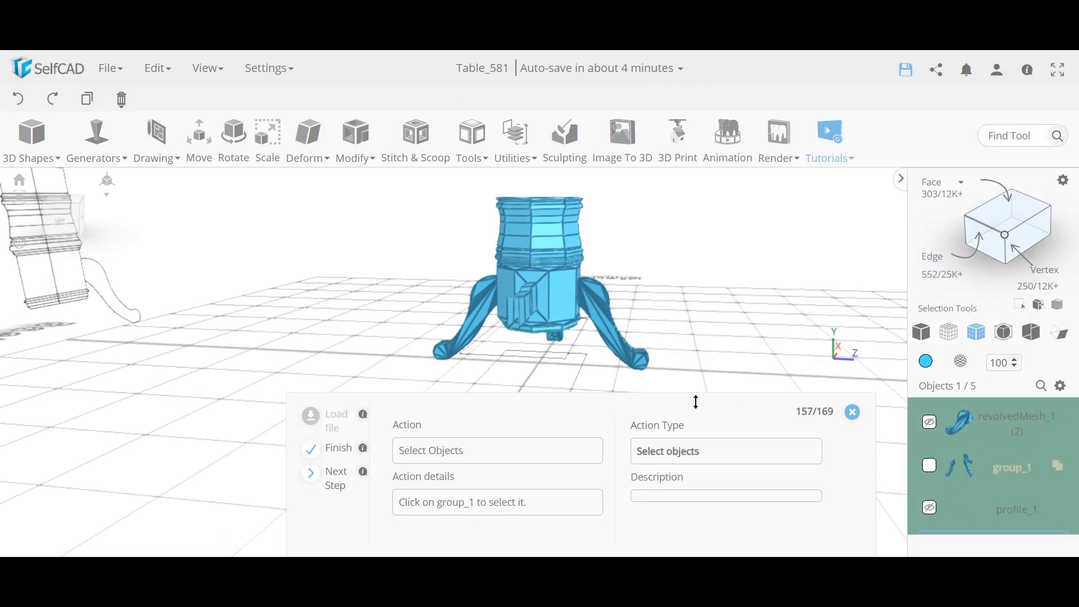
# Step: Mirror the pedestal and legs group_1 to the left as a copy
pyautogui.click(932, 471)
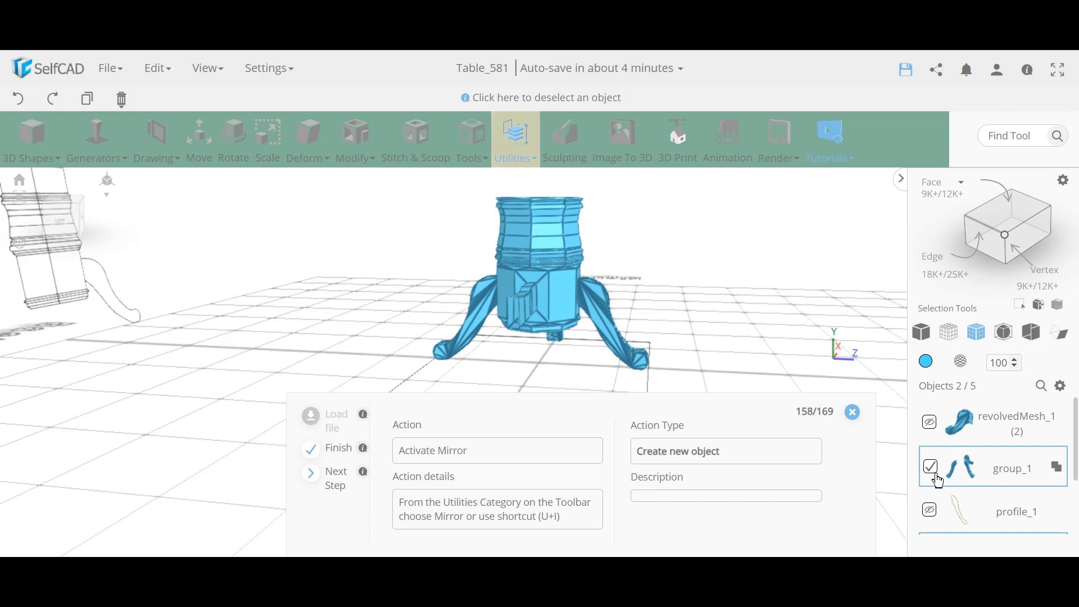
pyautogui.moveTo(774, 355); pyautogui.dragTo(635, 301, button='right')
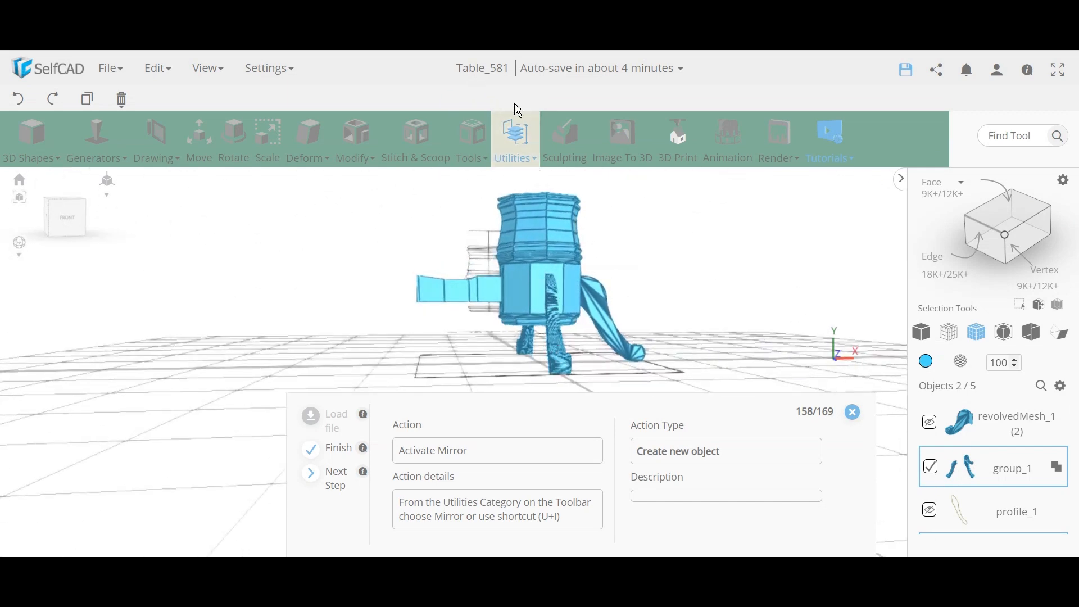
pyautogui.click(518, 135)
pyautogui.click(570, 314)
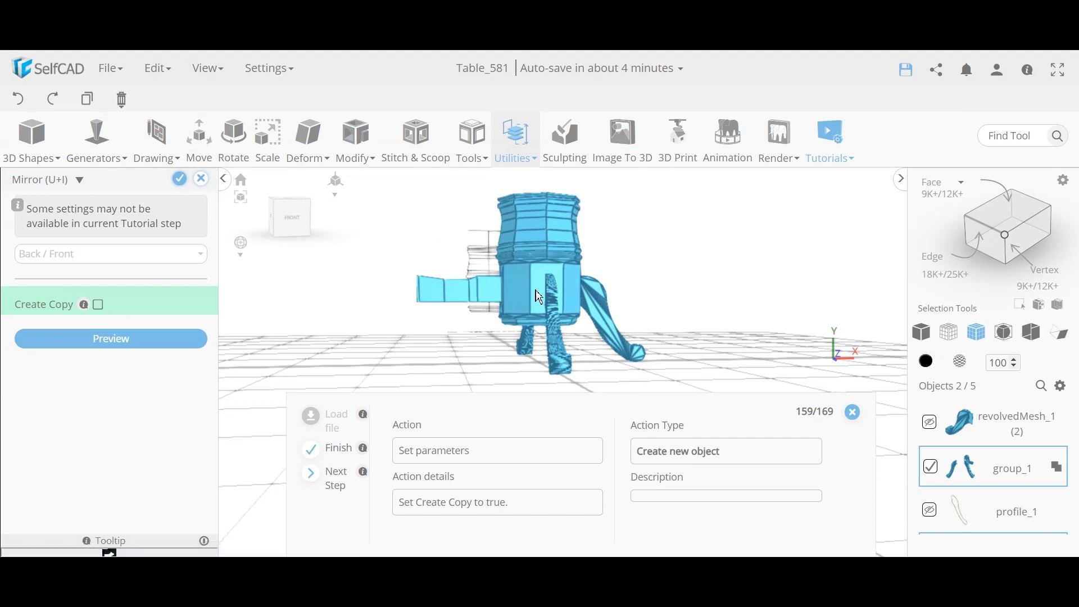
pyautogui.moveTo(542, 254); pyautogui.dragTo(631, 341, button='right')
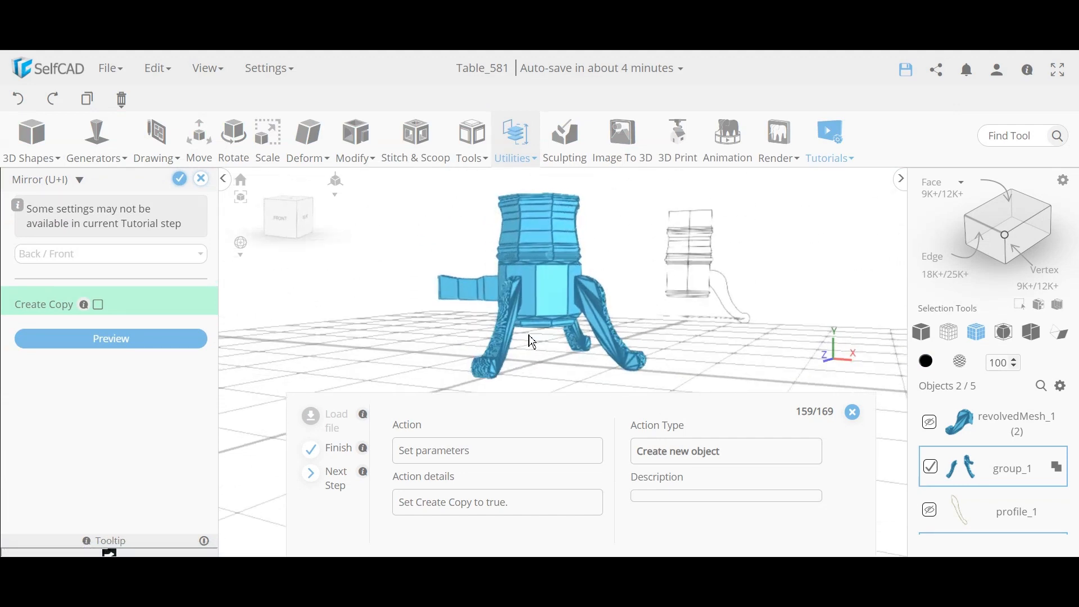
pyautogui.moveTo(532, 341); pyautogui.dragTo(236, 315, button='right')
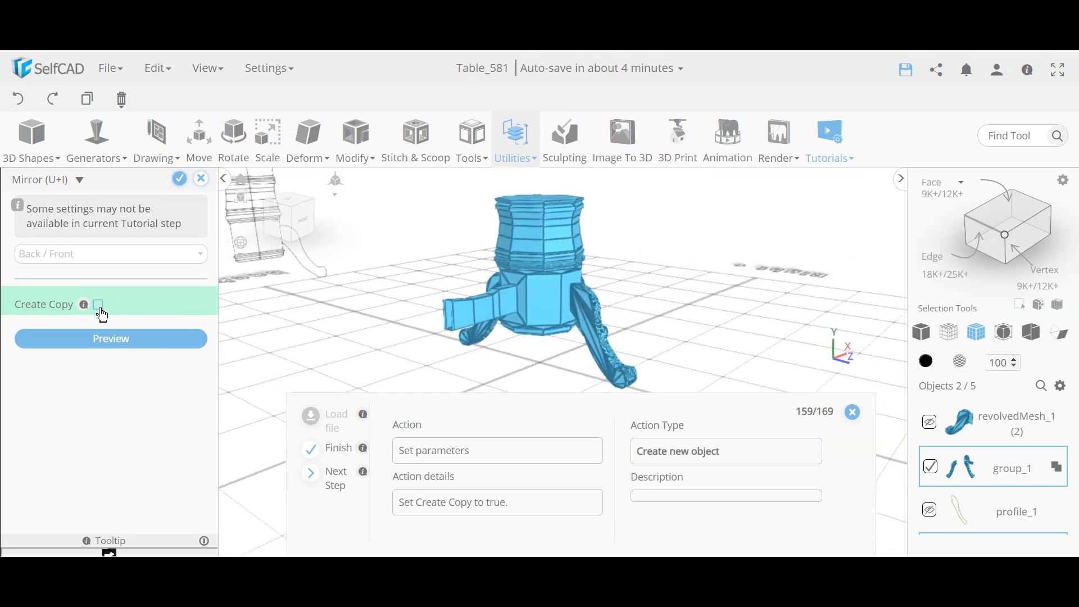
pyautogui.click(100, 306)
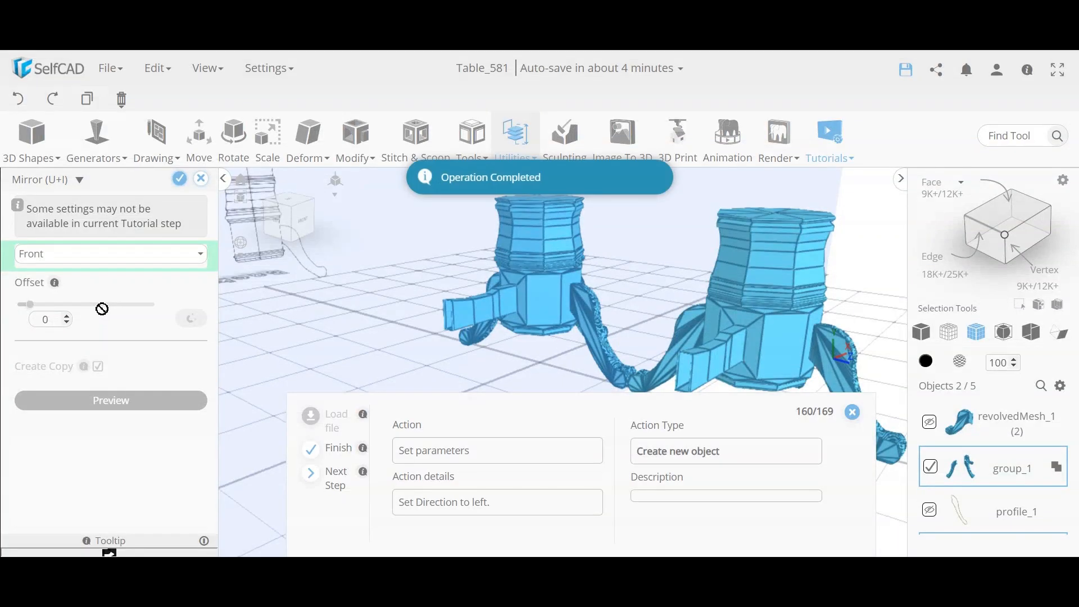
pyautogui.click(107, 254)
pyautogui.click(58, 328)
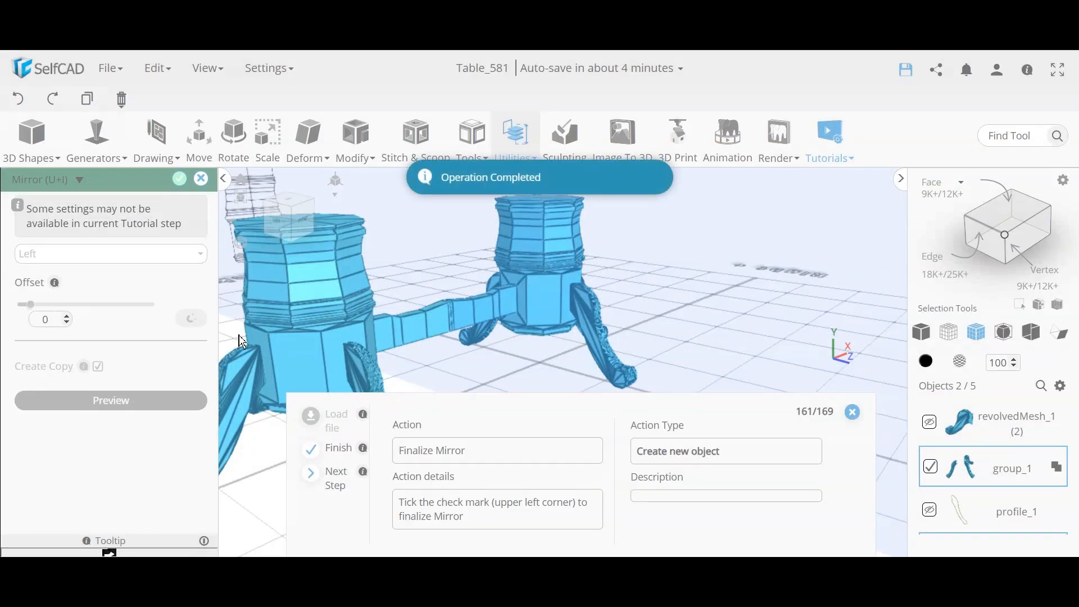
pyautogui.click(179, 181)
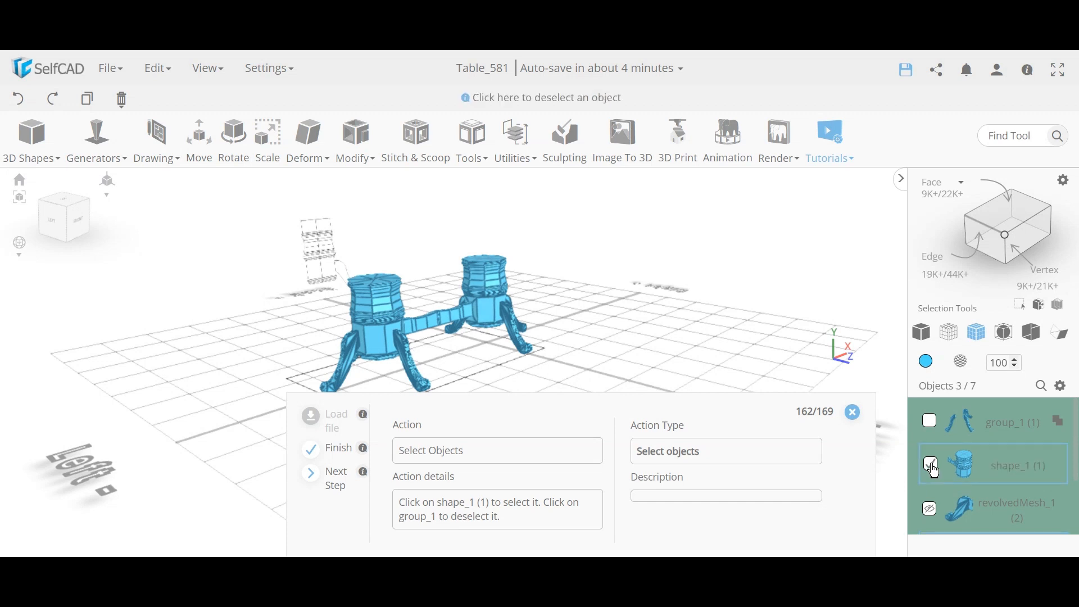
# Step: Merge shape_1 (1) with the selected pedestal parts, leaving group_1 out, using Ctrl+M
pyautogui.click(933, 470)
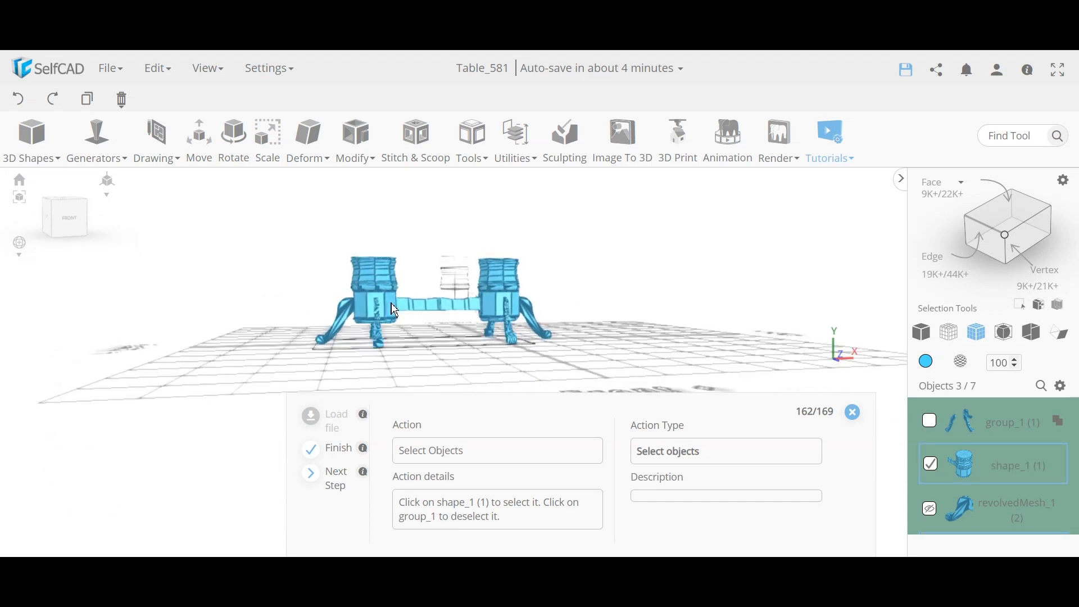
pyautogui.scroll(-2, 956, 483)
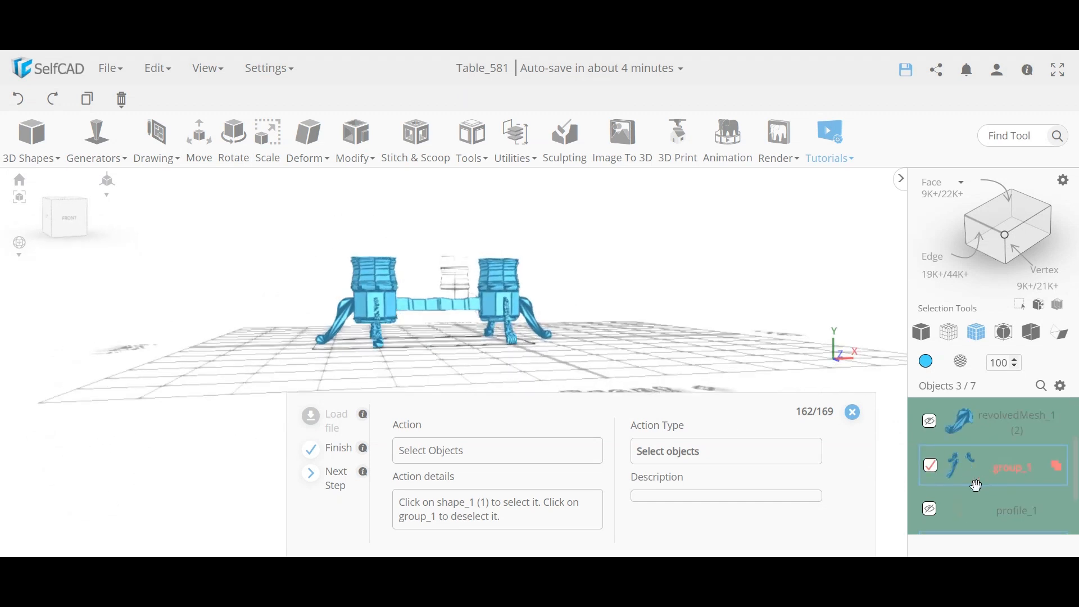
pyautogui.click(933, 468)
pyautogui.click(933, 467)
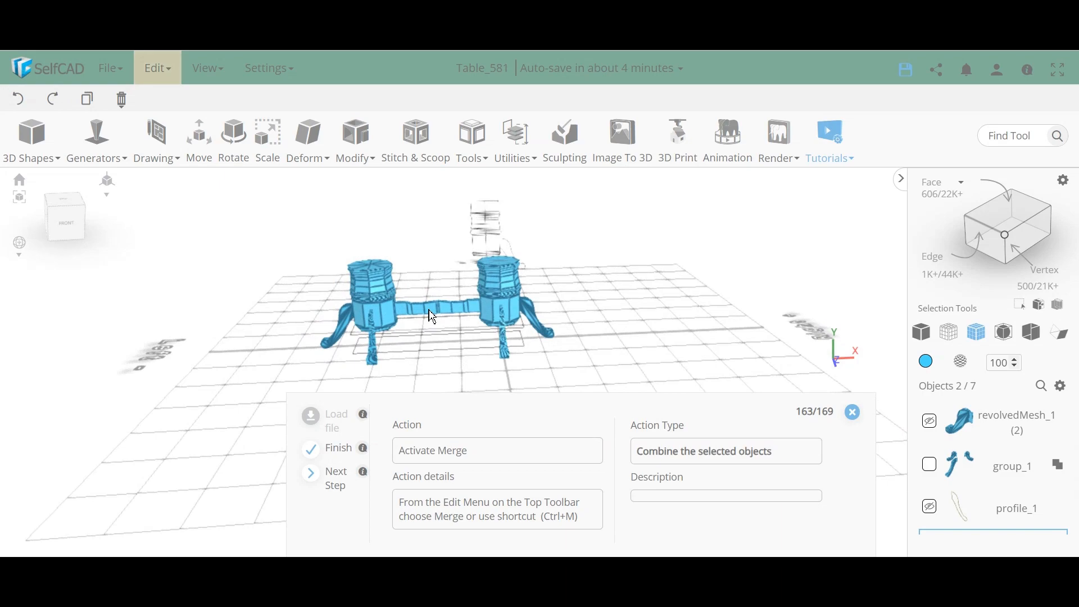
pyautogui.hotkey('ctrl', 'm')
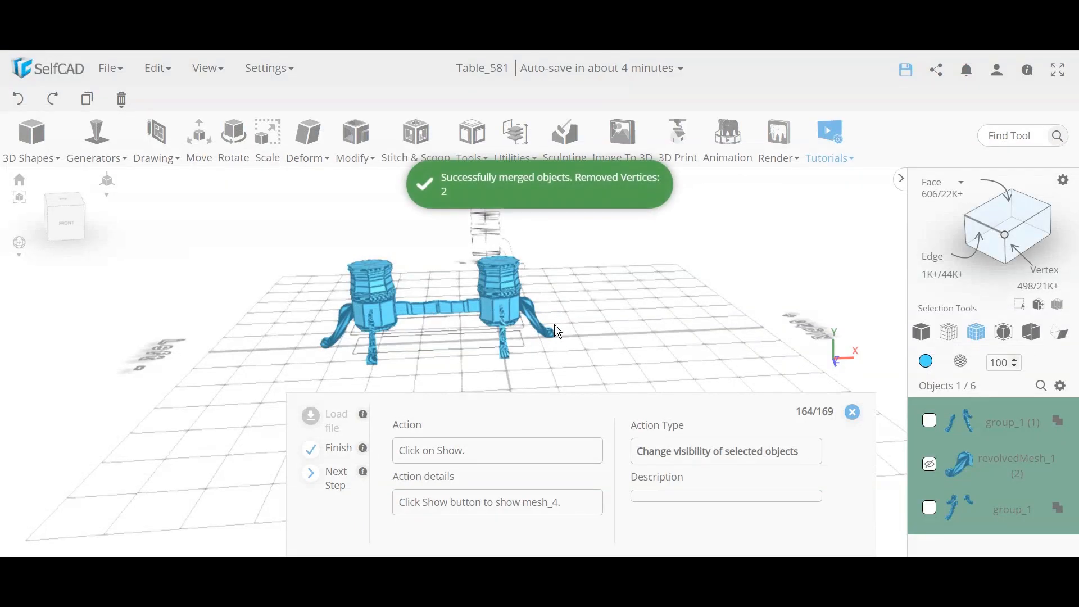
pyautogui.scroll(6, 449, 326)
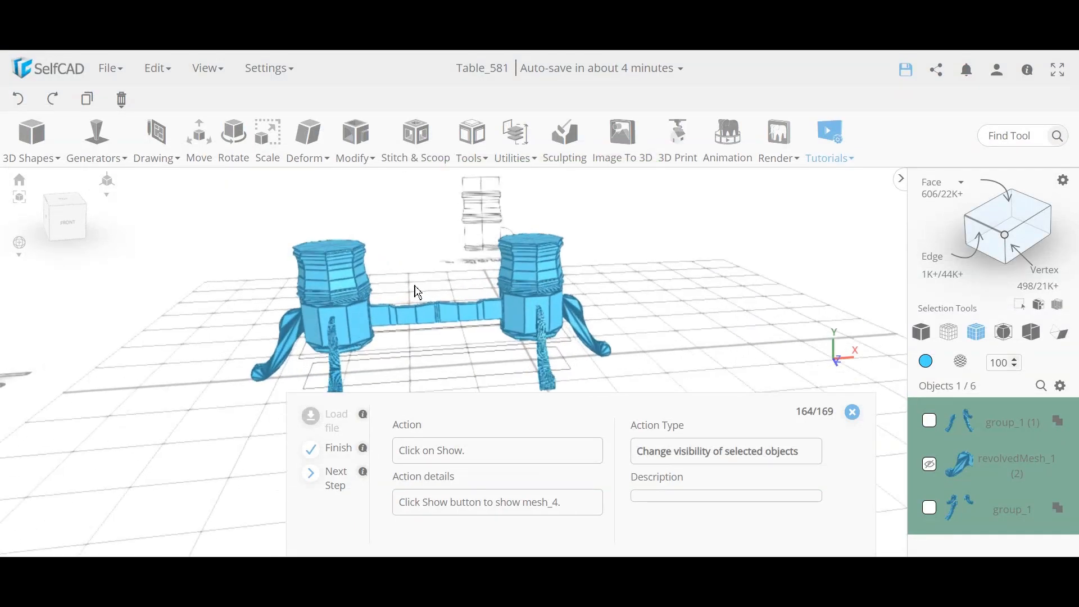
pyautogui.scroll(5, 468, 350)
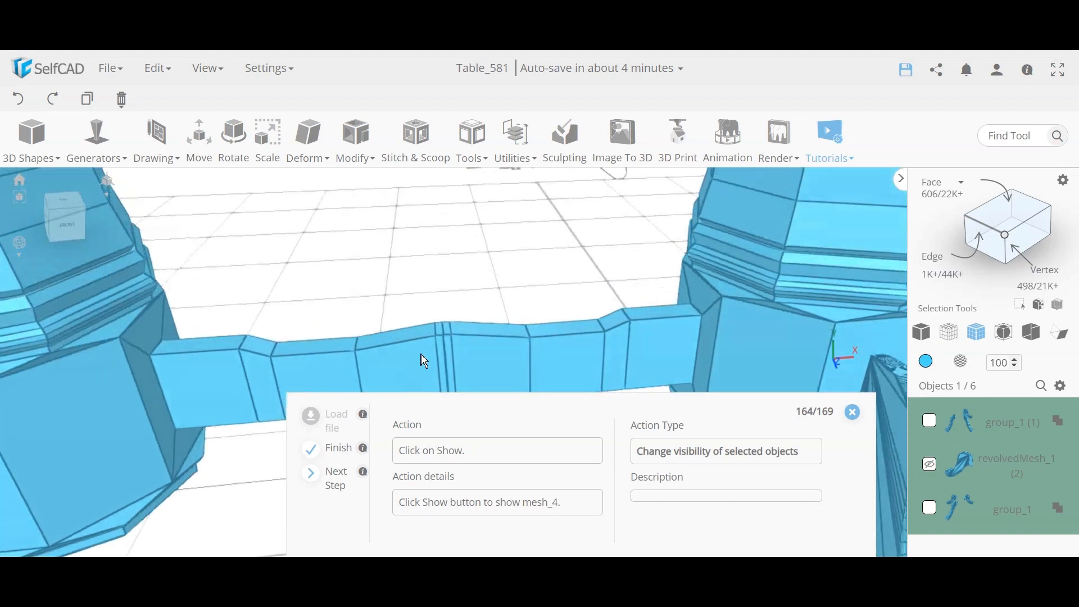
pyautogui.moveTo(422, 348)
pyautogui.mouseDown()
pyautogui.moveTo(441, 246)
pyautogui.moveTo(414, 313)
pyautogui.moveTo(419, 352)
pyautogui.mouseUp()
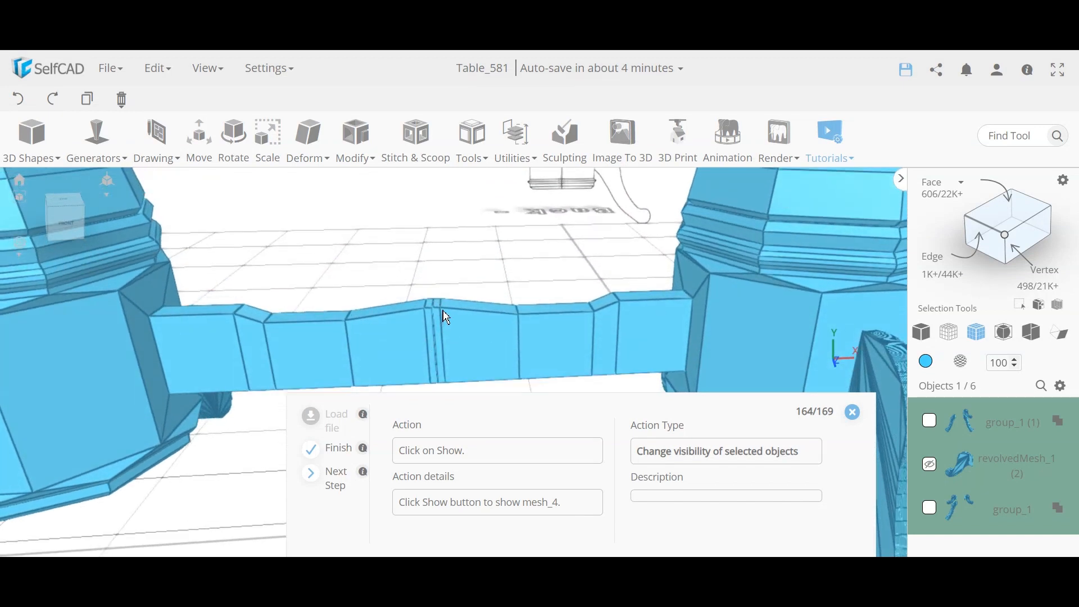
pyautogui.moveTo(443, 319); pyautogui.dragTo(436, 340)
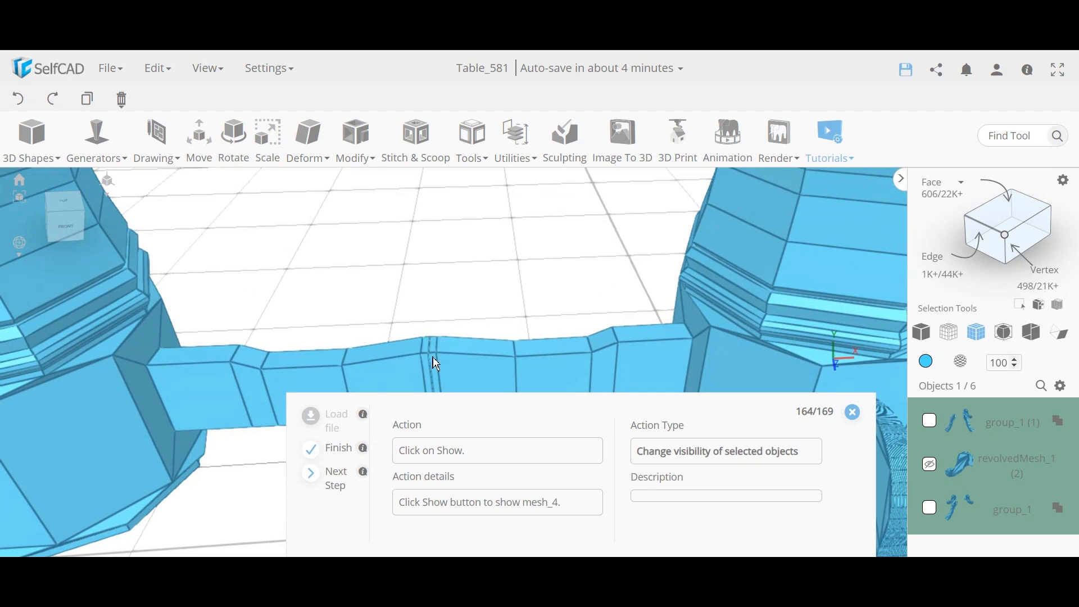
pyautogui.scroll(-5, 429, 341)
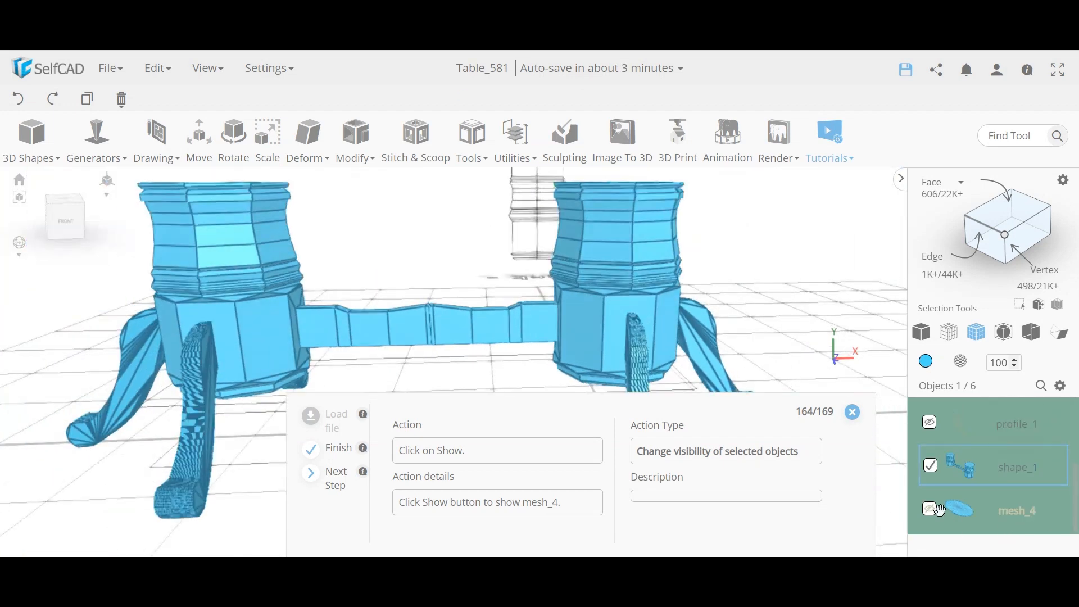
# Step: Unhide tabletop mesh_4 and move group_1 and group_1 (1) to X 0
pyautogui.click(931, 511)
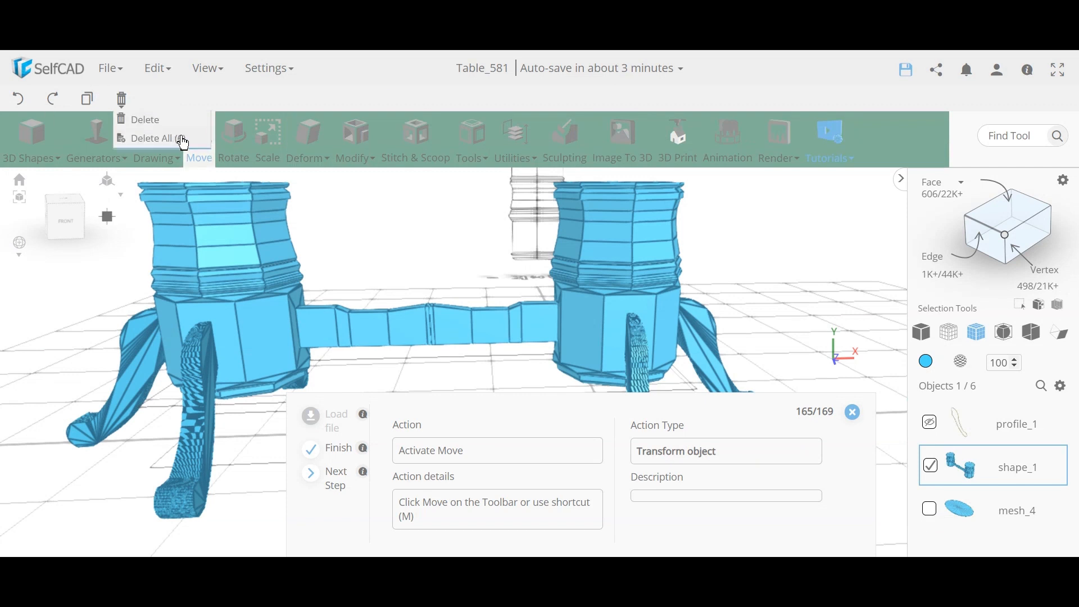
pyautogui.click(200, 150)
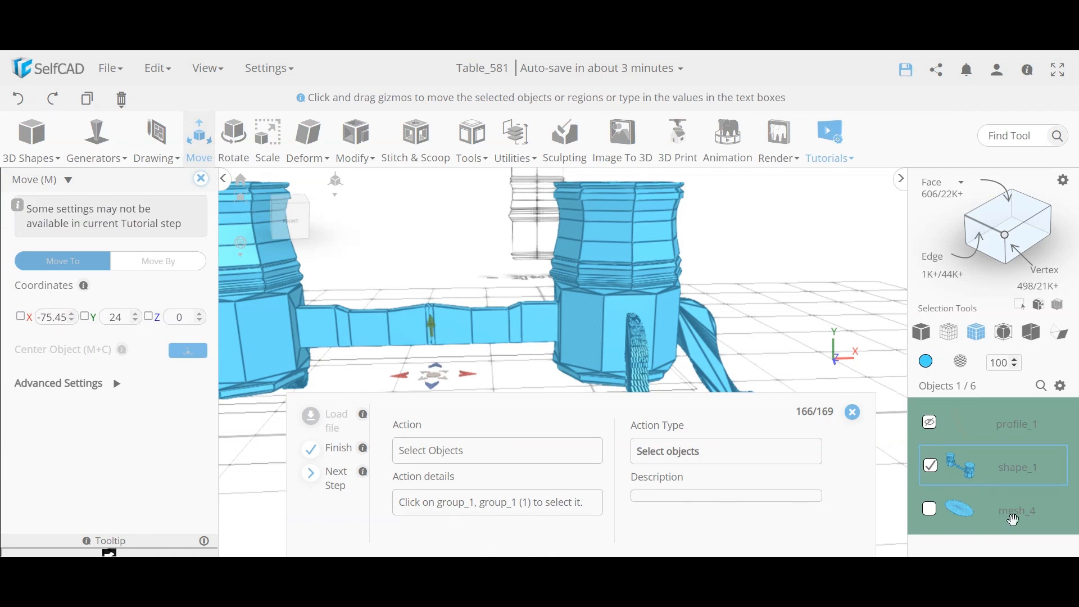
pyautogui.scroll(-3, 1014, 519)
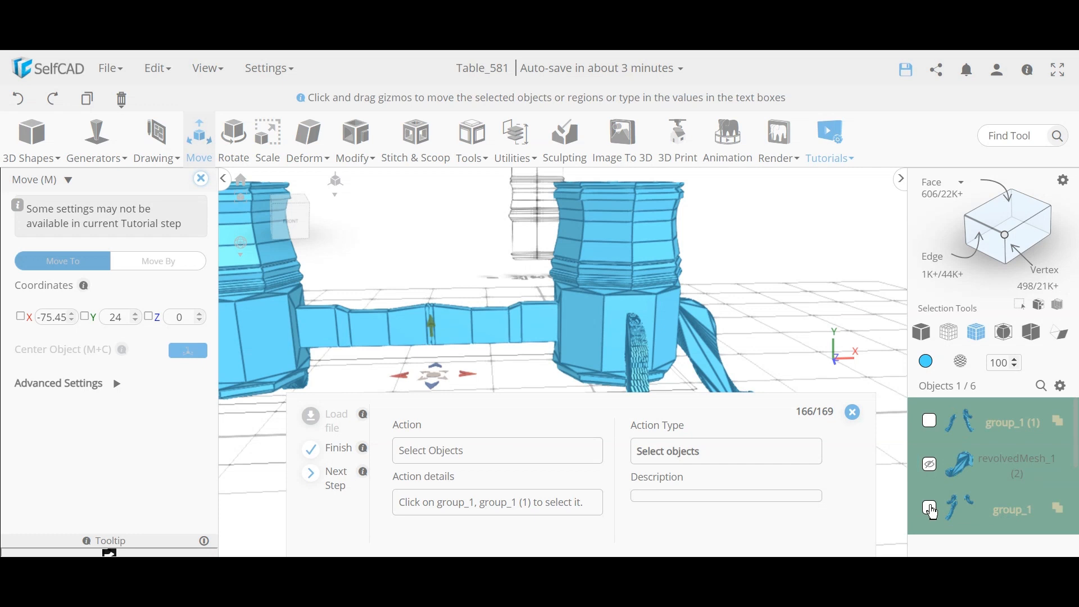
pyautogui.click(930, 509)
pyautogui.click(930, 421)
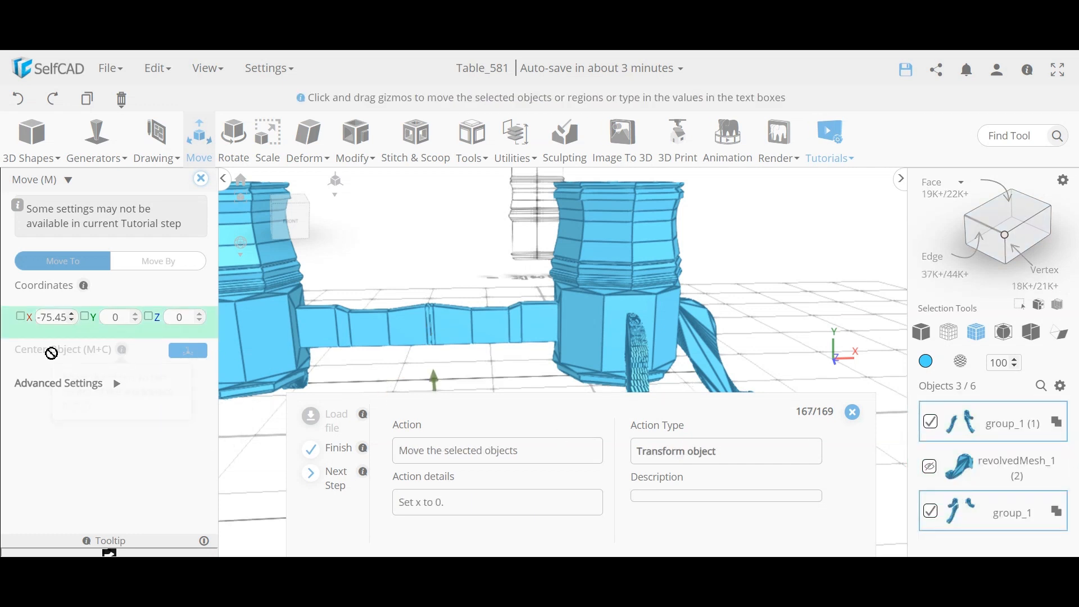
pyautogui.tripleClick(54, 316)
pyautogui.write('0')
pyautogui.press('Return')
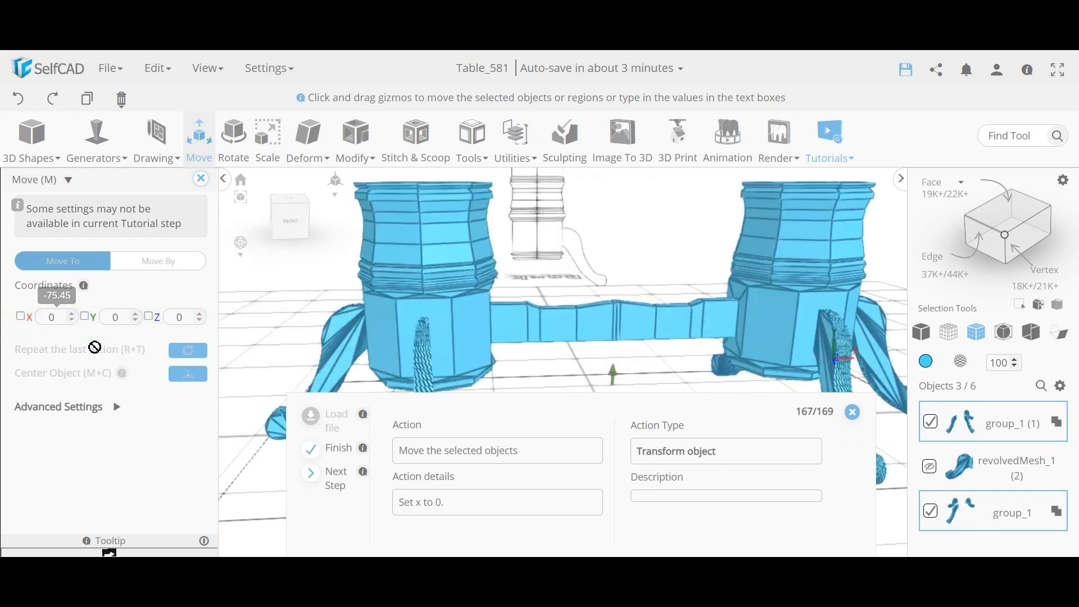
pyautogui.click(202, 179)
pyautogui.scroll(-5, 500, 295)
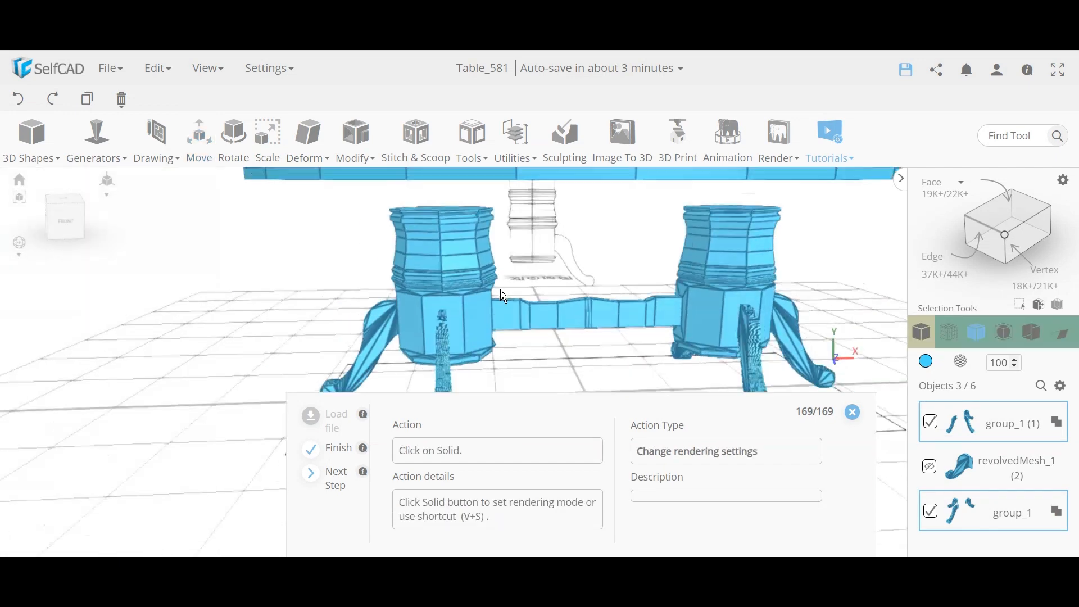
# Step: Switch to Solid shading, view the finished table, and select one pedestal
pyautogui.click(927, 344)
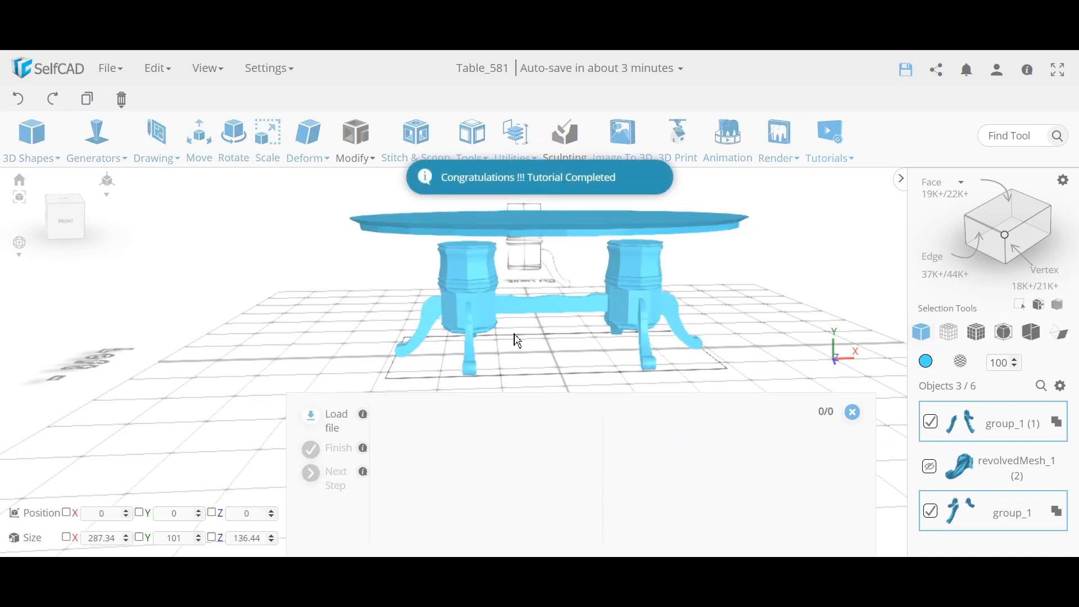
pyautogui.moveTo(572, 310)
pyautogui.mouseDown(button='right')
pyautogui.moveTo(540, 297)
pyautogui.moveTo(567, 302)
pyautogui.mouseUp(button='right')
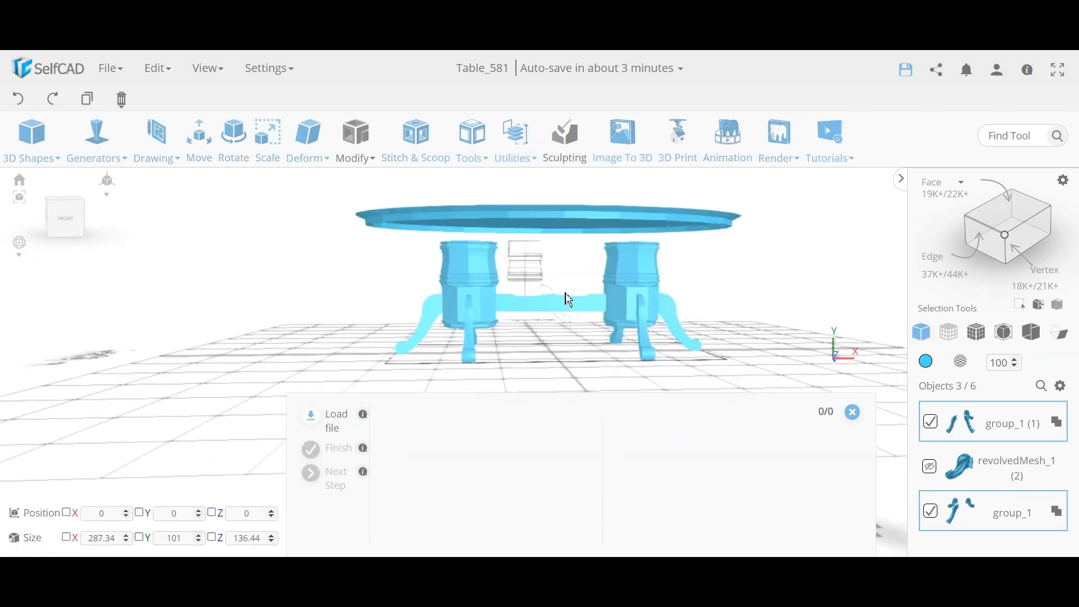
pyautogui.scroll(5, 573, 301)
pyautogui.scroll(-5, 567, 302)
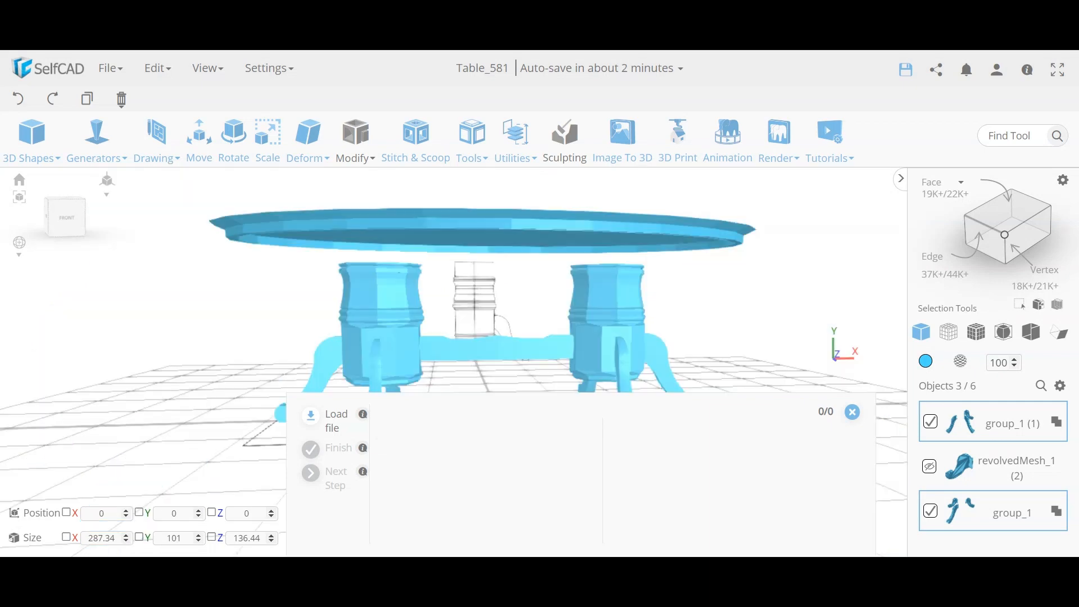
pyautogui.scroll(5, 496, 354)
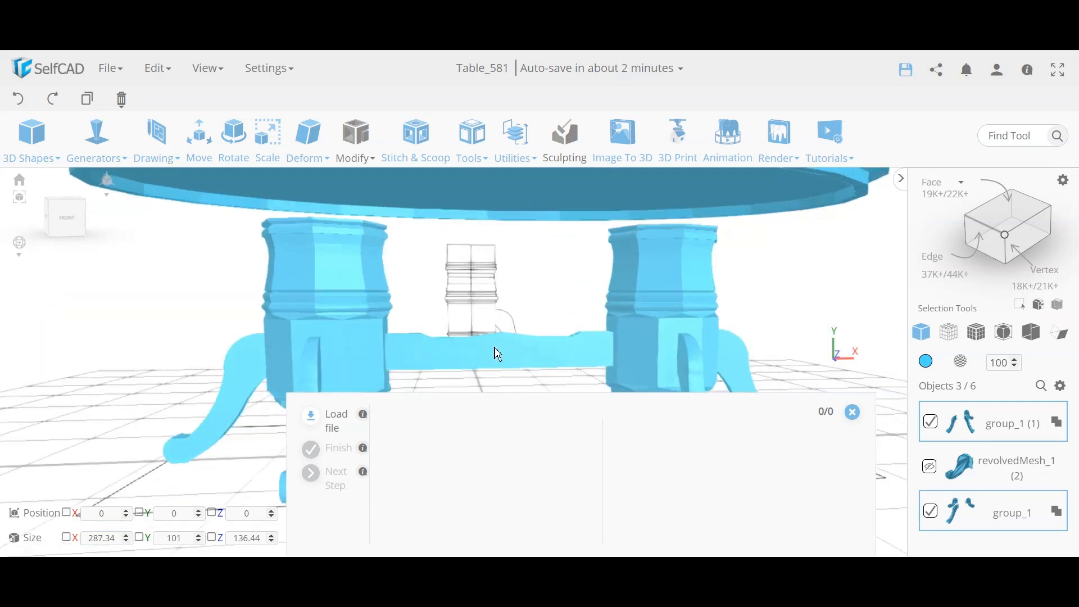
pyautogui.scroll(-6, 497, 308)
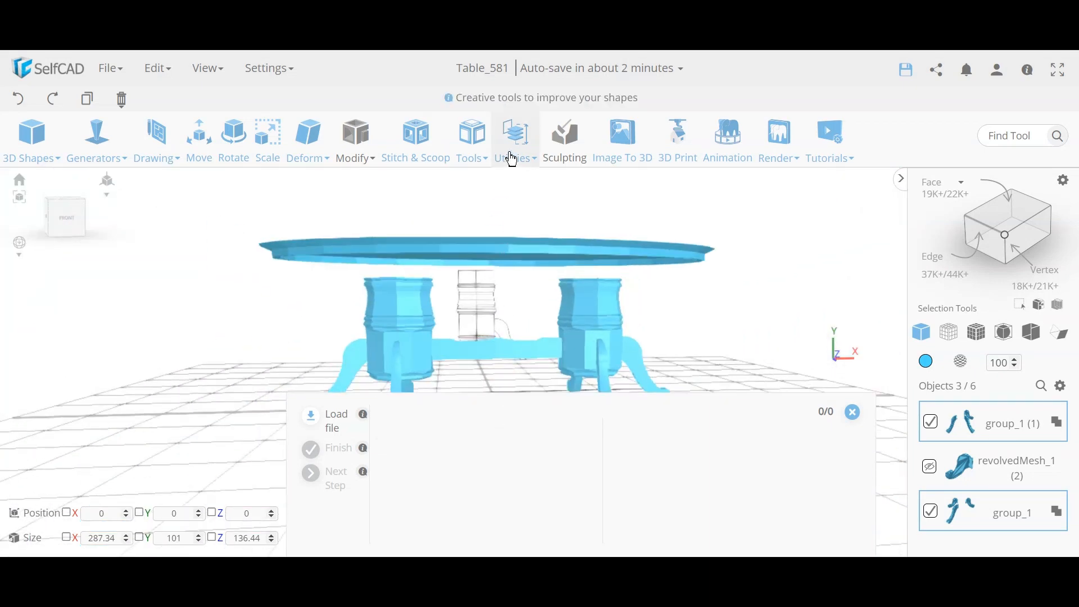
pyautogui.moveTo(487, 157)
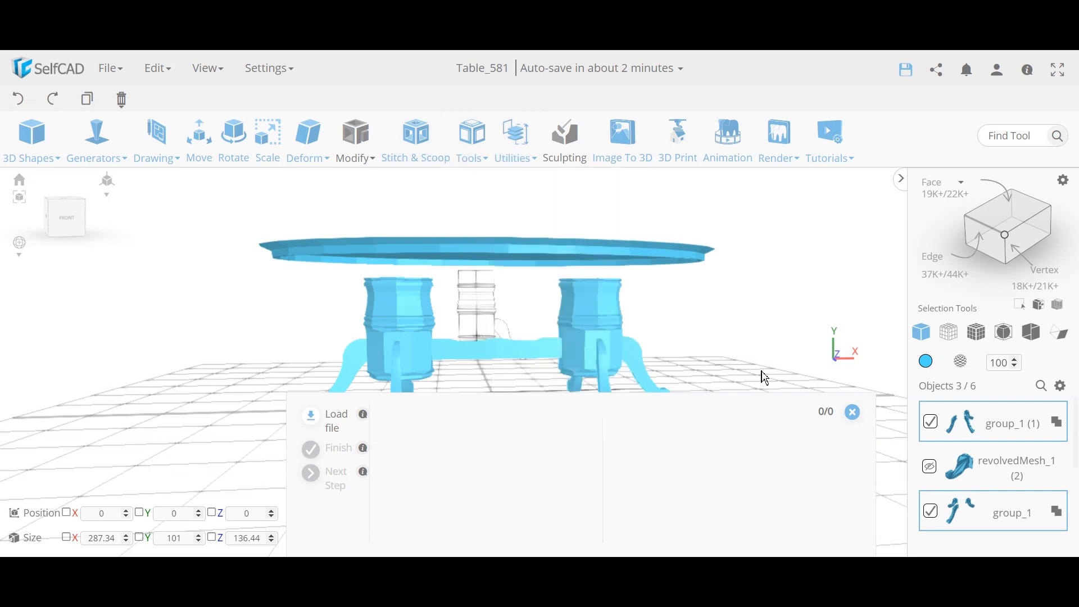
pyautogui.click(753, 354)
pyautogui.click(615, 359)
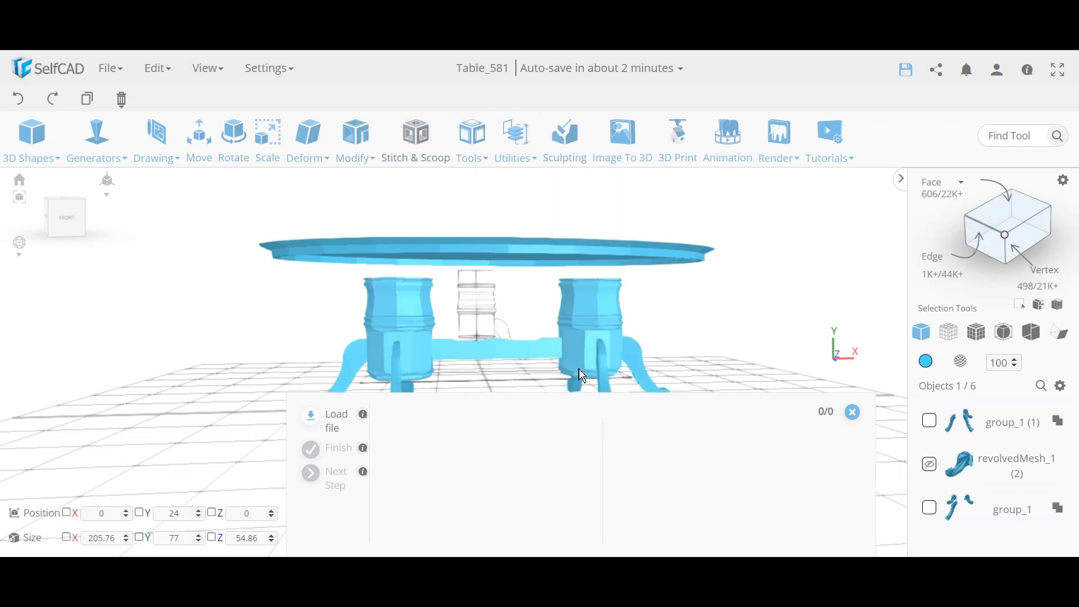
# Step: Run Geom Clean on the selected pedestal group to remove duplicate geometry
pyautogui.moveTo(518, 146)
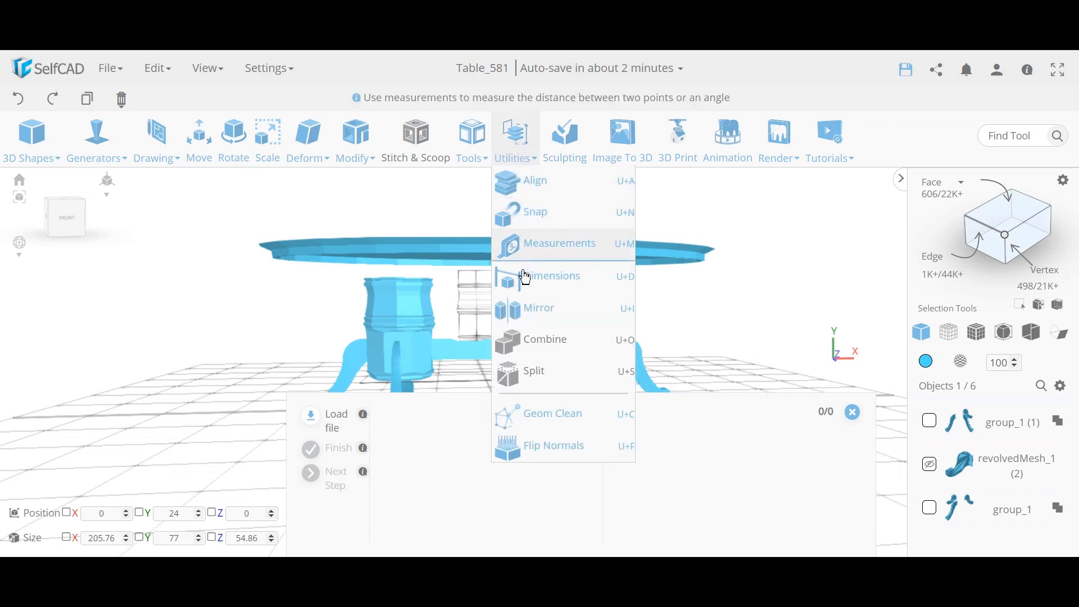
pyautogui.click(578, 424)
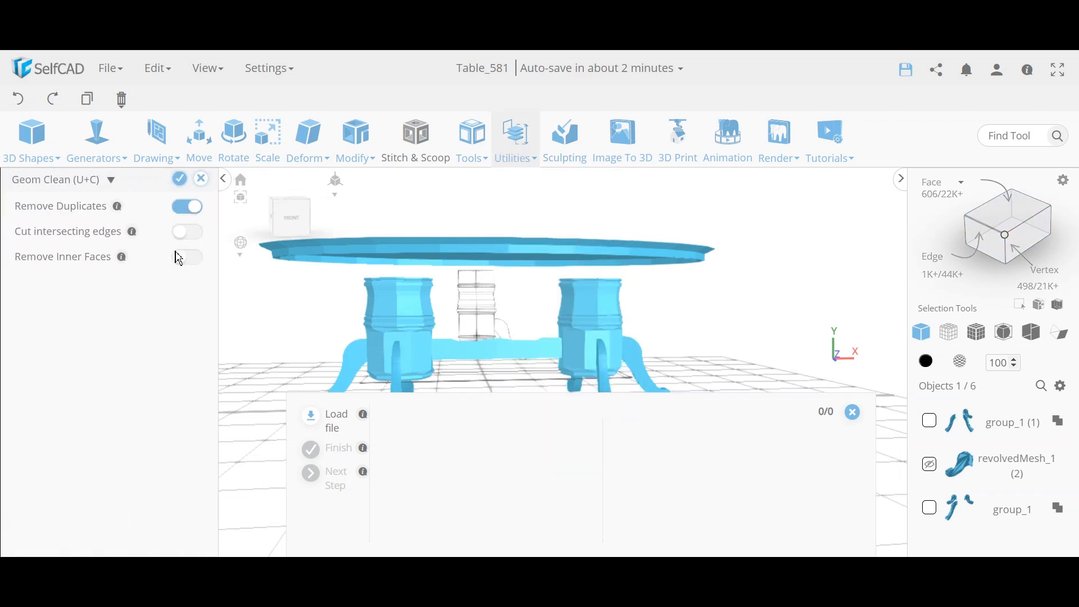
pyautogui.click(180, 180)
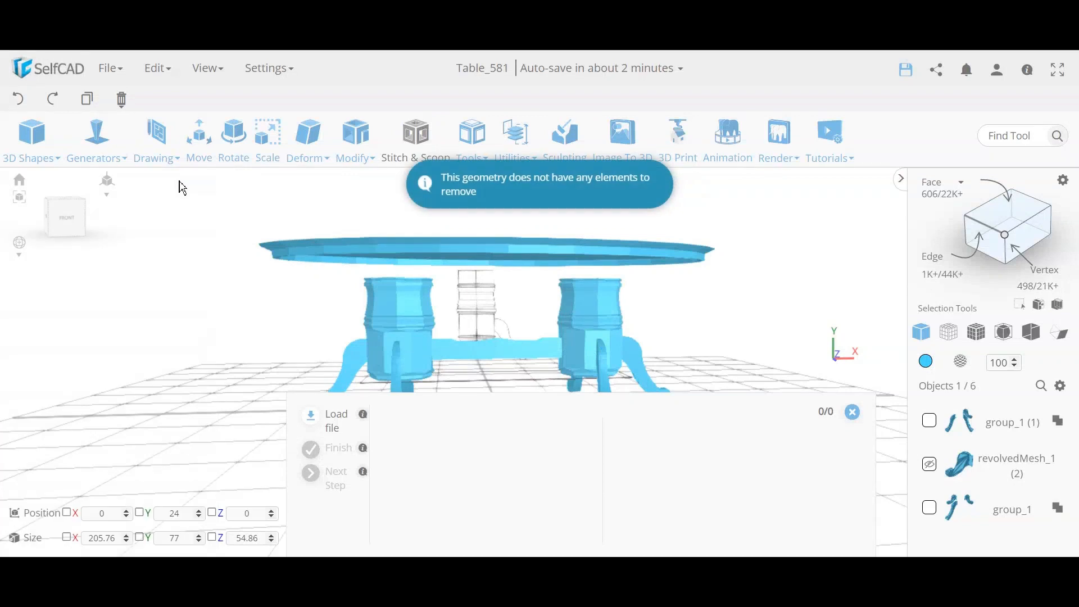
pyautogui.scroll(5, 534, 369)
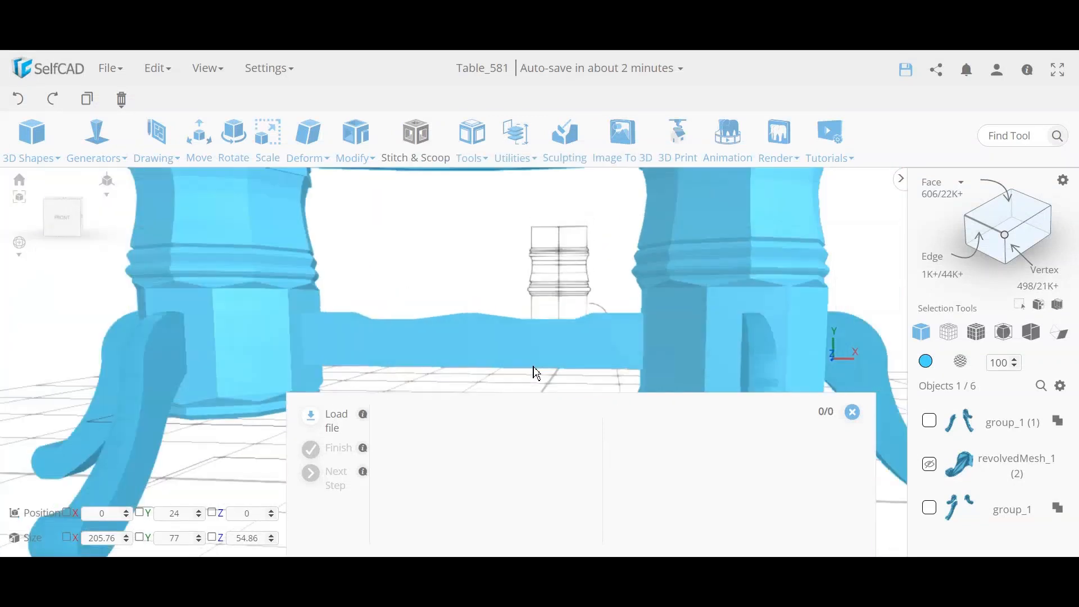
pyautogui.scroll(-4, 535, 372)
# Step: Switch to Solid + Wireframe and inspect the seam at the stretcher's centre
pyautogui.click(976, 338)
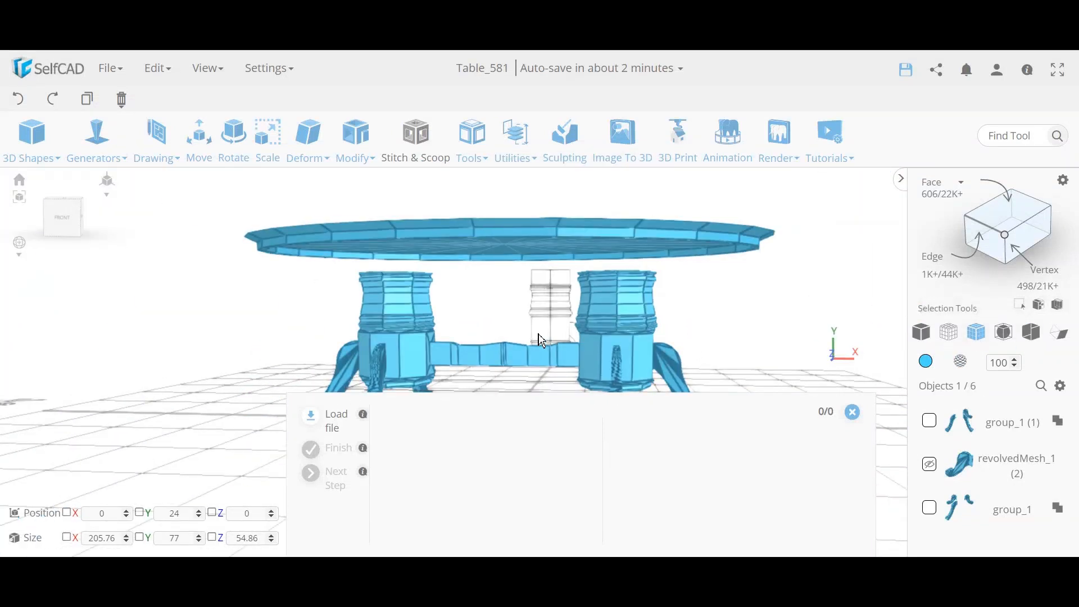
pyautogui.moveTo(520, 348); pyautogui.dragTo(540, 358, button='right')
pyautogui.scroll(8, 528, 359)
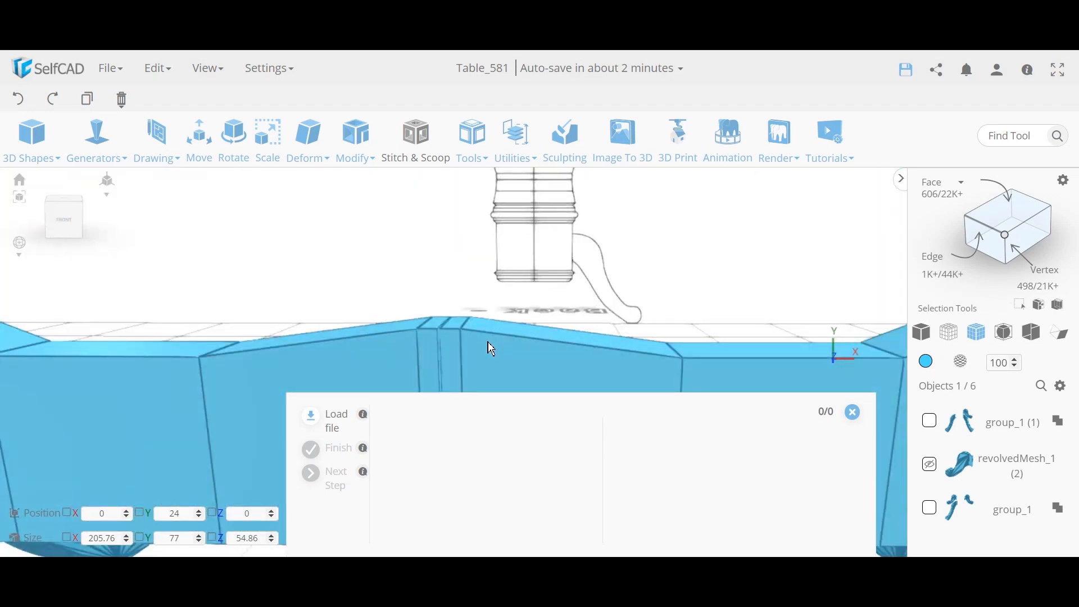
pyautogui.scroll(4, 491, 360)
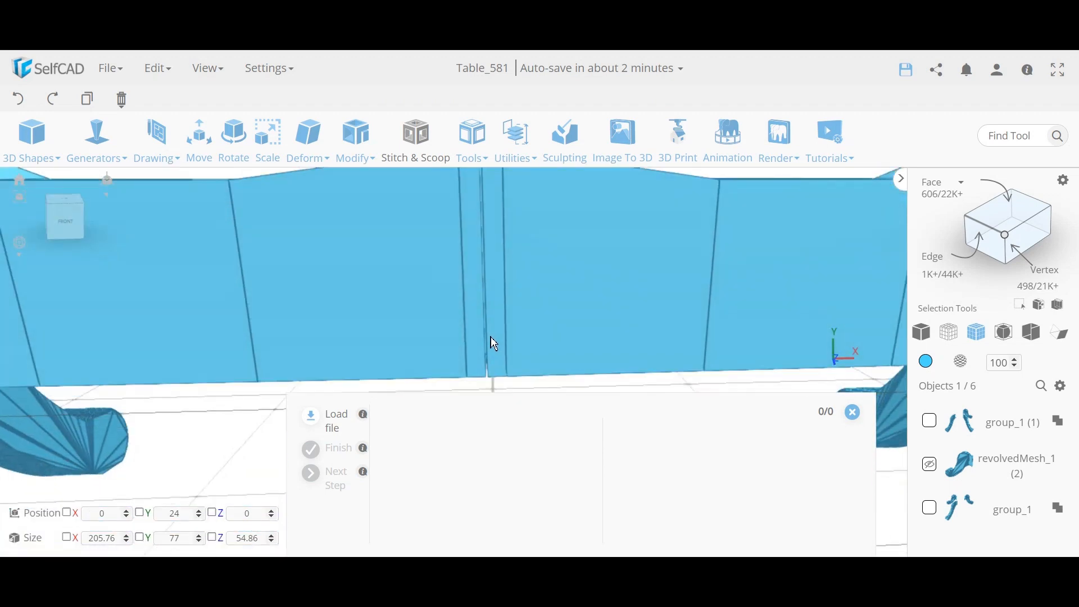
pyautogui.moveTo(498, 326); pyautogui.dragTo(489, 342, button='right')
pyautogui.scroll(3, 493, 355)
pyautogui.scroll(-3, 490, 349)
pyautogui.scroll(-3, 492, 326)
pyautogui.scroll(3, 489, 320)
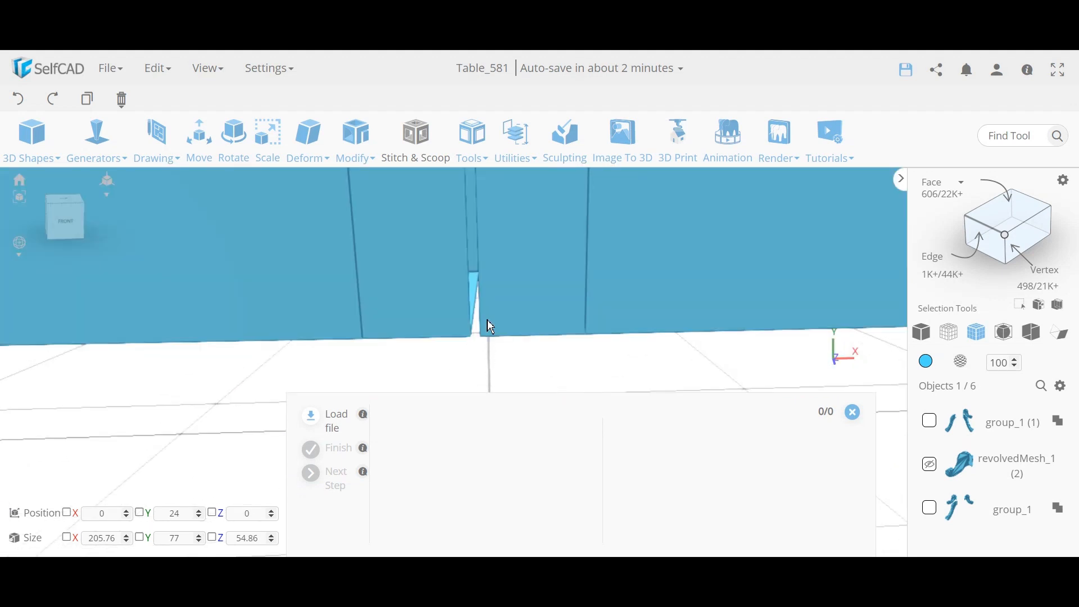
pyautogui.moveTo(487, 335); pyautogui.dragTo(486, 345, button='right')
pyautogui.scroll(-5, 489, 344)
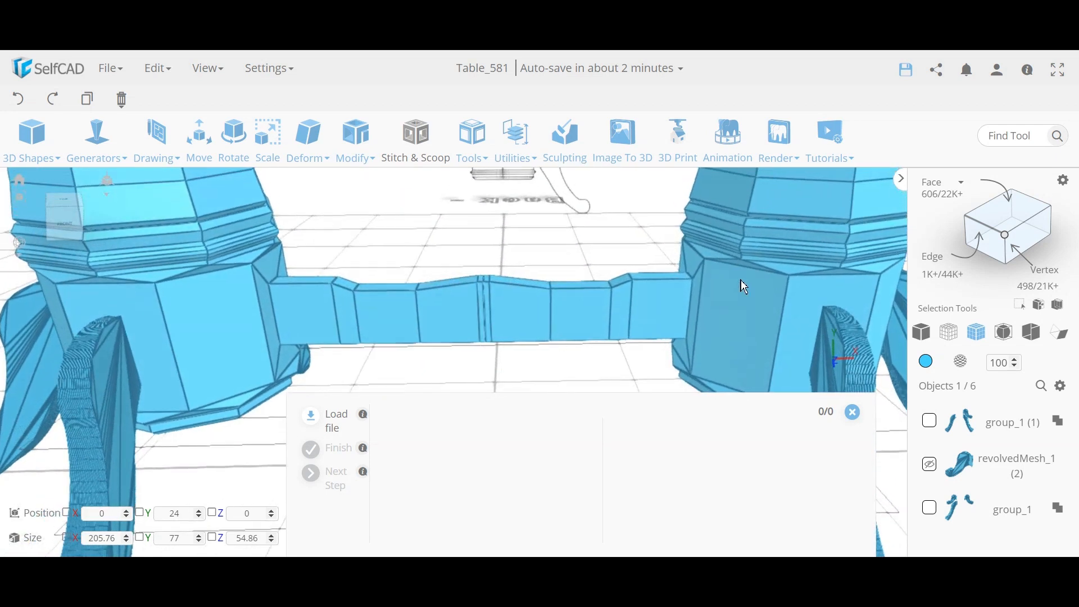
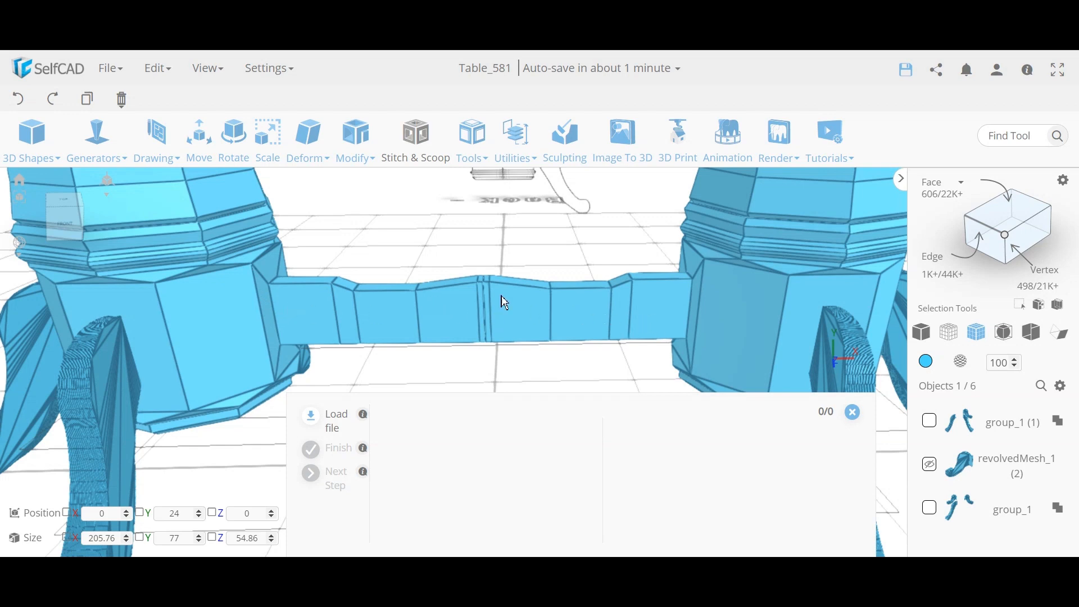
# Step: In vertex mode, collapse the stretcher's bottom seam vertex onto its neighbour using Snap with Collapse Vertices
pyautogui.scroll(6, 467, 335)
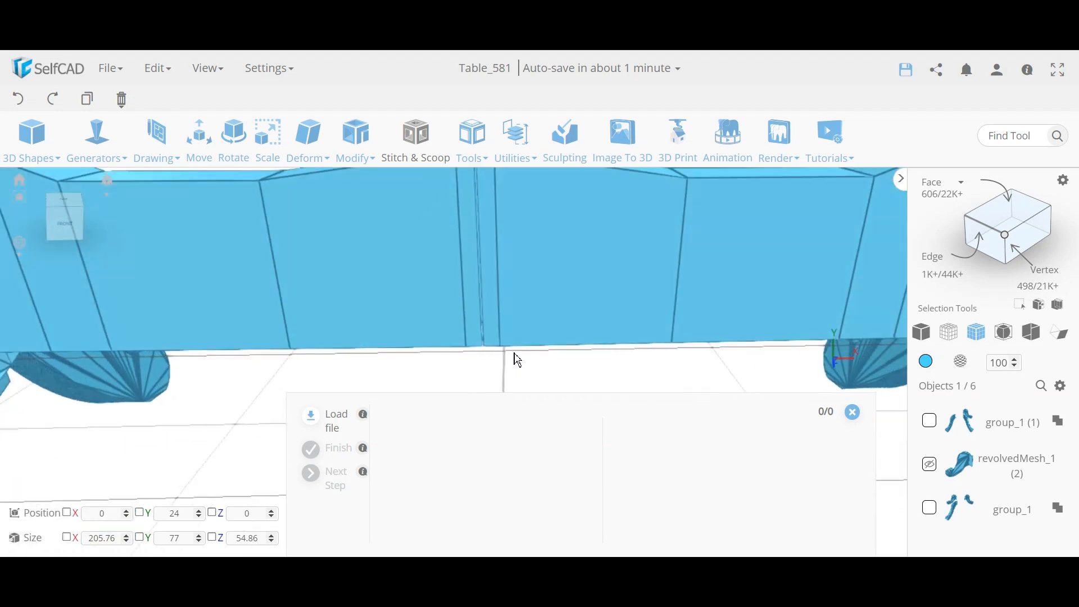
pyautogui.click(1007, 236)
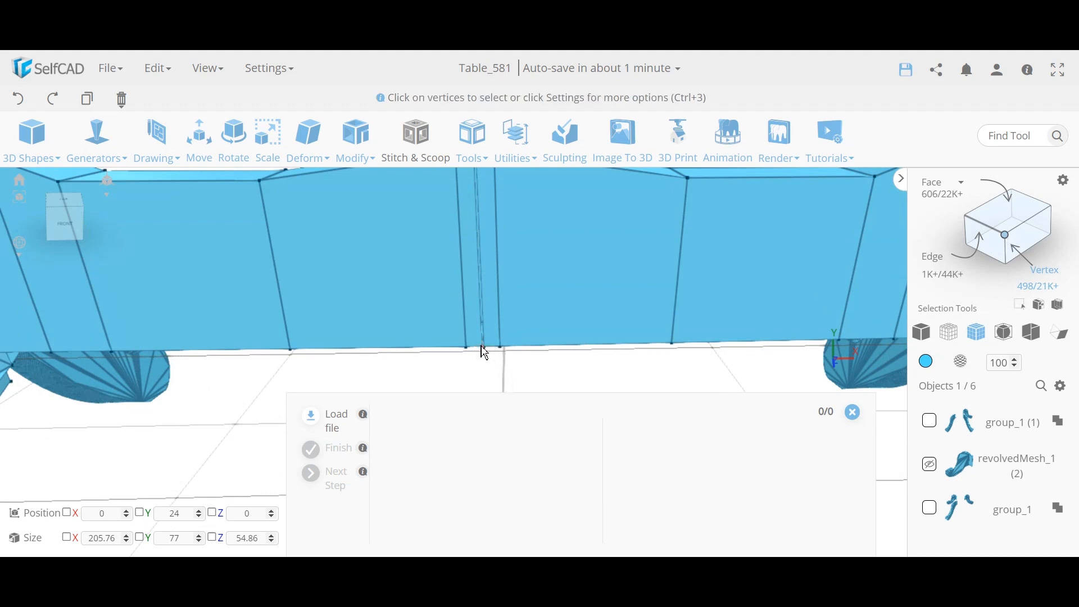
pyautogui.click(483, 349)
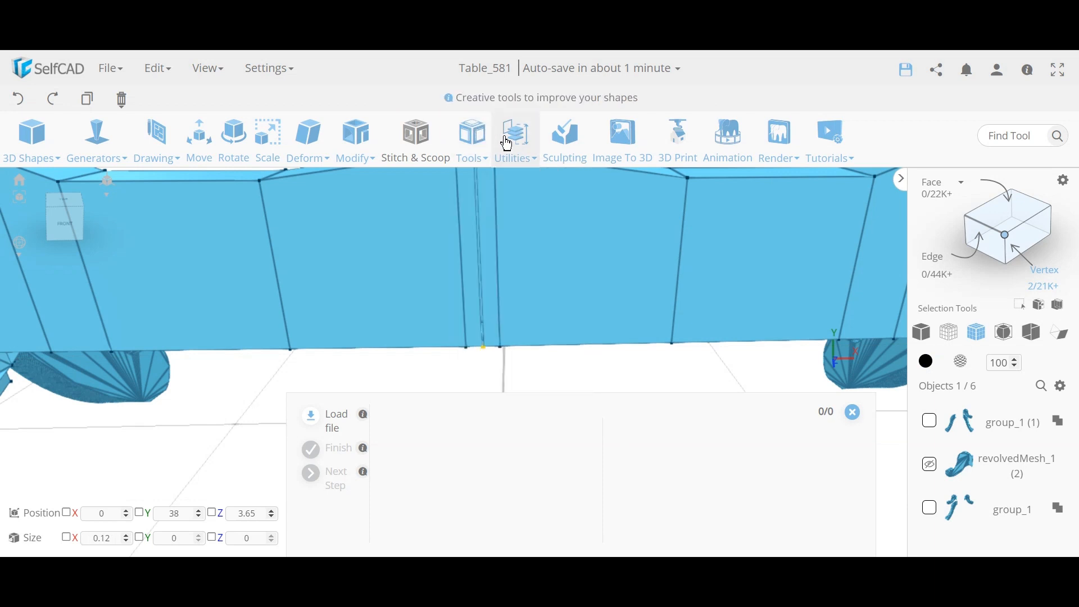
pyautogui.moveTo(514, 140)
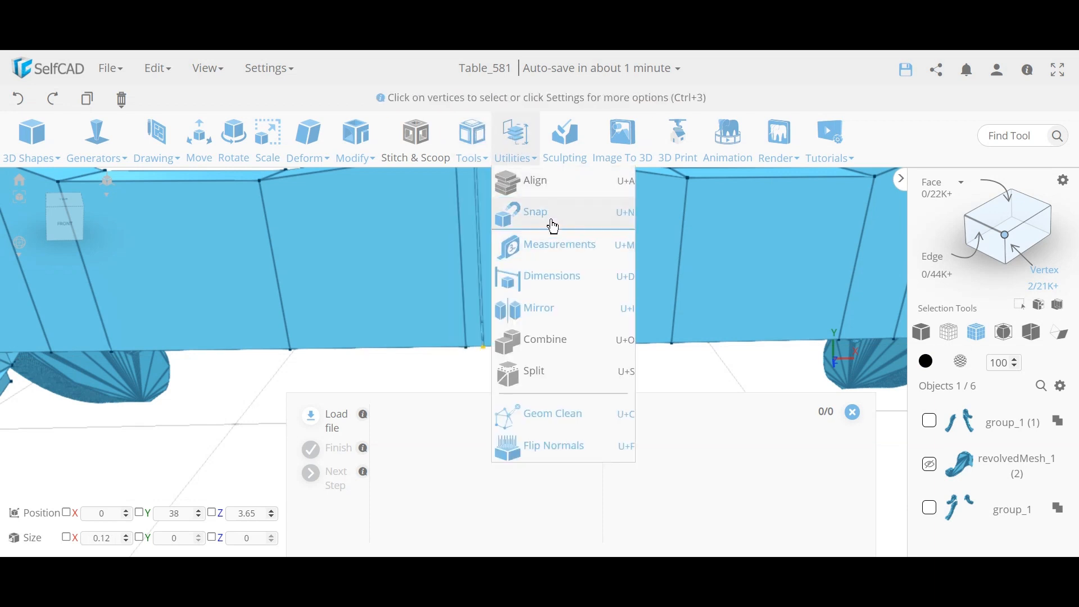
pyautogui.press('u')
pyautogui.press('n')
pyautogui.click(104, 332)
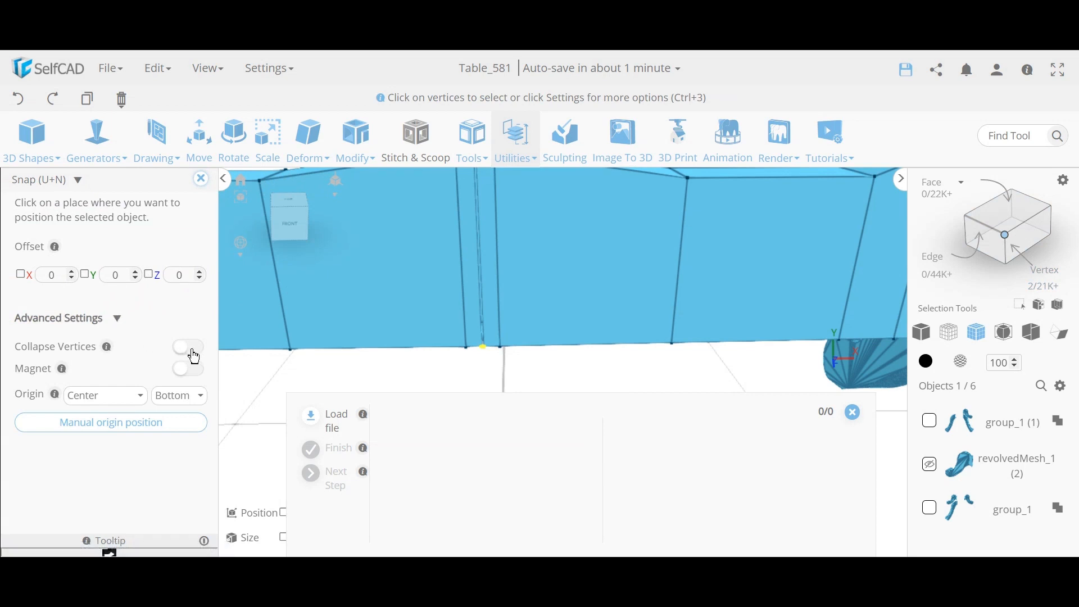
pyautogui.click(196, 350)
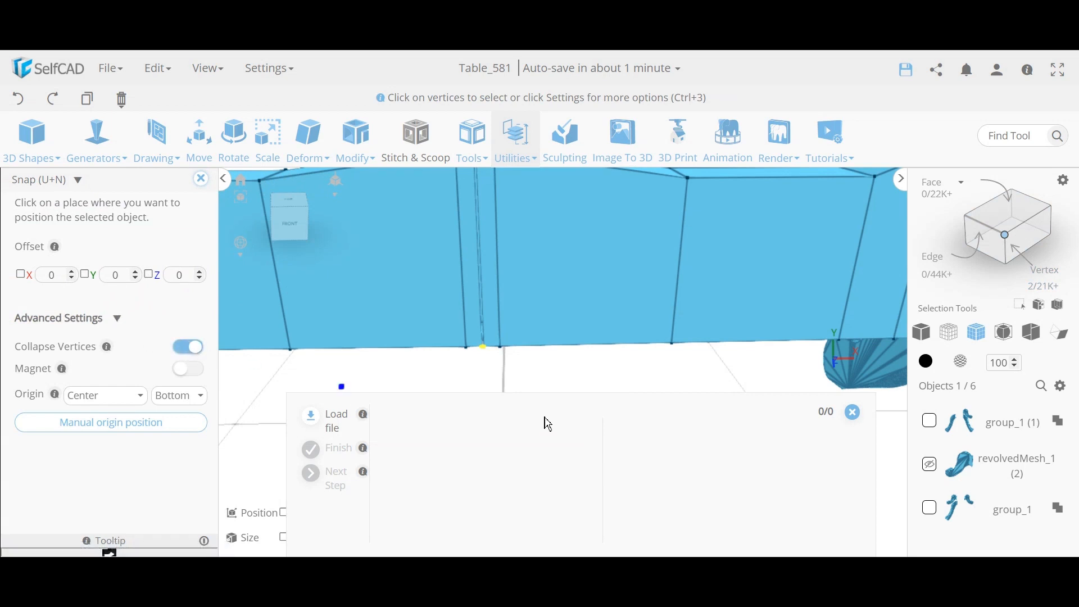
pyautogui.click(489, 356)
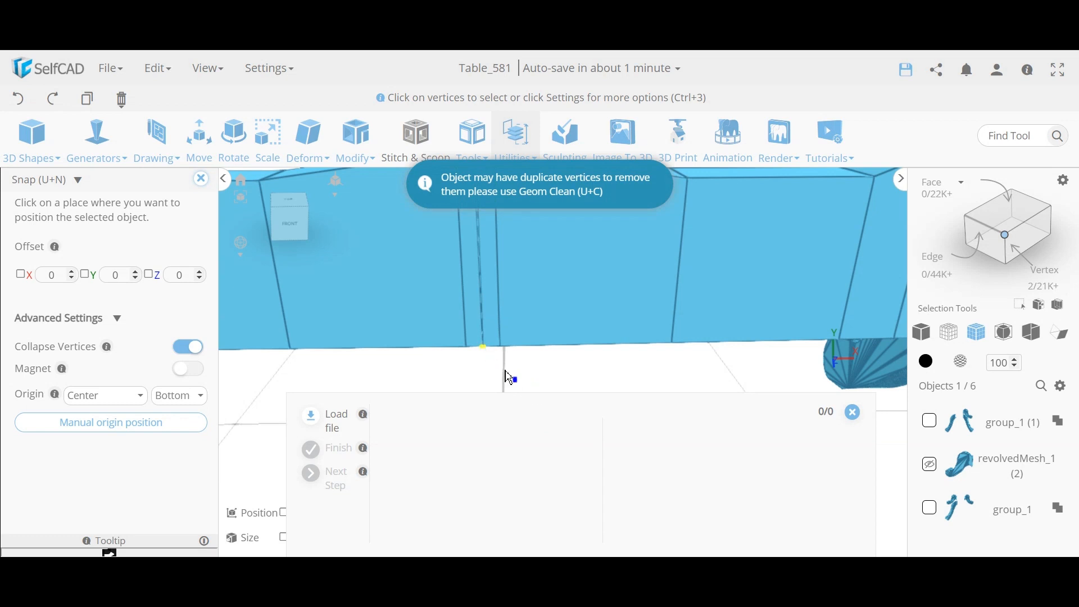
pyautogui.click(201, 179)
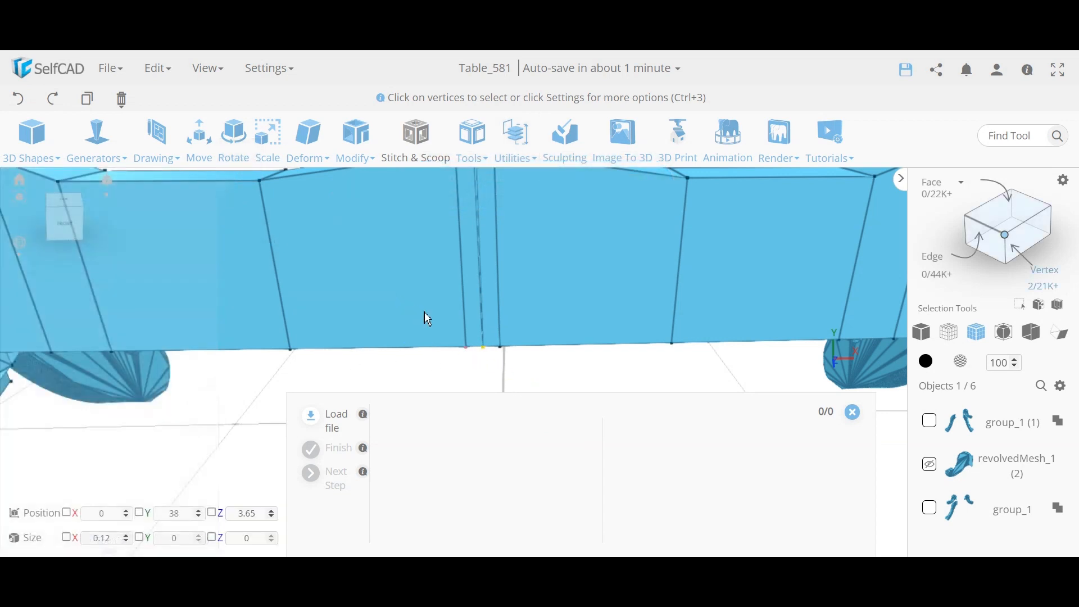
pyautogui.click(522, 380)
pyautogui.scroll(-5, 527, 381)
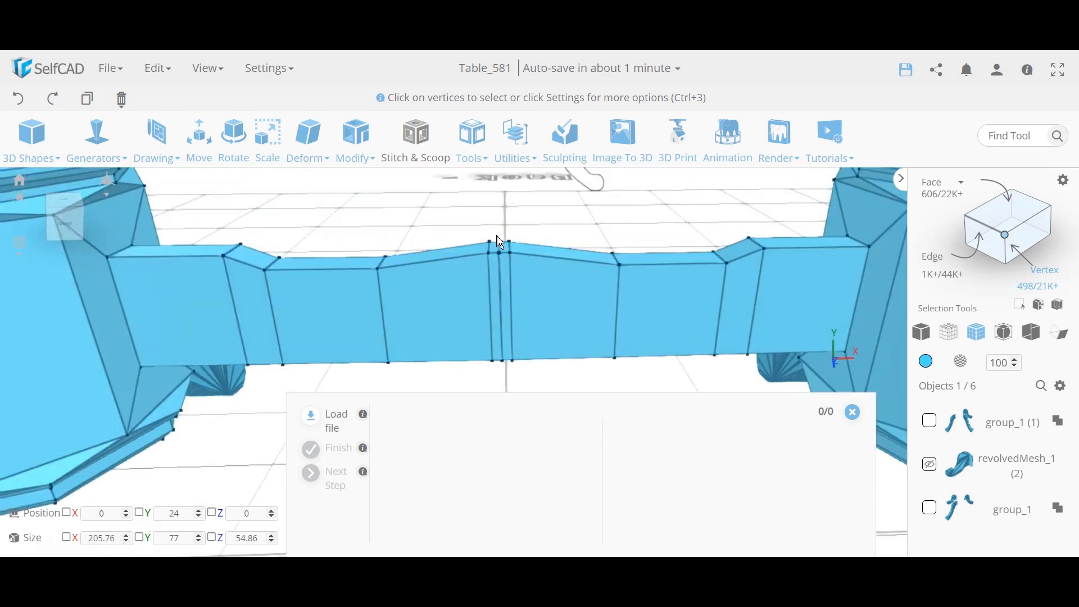
# Step: Box-select the two top seam vertices and collapse them into one point with Snap
pyautogui.scroll(5, 501, 247)
pyautogui.scroll(2, 512, 259)
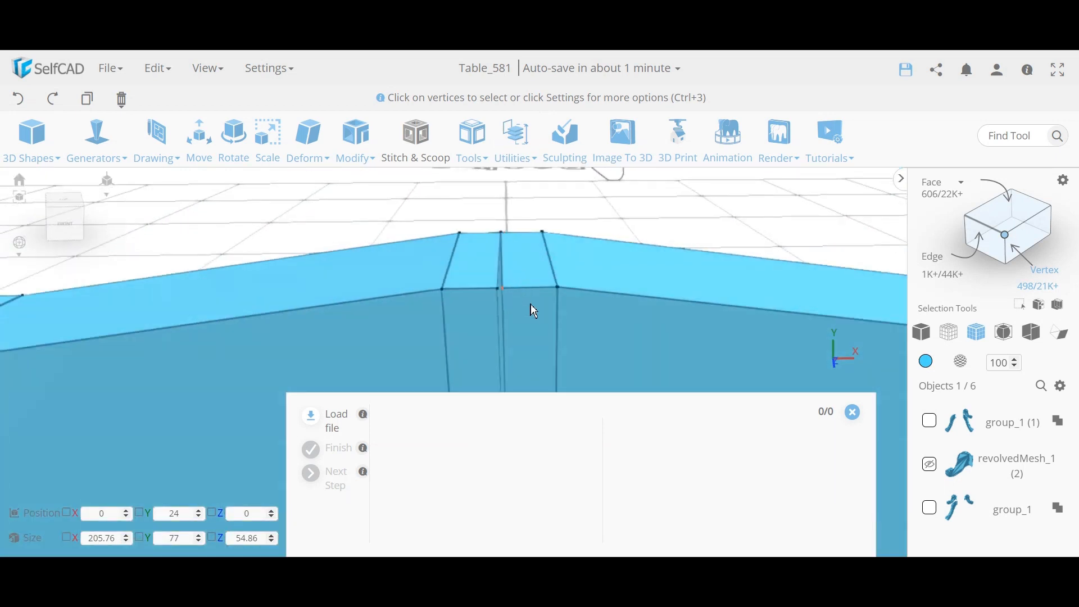
pyautogui.moveTo(528, 308); pyautogui.dragTo(481, 278)
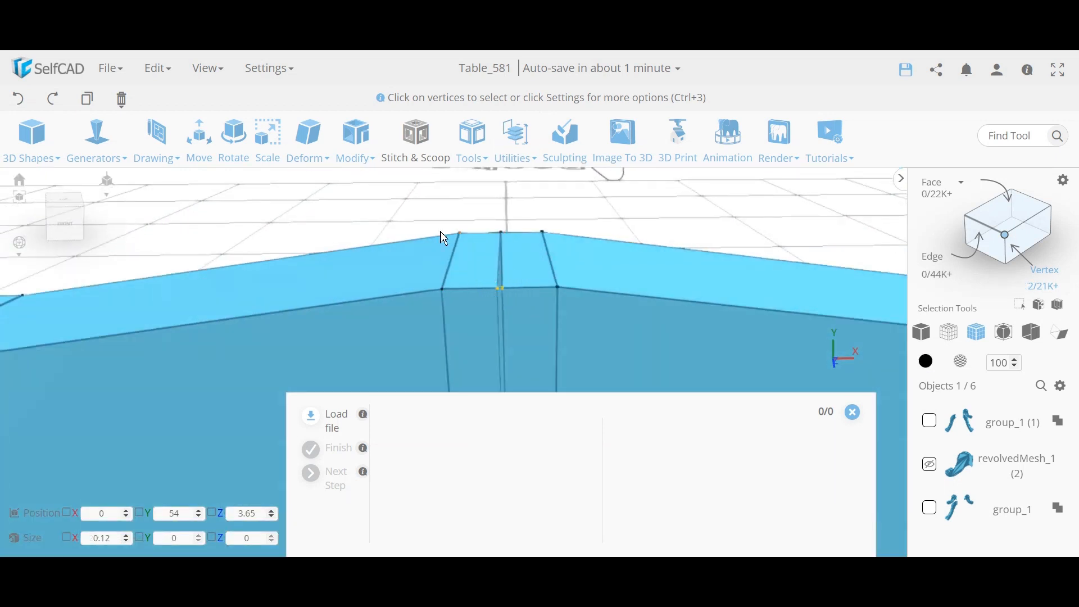
pyautogui.moveTo(518, 148)
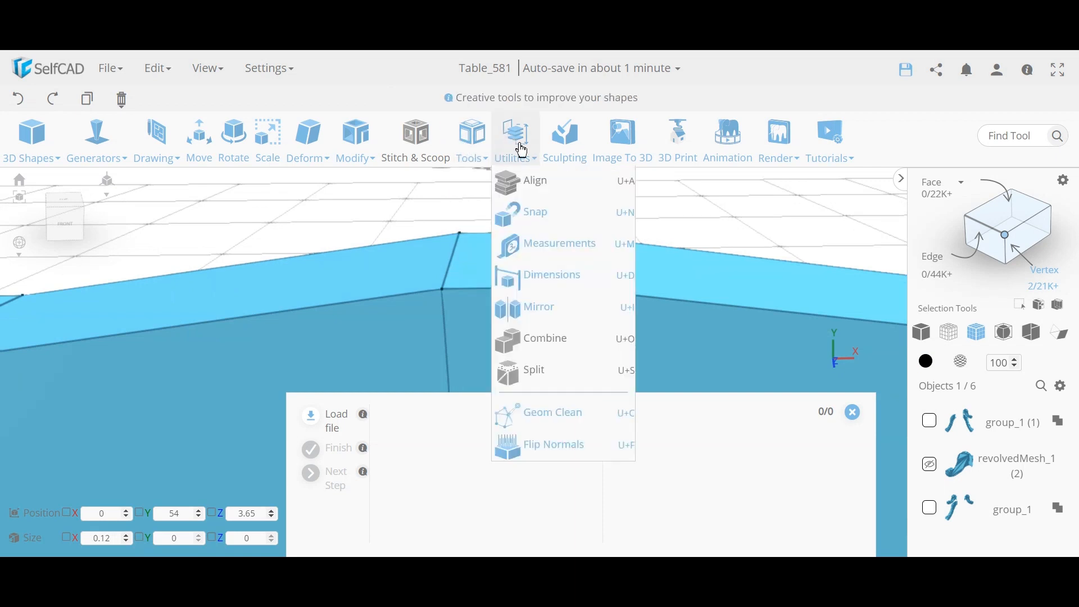
pyautogui.click(555, 219)
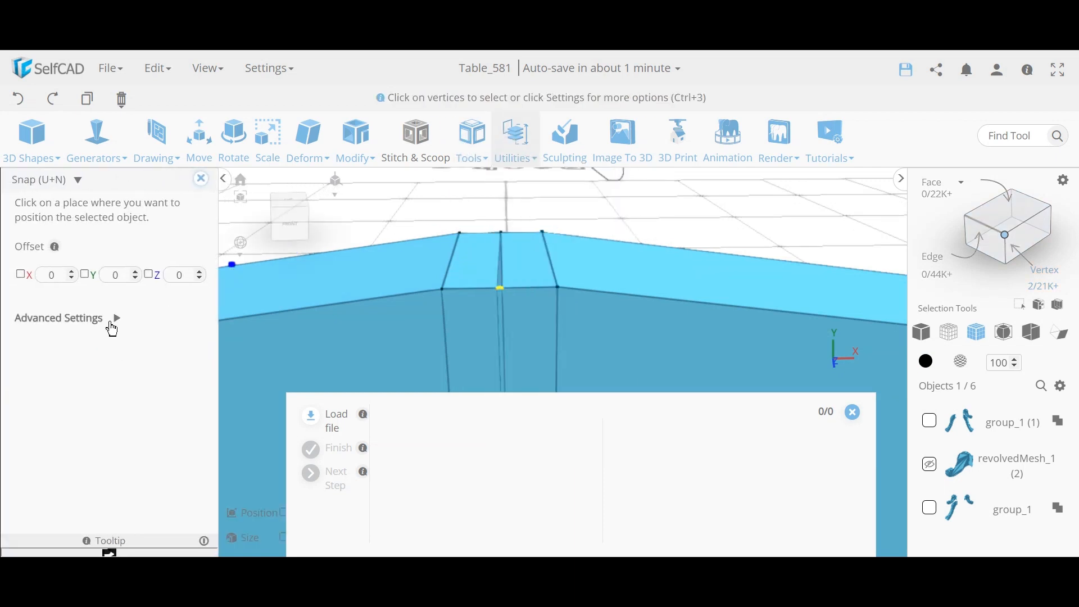
pyautogui.click(189, 347)
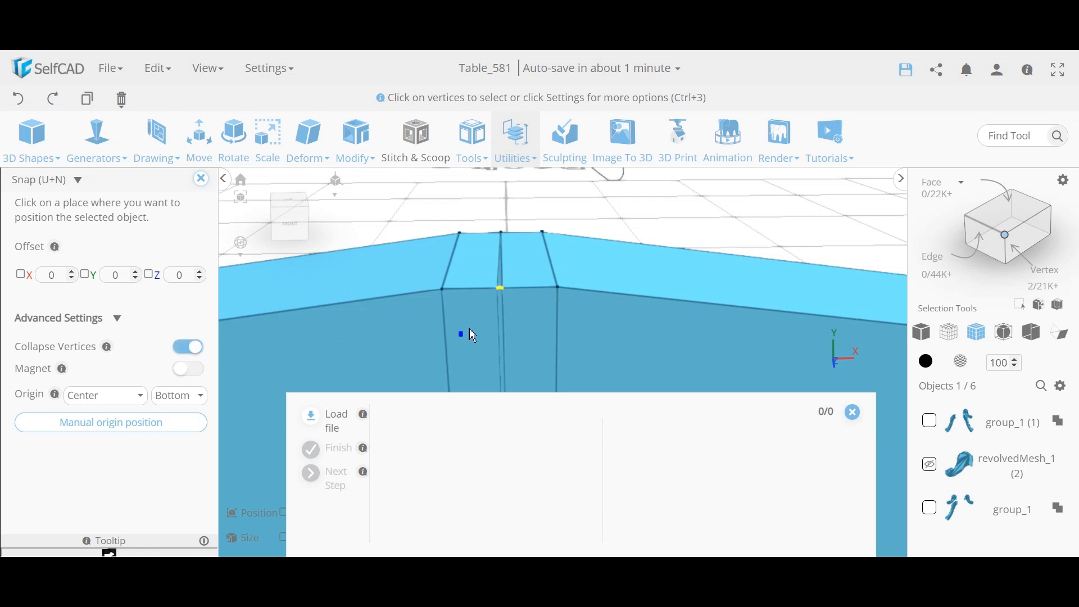
pyautogui.click(502, 291)
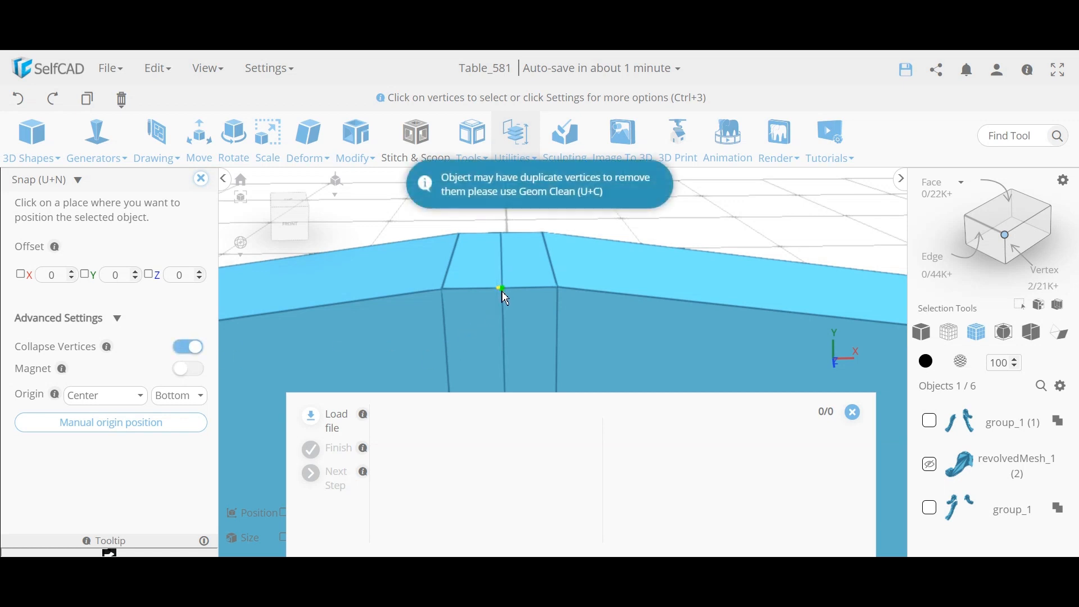
pyautogui.click(200, 179)
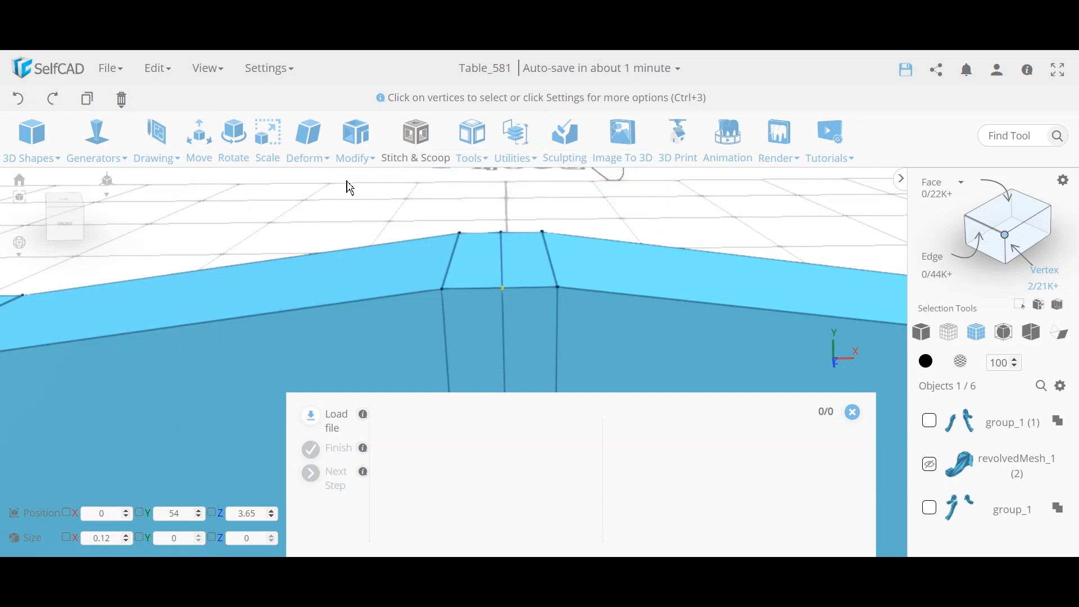
# Step: Check the merged vertex position (X 0, Y 54, Z 3.65) in Move, then select all vertices
pyautogui.click(200, 160)
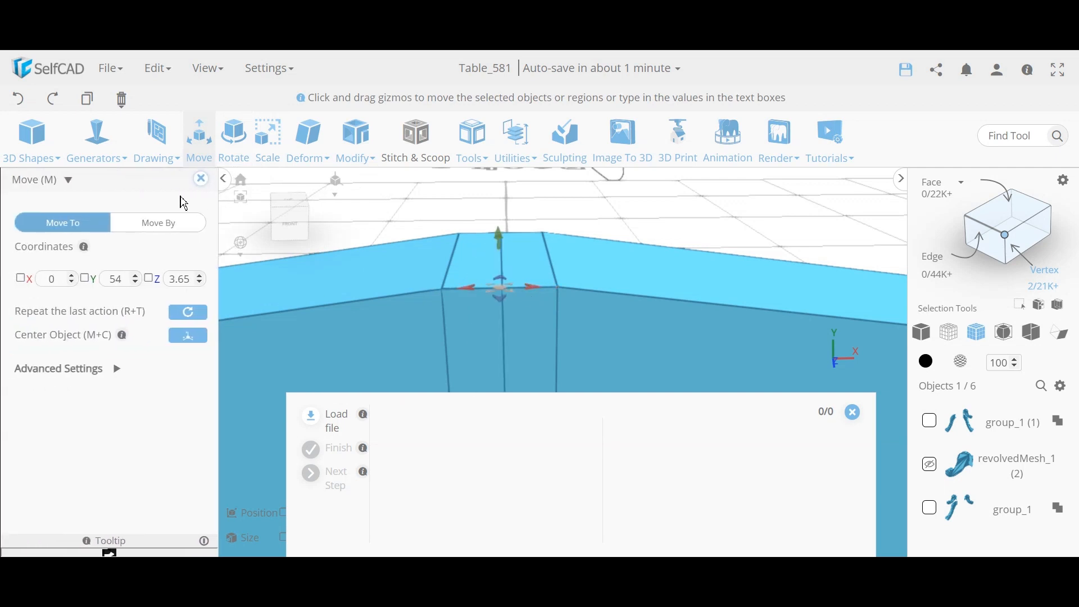
pyautogui.click(201, 179)
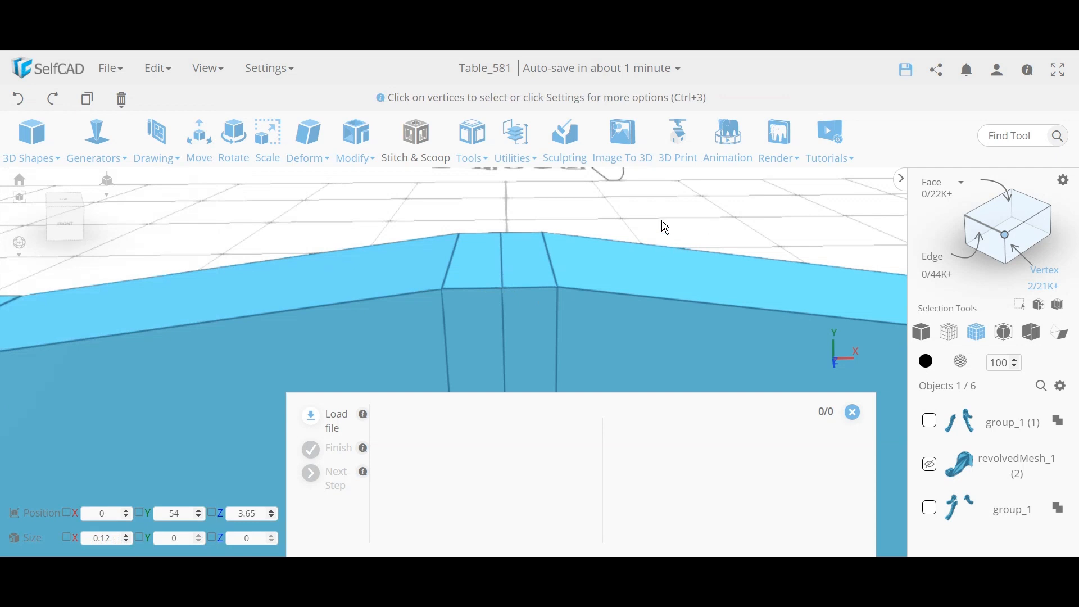
pyautogui.scroll(-4, 701, 227)
pyautogui.hotkey('ctrl', 'a')
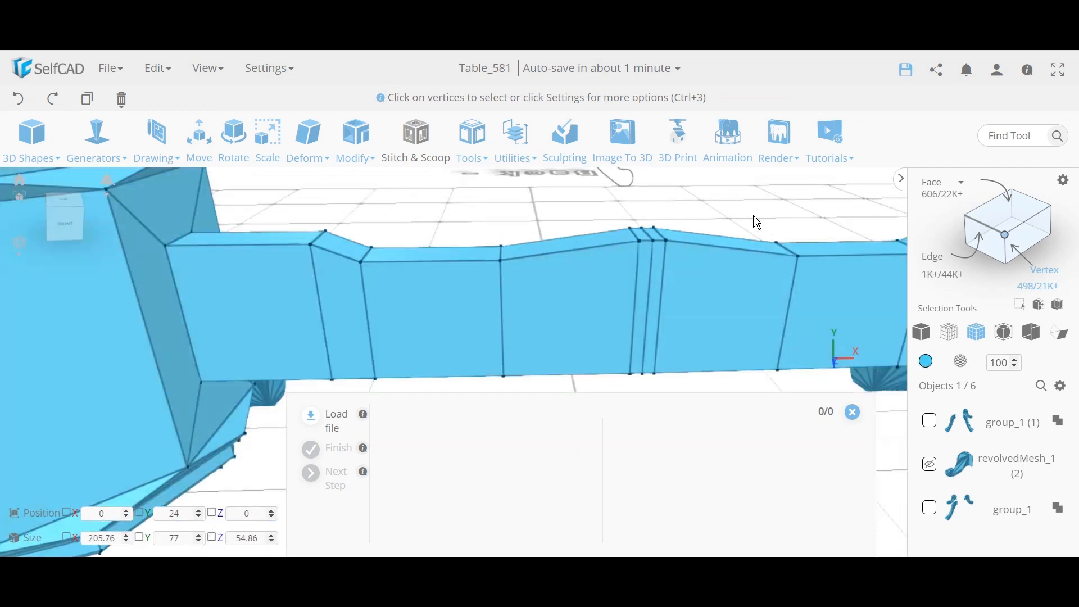
# Step: Run Geom Clean with Remove Duplicates on the whole mesh, leaving 496 vertices
pyautogui.scroll(3, 753, 222)
pyautogui.click(523, 157)
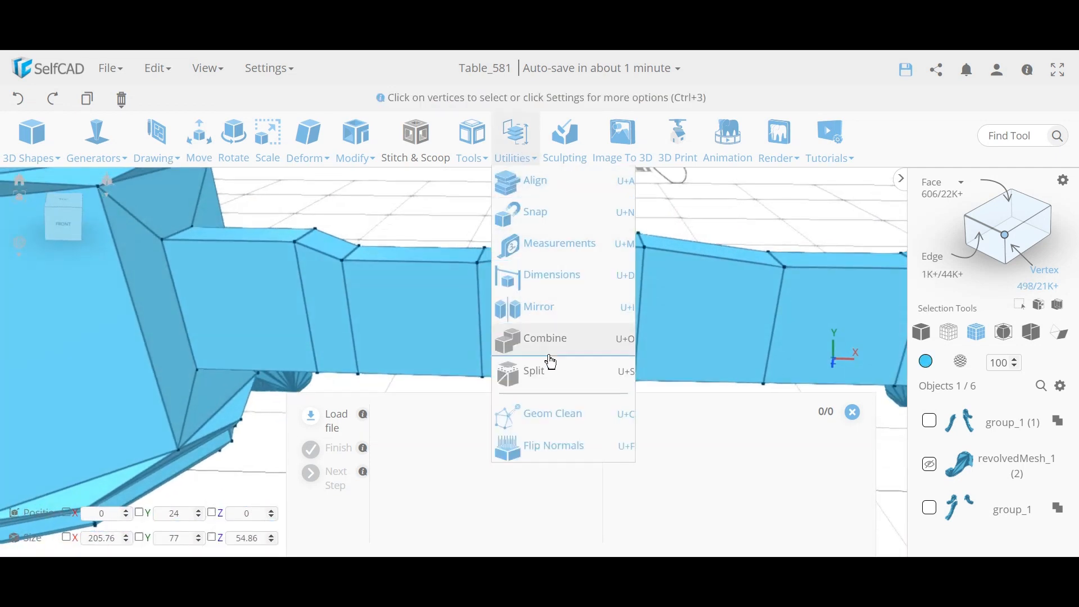
pyautogui.click(565, 414)
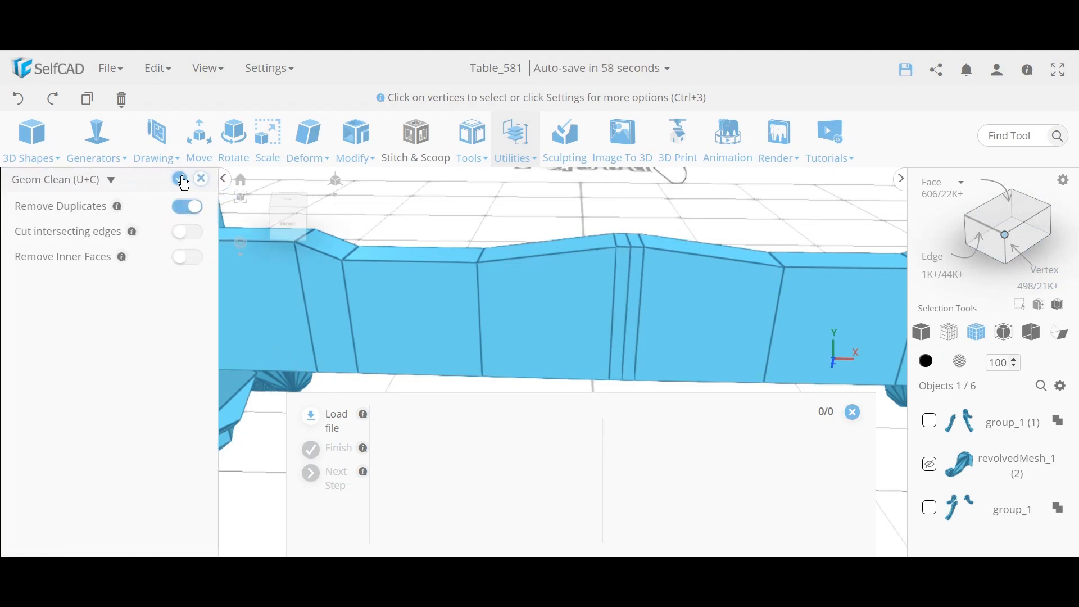
pyautogui.click(180, 178)
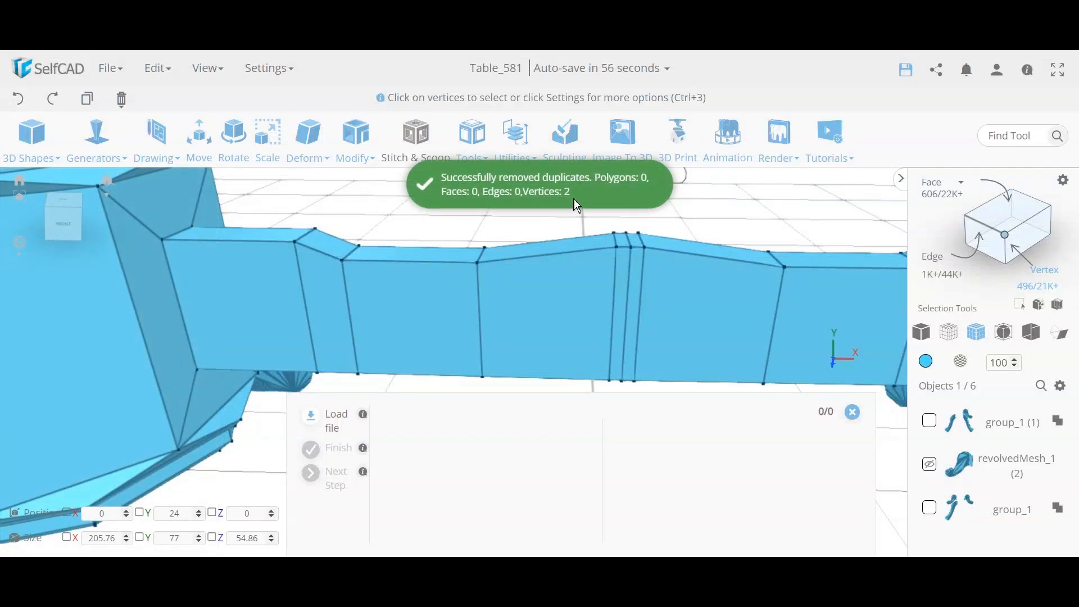
# Step: Orbit and zoom around the table to inspect the cleaned pedestals and stretcher
pyautogui.moveTo(714, 286); pyautogui.dragTo(491, 310, button='right')
pyautogui.scroll(3, 491, 309)
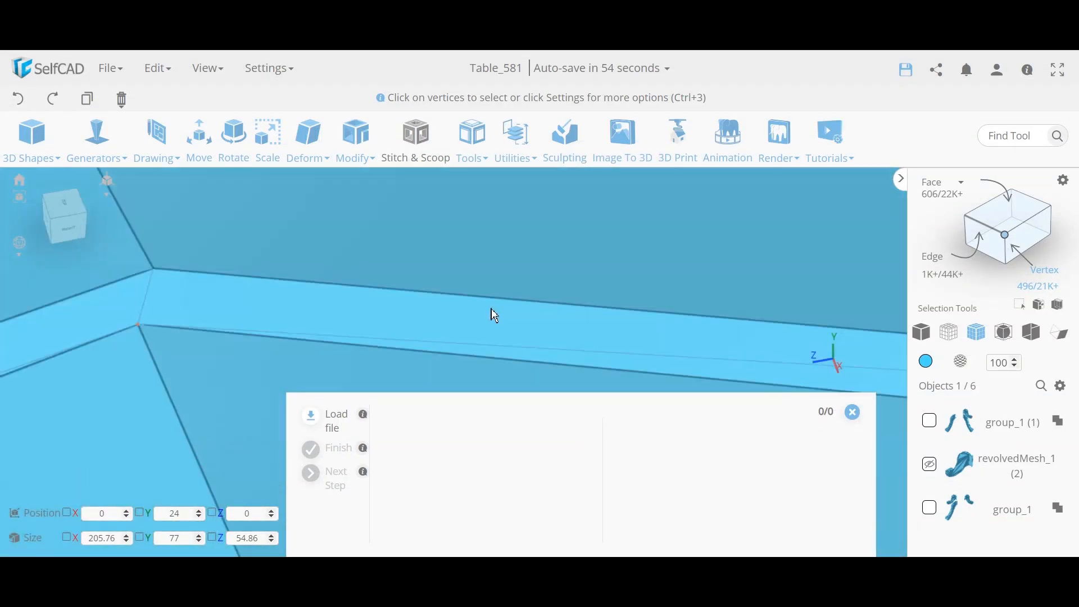
pyautogui.scroll(-8, 494, 316)
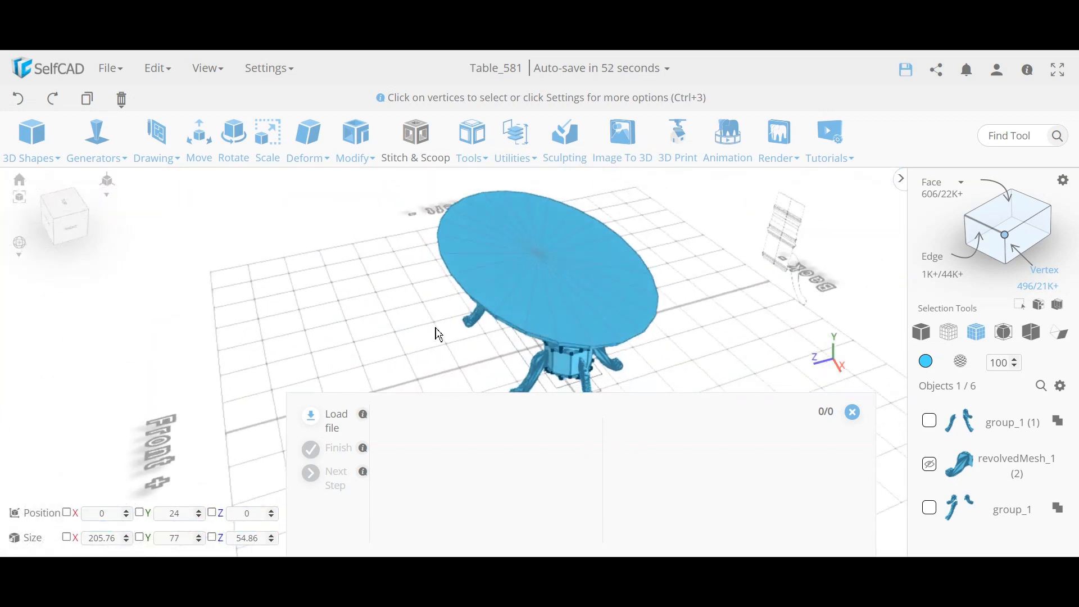
pyautogui.moveTo(439, 335); pyautogui.dragTo(574, 319, button='right')
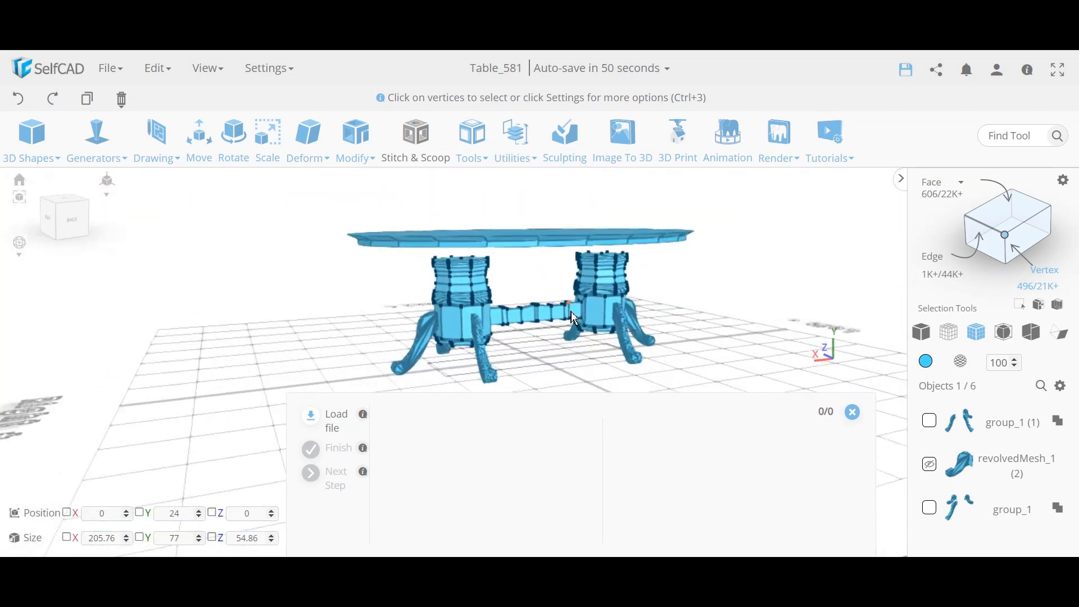
pyautogui.scroll(4, 498, 304)
pyautogui.scroll(-5, 545, 313)
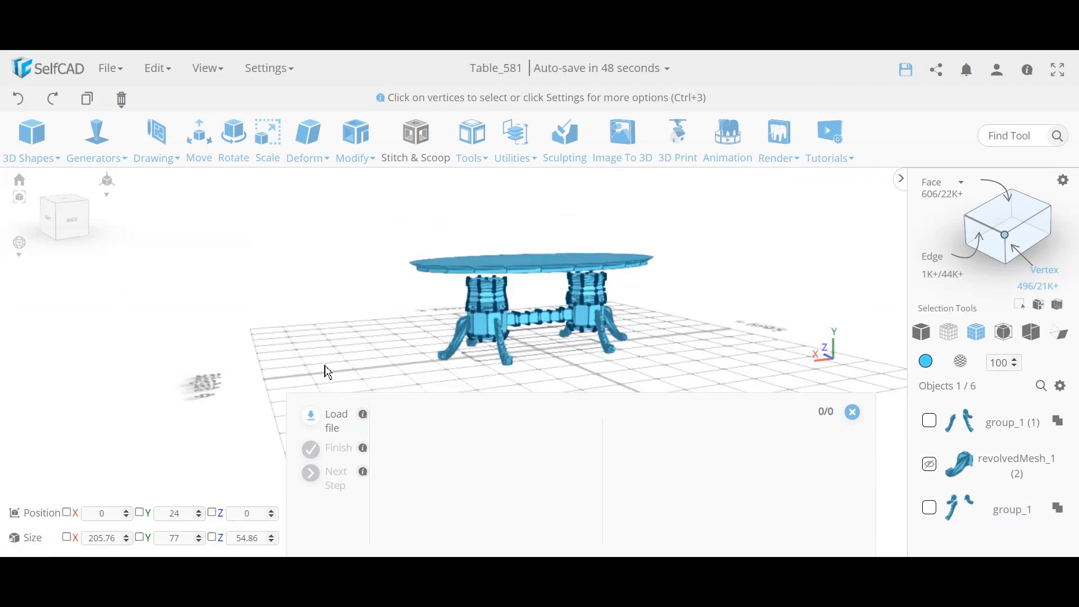
pyautogui.moveTo(328, 372); pyautogui.dragTo(554, 330, button='right')
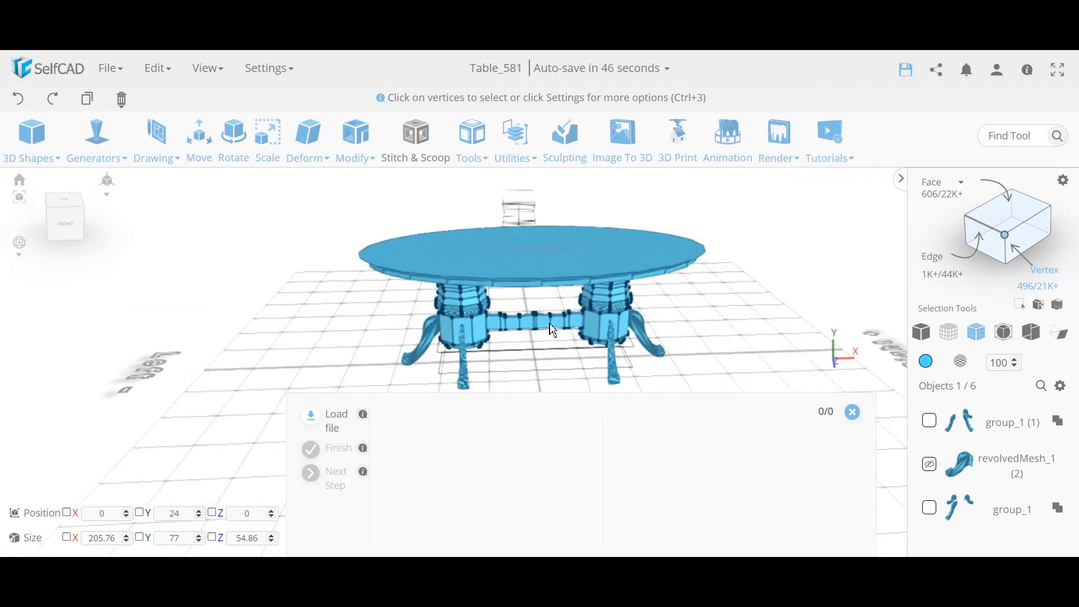
pyautogui.scroll(6, 553, 330)
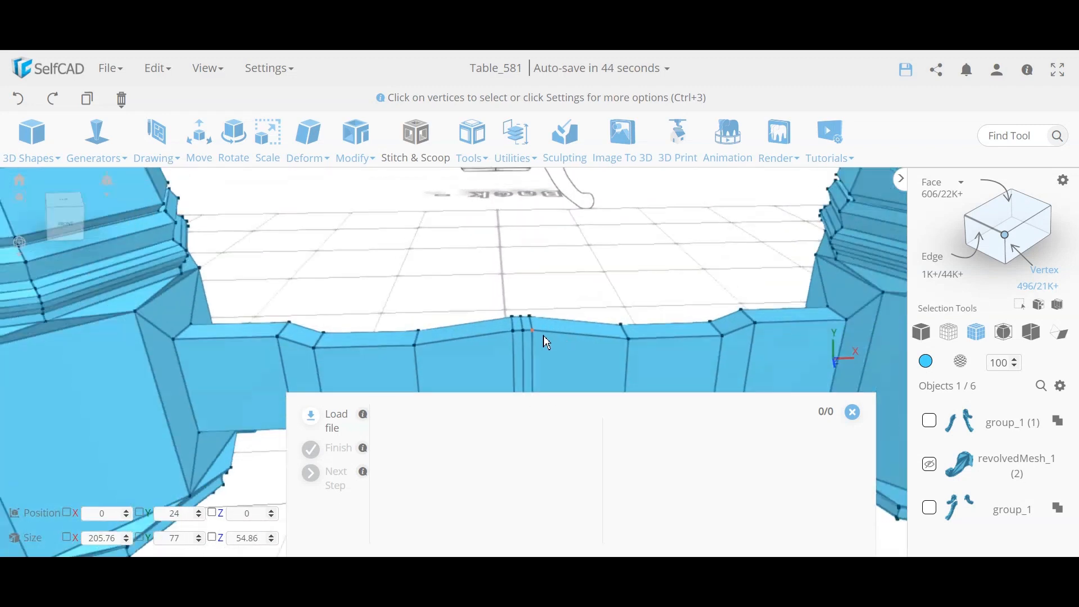
pyautogui.scroll(-2, 548, 341)
pyautogui.scroll(-3, 607, 284)
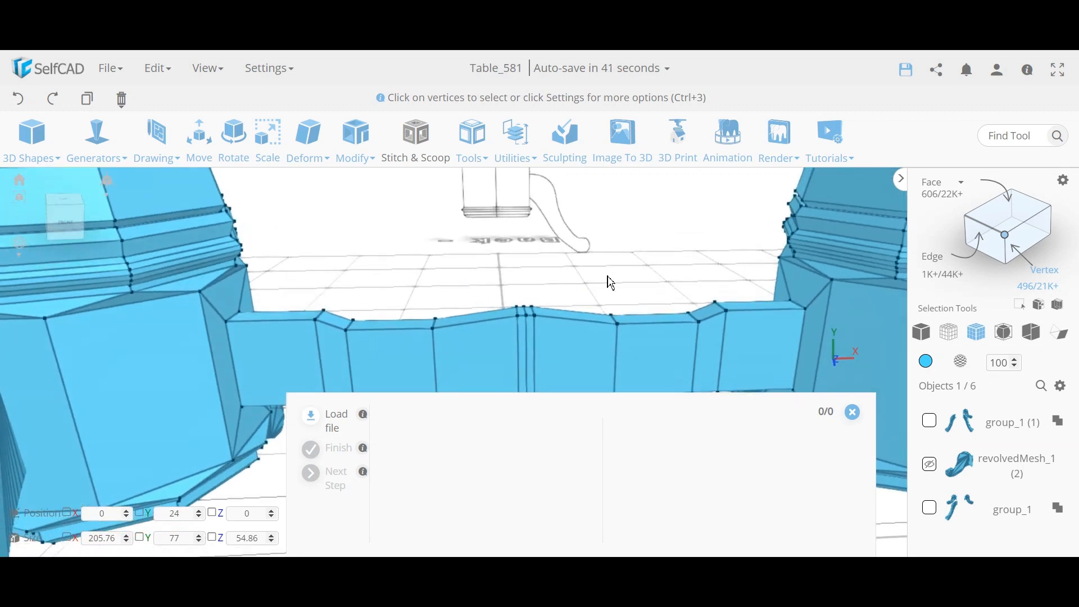
# Step: Flatten the two vertical edges at the stretcher's centre seam to X 0
pyautogui.hotkey('ctrl', '2')
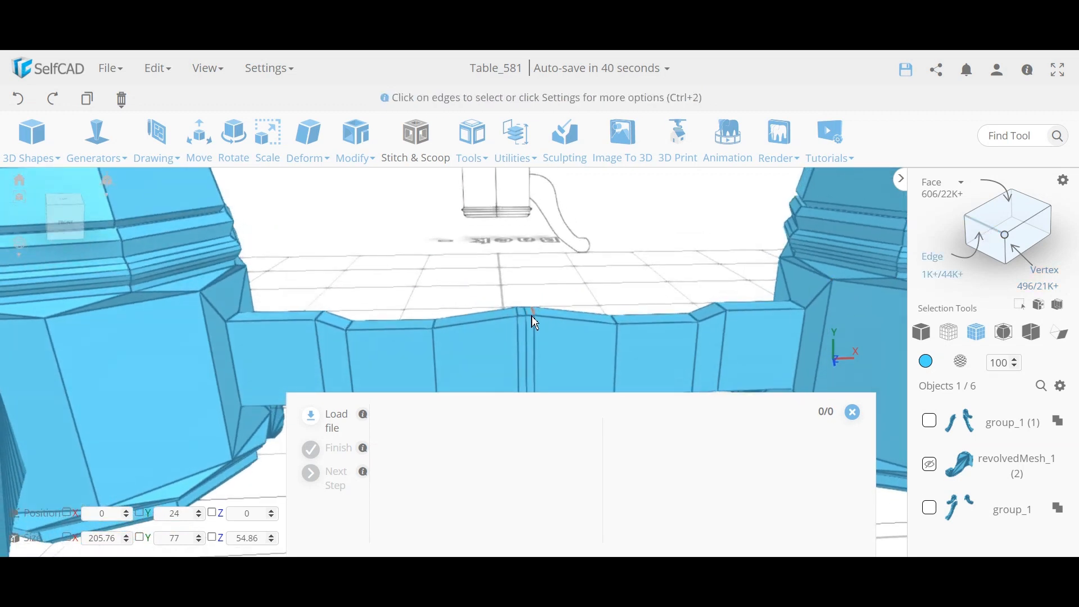
pyautogui.click(537, 337)
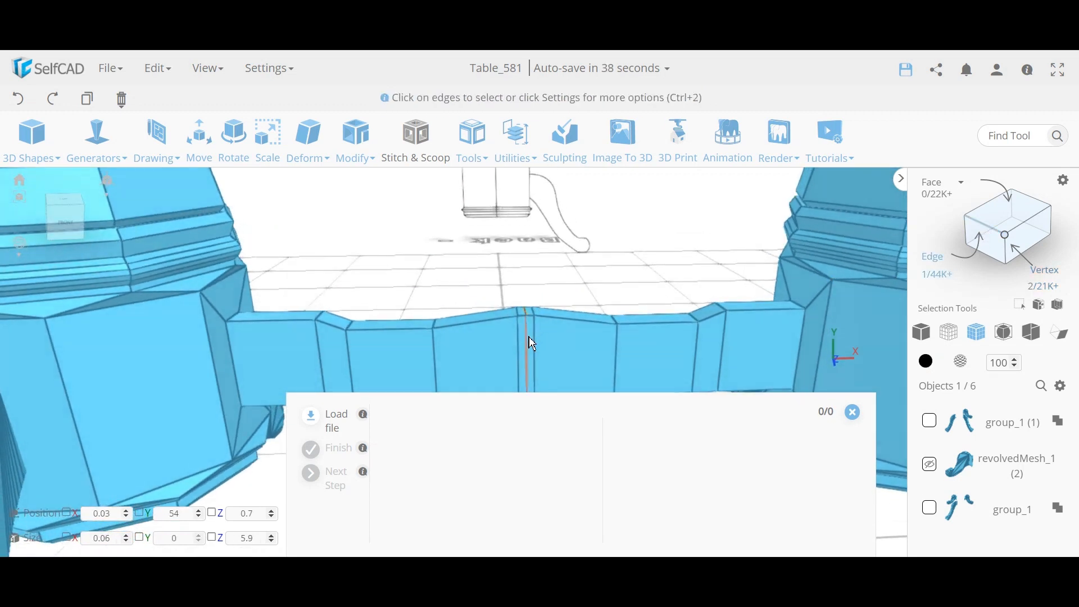
pyautogui.moveTo(533, 343); pyautogui.dragTo(536, 296, button='right')
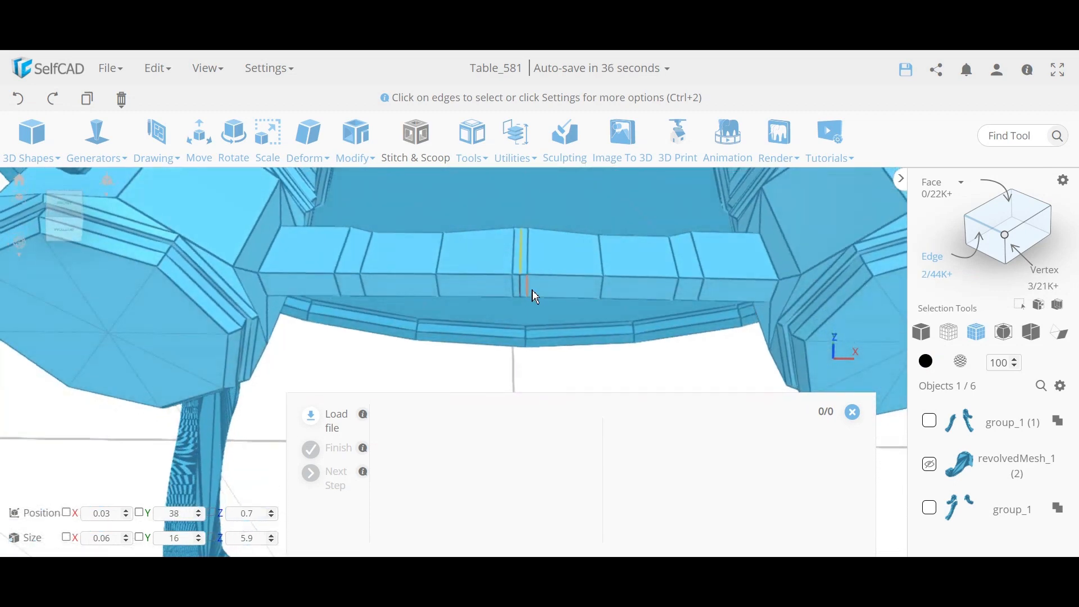
pyautogui.click(523, 290)
pyautogui.click(309, 137)
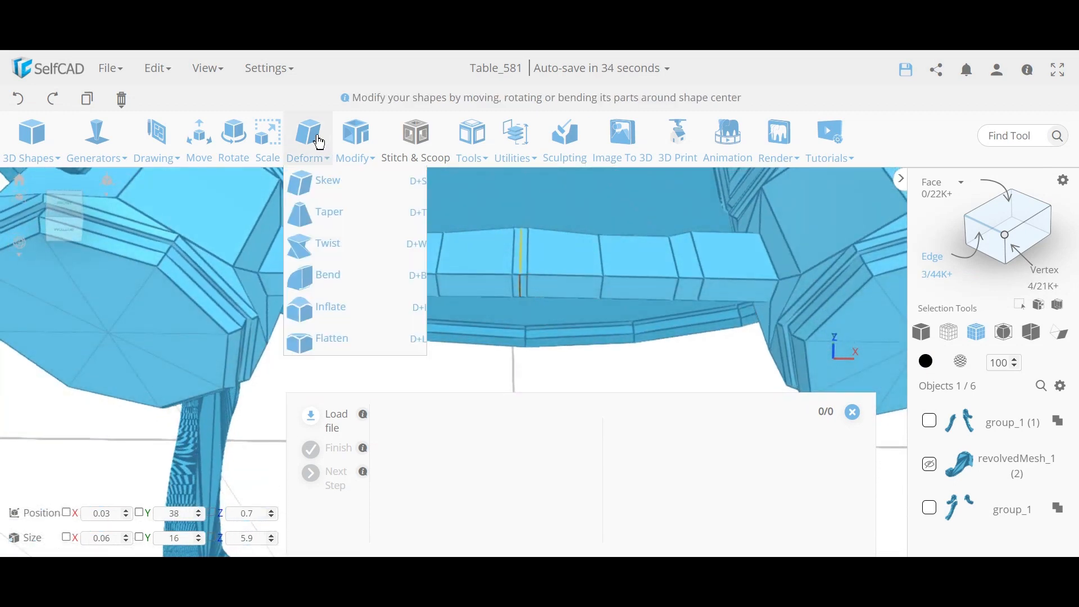
pyautogui.click(332, 340)
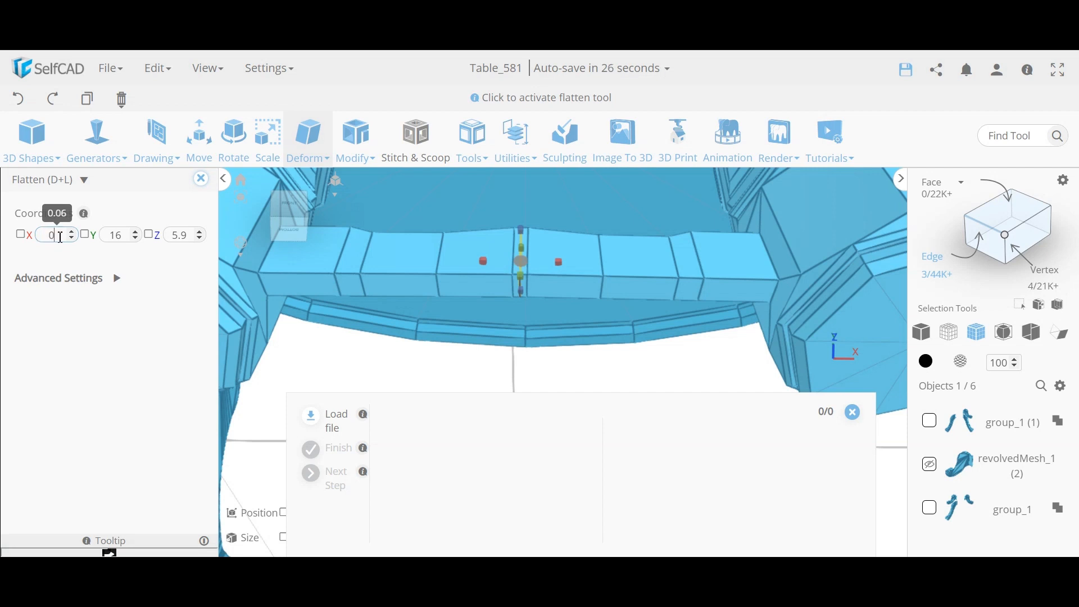
pyautogui.press('Return')
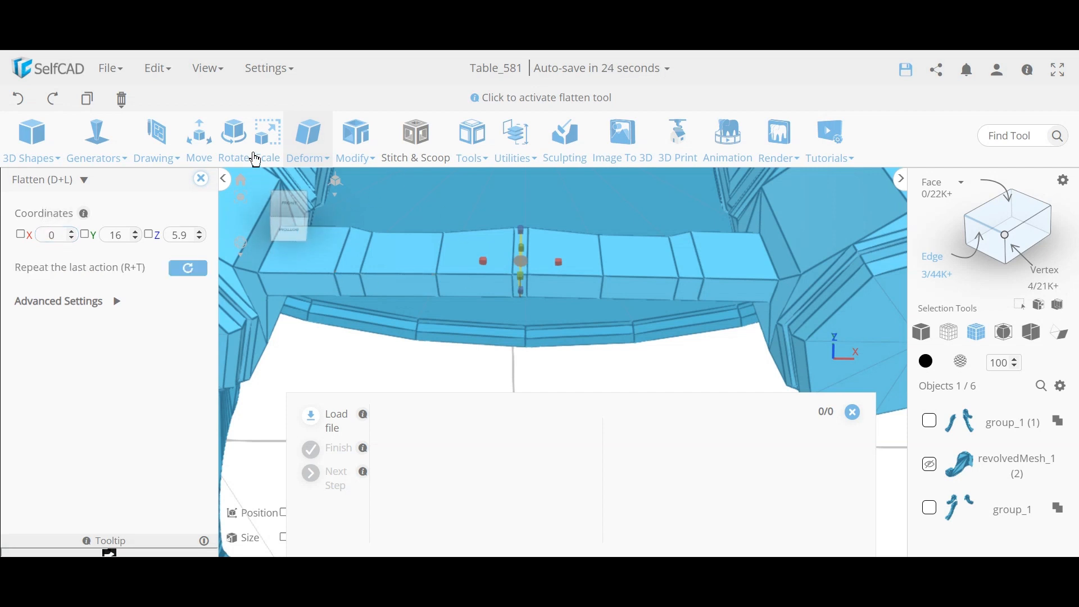
pyautogui.click(201, 179)
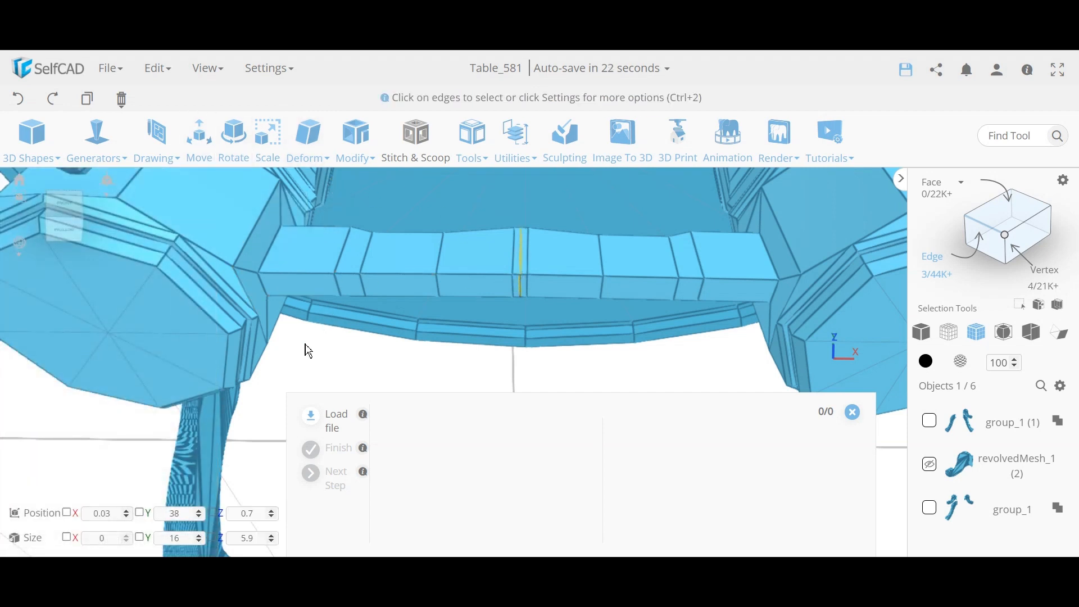
pyautogui.click(306, 344)
pyautogui.scroll(-5, 326, 354)
pyautogui.moveTo(398, 288); pyautogui.dragTo(550, 289, button='right')
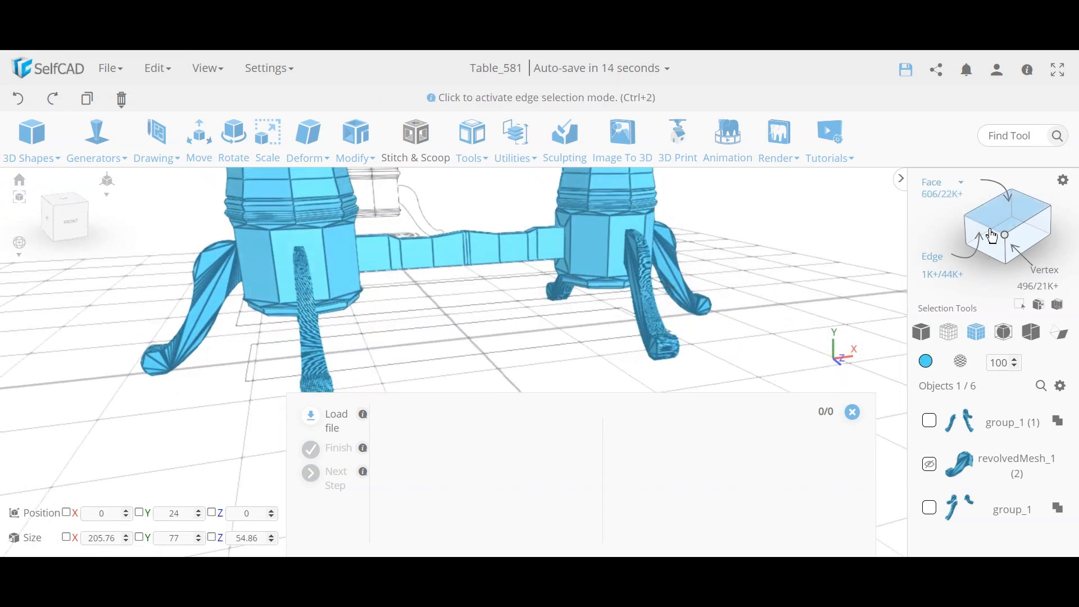
# Step: Isolate the pedestals, hiding tabletop and legs, then unhide and select the group_1 legs
pyautogui.click(942, 276)
pyautogui.click(852, 412)
pyautogui.moveTo(716, 386); pyautogui.dragTo(553, 425, button='right')
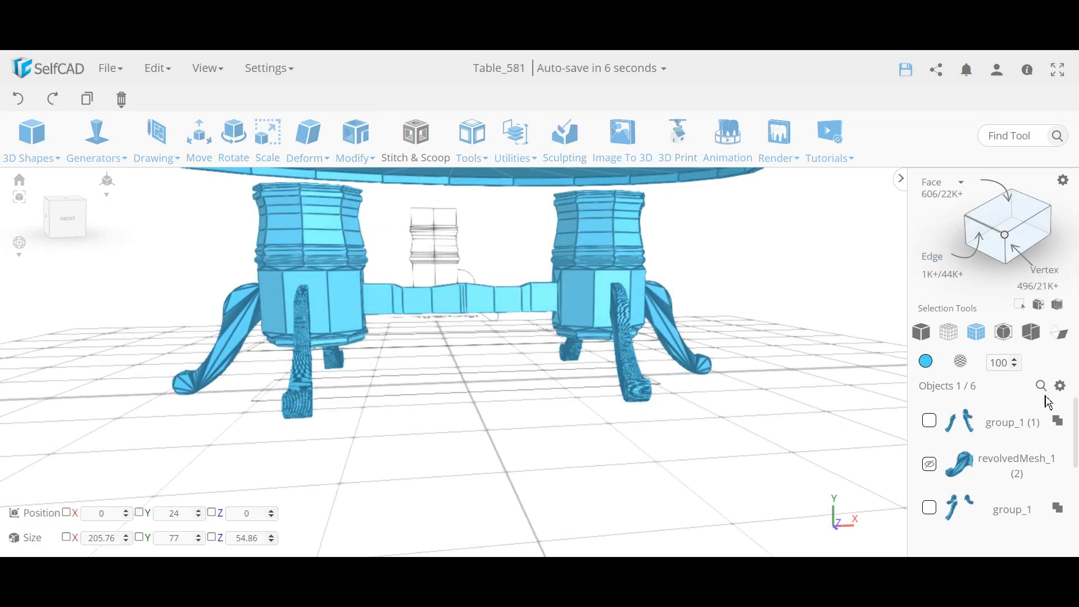
pyautogui.click(1061, 386)
pyautogui.click(1047, 495)
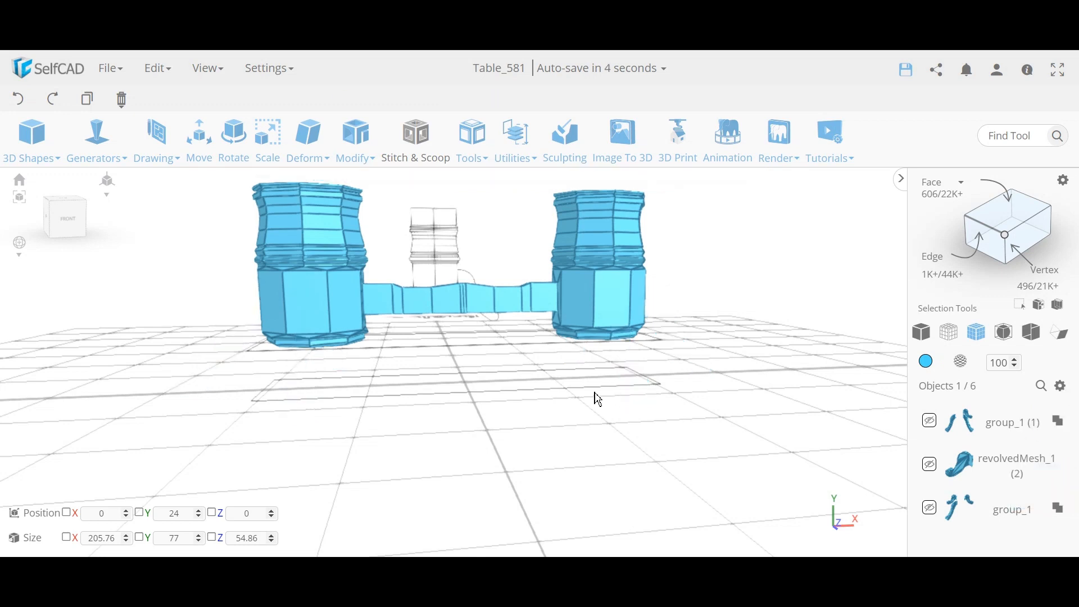
pyautogui.moveTo(595, 400); pyautogui.dragTo(580, 417)
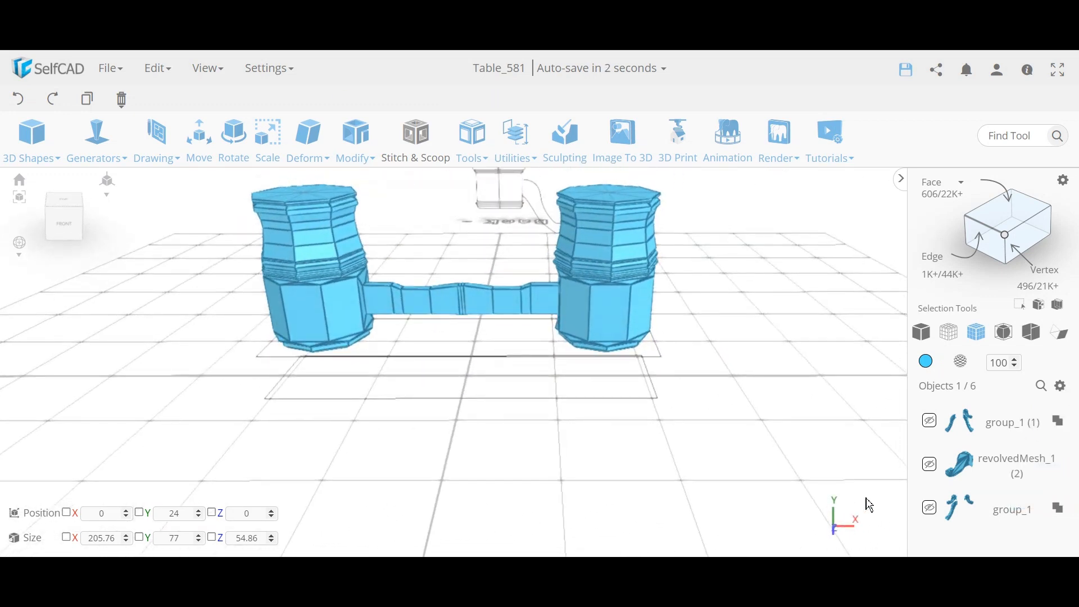
pyautogui.click(929, 513)
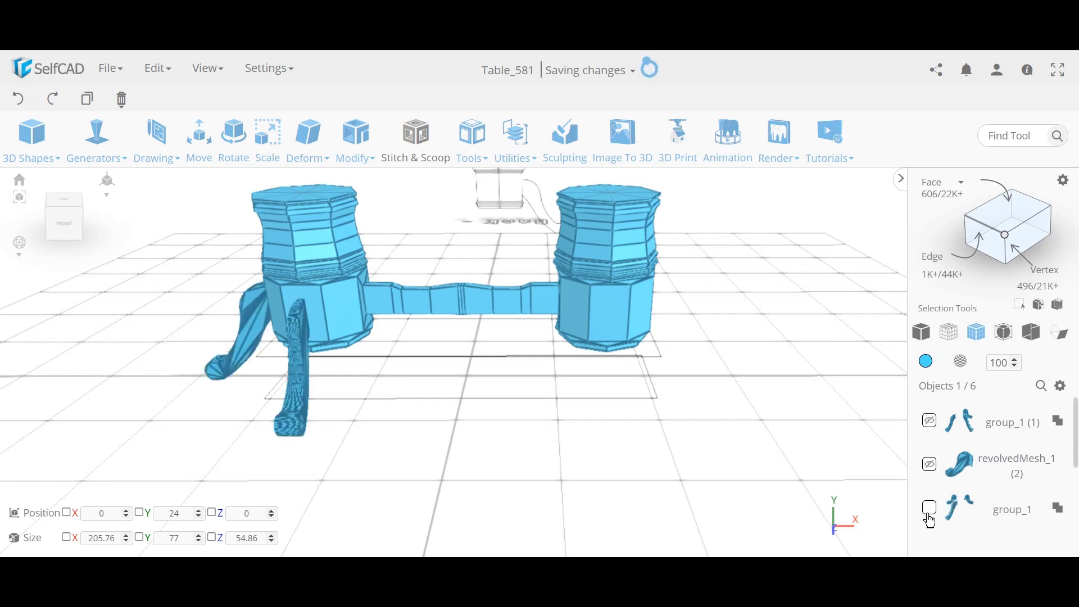
pyautogui.click(929, 512)
# Step: Unhide and select the group_1 (1) legs, then start a Difference on the pedestals
pyautogui.click(930, 422)
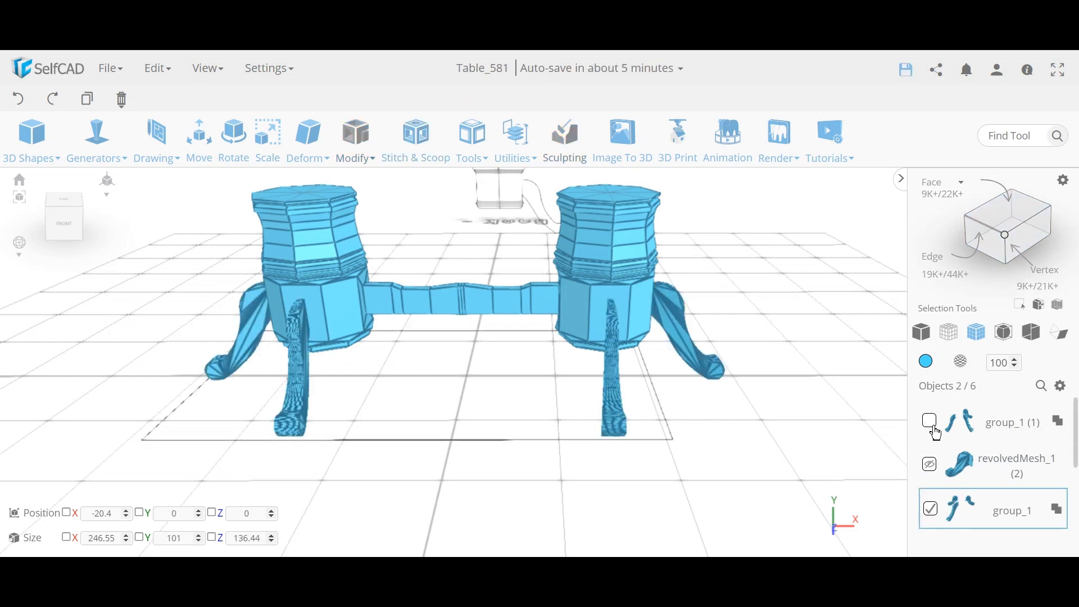
pyautogui.click(931, 422)
pyautogui.moveTo(562, 387); pyautogui.dragTo(457, 313)
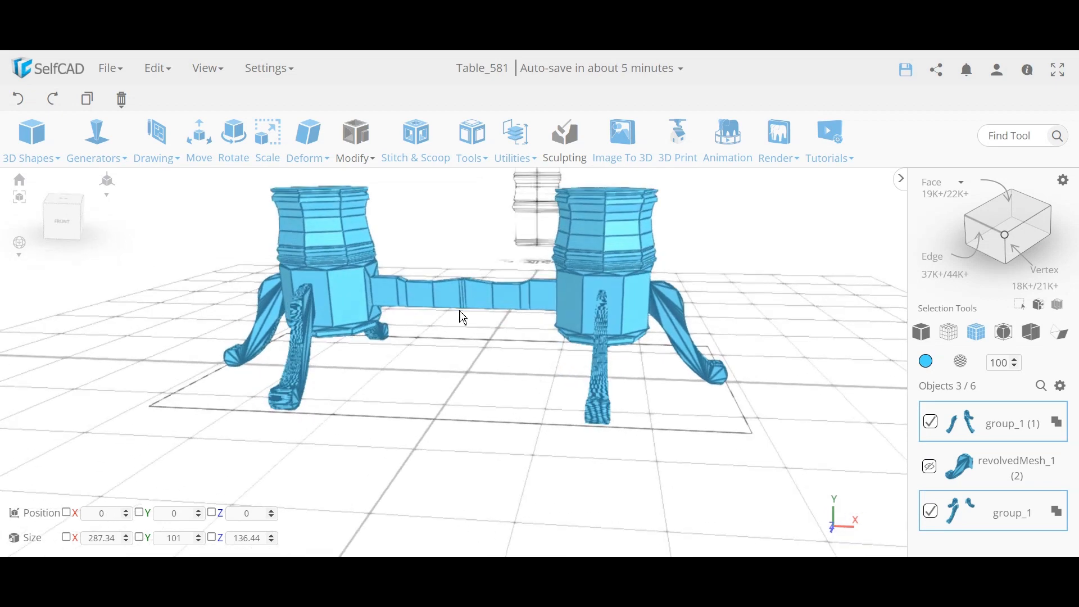
pyautogui.click(413, 151)
pyautogui.click(114, 231)
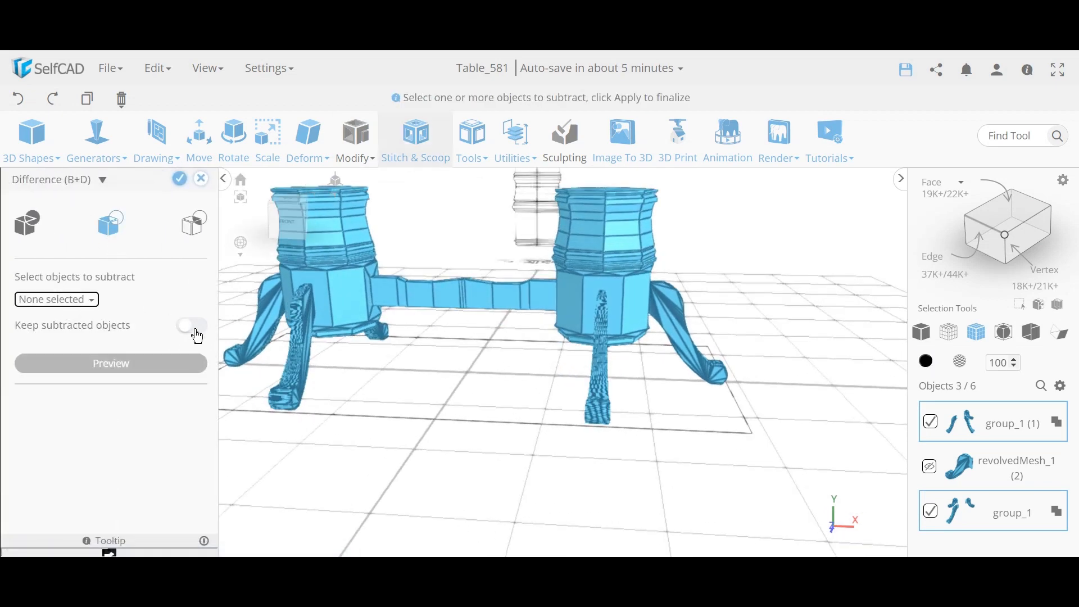
pyautogui.moveTo(515, 369); pyautogui.dragTo(600, 368)
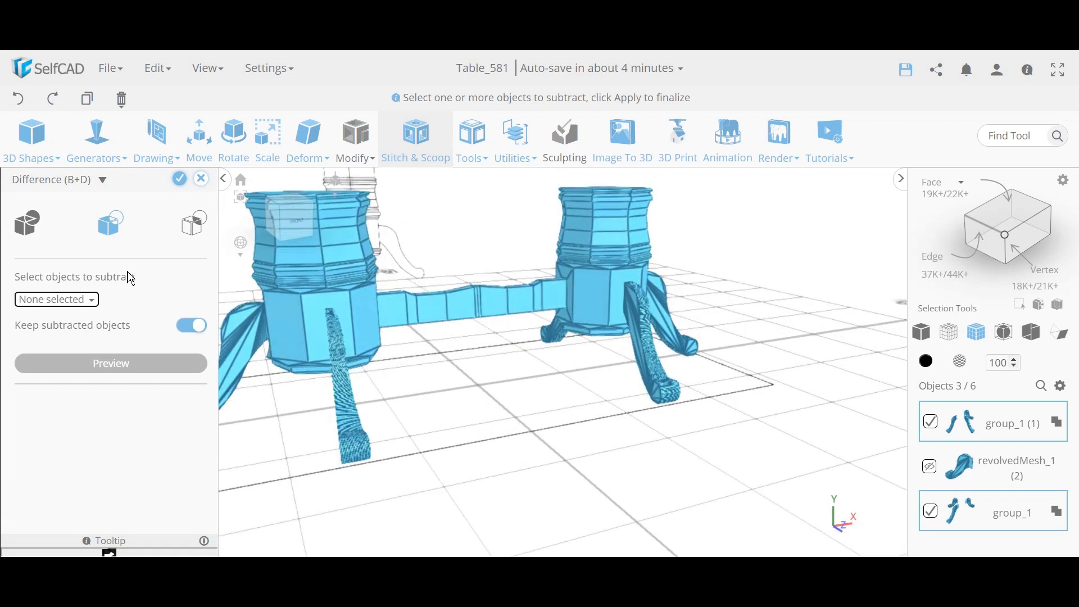
# Step: Subtract group_1 and group_1 (1) from the pedestals, keeping the legs, creating difference_1
pyautogui.click(93, 302)
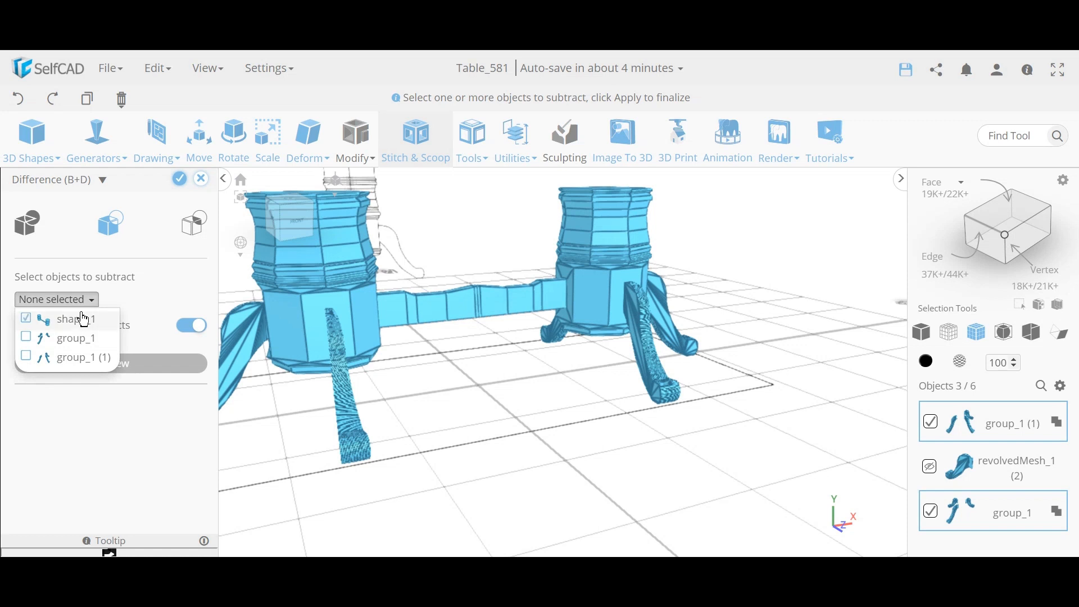
pyautogui.click(79, 341)
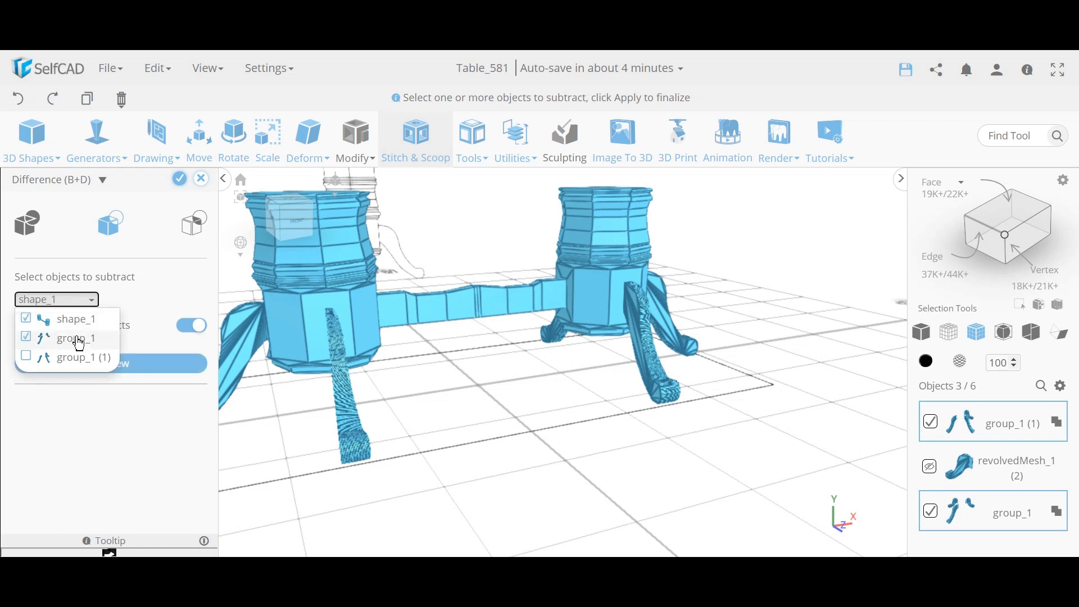
pyautogui.click(79, 341)
pyautogui.click(77, 322)
pyautogui.click(72, 340)
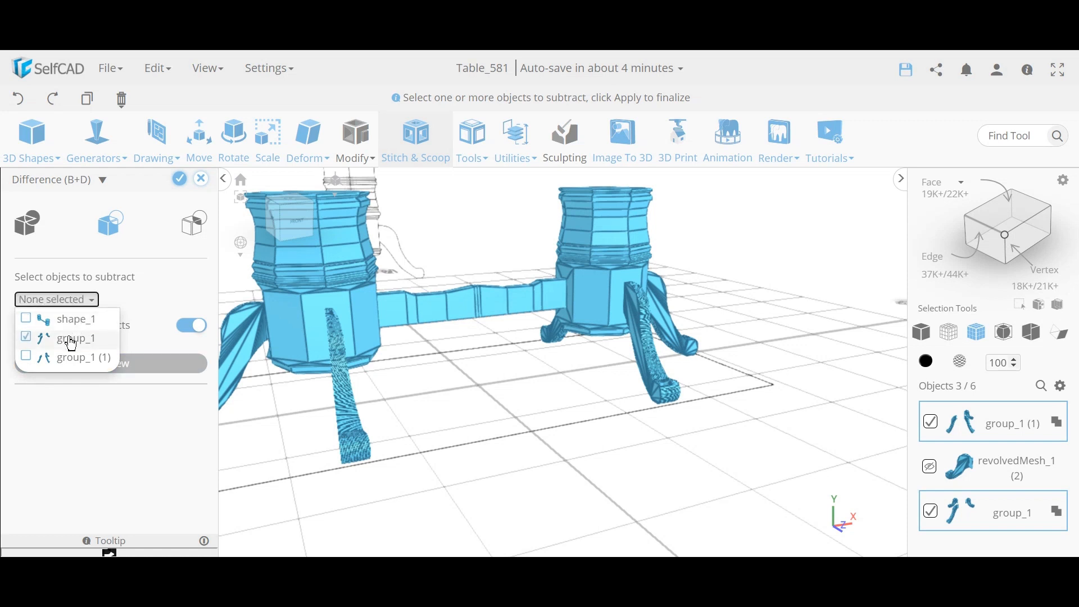
pyautogui.click(74, 359)
pyautogui.click(130, 410)
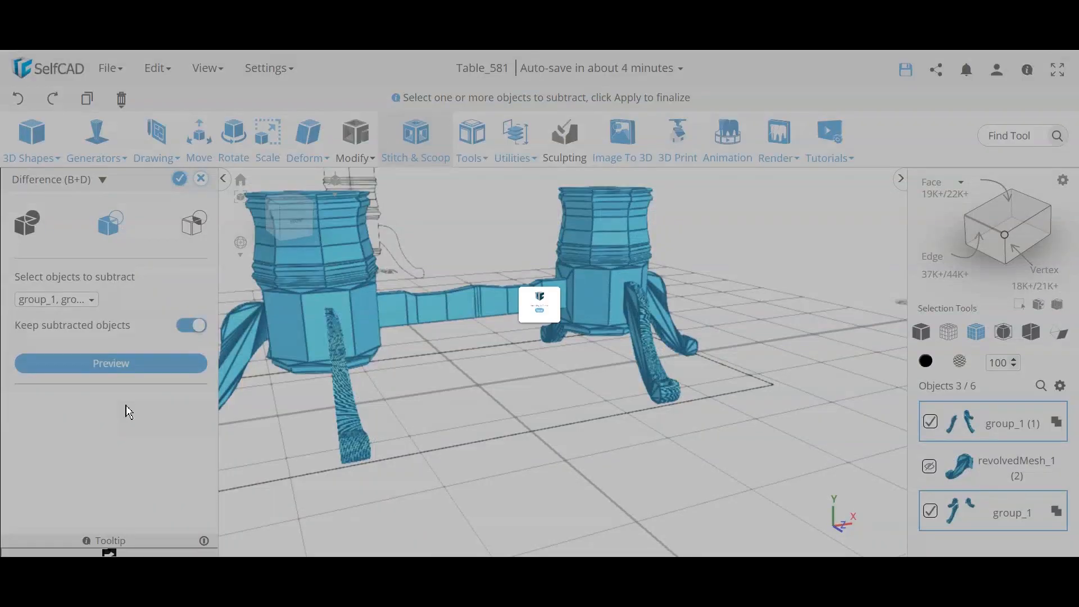
pyautogui.scroll(1, 414, 331)
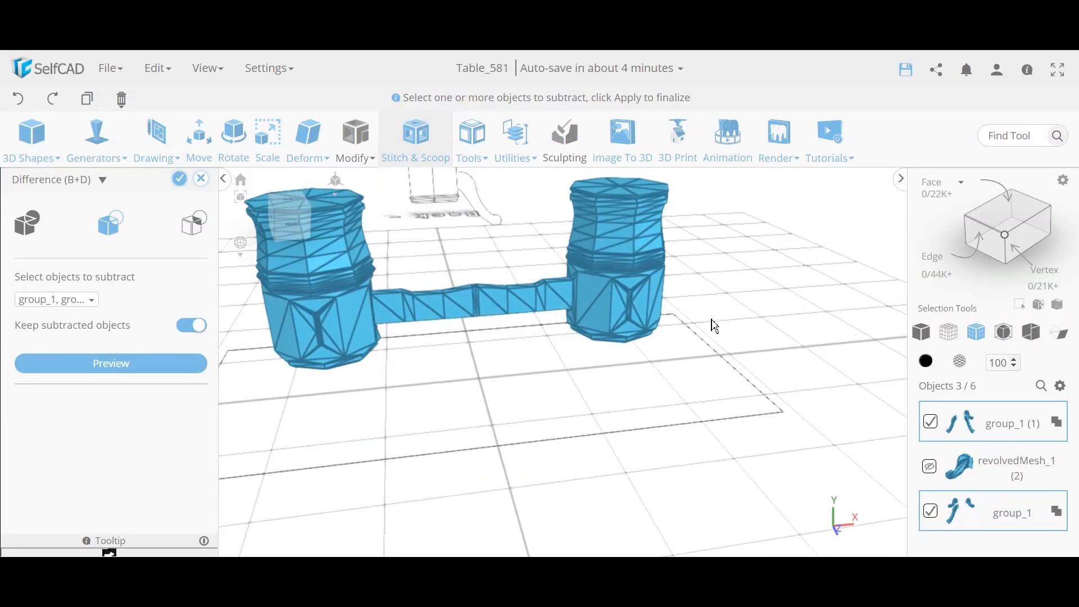
pyautogui.scroll(6, 713, 325)
pyautogui.moveTo(653, 315); pyautogui.dragTo(551, 362, button='right')
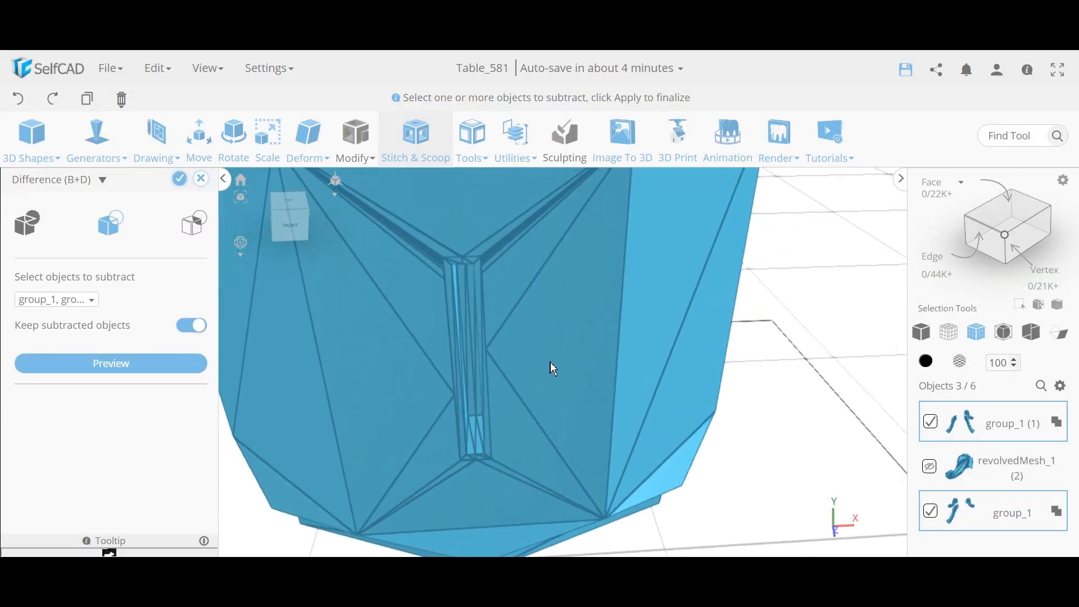
pyautogui.scroll(-8, 464, 360)
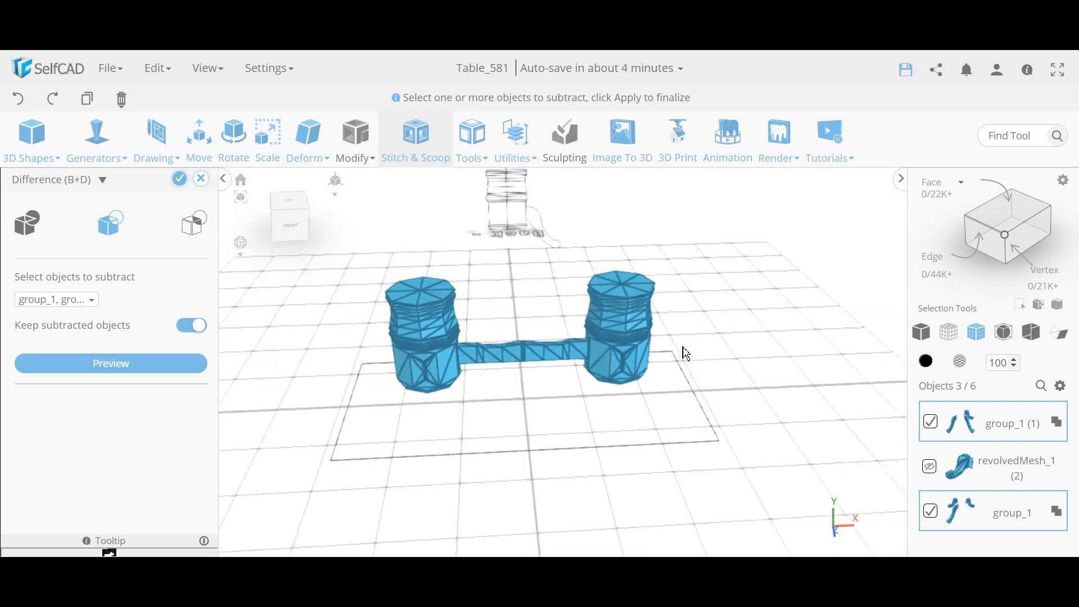
pyautogui.click(179, 178)
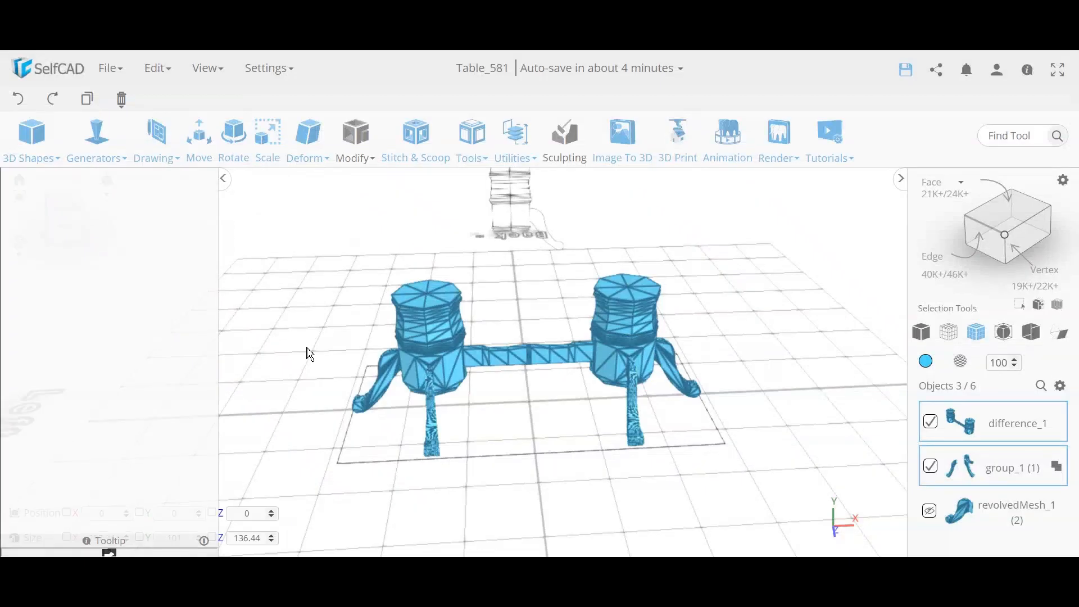
# Step: Select difference_1, turn on Back Face Coloring, and isolate the table body
pyautogui.moveTo(289, 357); pyautogui.dragTo(337, 349, button='right')
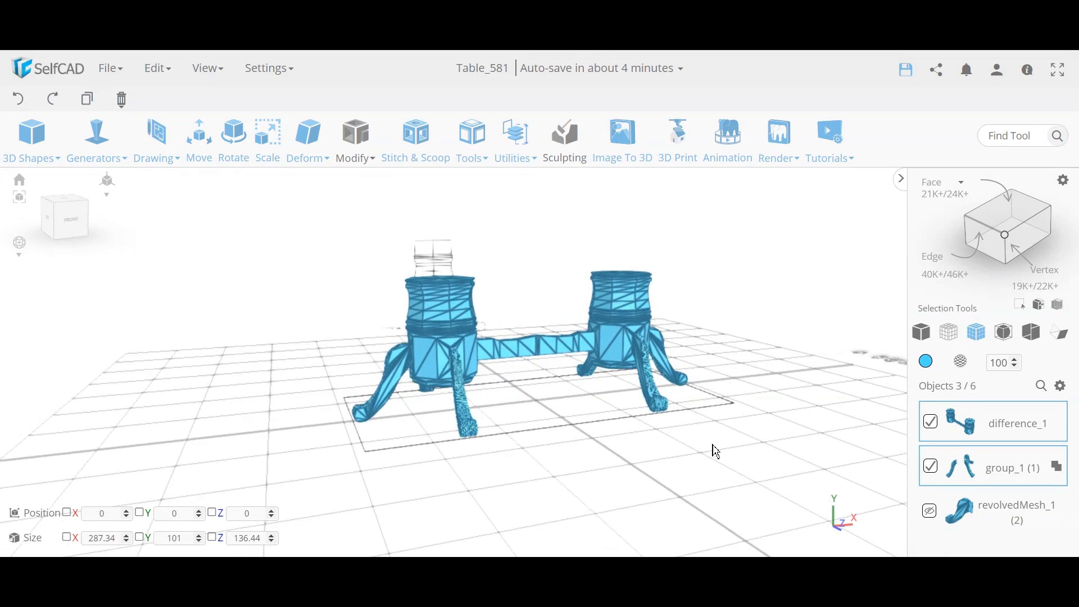
pyautogui.click(737, 466)
pyautogui.moveTo(737, 466); pyautogui.dragTo(600, 450, button='right')
pyautogui.moveTo(448, 352); pyautogui.dragTo(458, 360, button='right')
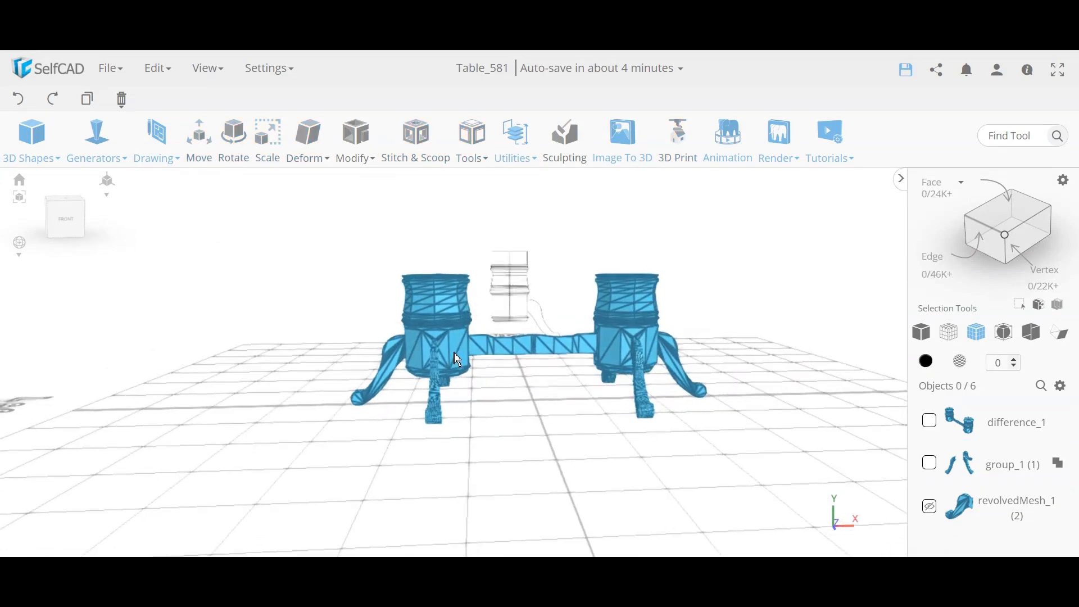
pyautogui.click(458, 359)
pyautogui.click(1061, 334)
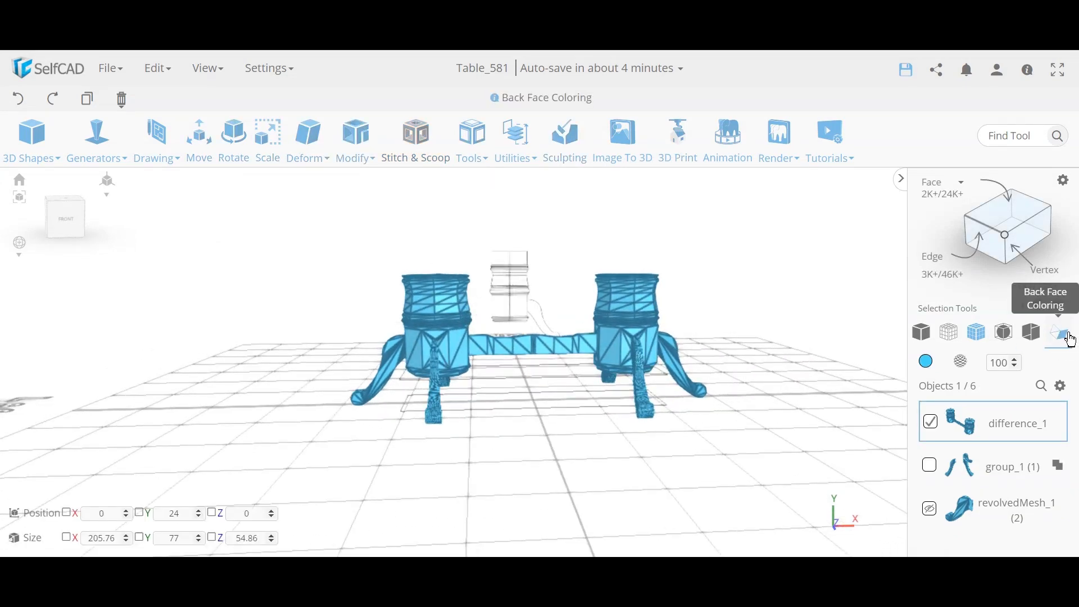
pyautogui.click(1061, 386)
pyautogui.click(1052, 491)
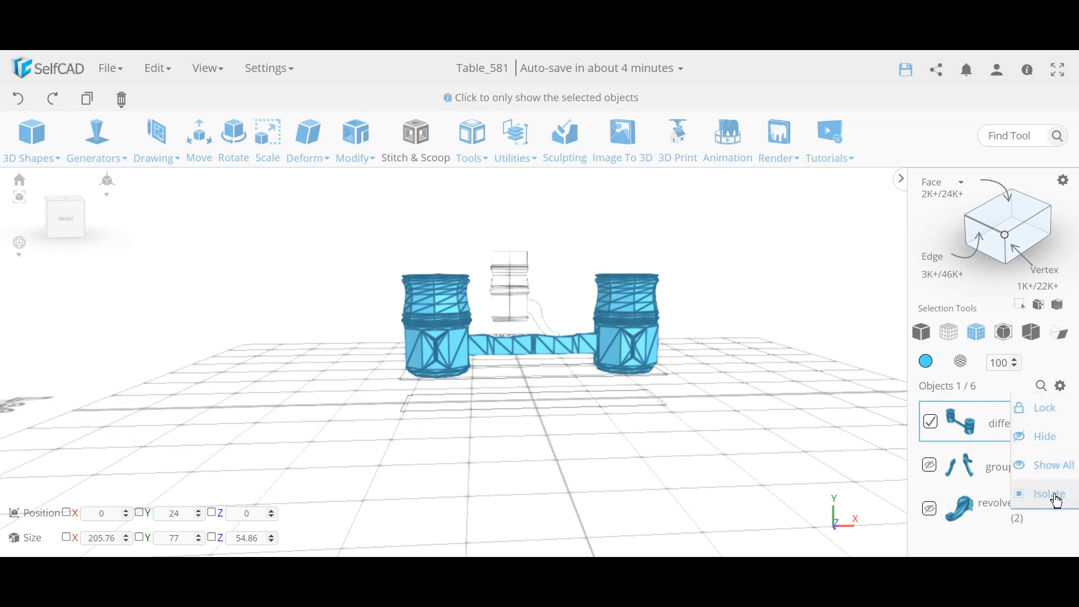
pyautogui.scroll(5, 634, 349)
pyautogui.scroll(-4, 646, 370)
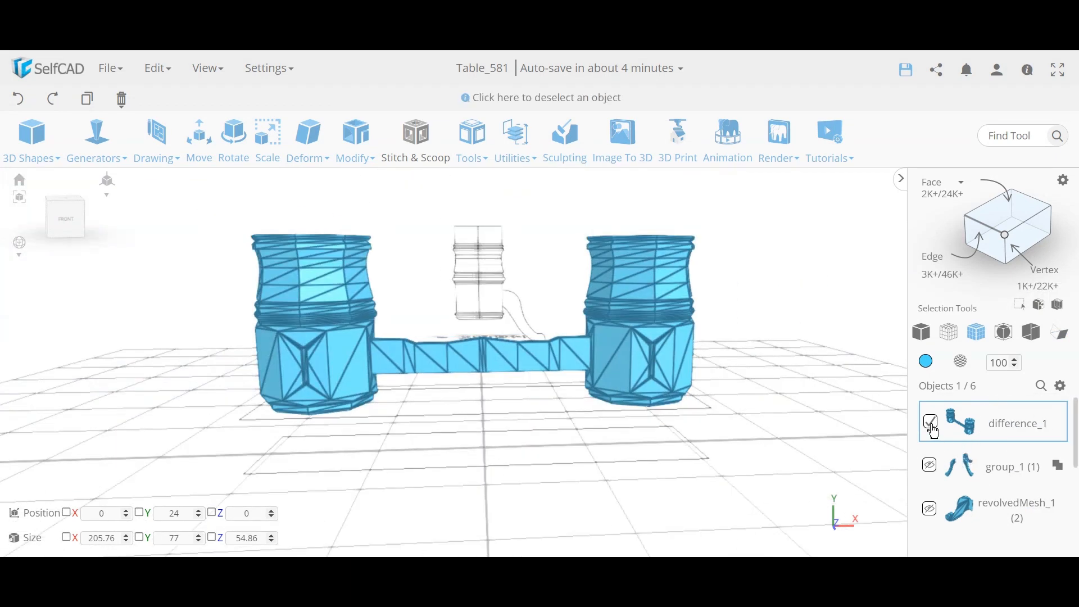
# Step: Unhide and select the group_1 and revolvedMesh_1 legs, then isolate only the legs
pyautogui.click(930, 465)
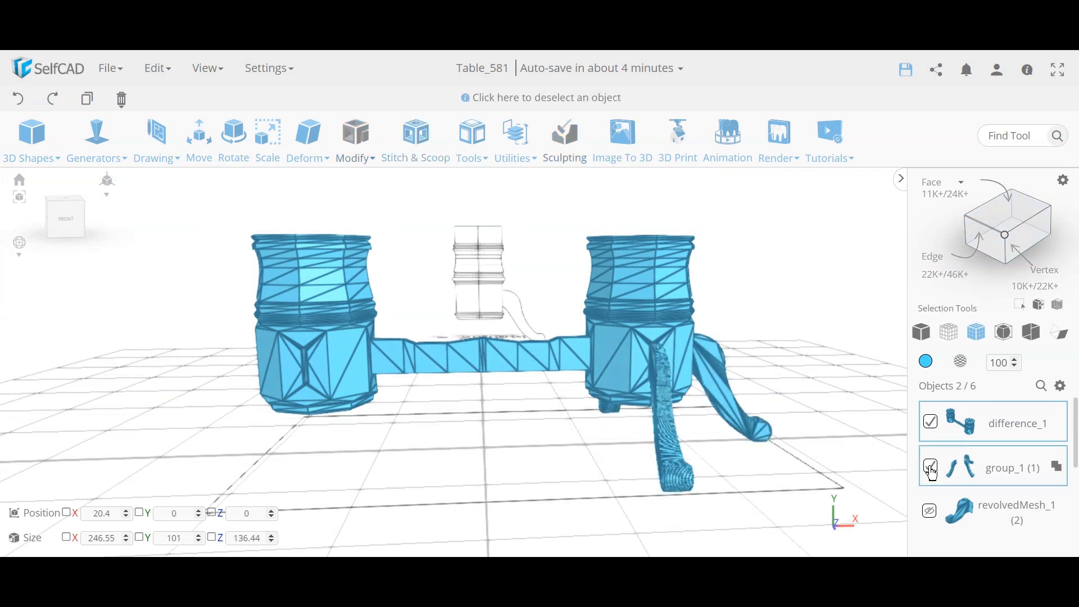
pyautogui.click(930, 466)
pyautogui.click(929, 506)
pyautogui.click(930, 511)
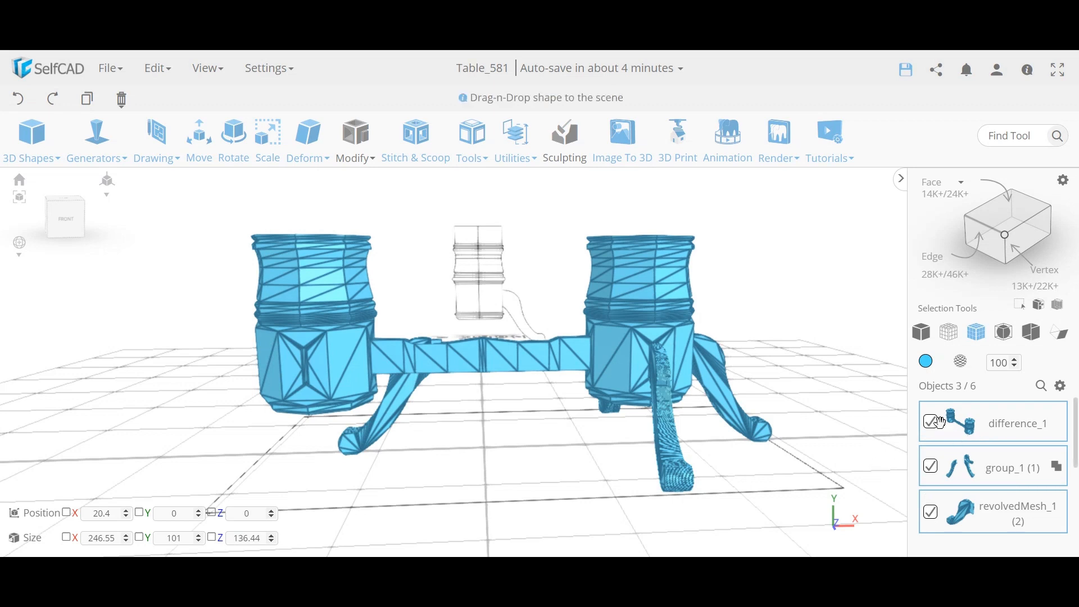
pyautogui.click(932, 427)
pyautogui.click(1061, 386)
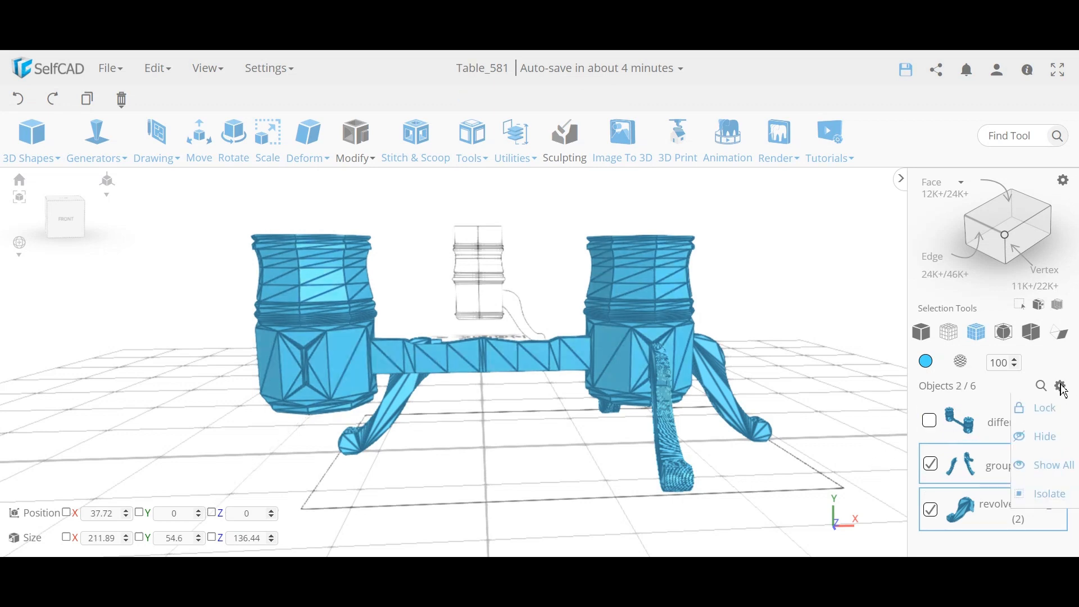
pyautogui.click(1060, 494)
# Step: Orbit around the isolated legs, then show difference_1 again in a level front view
pyautogui.moveTo(646, 370); pyautogui.dragTo(467, 344, button='right')
pyautogui.scroll(6, 466, 344)
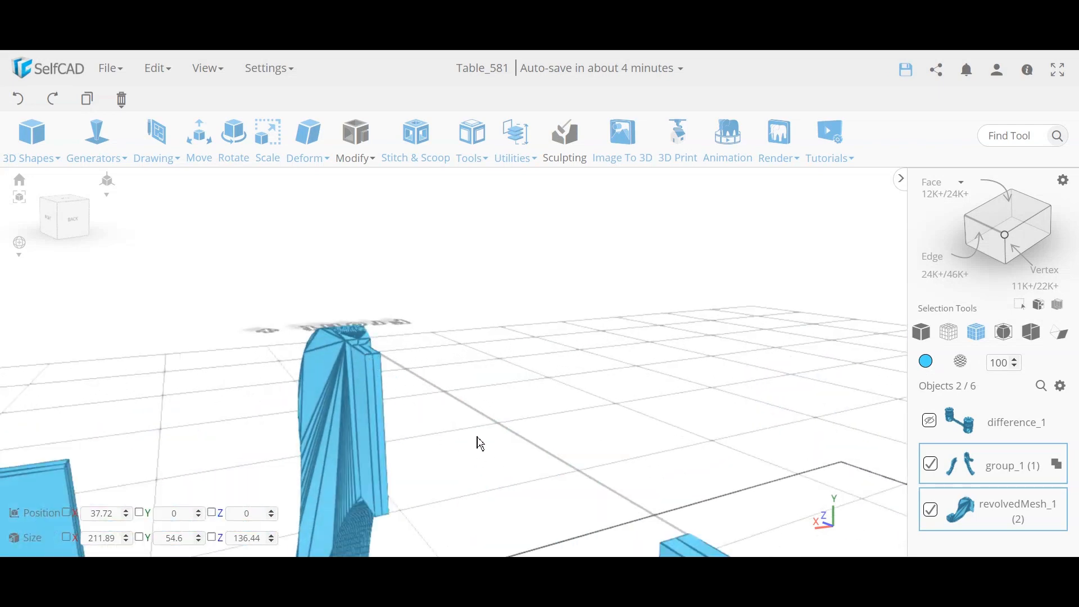
pyautogui.scroll(-6, 476, 437)
pyautogui.moveTo(466, 420); pyautogui.dragTo(740, 444, button='right')
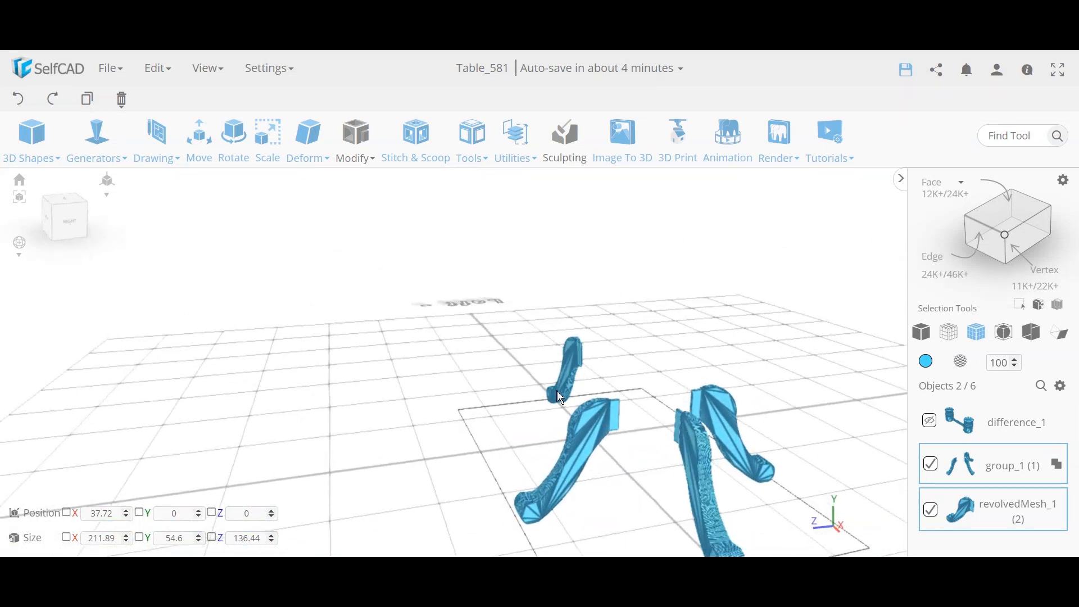
pyautogui.moveTo(558, 390); pyautogui.dragTo(716, 402, button='right')
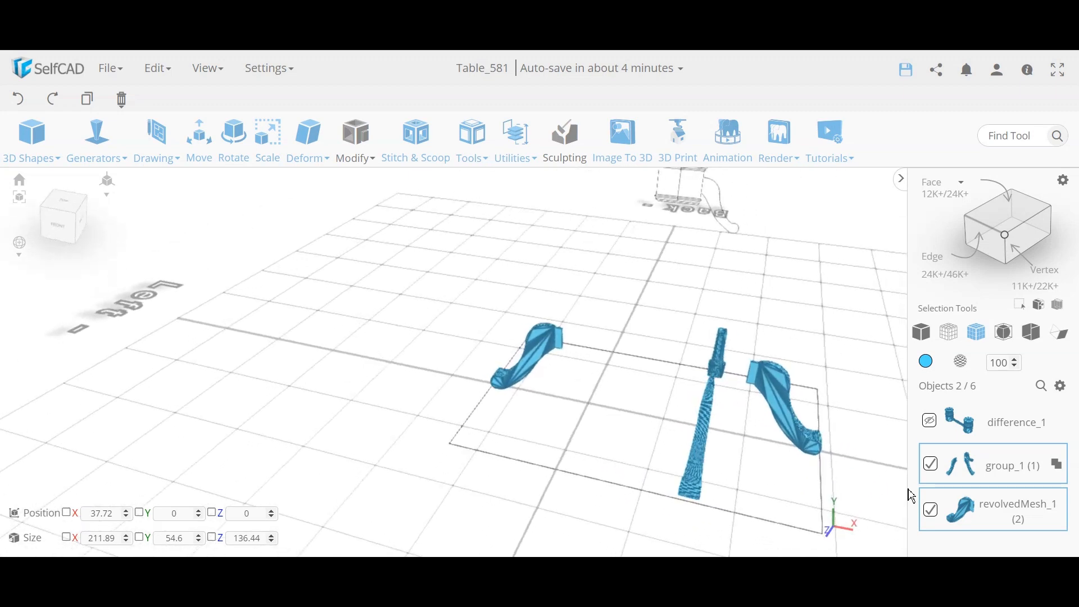
pyautogui.click(930, 421)
pyautogui.moveTo(514, 370); pyautogui.dragTo(602, 393, button='right')
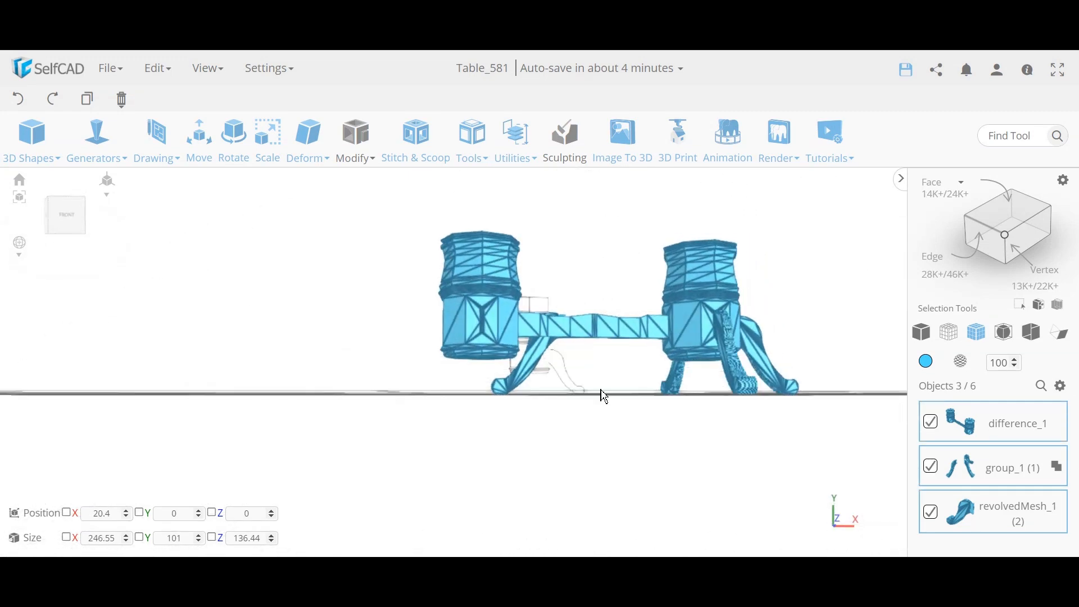
# Step: Delete the separate revolvedMesh_1 leg and confirm the deletion
pyautogui.click(602, 392)
pyautogui.click(533, 389)
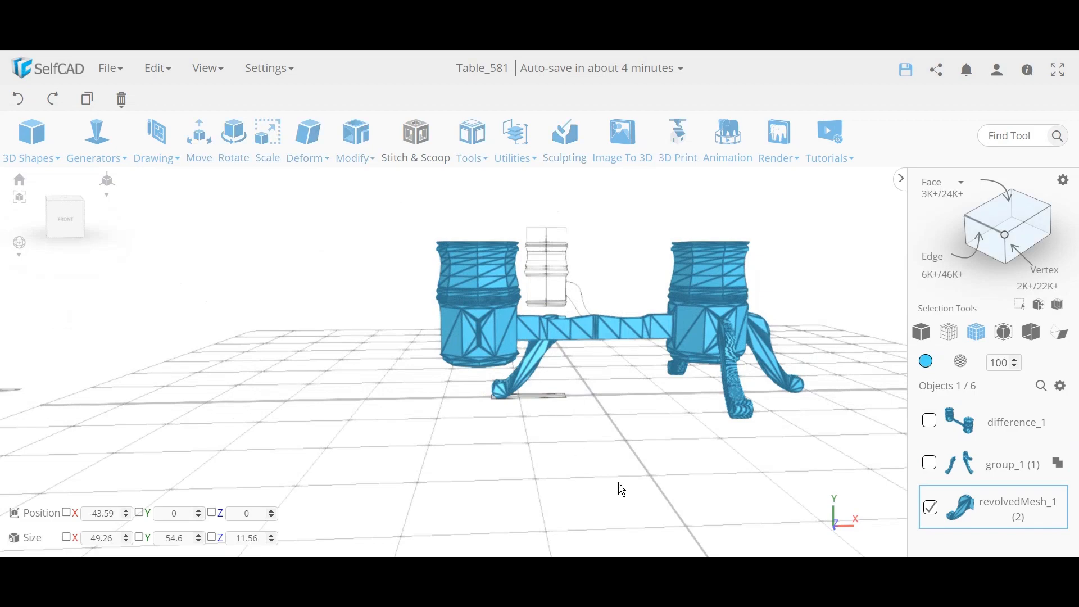
pyautogui.press('Delete')
pyautogui.press('Return')
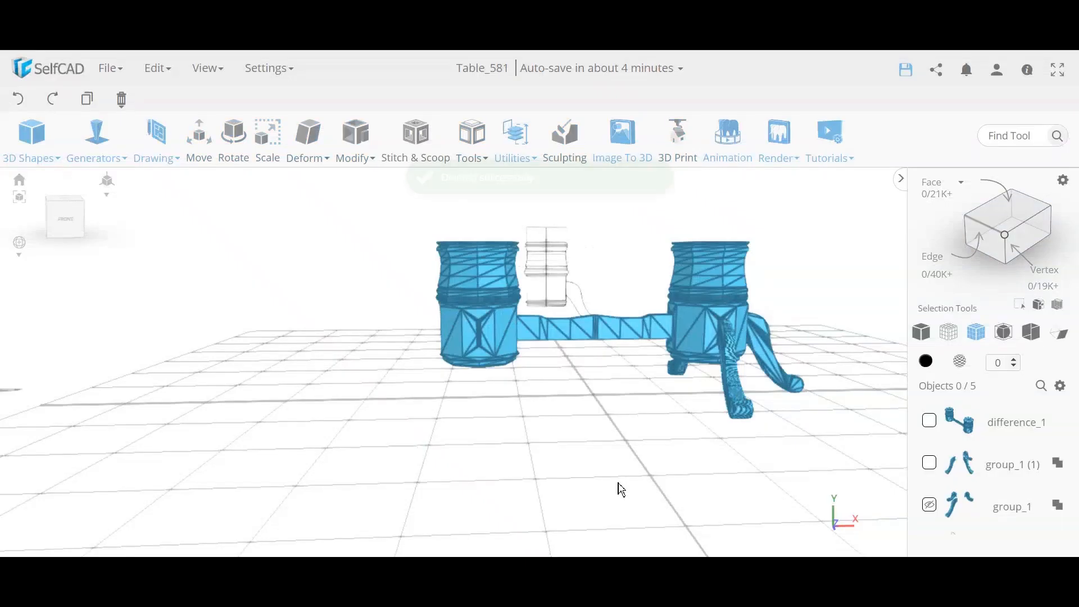
# Step: Unhide the group_1 legs and select them with group_1 (1) and difference_1
pyautogui.click(931, 465)
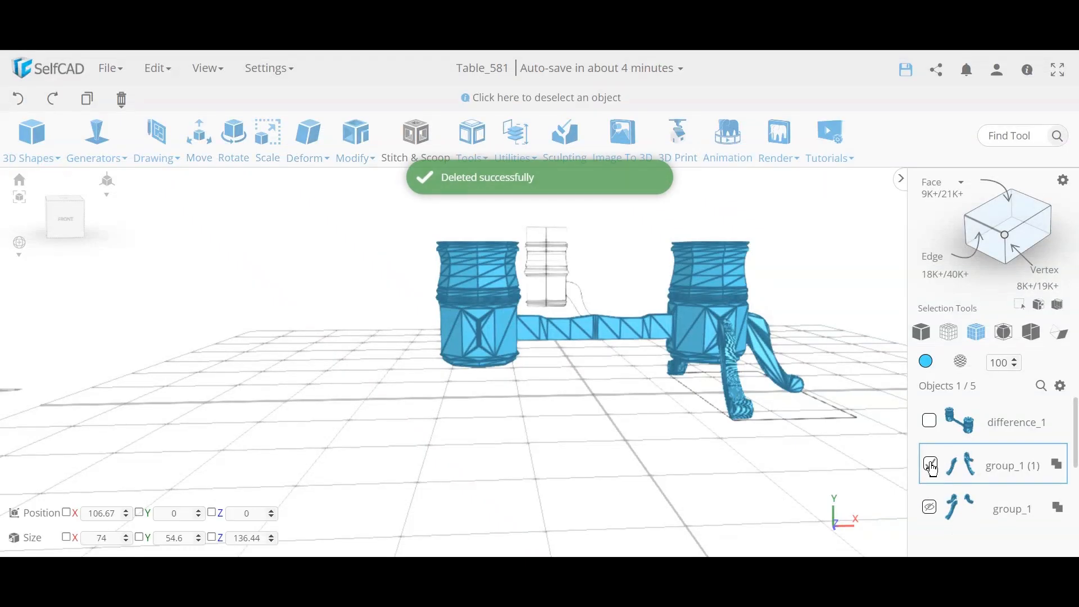
pyautogui.click(932, 467)
pyautogui.click(932, 466)
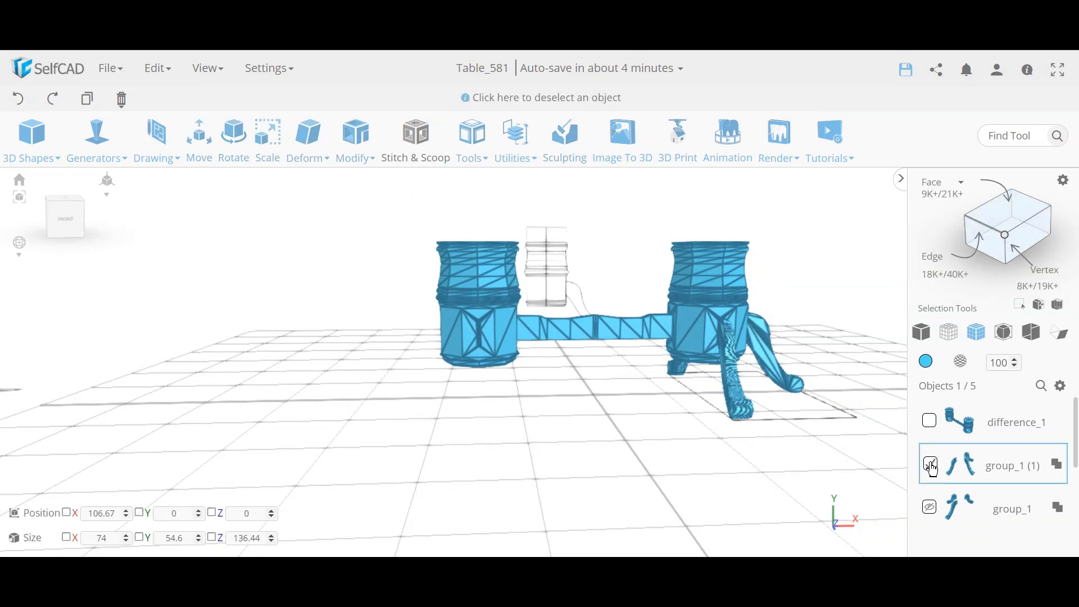
pyautogui.click(930, 423)
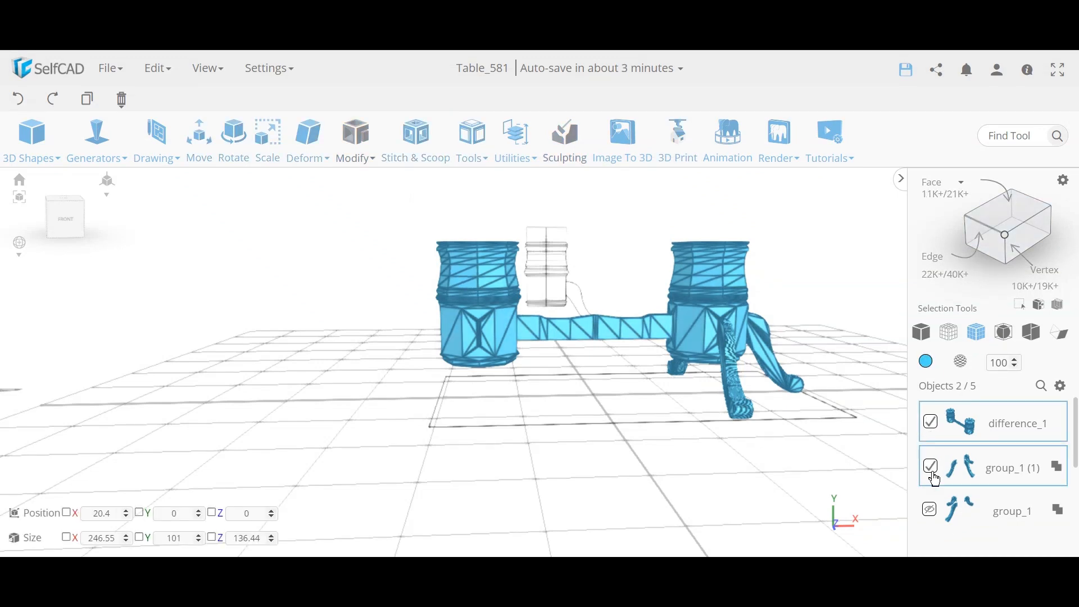
pyautogui.click(933, 515)
pyautogui.click(932, 512)
pyautogui.moveTo(610, 448); pyautogui.dragTo(794, 470)
pyautogui.scroll(-2, 960, 505)
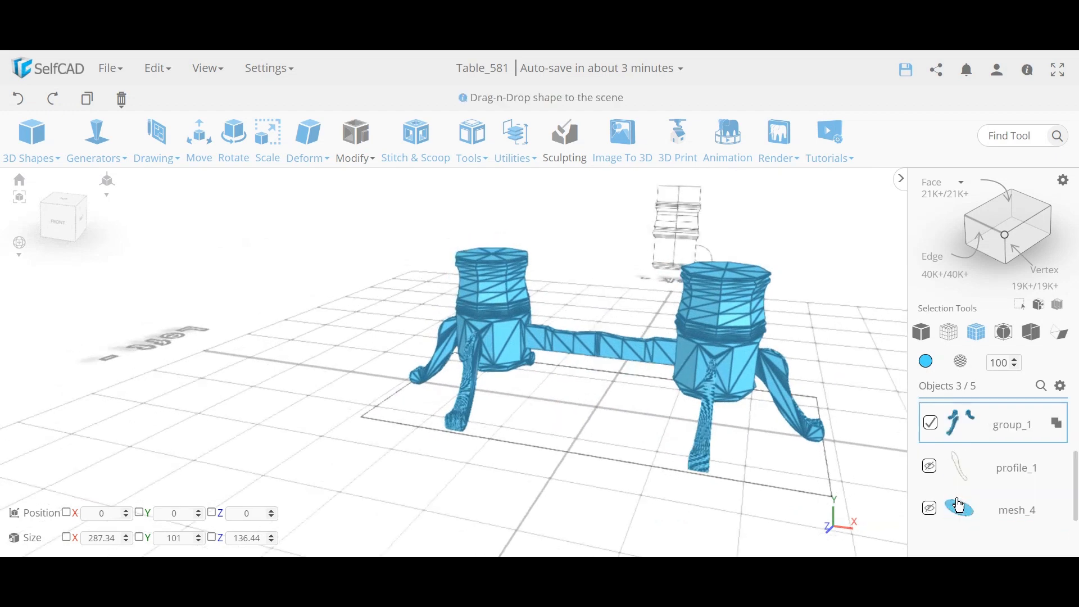
# Step: Unhide the oval mesh_4 tabletop and select it above the pedestals
pyautogui.click(933, 514)
pyautogui.click(932, 514)
pyautogui.moveTo(456, 392); pyautogui.dragTo(502, 388)
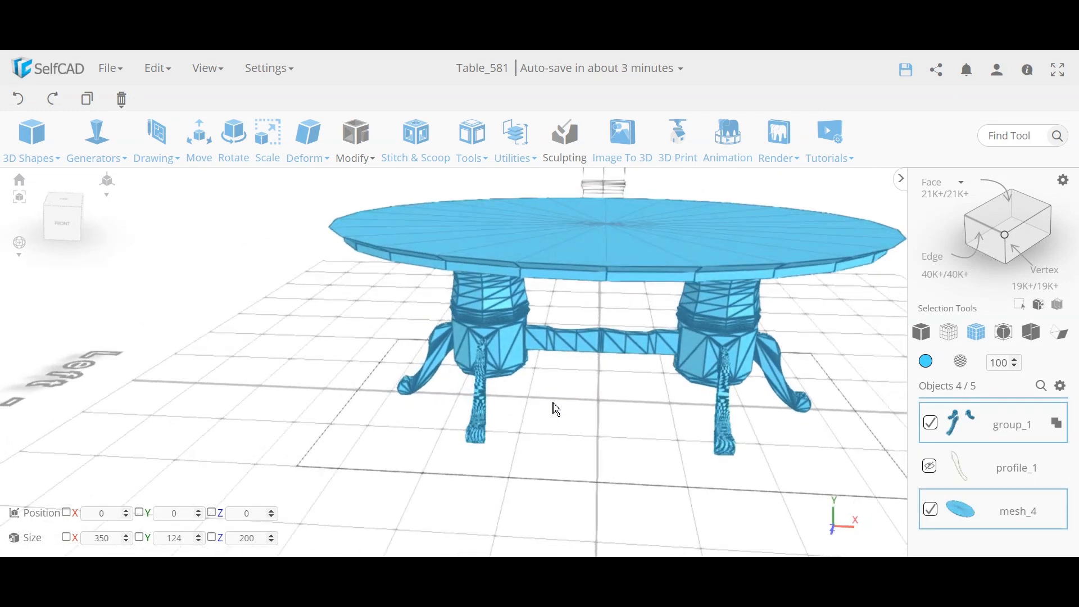
pyautogui.moveTo(622, 377)
pyautogui.mouseDown()
pyautogui.moveTo(599, 405)
pyautogui.moveTo(595, 380)
pyautogui.moveTo(618, 381)
pyautogui.mouseUp()
pyautogui.click(615, 383)
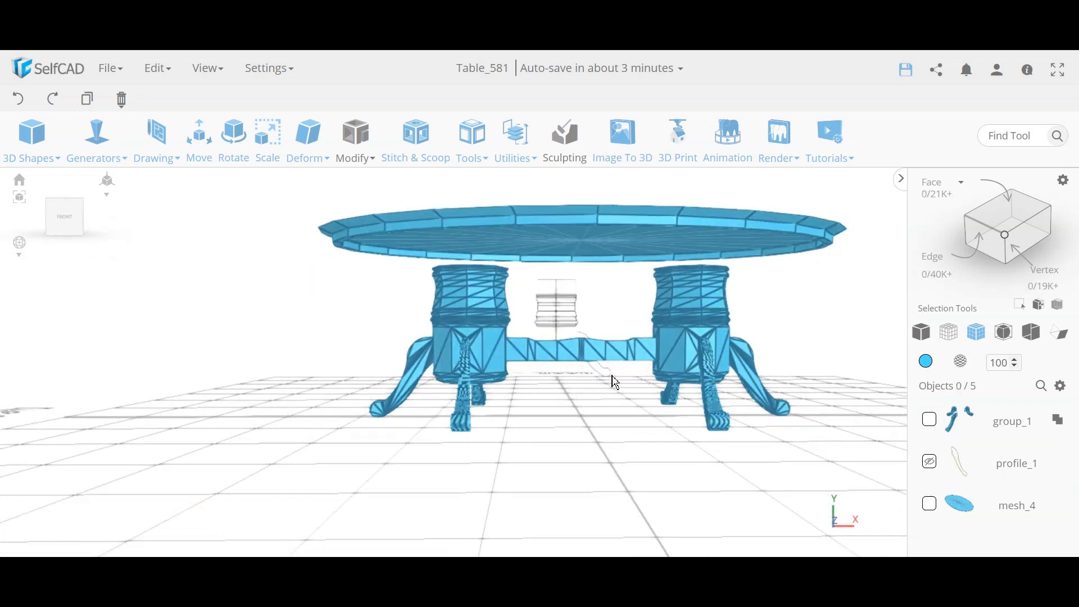
pyautogui.click(569, 241)
pyautogui.moveTo(570, 241); pyautogui.dragTo(576, 347)
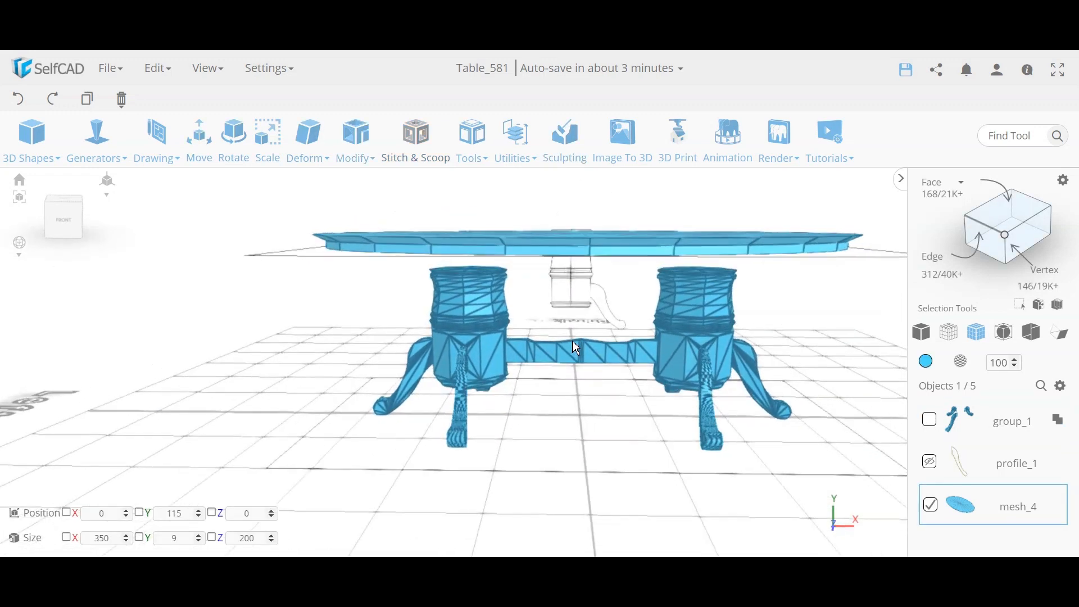
pyautogui.moveTo(689, 319); pyautogui.dragTo(539, 311)
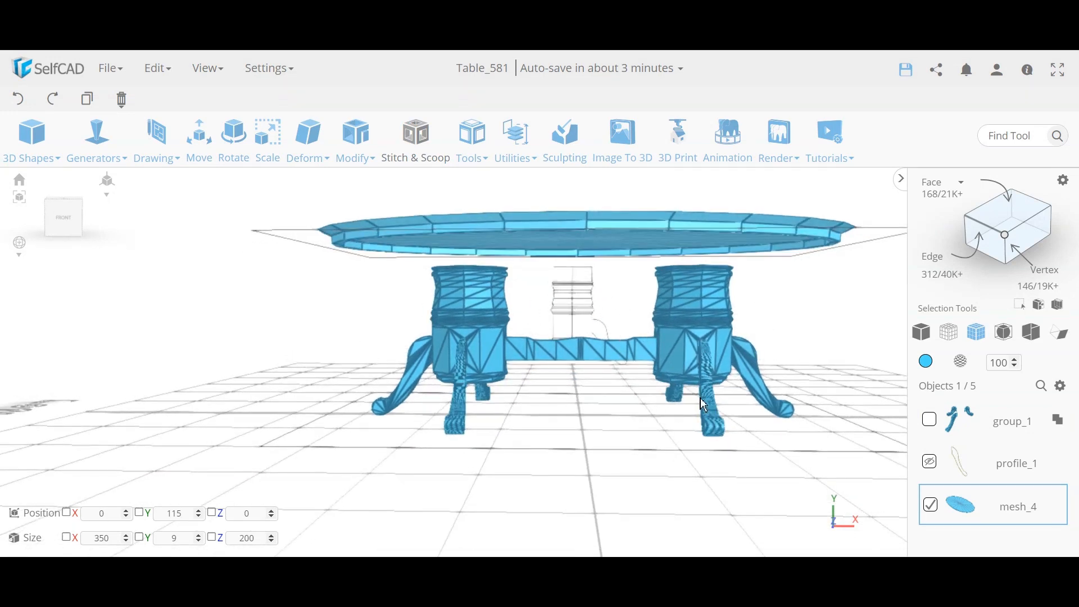
# Step: Orbit, pan and zoom around the table to check the tabletop's fit over the pedestals
pyautogui.moveTo(538, 391); pyautogui.dragTo(485, 386)
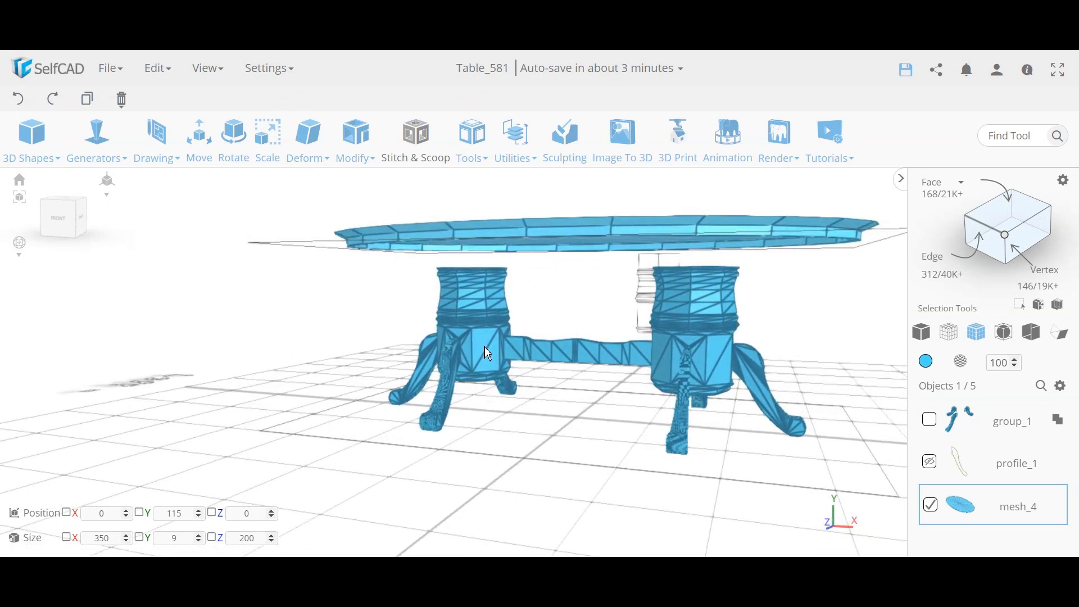
pyautogui.scroll(5, 522, 334)
pyautogui.scroll(2, 483, 351)
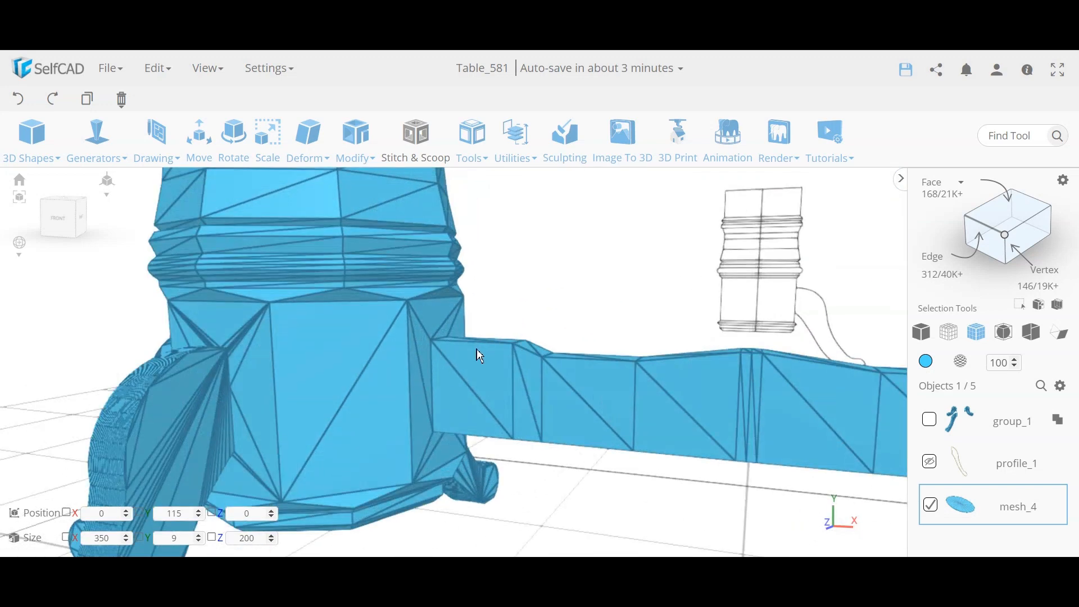
pyautogui.scroll(-3, 842, 414)
pyautogui.moveTo(815, 417); pyautogui.dragTo(584, 394, button='right')
pyautogui.moveTo(585, 394); pyautogui.dragTo(630, 391)
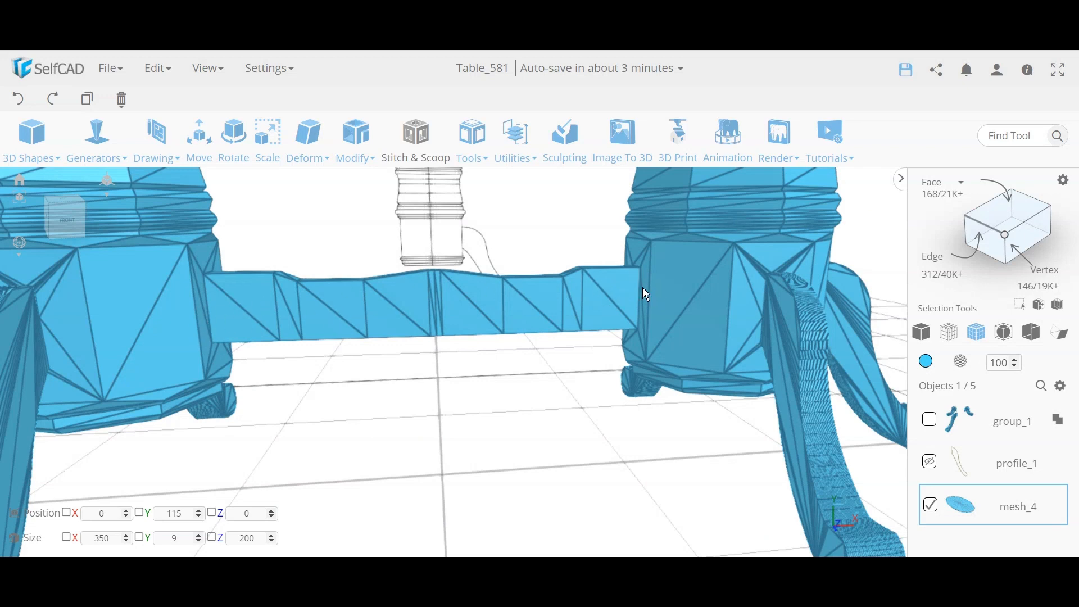
pyautogui.moveTo(773, 311); pyautogui.dragTo(693, 295)
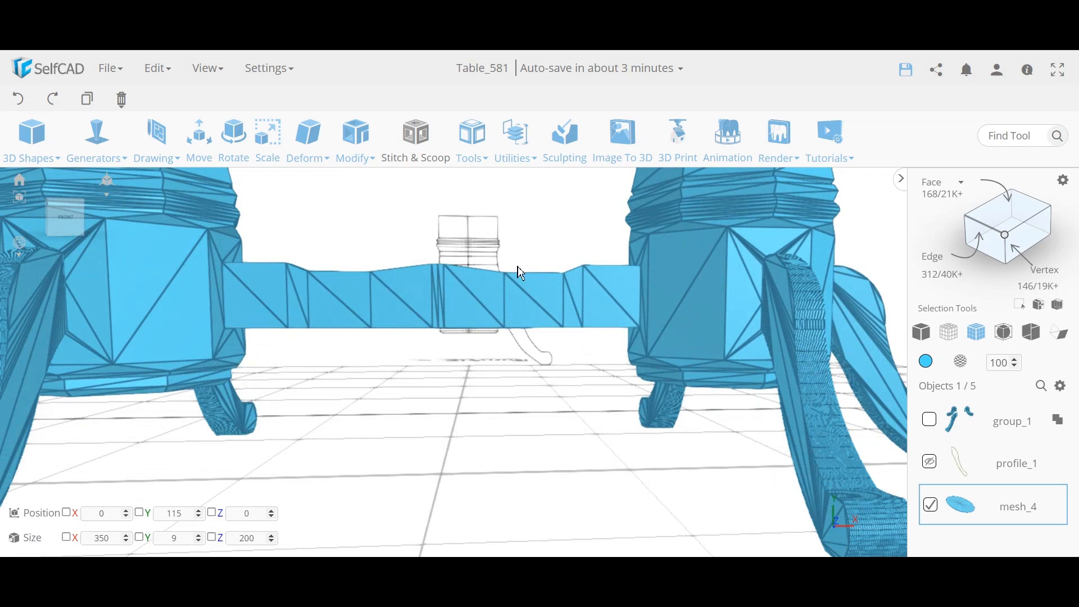
pyautogui.moveTo(521, 273); pyautogui.dragTo(338, 314)
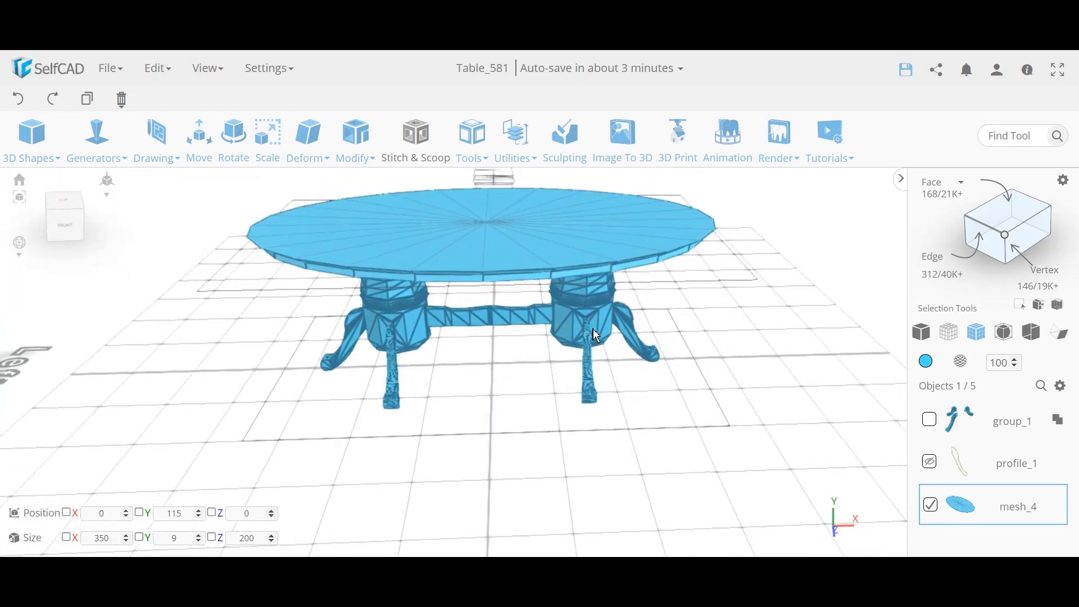
pyautogui.moveTo(596, 336); pyautogui.dragTo(402, 345)
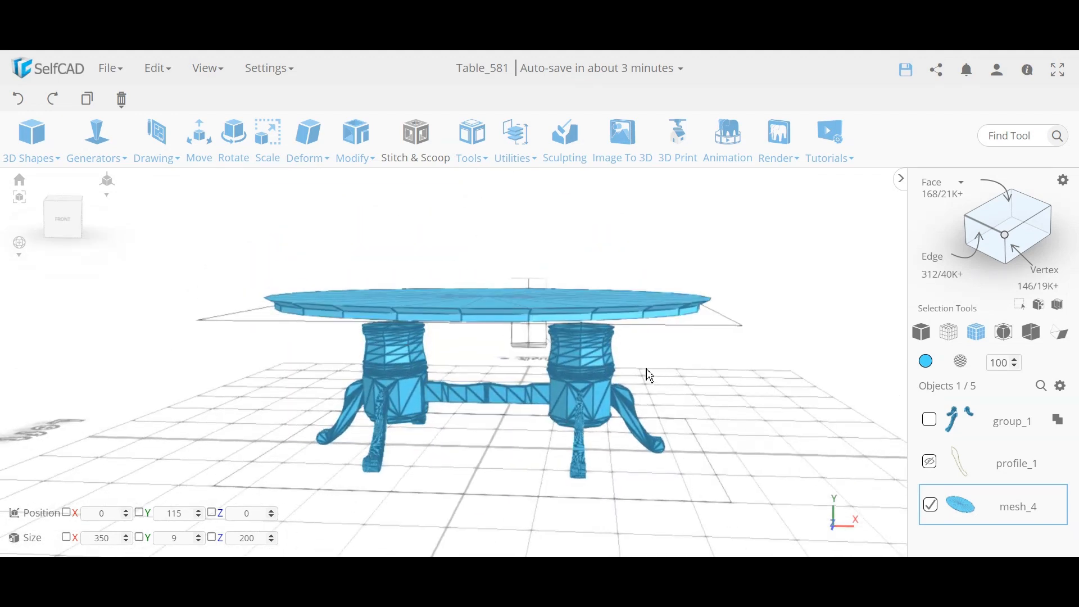